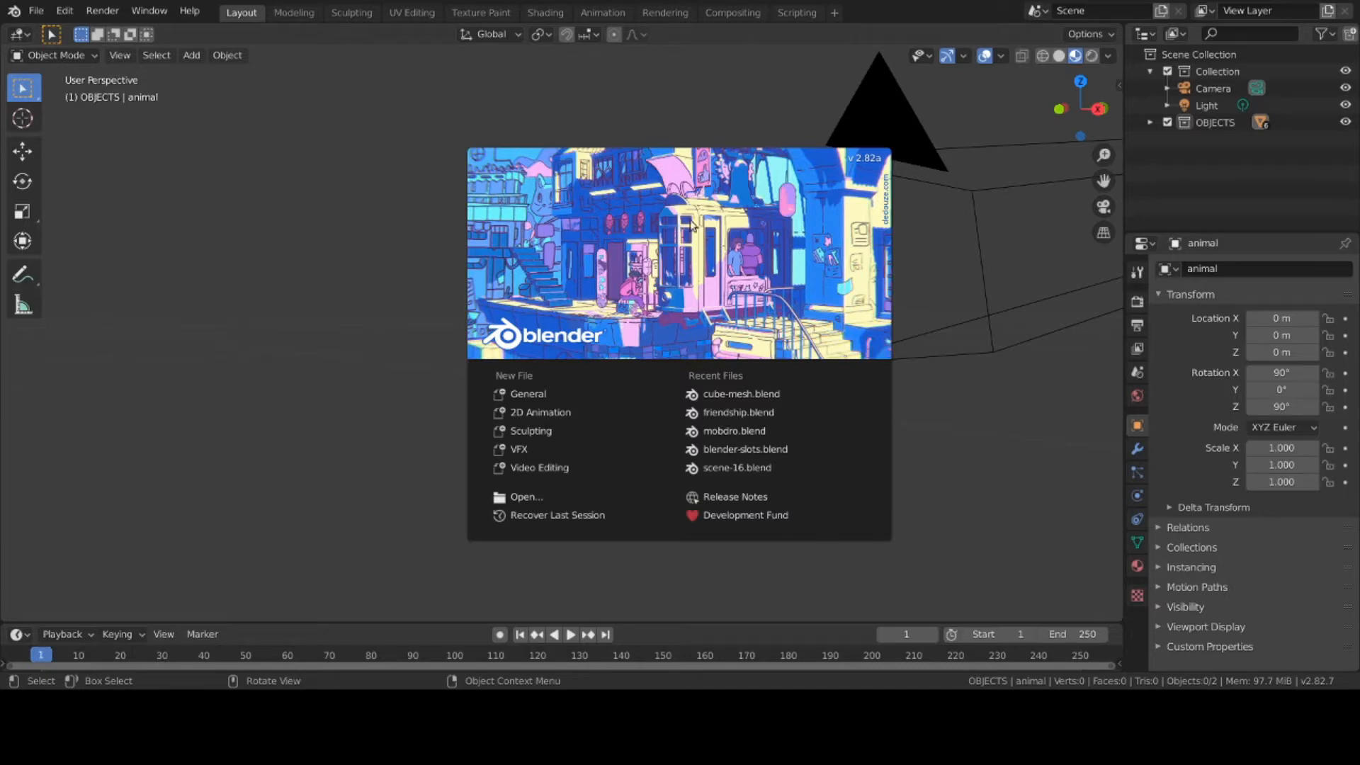
# Add a mesh cube to the scene and display the viewport in solid shading
pyautogui.click(682, 258)
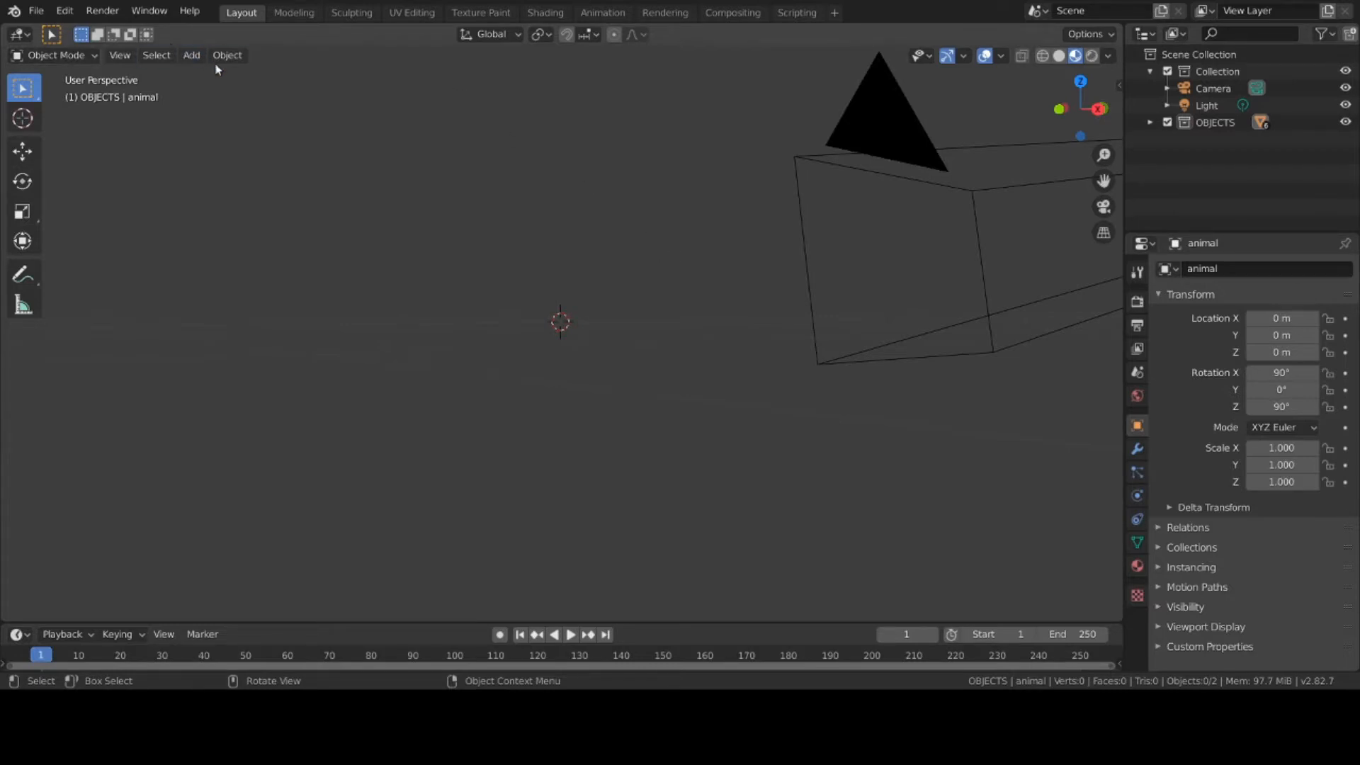
pyautogui.click(198, 53)
pyautogui.moveTo(207, 80)
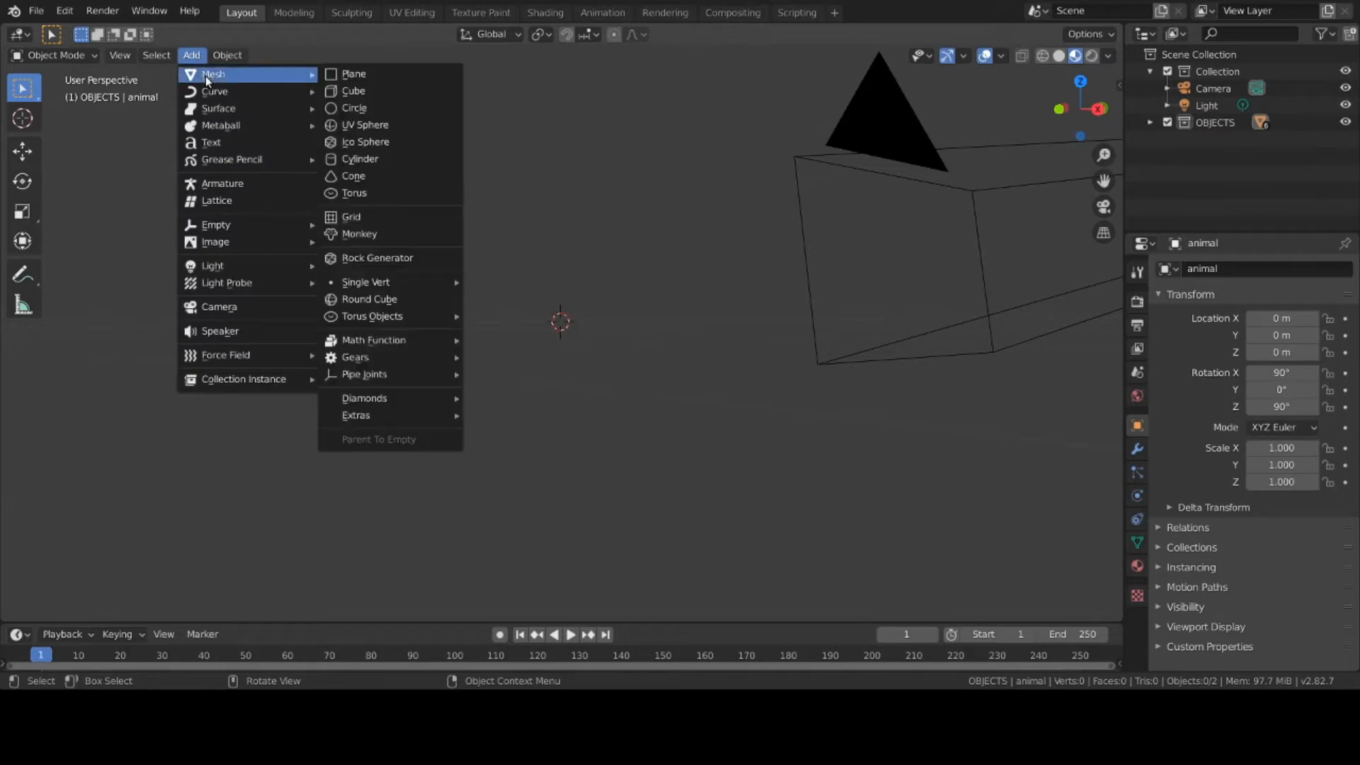
pyautogui.click(377, 92)
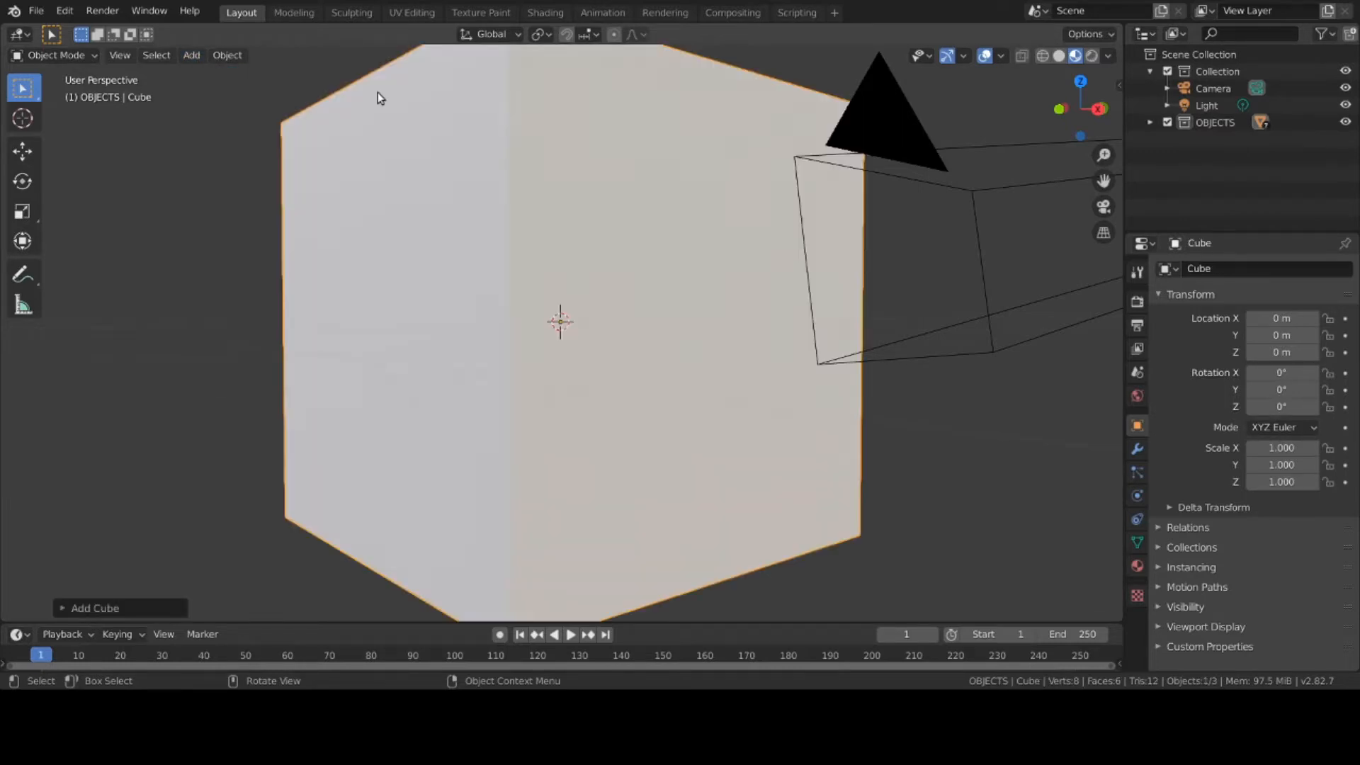
pyautogui.scroll(-2, 348, 81)
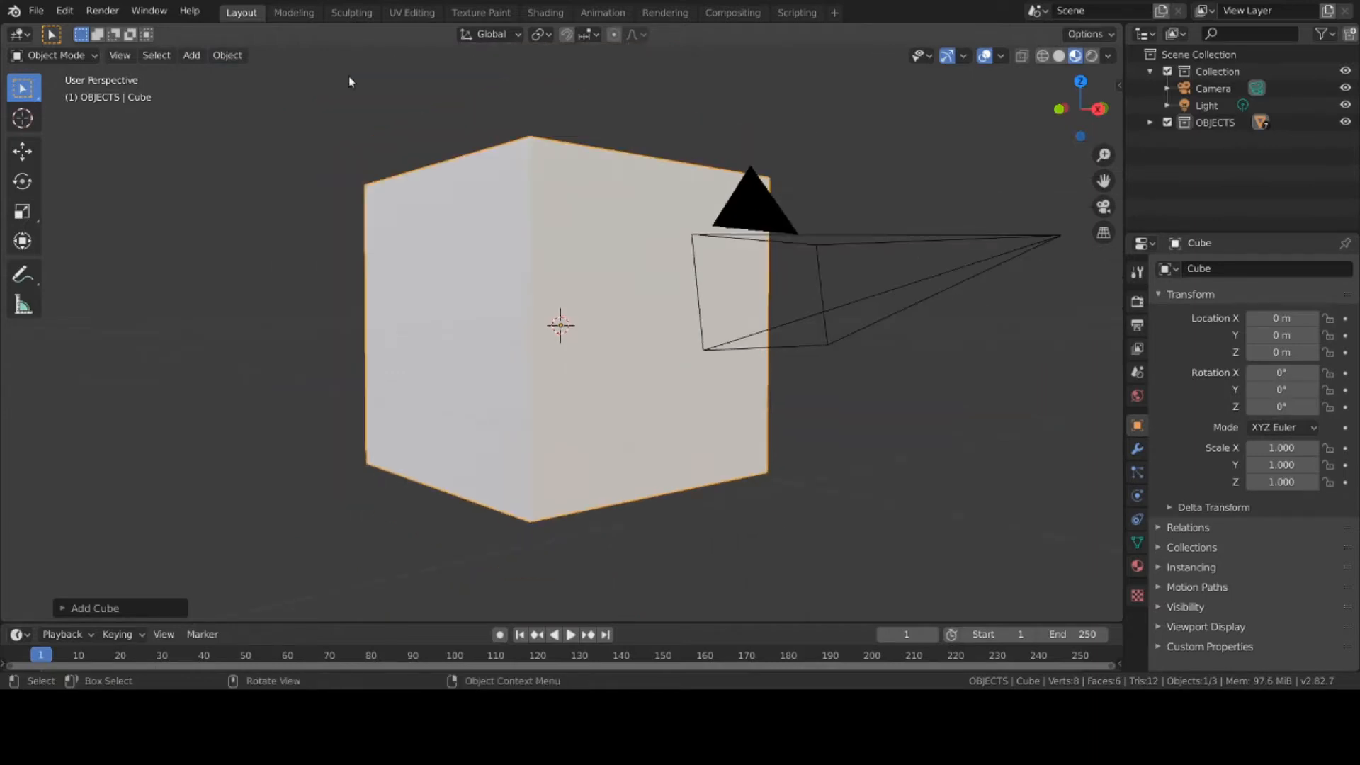
pyautogui.click(1059, 57)
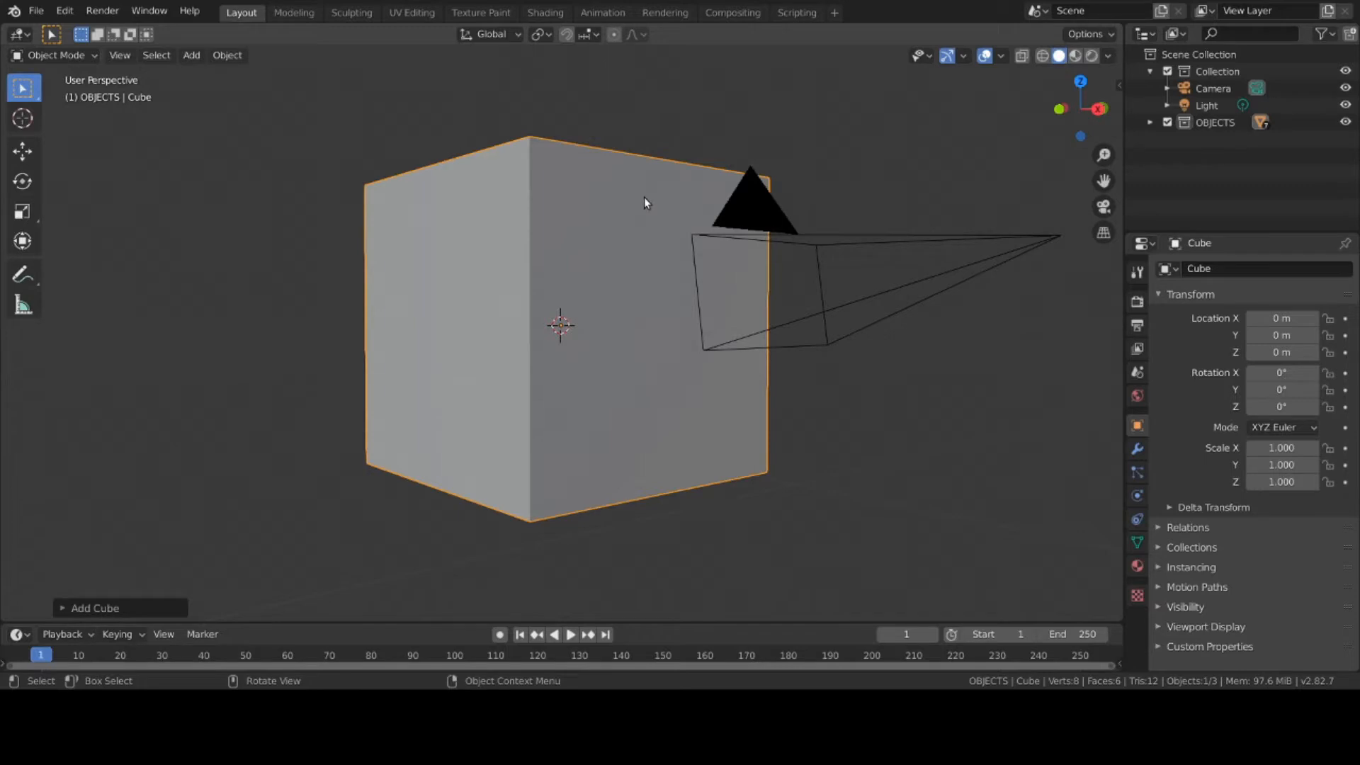
# Enter Edit Mode on the cube and subdivide all its faces once
pyautogui.moveTo(644, 198); pyautogui.dragTo(770, 229, button='middle')
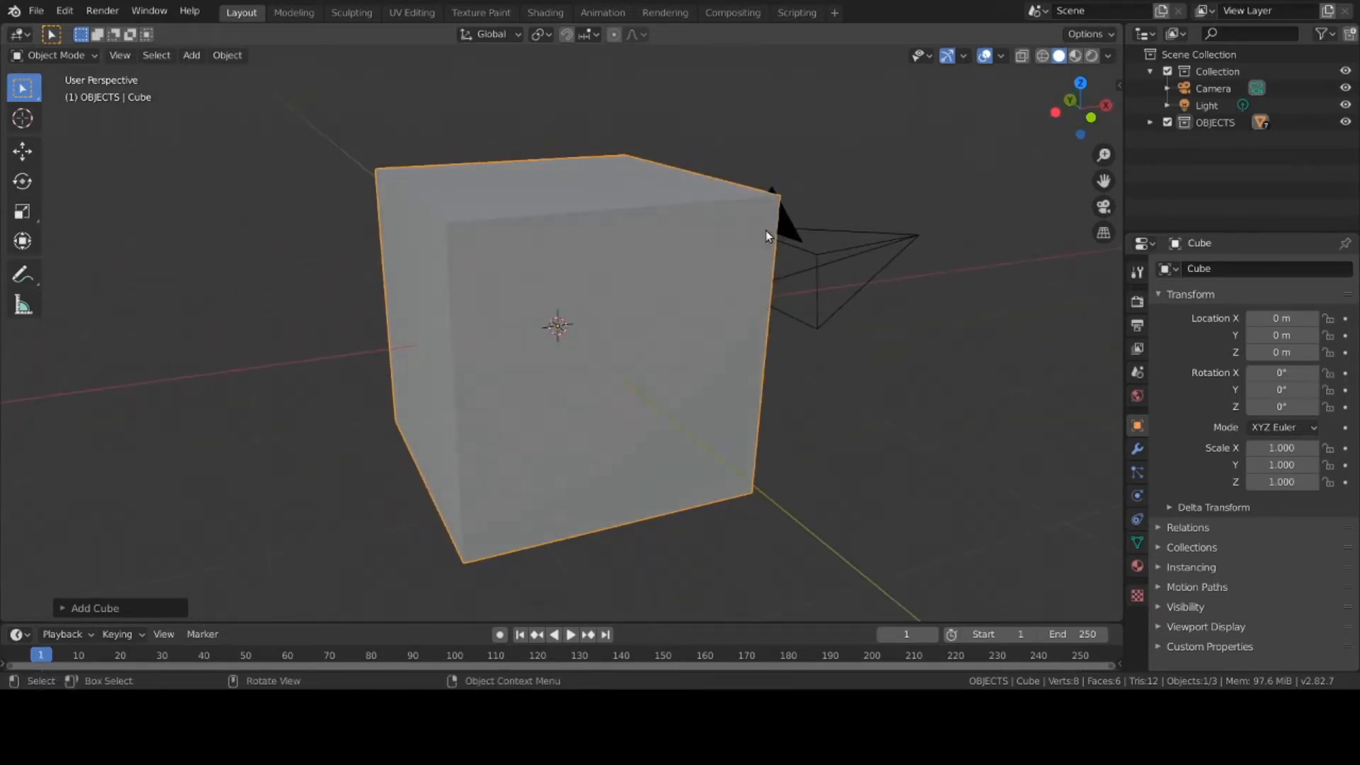
pyautogui.click(60, 56)
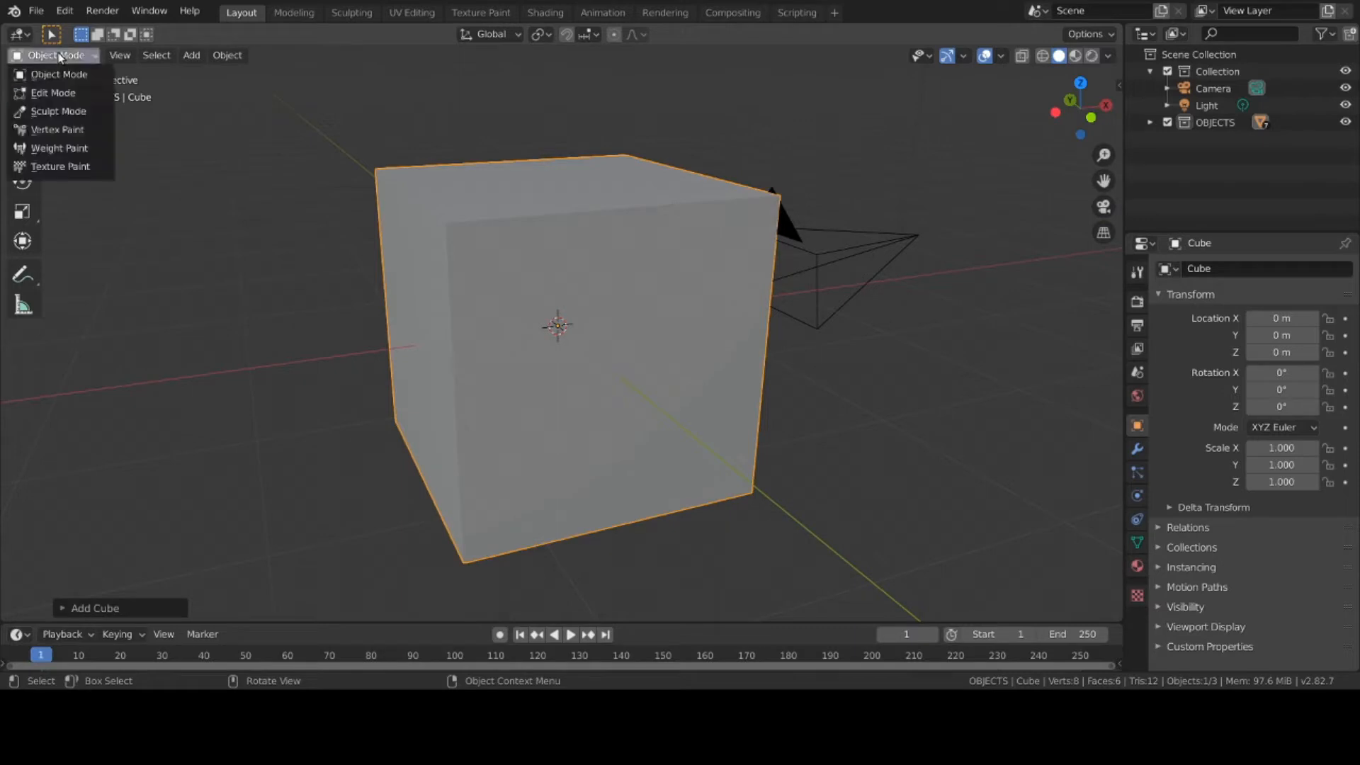
pyautogui.click(62, 90)
pyautogui.rightClick(179, 213)
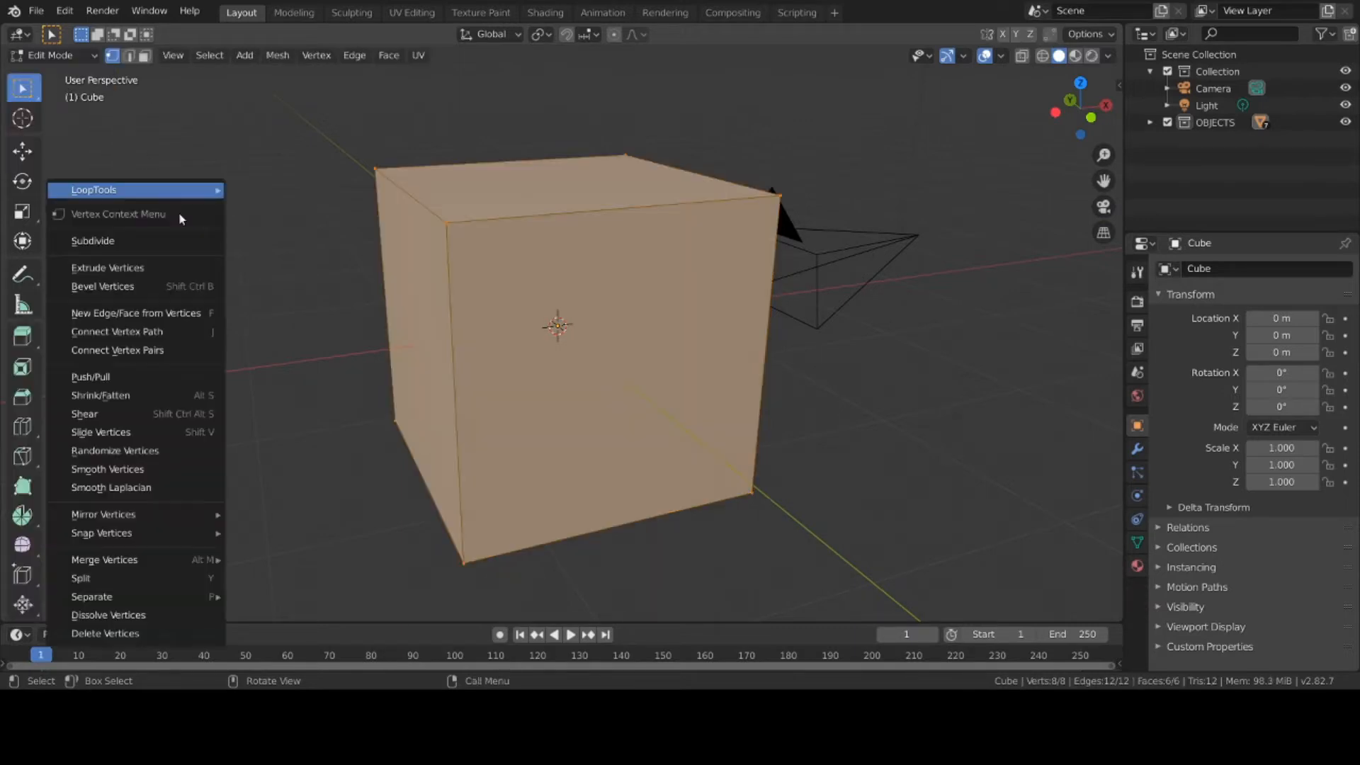
pyautogui.click(169, 244)
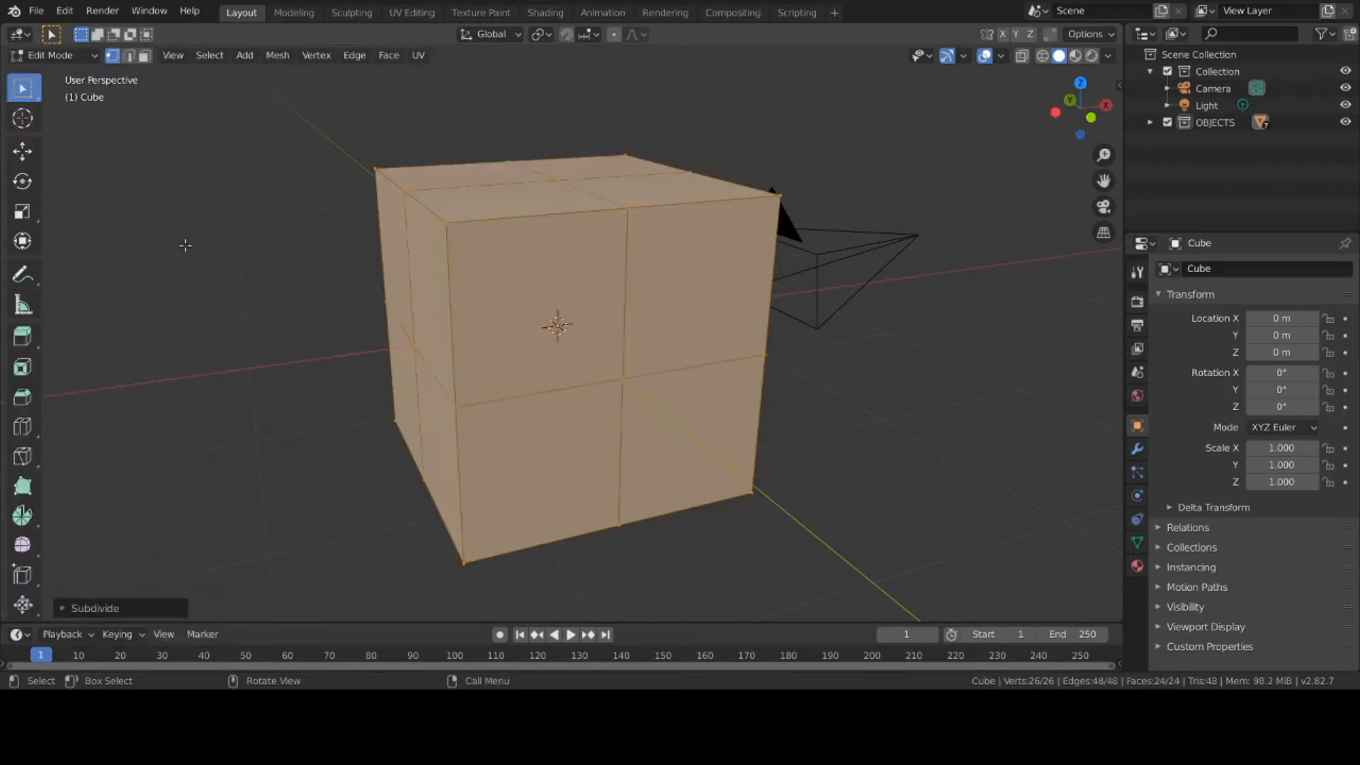
# Annotate each of the four sides of the cube's front face with a handwritten 2
pyautogui.moveTo(486, 279); pyautogui.dragTo(442, 265, button='middle')
pyautogui.scroll(1, 443, 266)
pyautogui.scroll(-2, 162, 130)
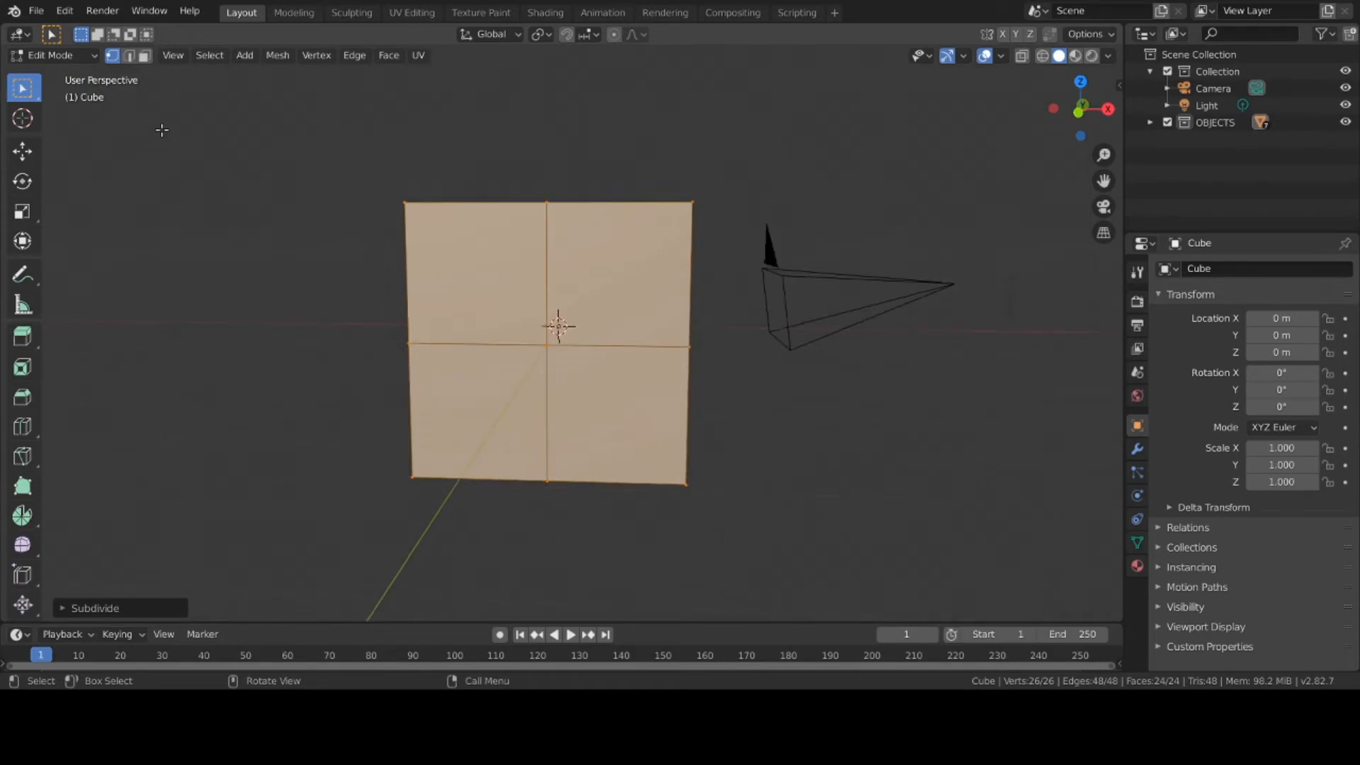
pyautogui.scroll(1, 163, 131)
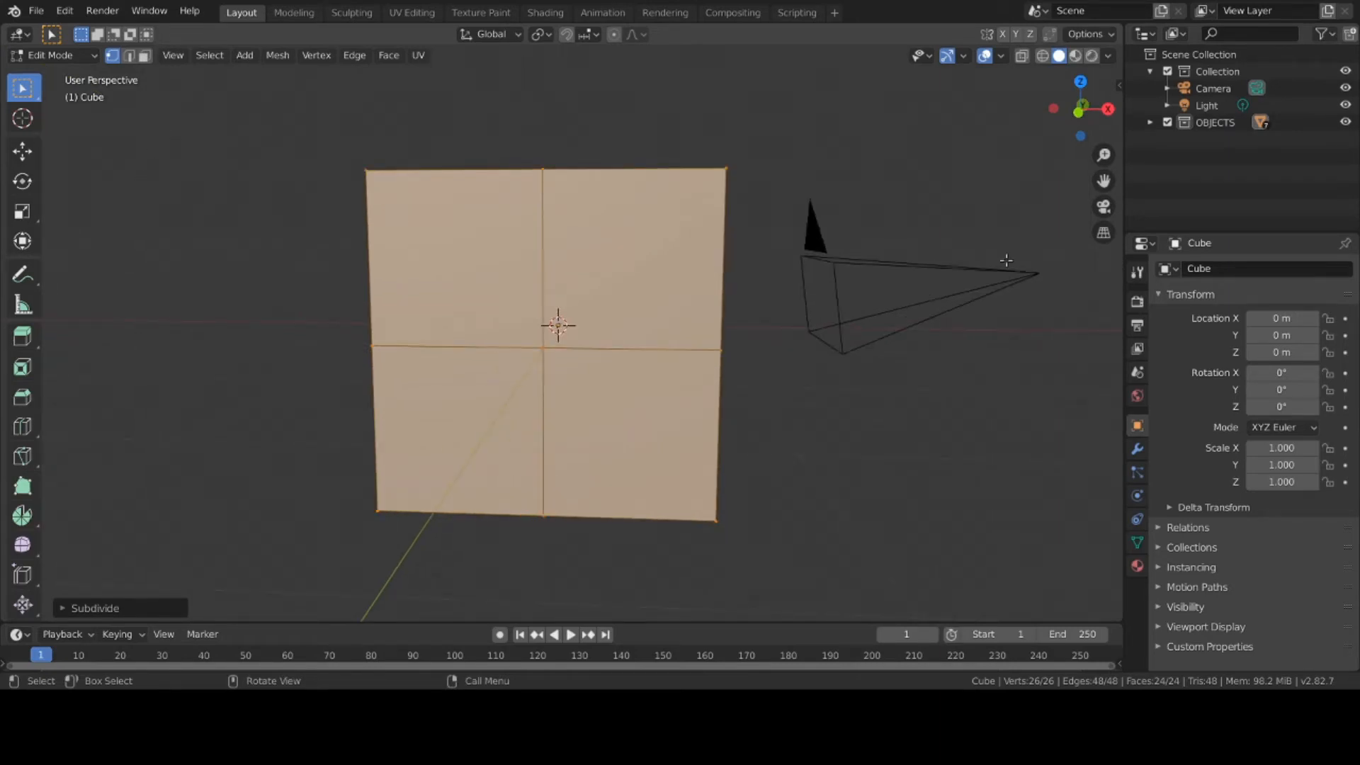
pyautogui.click(21, 282)
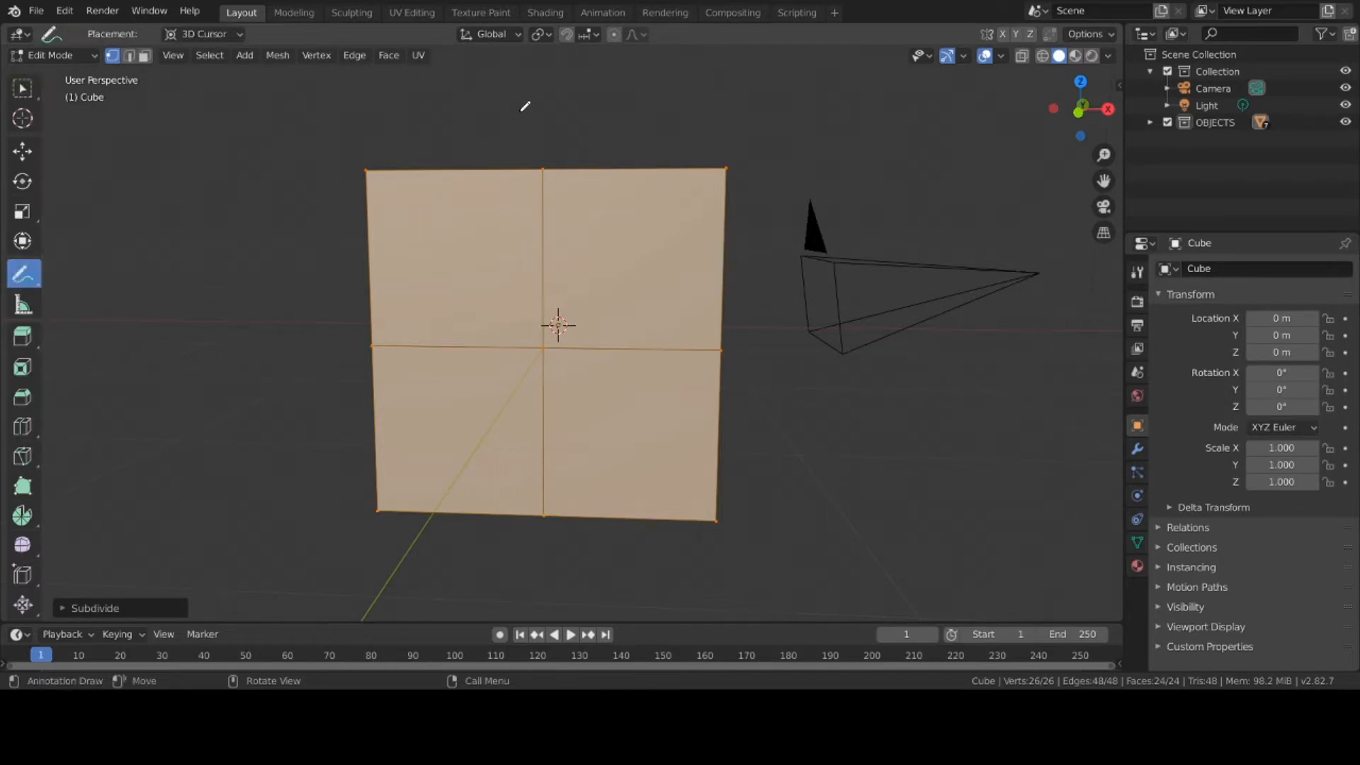
pyautogui.moveTo(522, 107); pyautogui.dragTo(574, 146)
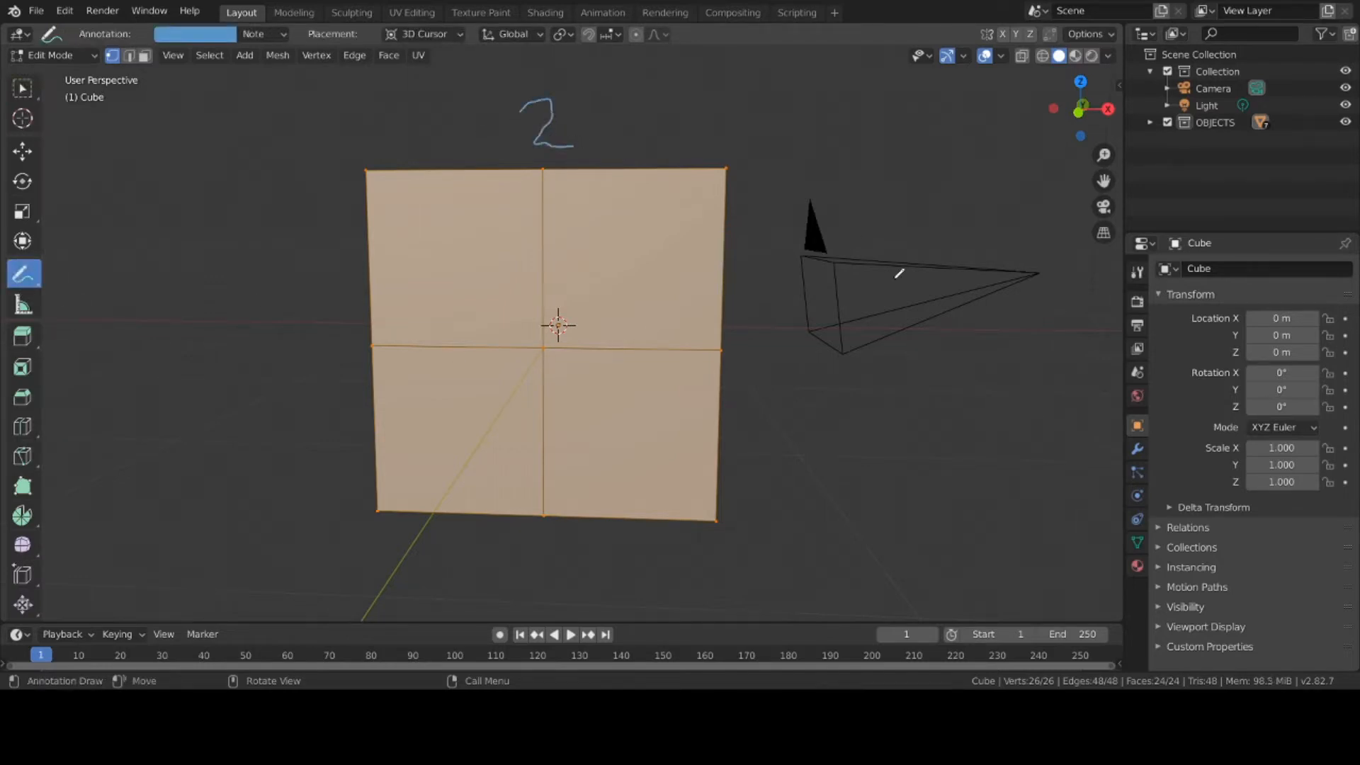
pyautogui.moveTo(763, 318)
pyautogui.mouseDown()
pyautogui.moveTo(783, 328)
pyautogui.moveTo(754, 368)
pyautogui.moveTo(781, 378)
pyautogui.mouseUp()
pyautogui.moveTo(549, 547)
pyautogui.mouseDown()
pyautogui.moveTo(557, 579)
pyautogui.moveTo(587, 584)
pyautogui.mouseUp()
pyautogui.moveTo(268, 312)
pyautogui.mouseDown()
pyautogui.moveTo(283, 303)
pyautogui.moveTo(281, 352)
pyautogui.moveTo(342, 353)
pyautogui.mouseUp()
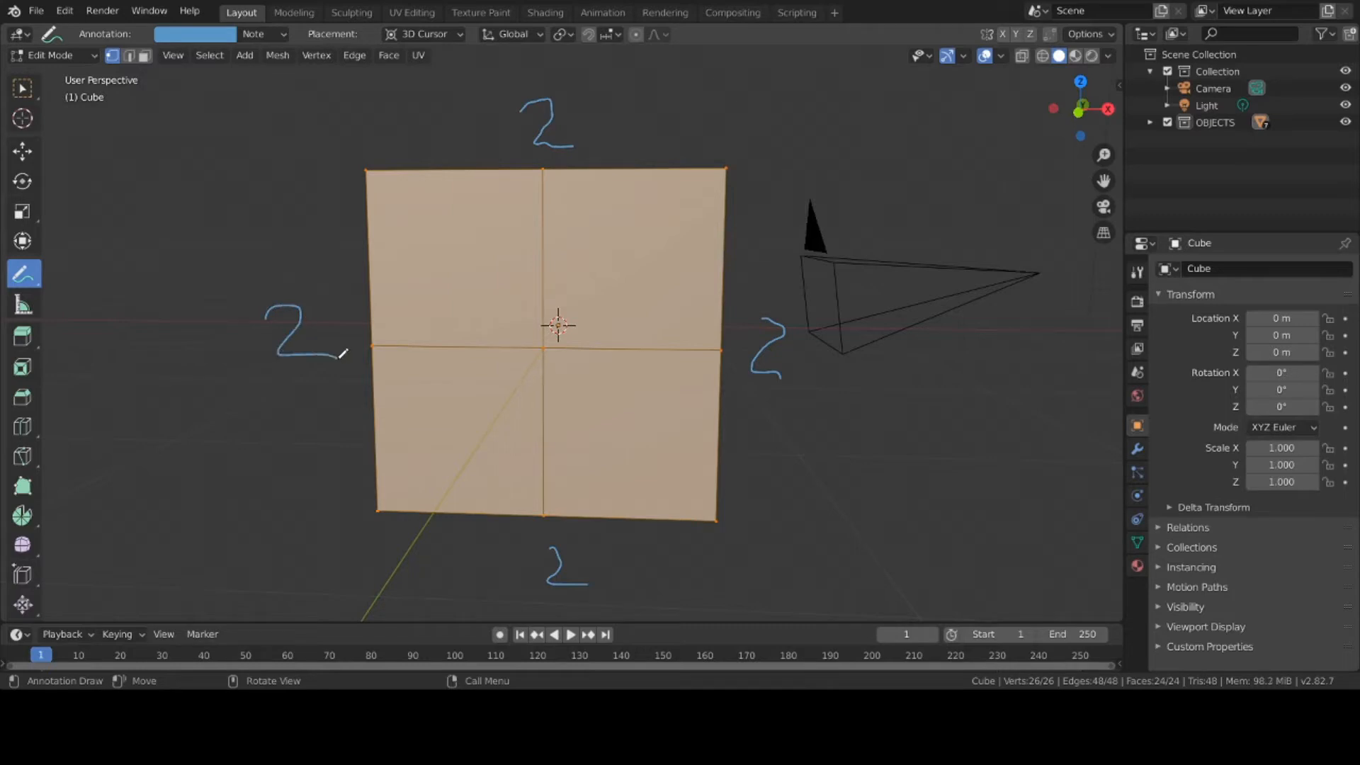
# Erase the four handwritten 2 annotations around the cube with the Annotate Eraser
pyautogui.click(36, 282)
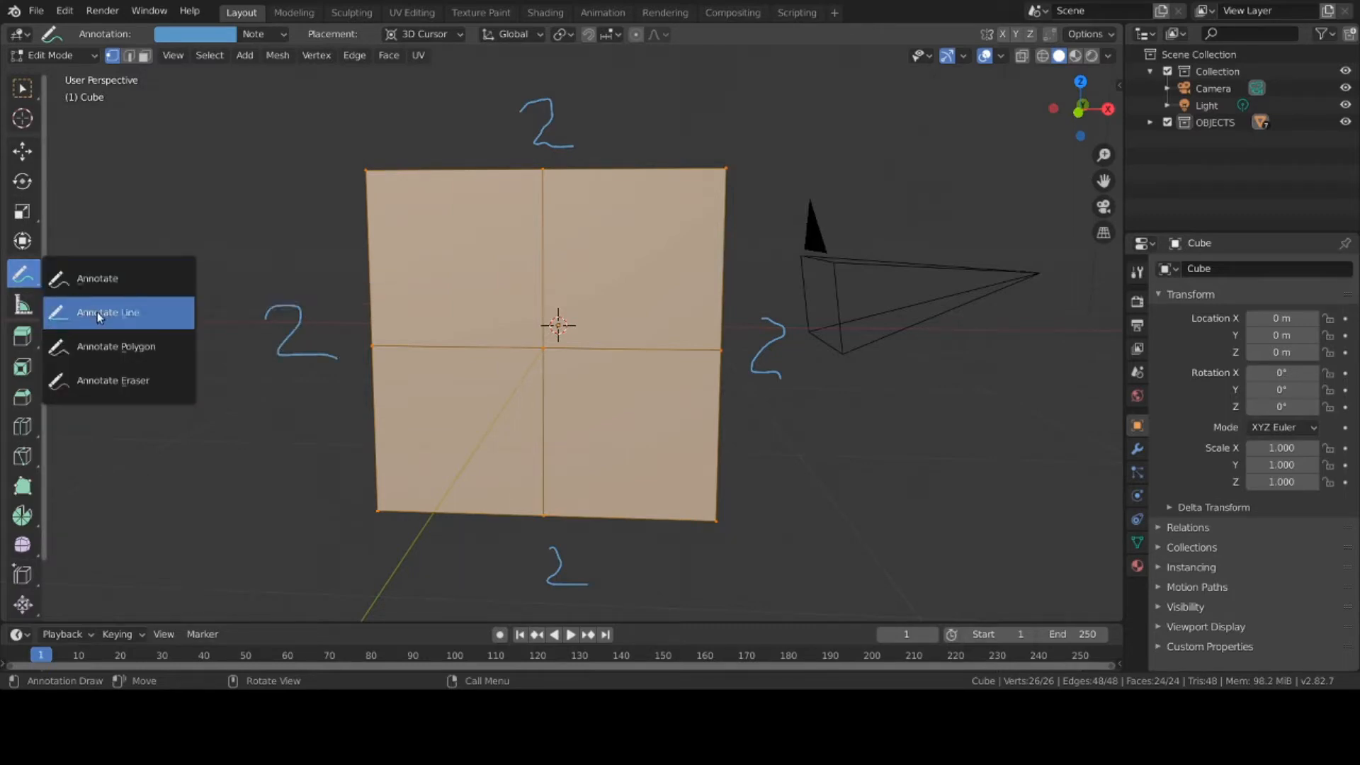
pyautogui.click(112, 380)
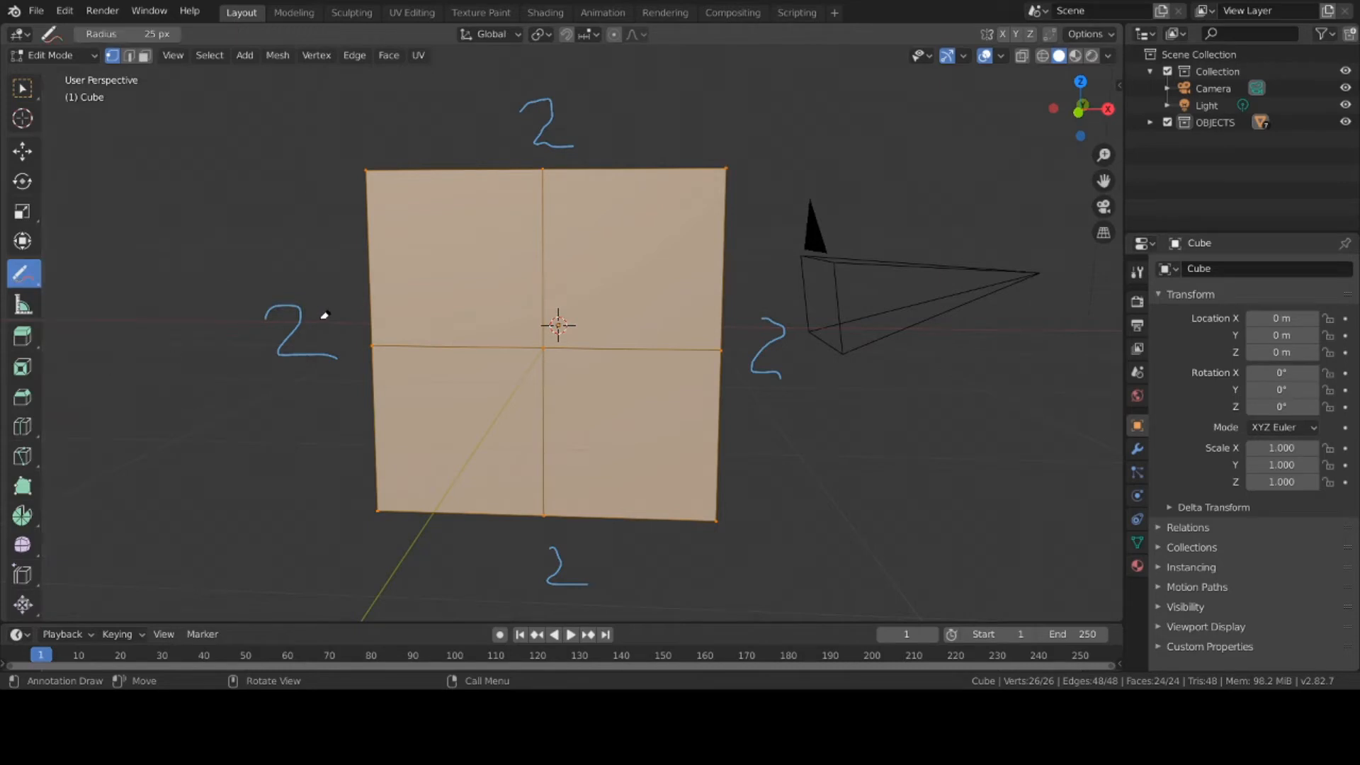
pyautogui.moveTo(318, 319); pyautogui.dragTo(288, 343)
pyautogui.moveTo(355, 263)
pyautogui.mouseDown()
pyautogui.moveTo(465, 343)
pyautogui.moveTo(428, 252)
pyautogui.mouseUp()
pyautogui.moveTo(635, 143); pyautogui.dragTo(550, 106)
pyautogui.moveTo(829, 364)
pyautogui.mouseDown()
pyautogui.moveTo(764, 317)
pyautogui.moveTo(767, 376)
pyautogui.mouseUp()
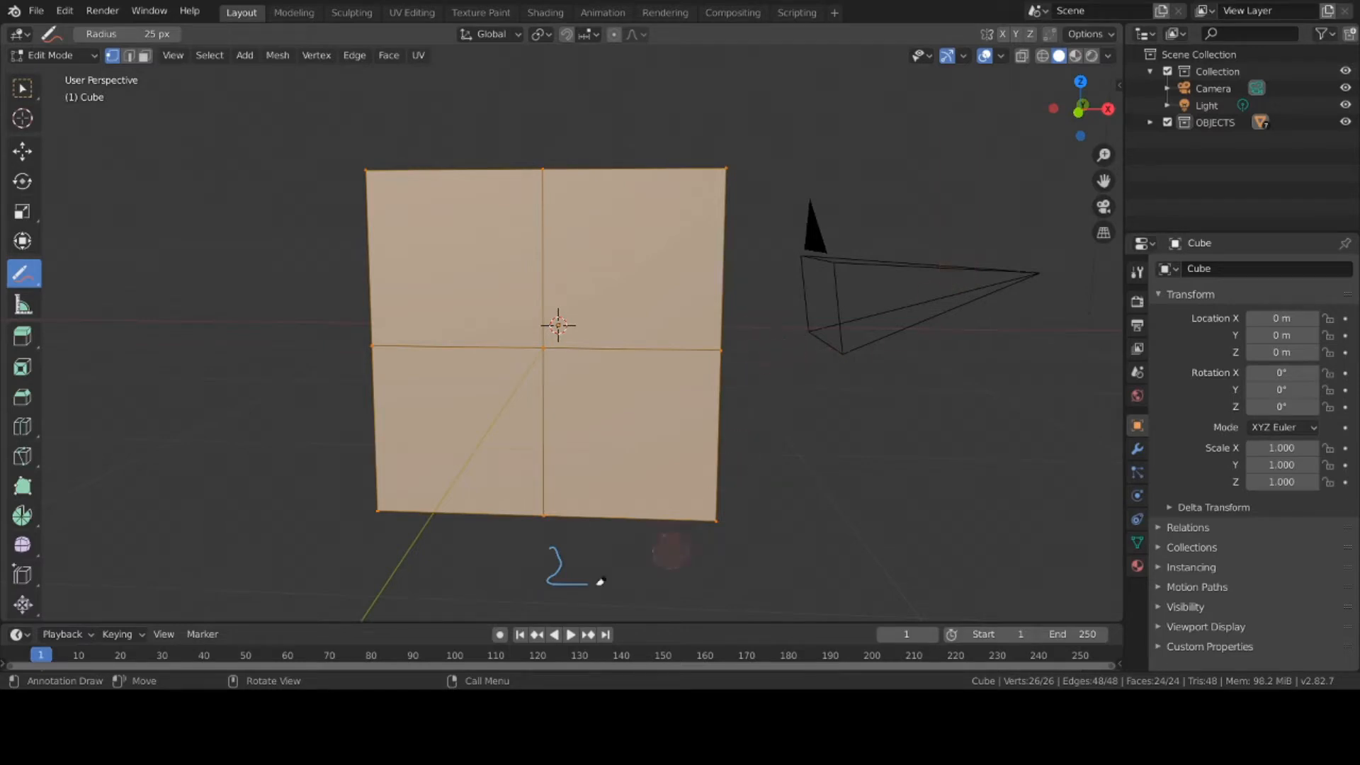
pyautogui.moveTo(598, 576); pyautogui.dragTo(555, 545)
# Switch to box selection in face mode and select the four front quads one after another, ending with the lower-left one
pyautogui.click(31, 91)
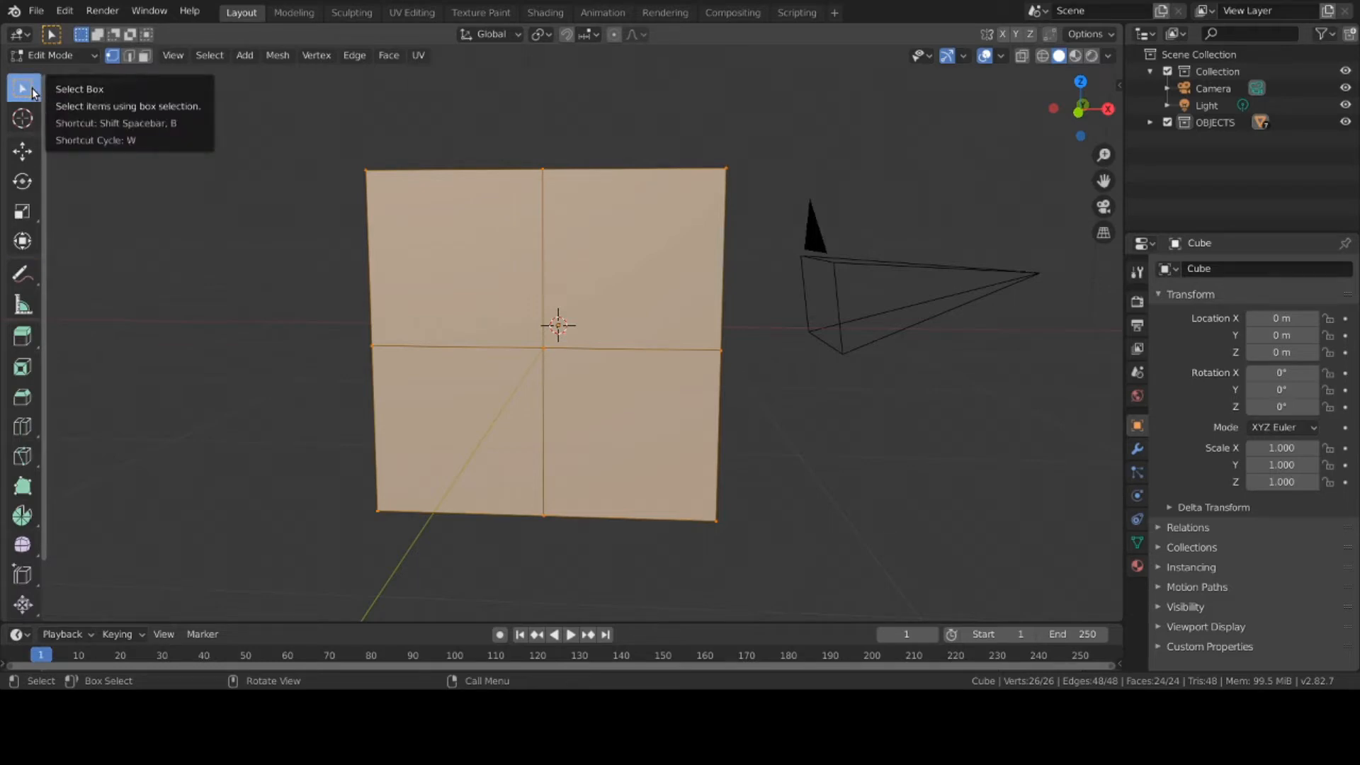
pyautogui.click(290, 320)
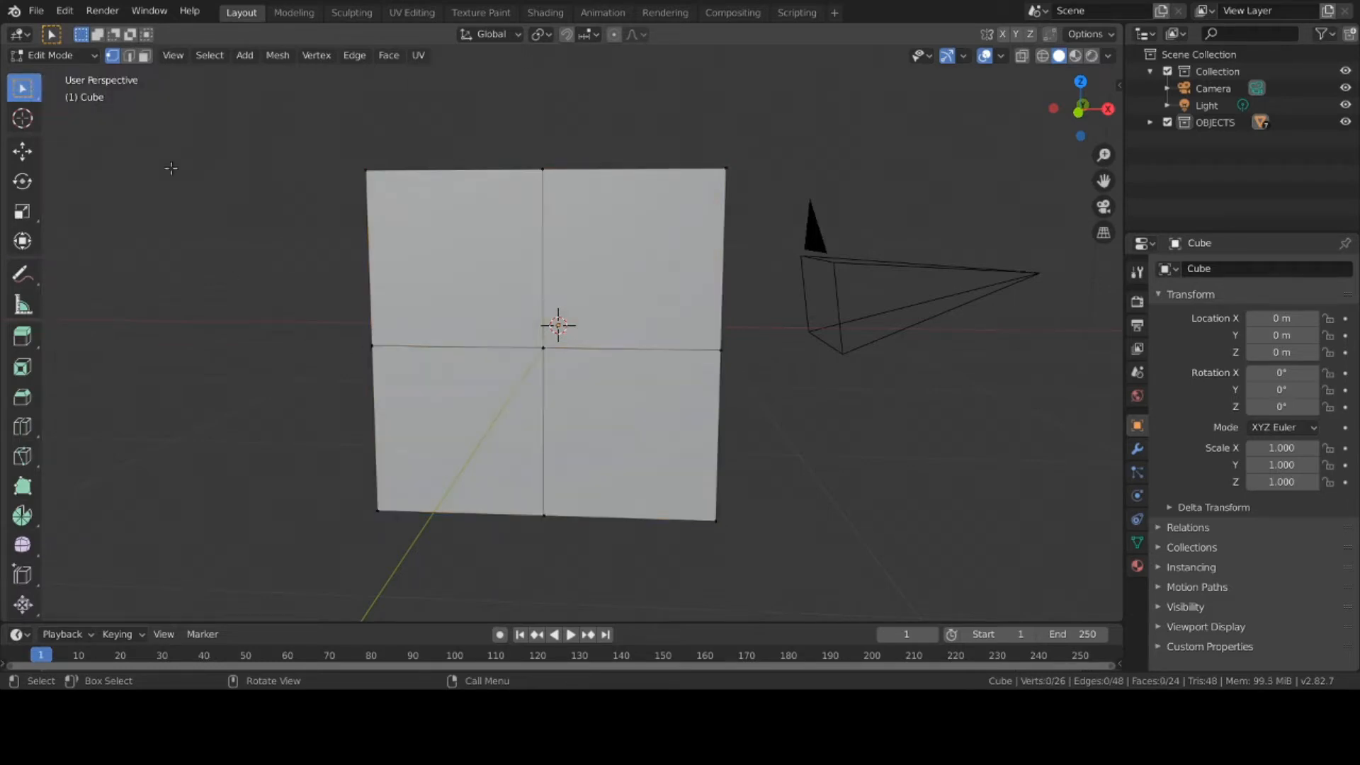
pyautogui.click(144, 55)
pyautogui.click(482, 250)
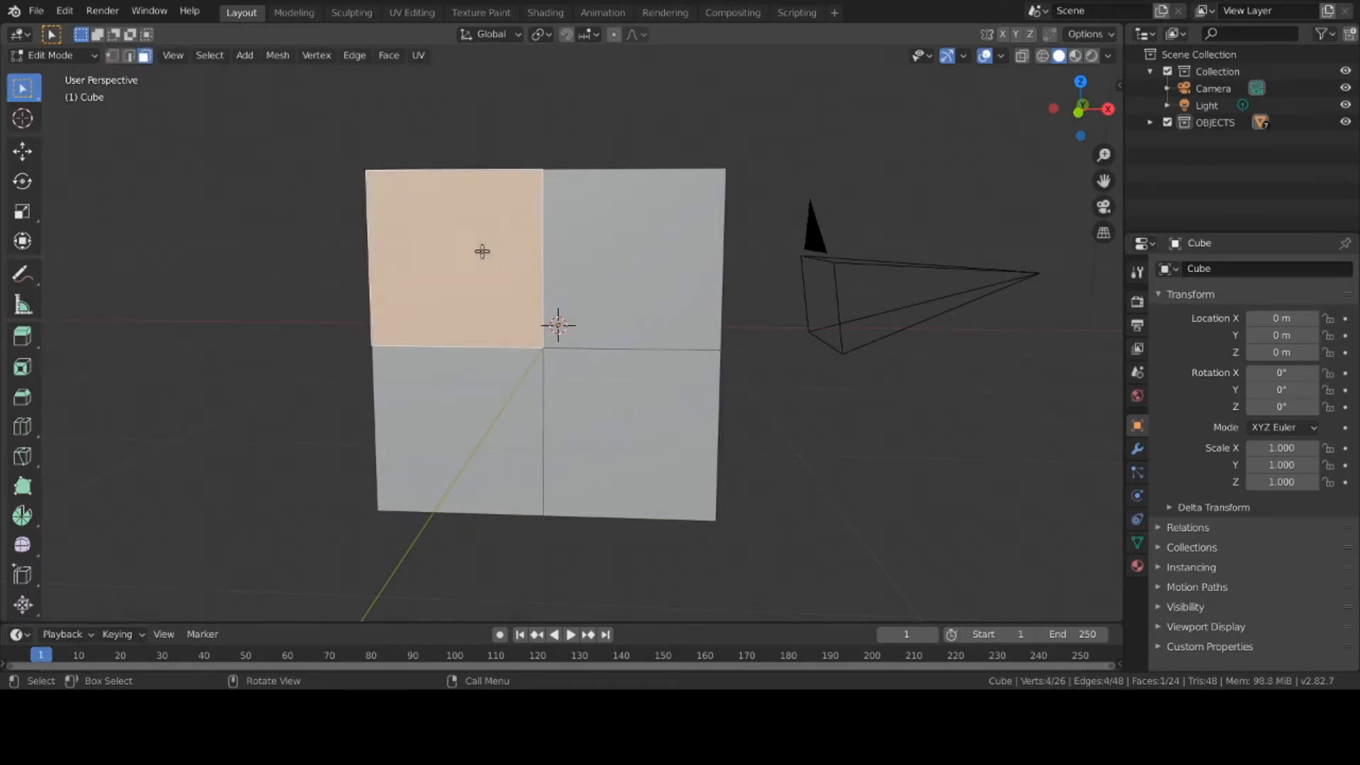
pyautogui.click(626, 244)
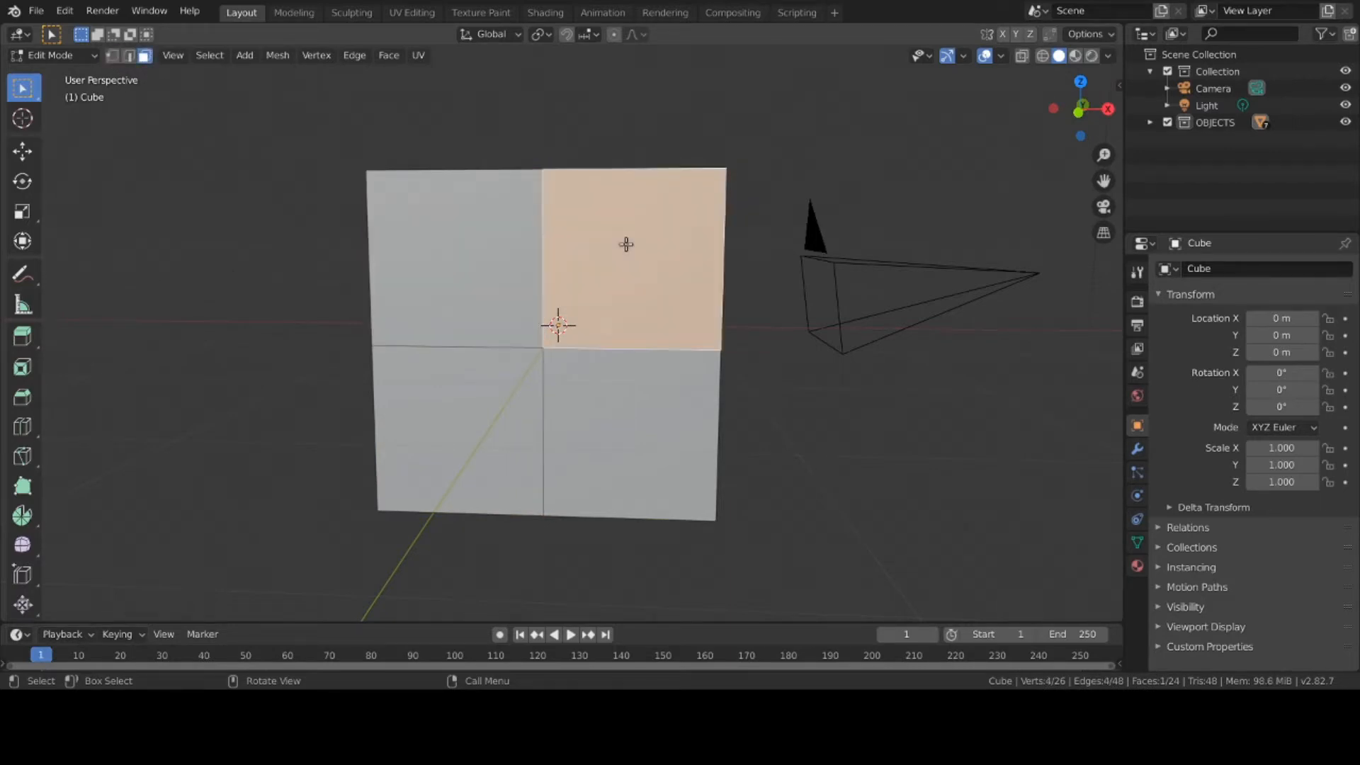
pyautogui.click(662, 387)
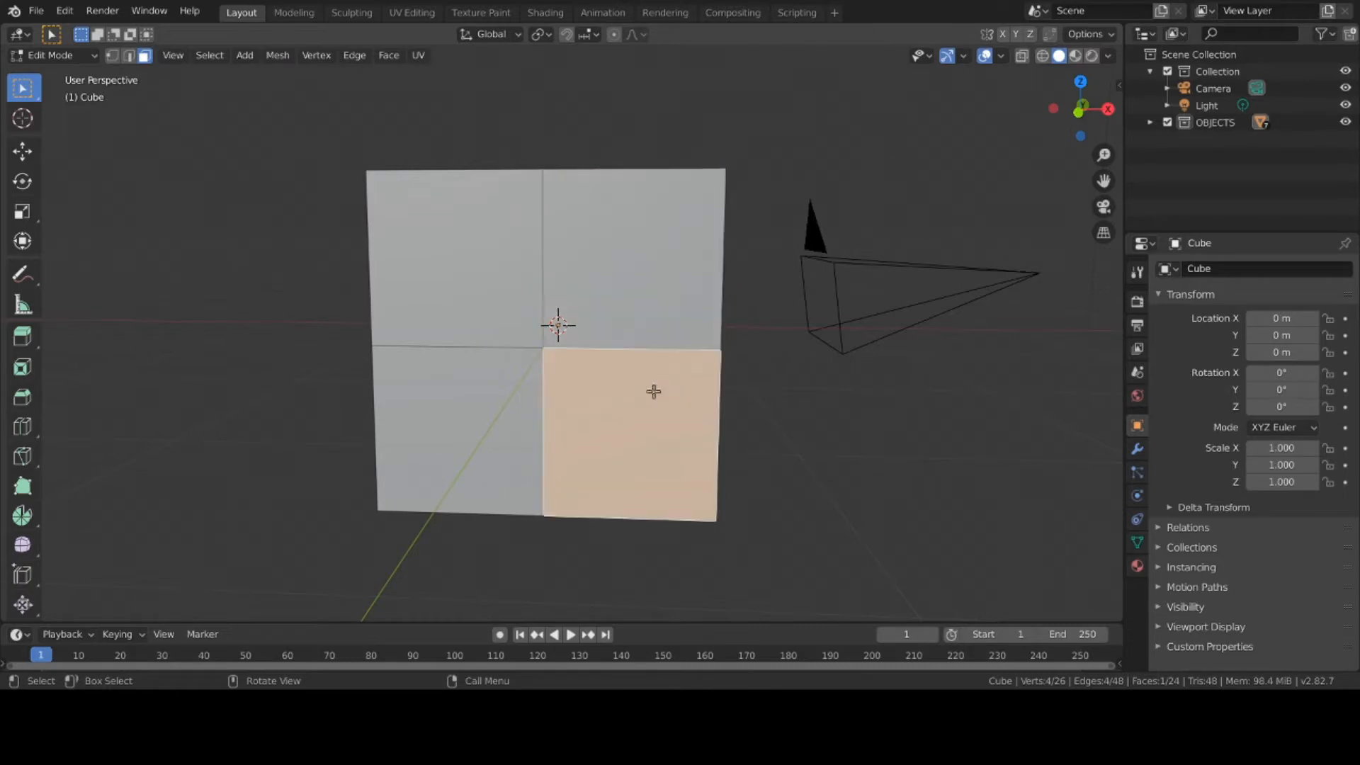
pyautogui.click(493, 451)
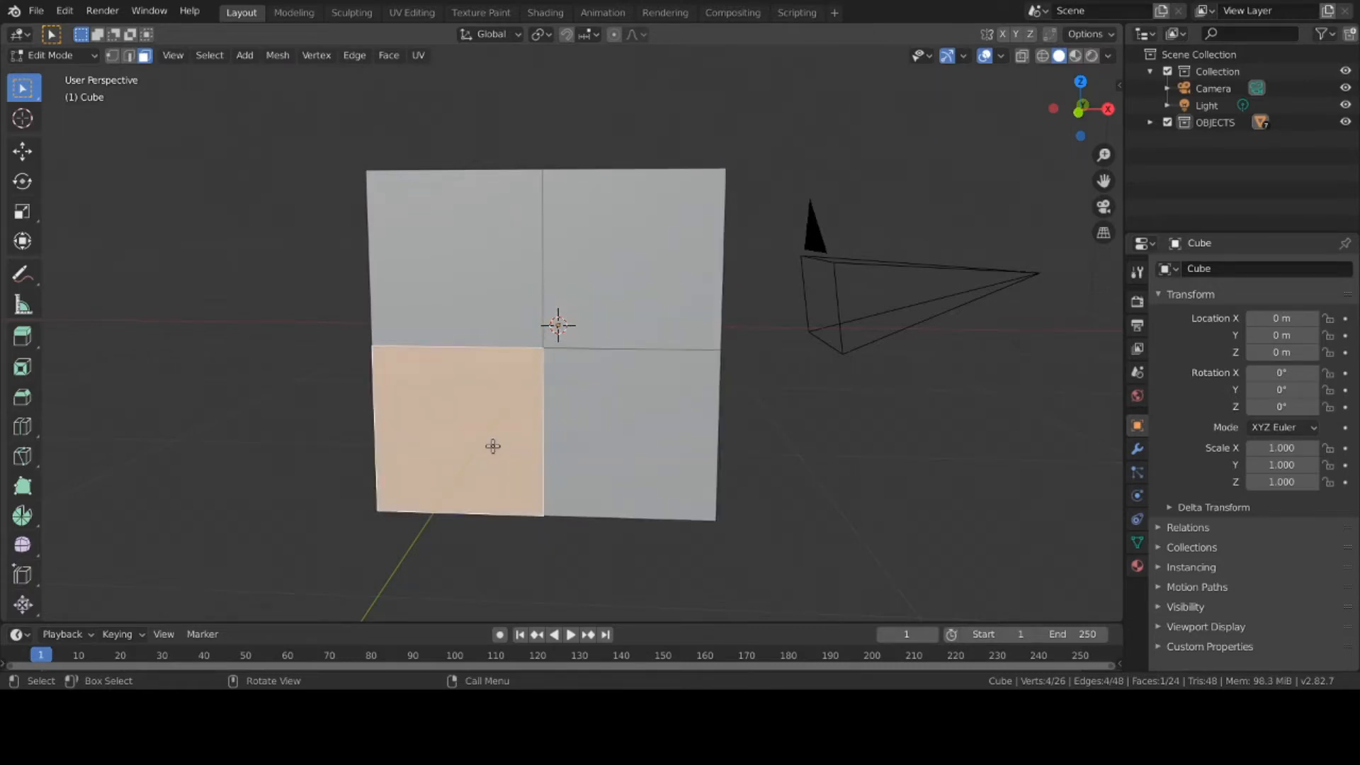
# Annotate the front face's left side with a 1 beside each quad, joined by a brace labelled 2
pyautogui.click(21, 274)
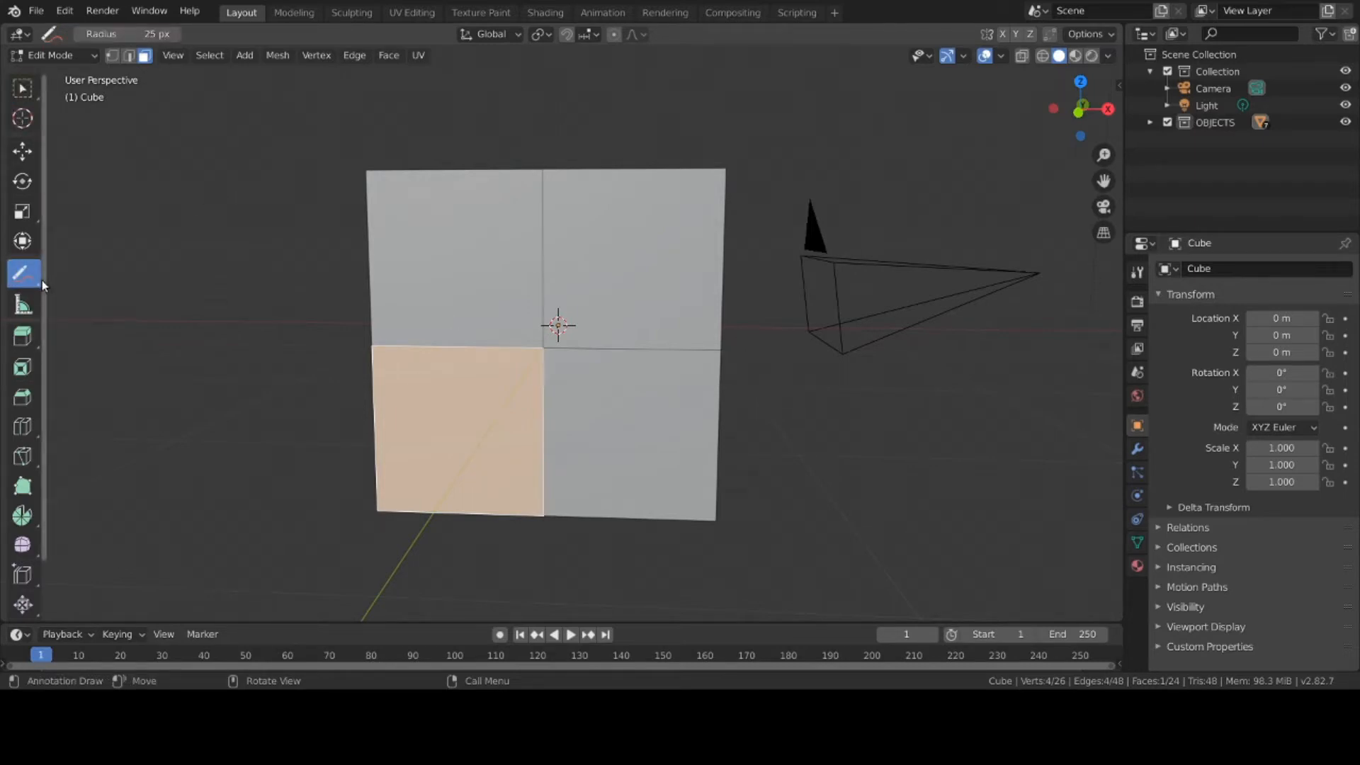
pyautogui.moveTo(38, 286); pyautogui.dragTo(195, 273)
pyautogui.moveTo(348, 435); pyautogui.dragTo(347, 464)
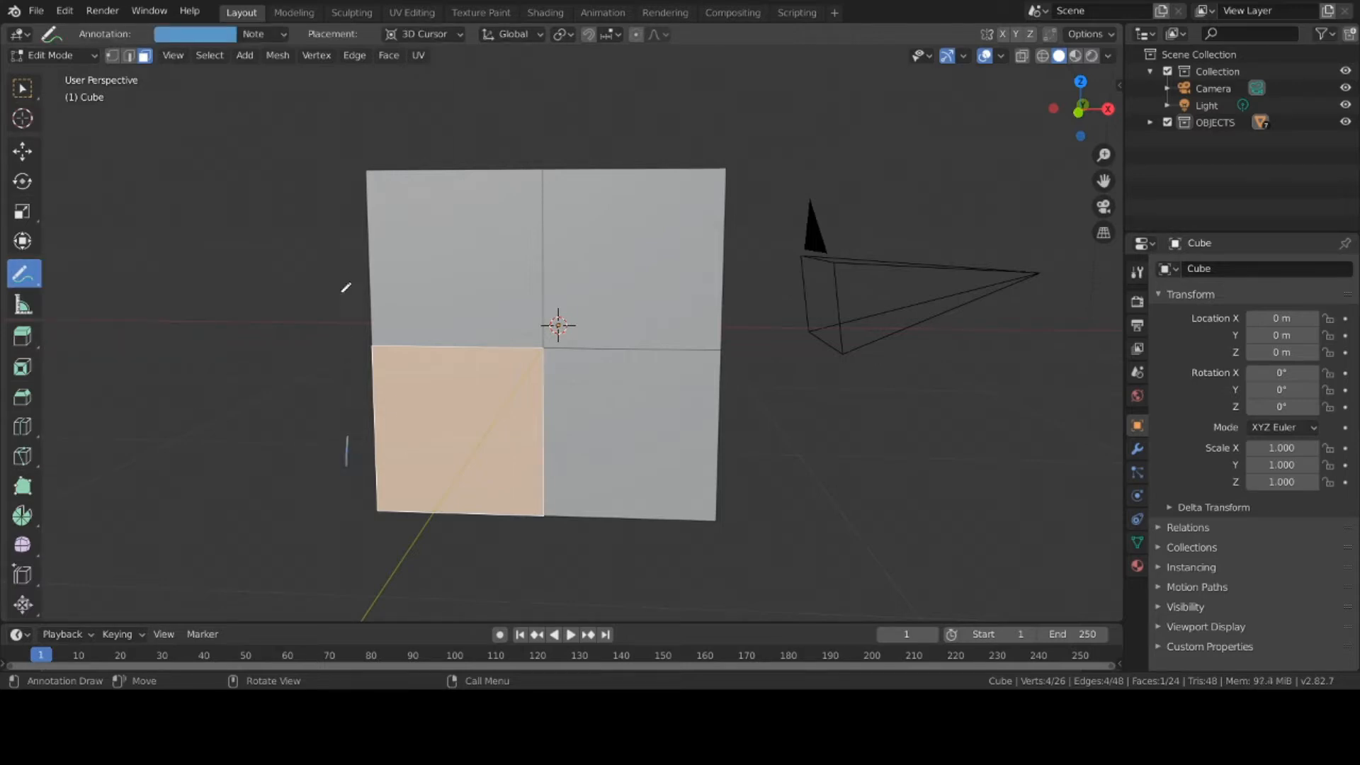
pyautogui.moveTo(341, 274); pyautogui.dragTo(340, 305)
pyautogui.moveTo(327, 239)
pyautogui.mouseDown()
pyautogui.moveTo(267, 268)
pyautogui.moveTo(268, 474)
pyautogui.mouseUp()
pyautogui.moveTo(199, 321)
pyautogui.mouseDown()
pyautogui.moveTo(216, 353)
pyautogui.moveTo(246, 354)
pyautogui.mouseUp()
# Annotate above the front face with a 1 over each upper quad, joined by a brace labelled 2
pyautogui.moveTo(473, 114); pyautogui.dragTo(490, 139)
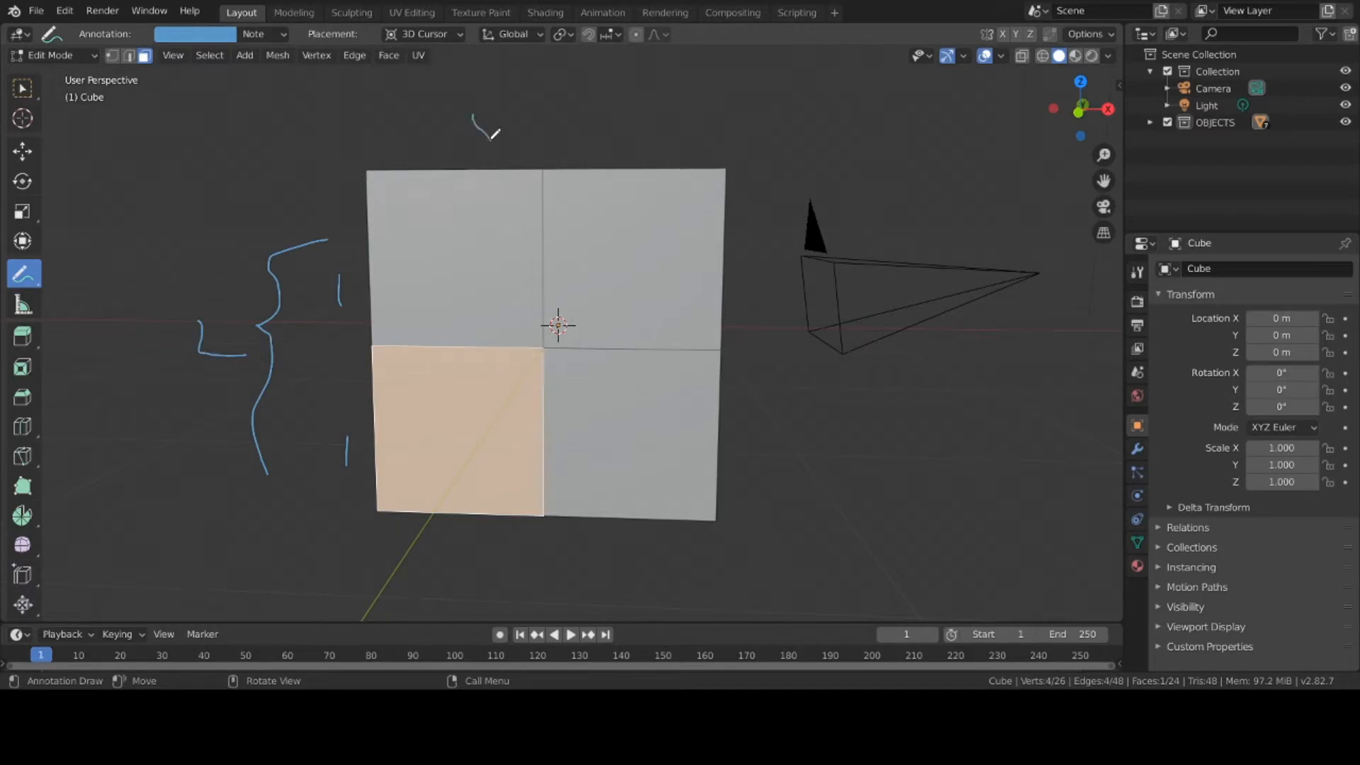
pyautogui.moveTo(637, 107); pyautogui.dragTo(639, 146)
pyautogui.moveTo(468, 114)
pyautogui.mouseDown()
pyautogui.moveTo(575, 92)
pyautogui.moveTo(659, 103)
pyautogui.mouseUp()
pyautogui.moveTo(666, 54)
pyautogui.mouseDown()
pyautogui.moveTo(689, 68)
pyautogui.moveTo(684, 93)
pyautogui.moveTo(709, 98)
pyautogui.mouseUp()
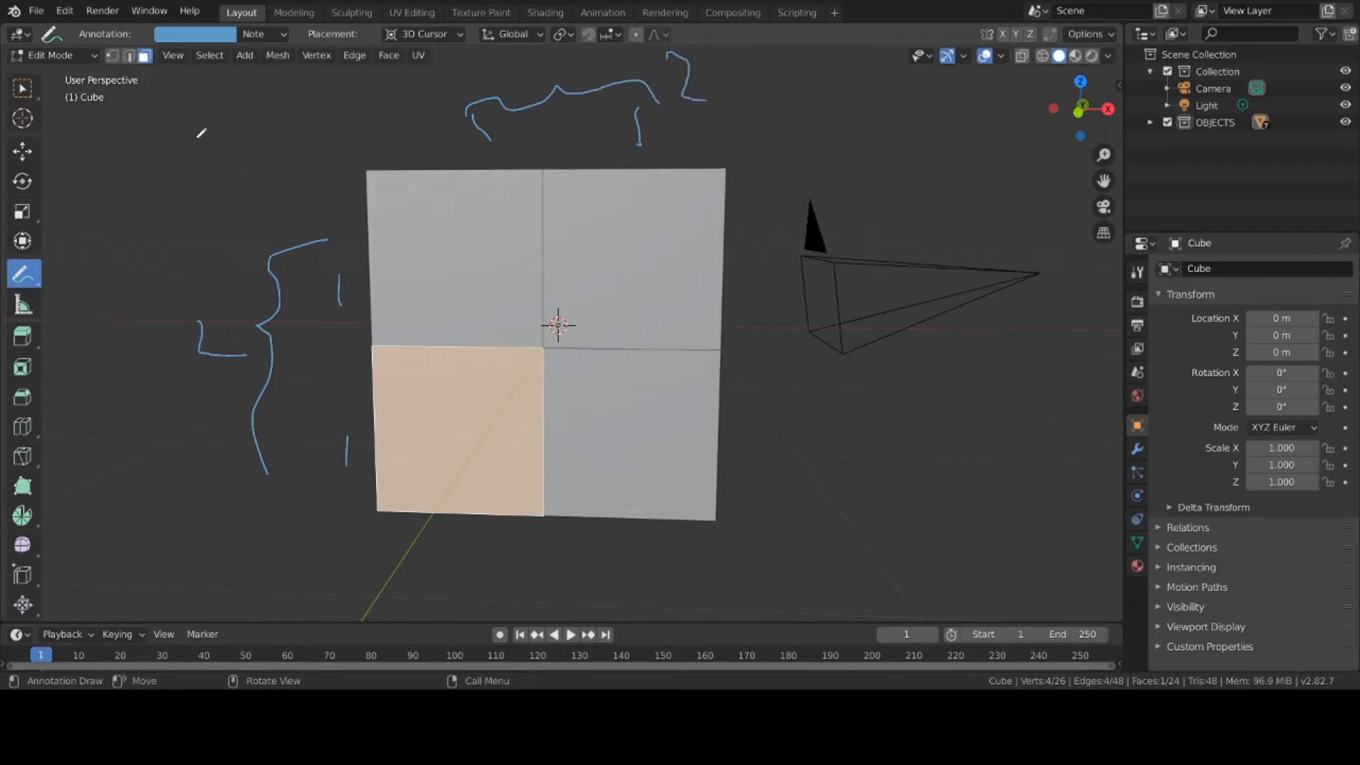
# Erase the numbers and braces drawn above and beside the cube with the Annotate Eraser
pyautogui.click(37, 287)
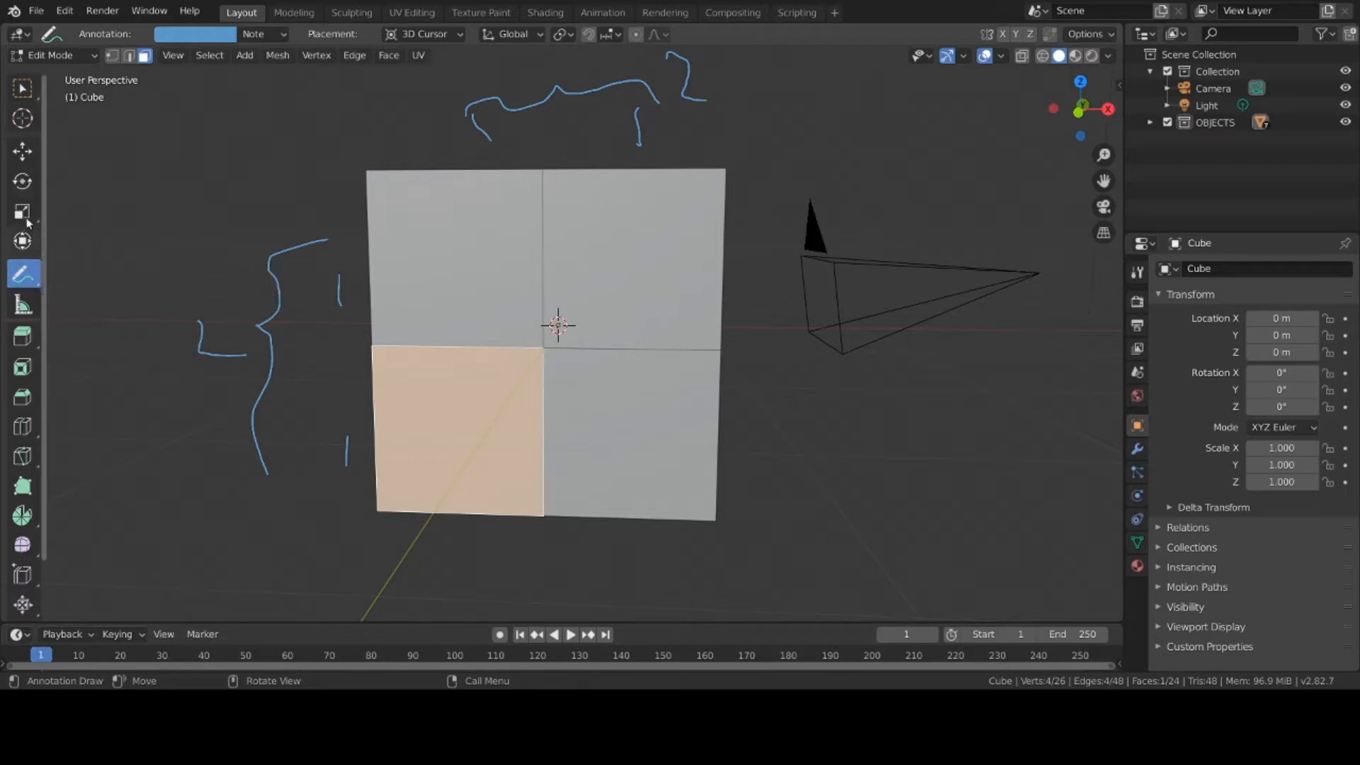
pyautogui.click(32, 282)
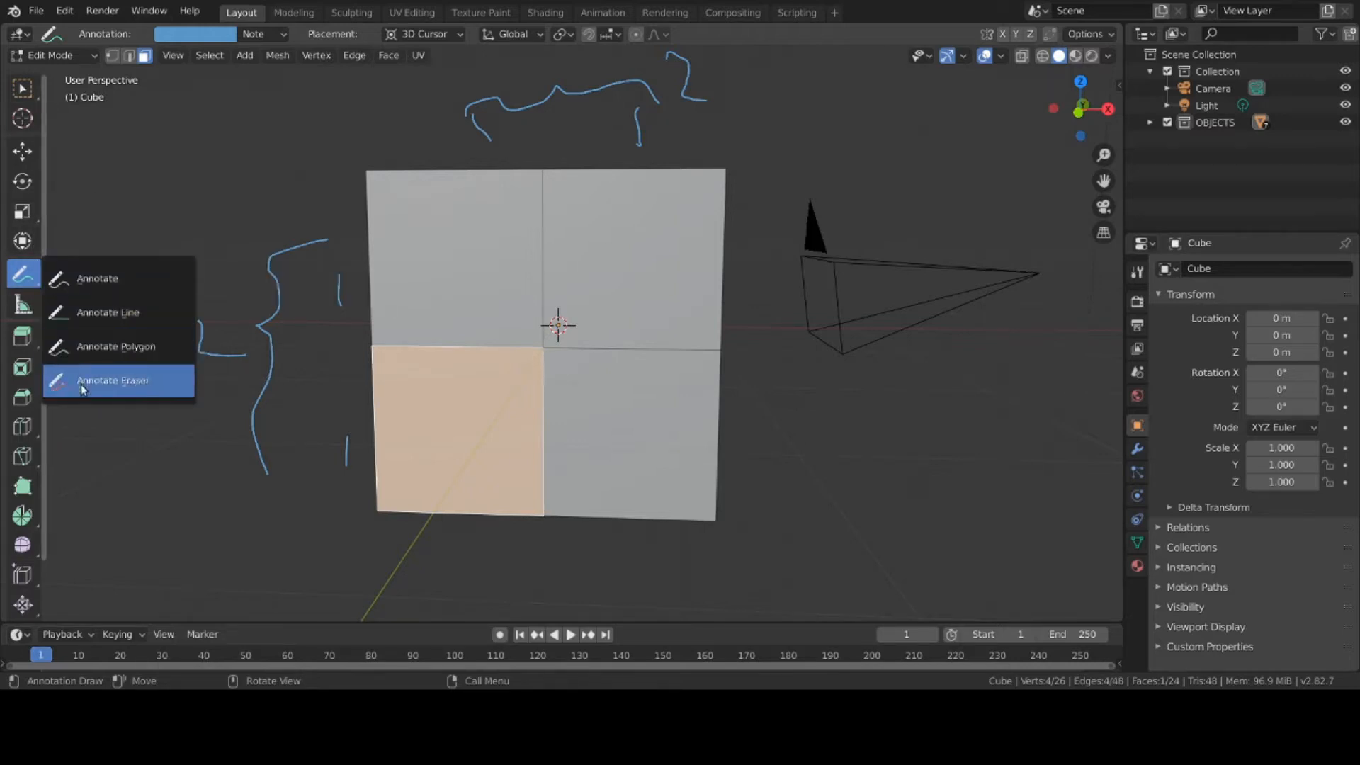
pyautogui.click(81, 386)
pyautogui.moveTo(697, 74)
pyautogui.mouseDown()
pyautogui.moveTo(658, 71)
pyautogui.moveTo(382, 145)
pyautogui.moveTo(736, 99)
pyautogui.mouseUp()
pyautogui.moveTo(645, 107)
pyautogui.mouseDown()
pyautogui.moveTo(578, 78)
pyautogui.moveTo(354, 192)
pyautogui.moveTo(303, 273)
pyautogui.moveTo(155, 325)
pyautogui.moveTo(262, 267)
pyautogui.moveTo(192, 292)
pyautogui.moveTo(262, 315)
pyautogui.moveTo(368, 291)
pyautogui.moveTo(304, 312)
pyautogui.moveTo(242, 416)
pyautogui.moveTo(305, 307)
pyautogui.moveTo(280, 445)
pyautogui.moveTo(270, 382)
pyautogui.moveTo(379, 253)
pyautogui.moveTo(343, 446)
pyautogui.moveTo(279, 429)
pyautogui.mouseUp()
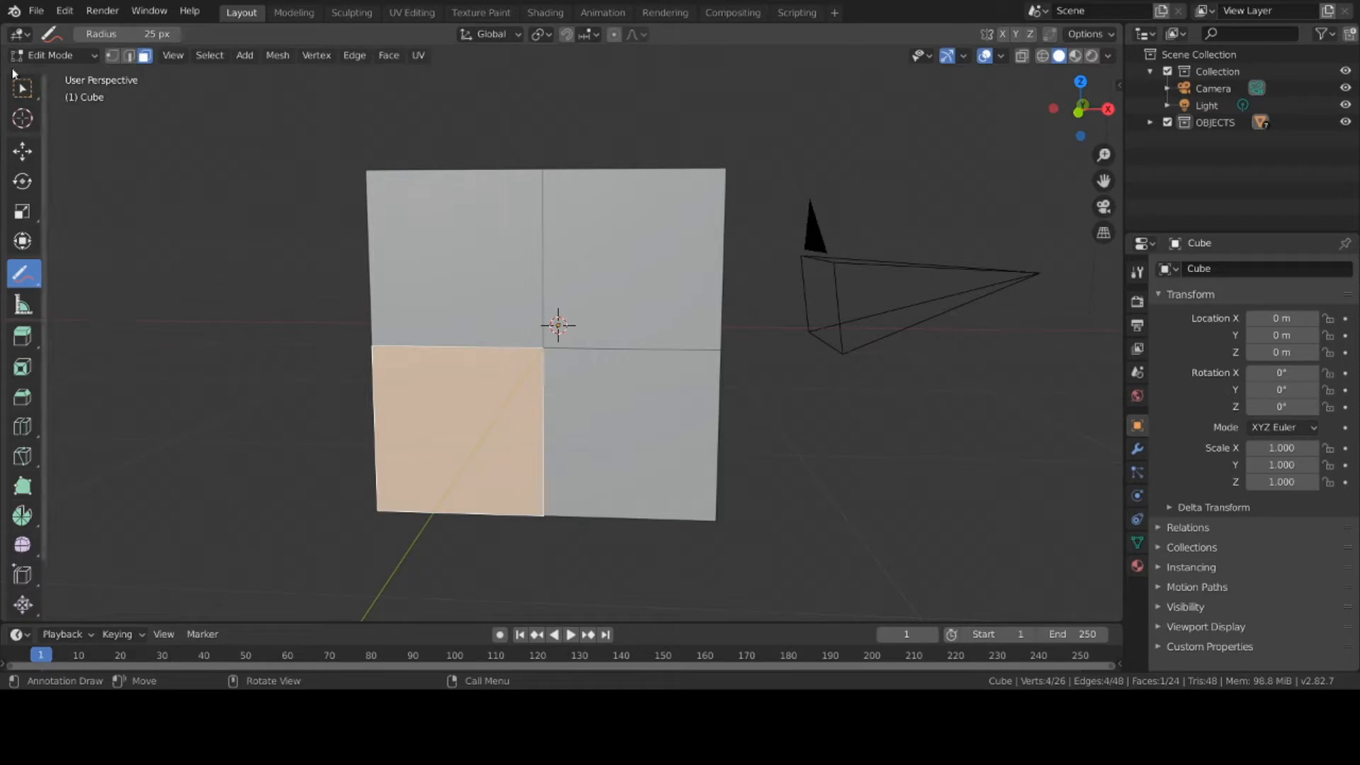
# Return to box selection, select the nearest corner quad on the cube's top, and try extruding it upward about 0.37 m
pyautogui.click(43, 96)
pyautogui.moveTo(385, 273); pyautogui.dragTo(397, 319, button='middle')
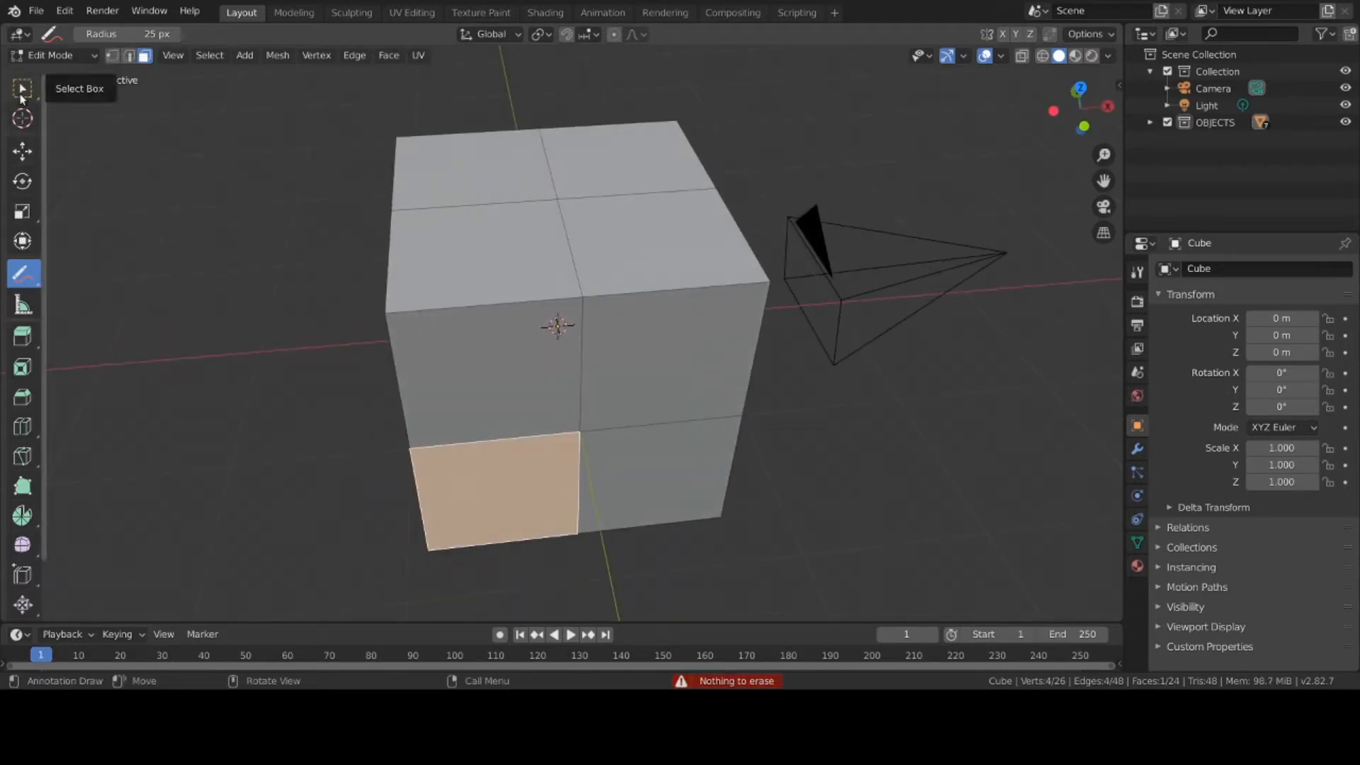
pyautogui.click(22, 90)
pyautogui.moveTo(428, 212)
pyautogui.mouseDown(button='middle')
pyautogui.moveTo(432, 243)
pyautogui.moveTo(568, 274)
pyautogui.moveTo(667, 224)
pyautogui.moveTo(623, 231)
pyautogui.moveTo(602, 208)
pyautogui.mouseUp(button='middle')
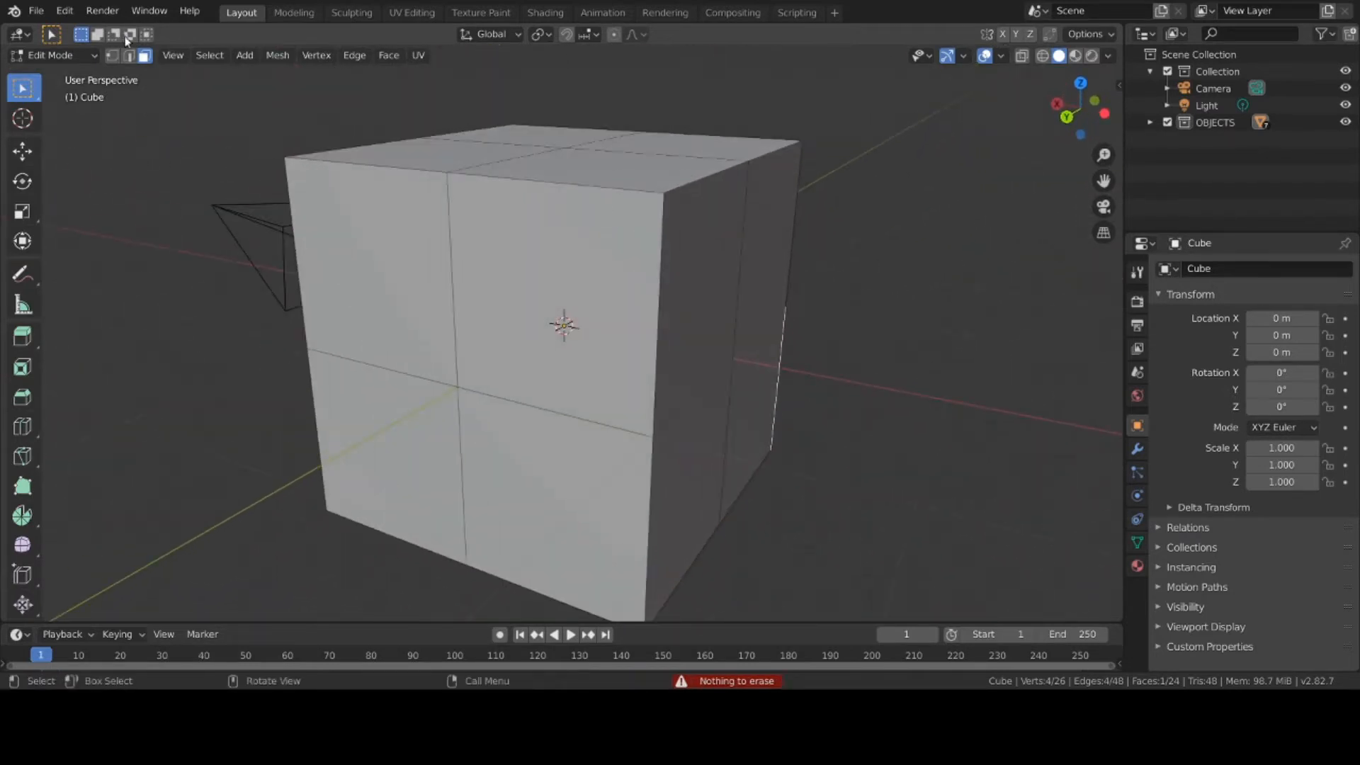
pyautogui.click(607, 169)
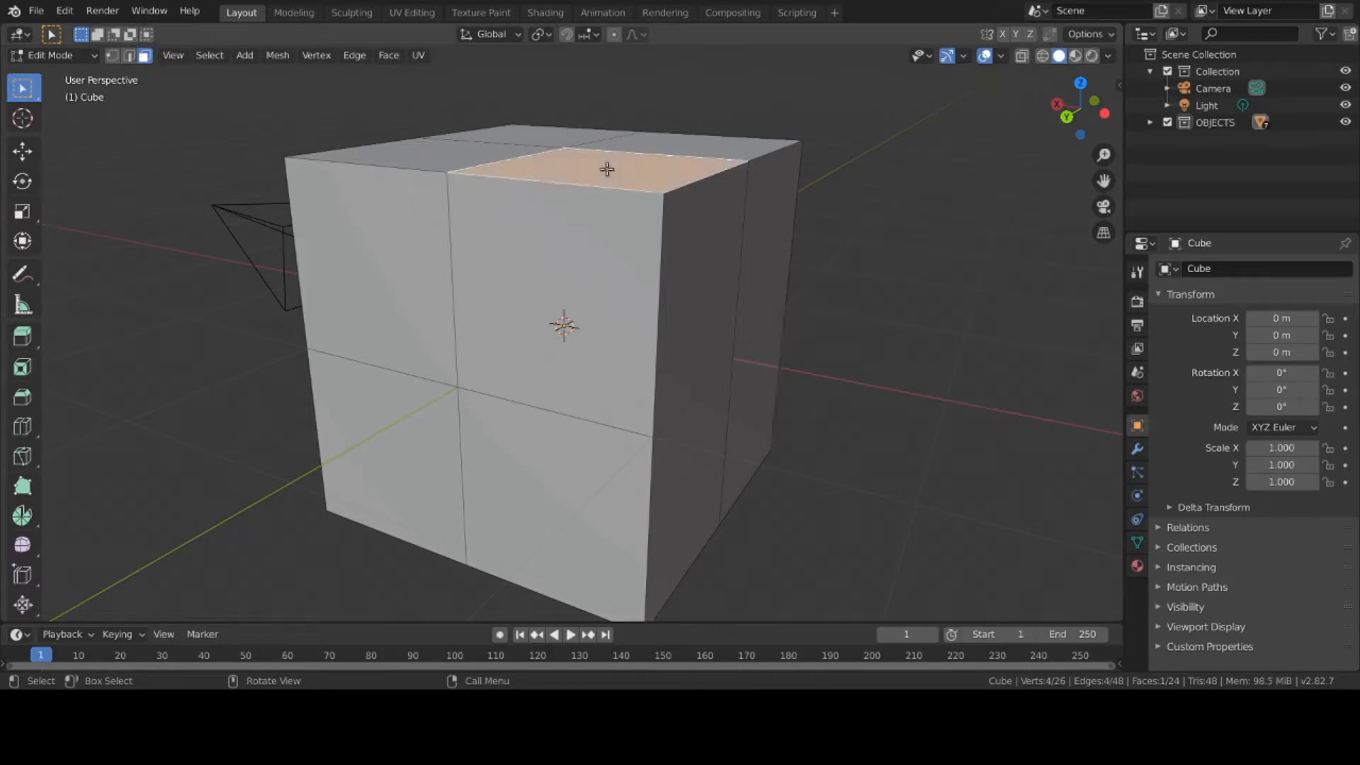
pyautogui.press('e')
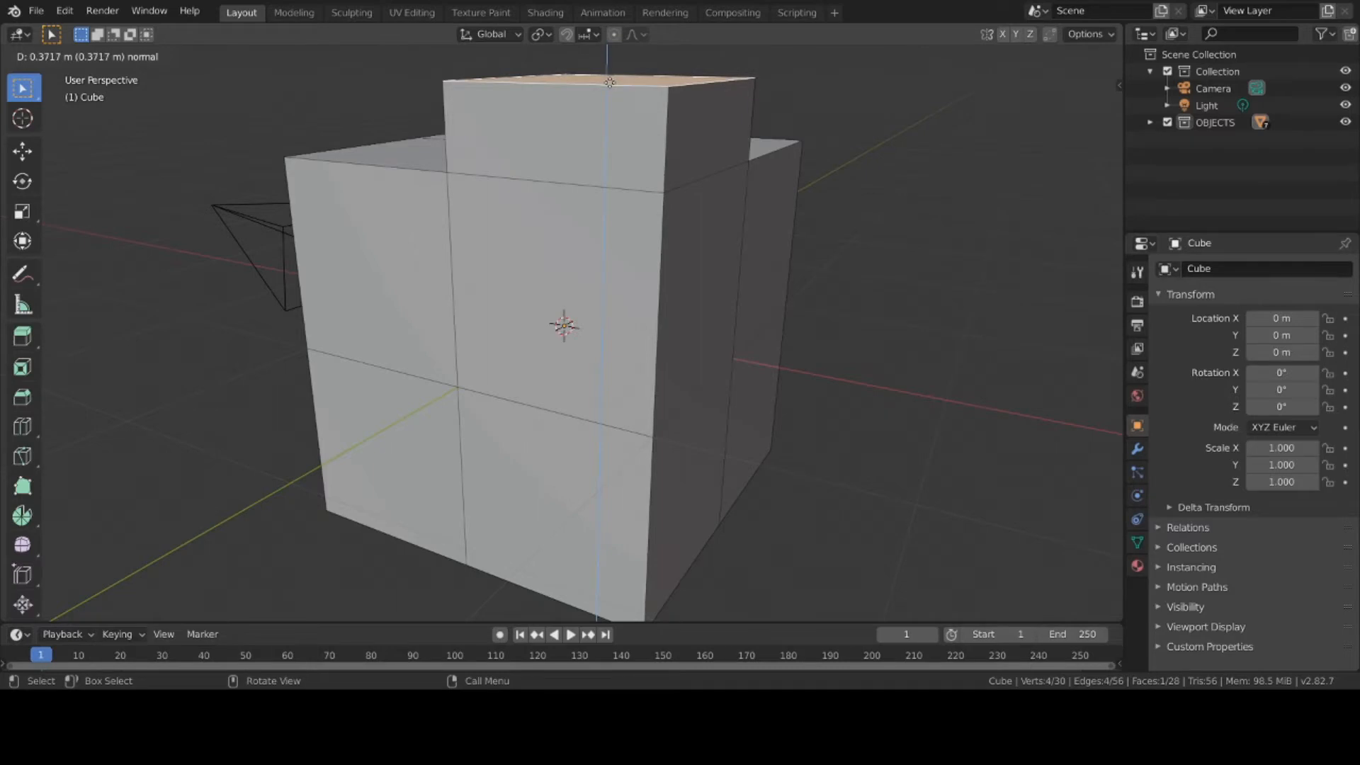
pyautogui.press('Escape')
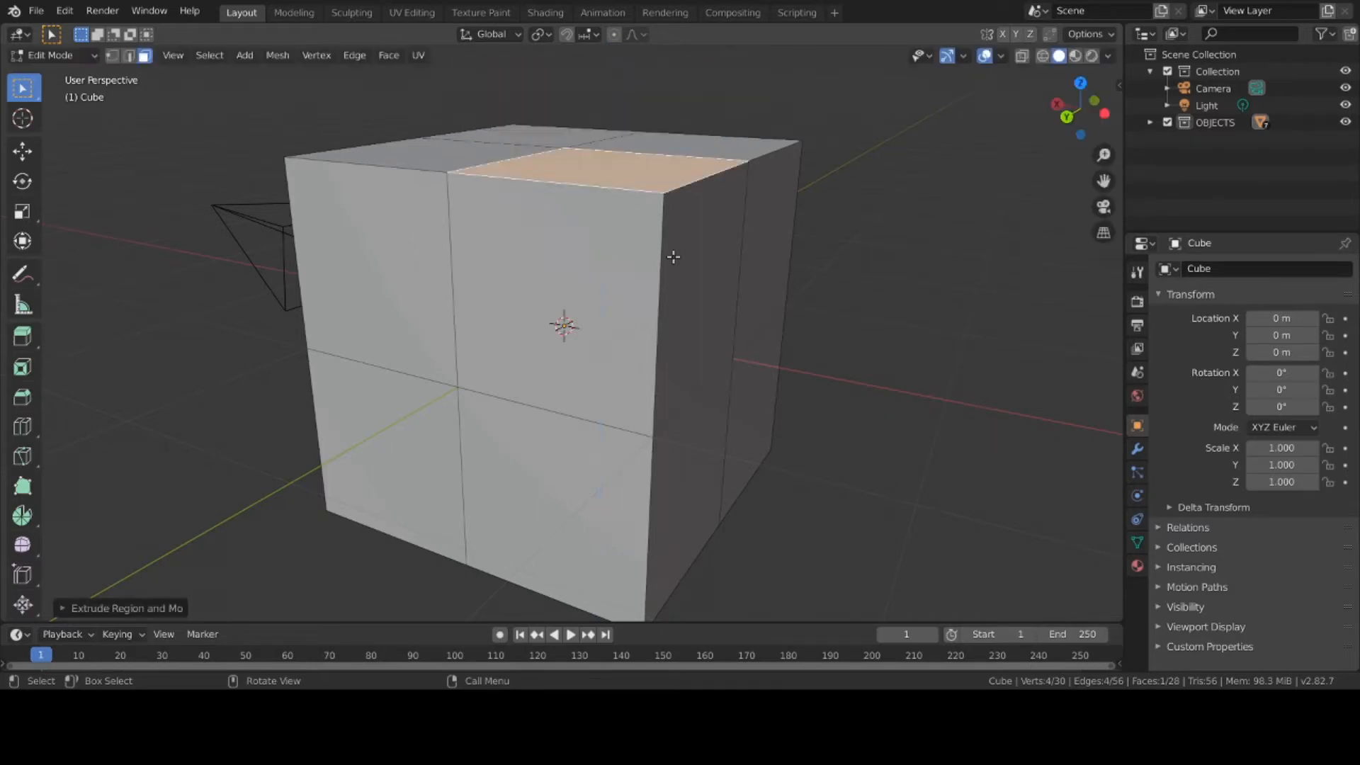
# Return to Object Mode and delete the subdivided cube
pyautogui.moveTo(673, 257); pyautogui.dragTo(881, 293, button='middle')
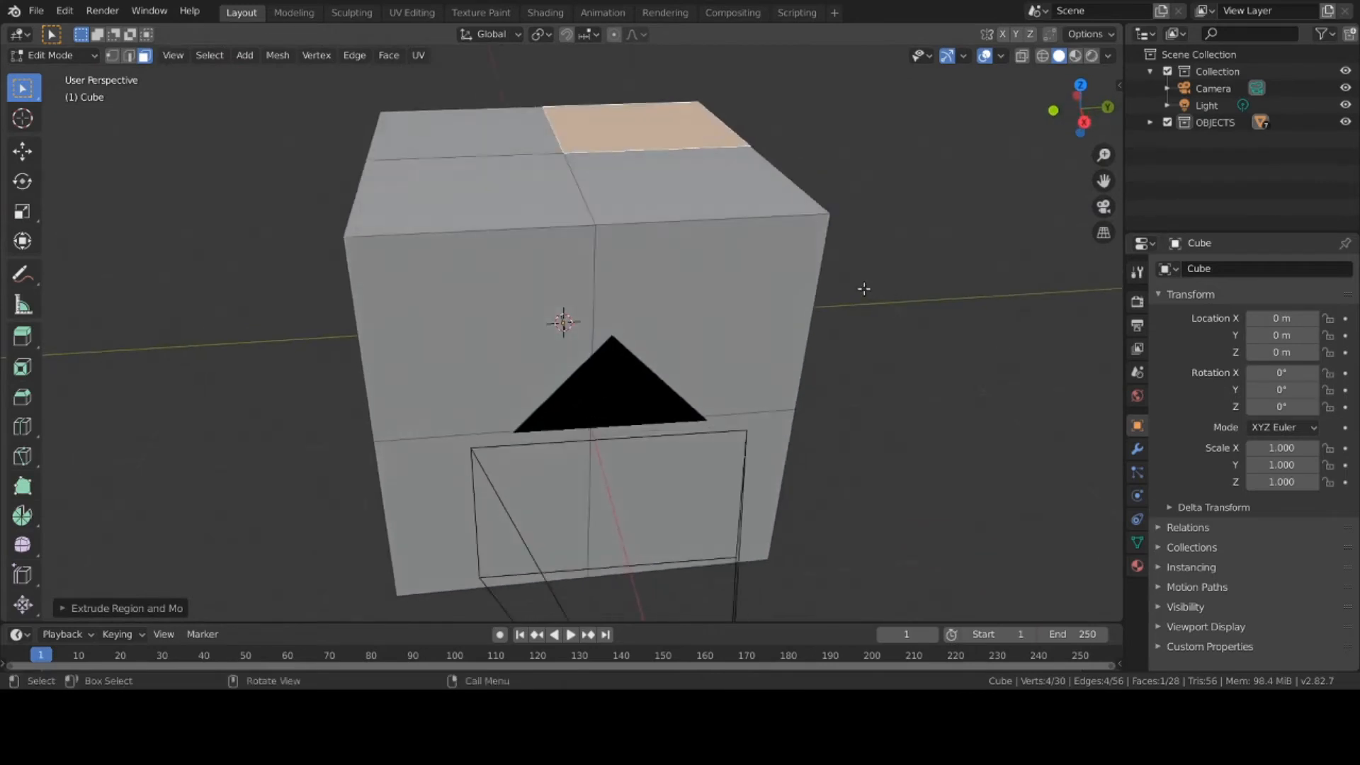
pyautogui.click(82, 55)
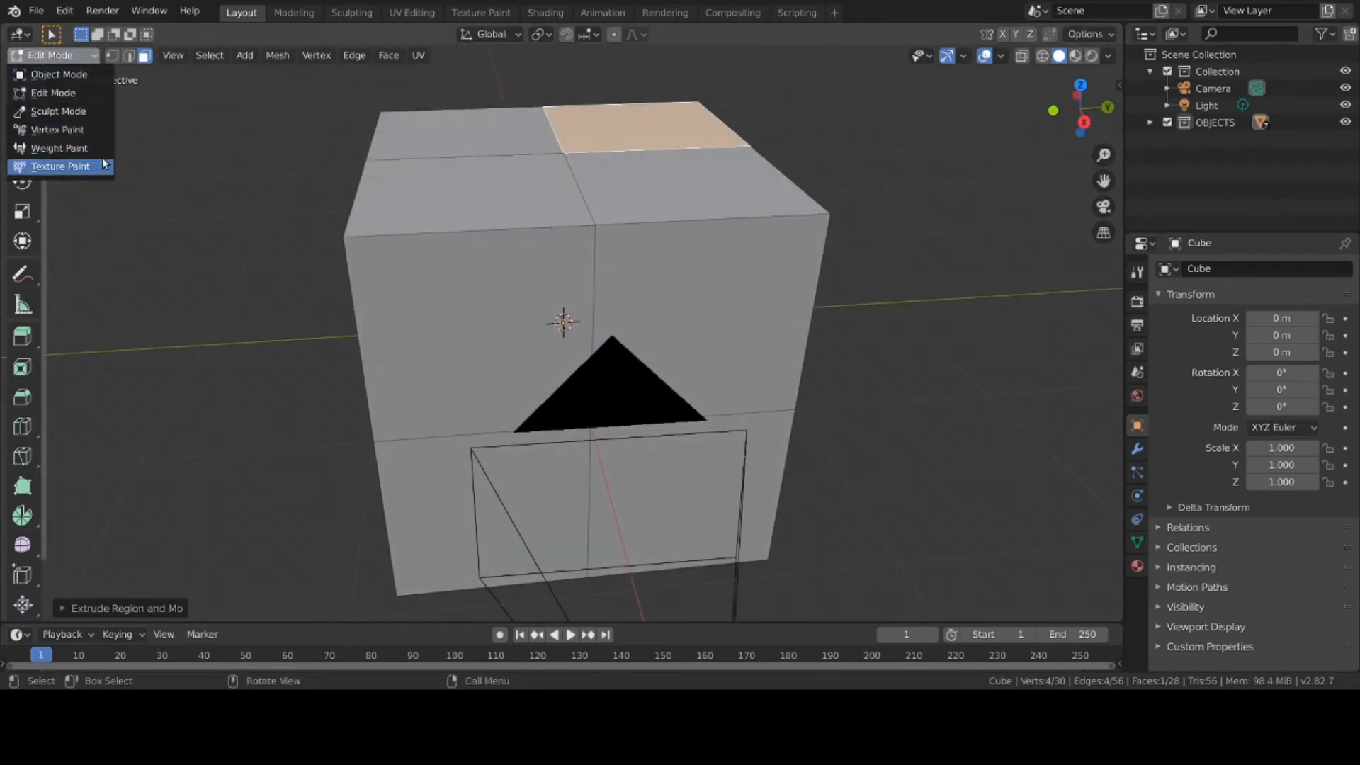
pyautogui.click(79, 75)
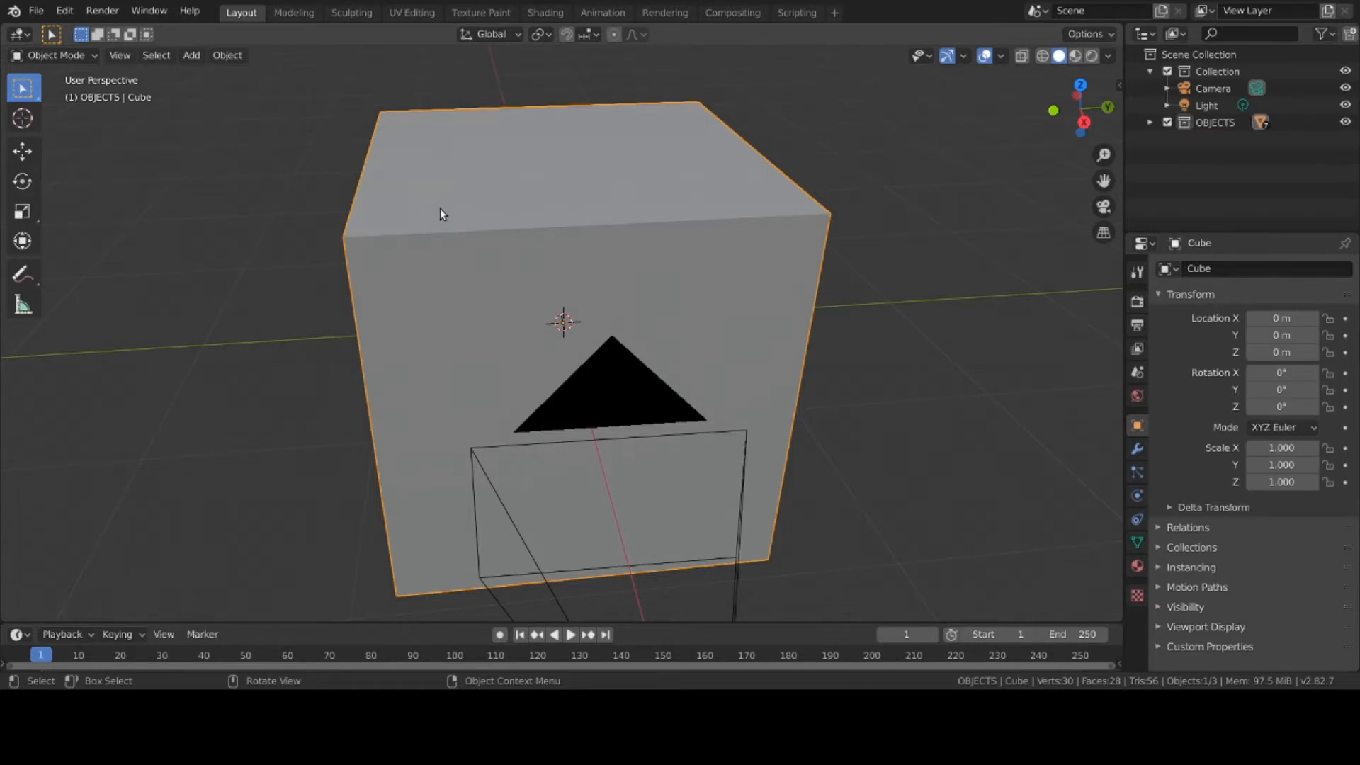
pyautogui.press('Delete')
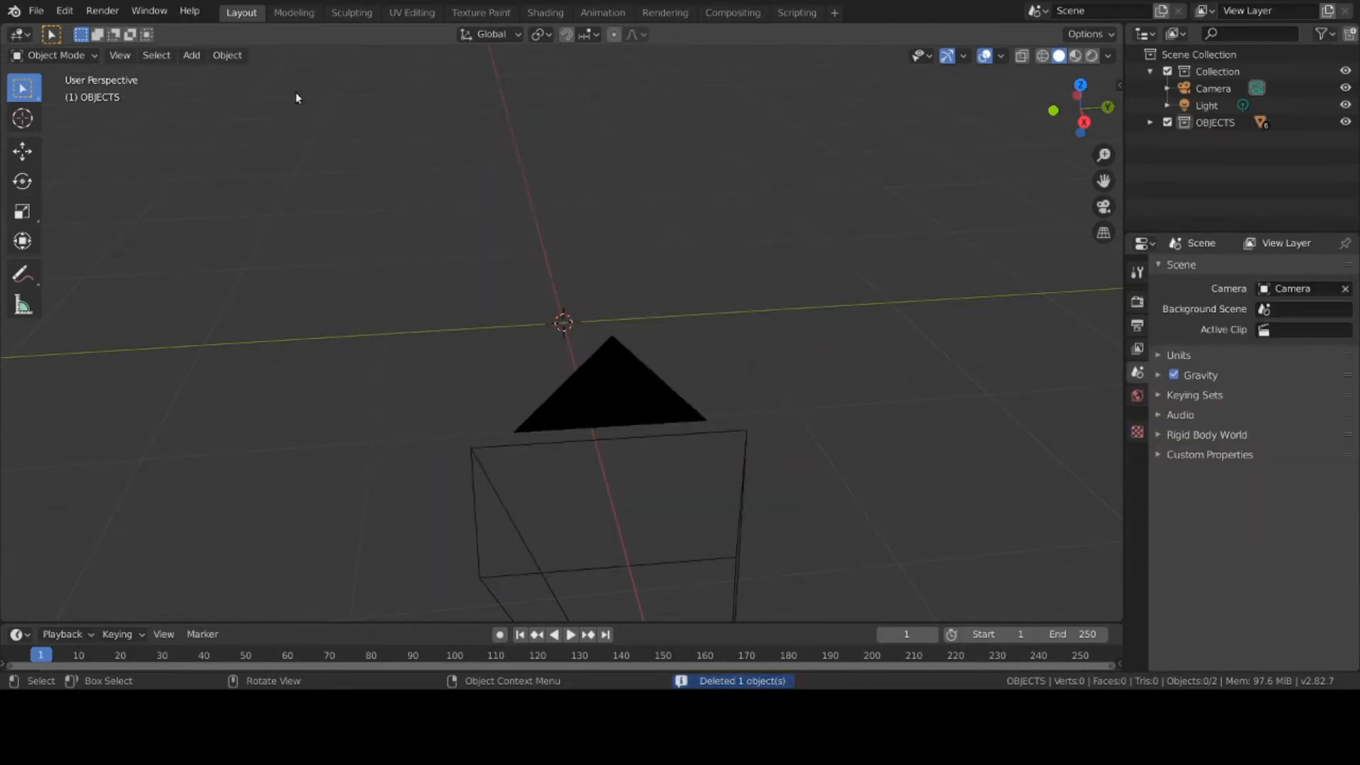
# Add a plane mesh at the world origin
pyautogui.click(193, 57)
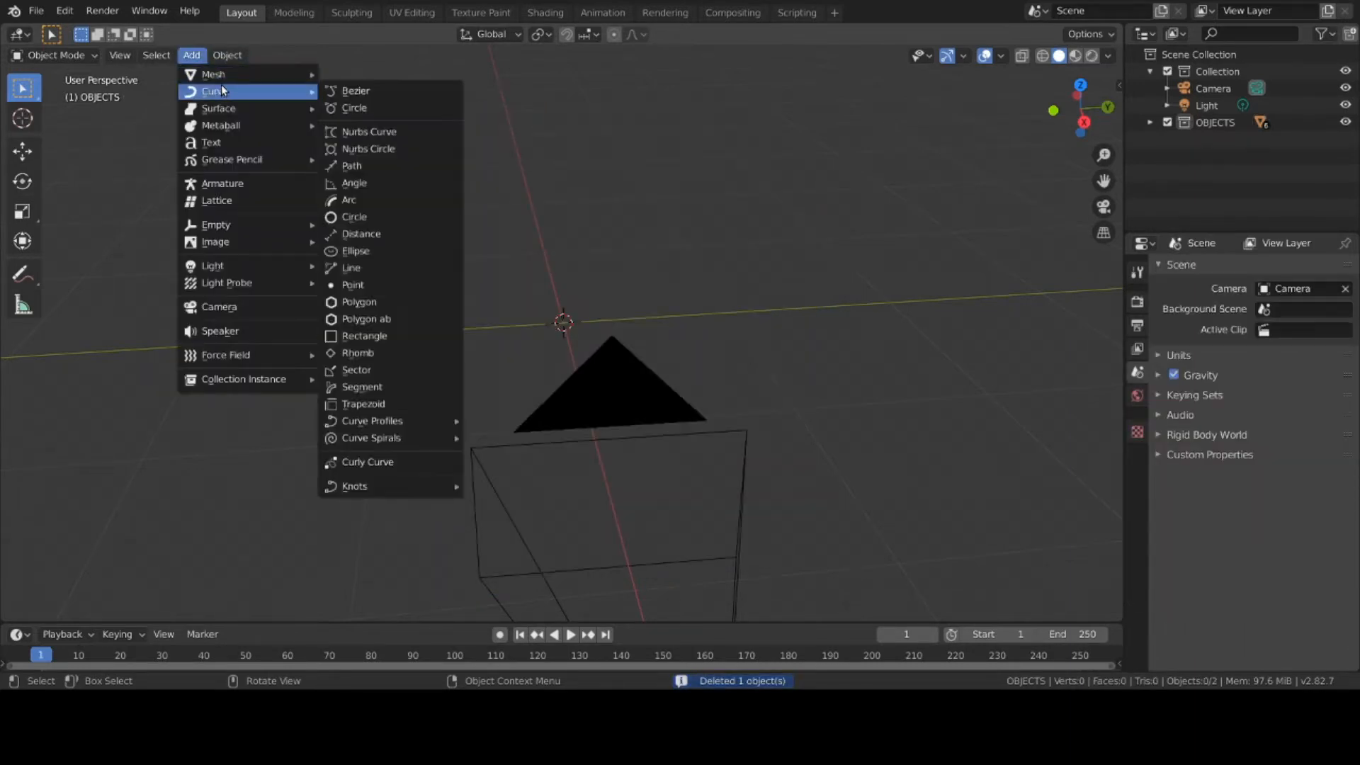
pyautogui.moveTo(222, 86)
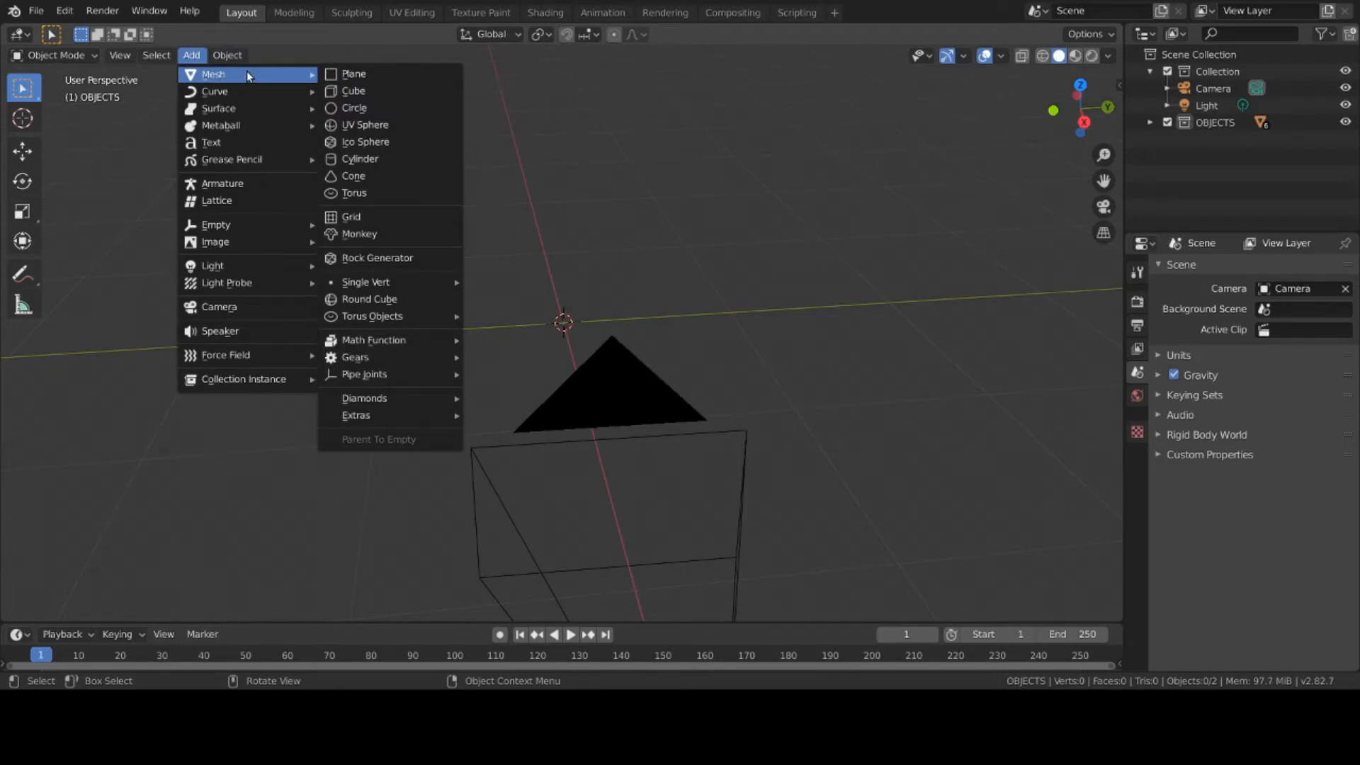
pyautogui.click(359, 73)
pyautogui.moveTo(554, 291); pyautogui.dragTo(472, 279, button='middle')
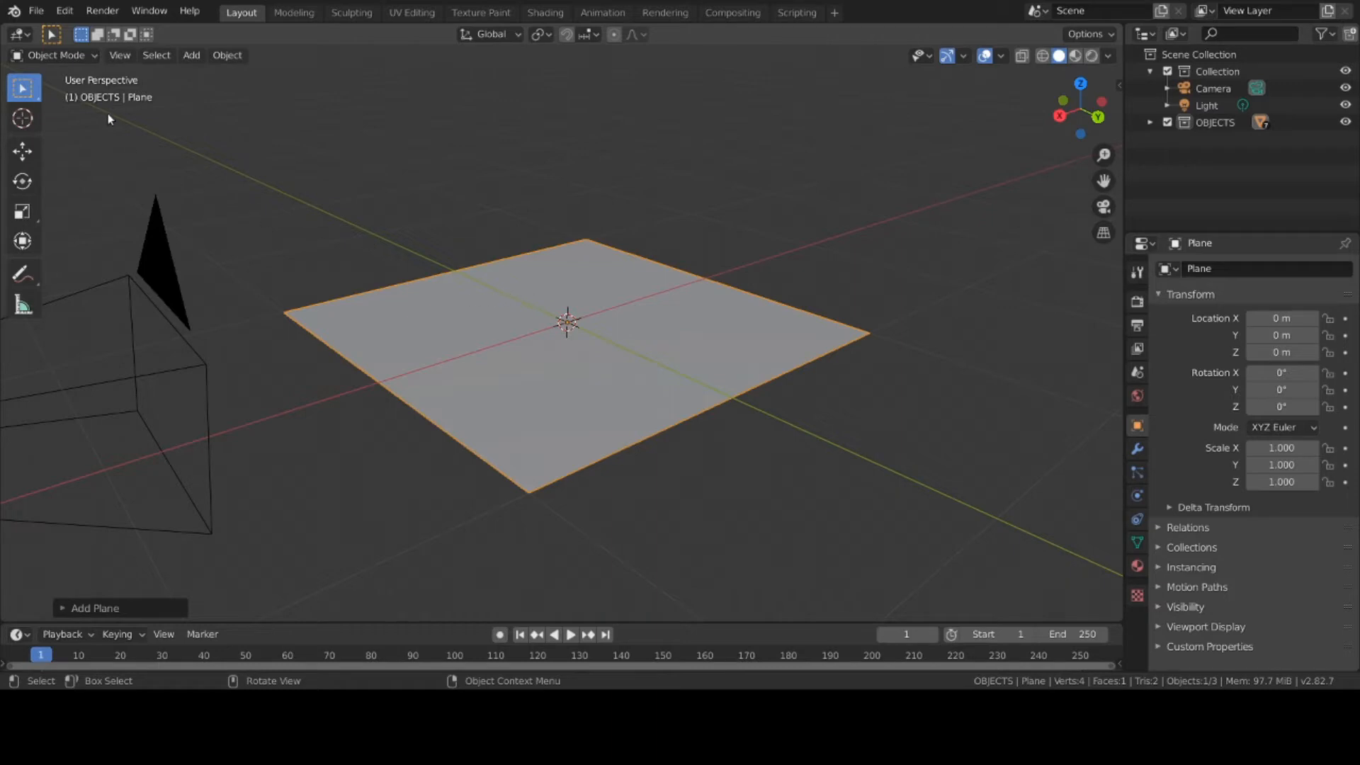
# Enter Edit Mode and try extruding the plane upward, once about 0.20 m and again about 0.38 m
pyautogui.click(52, 56)
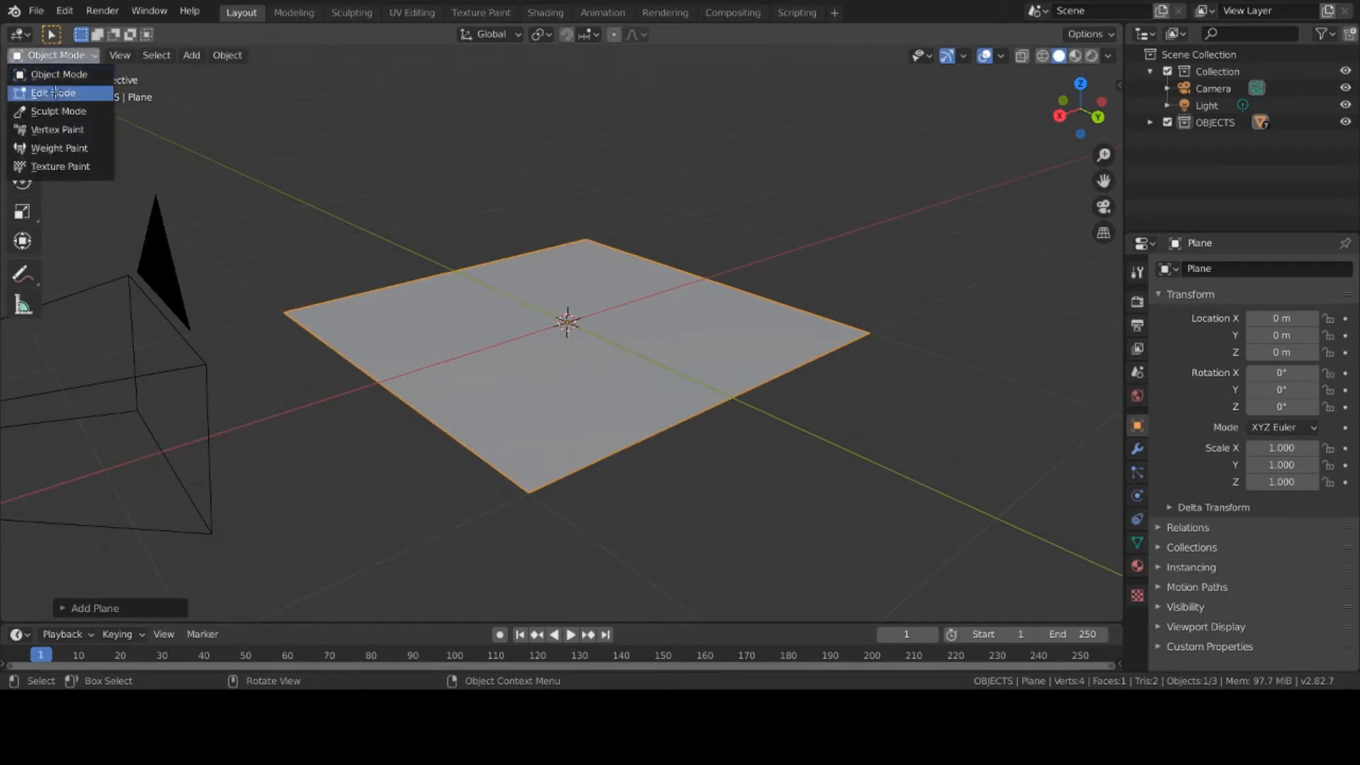
pyautogui.click(57, 92)
pyautogui.press('e')
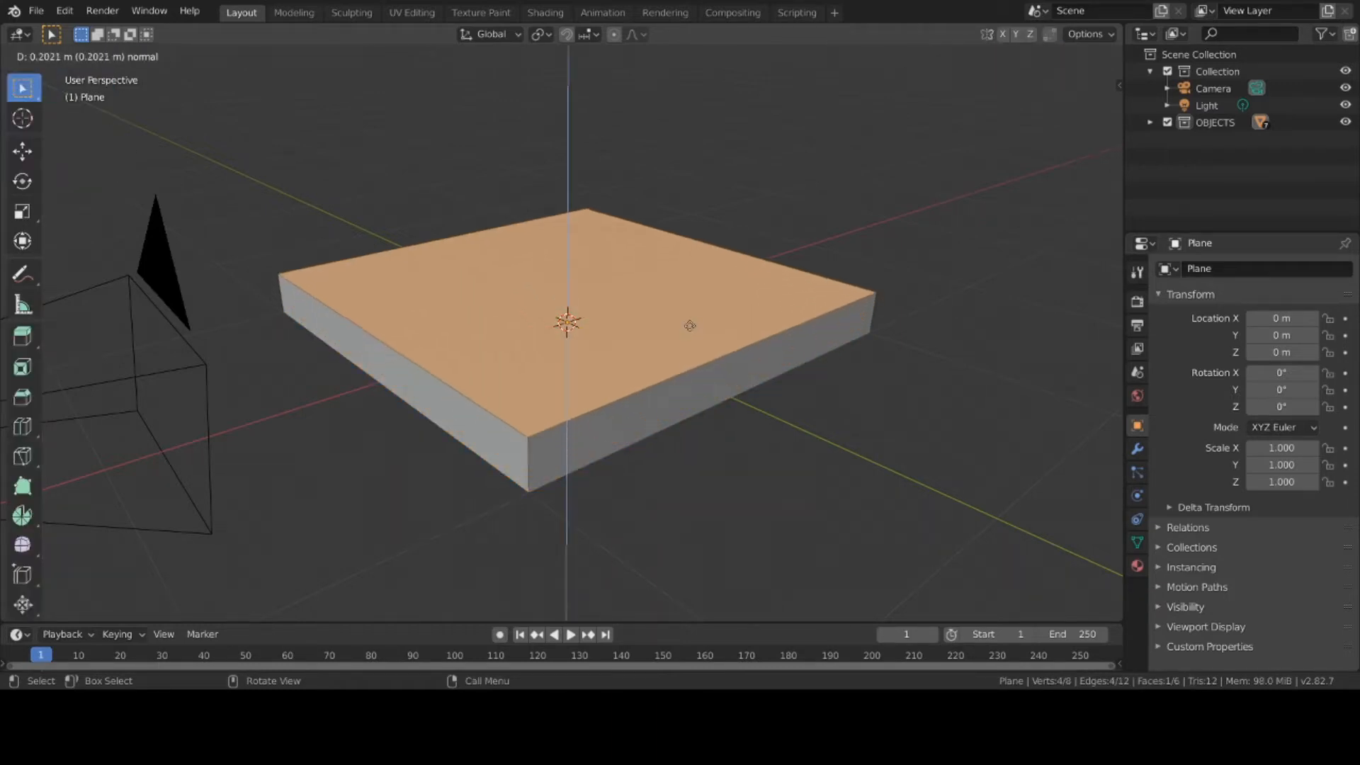
pyautogui.rightClick(690, 325)
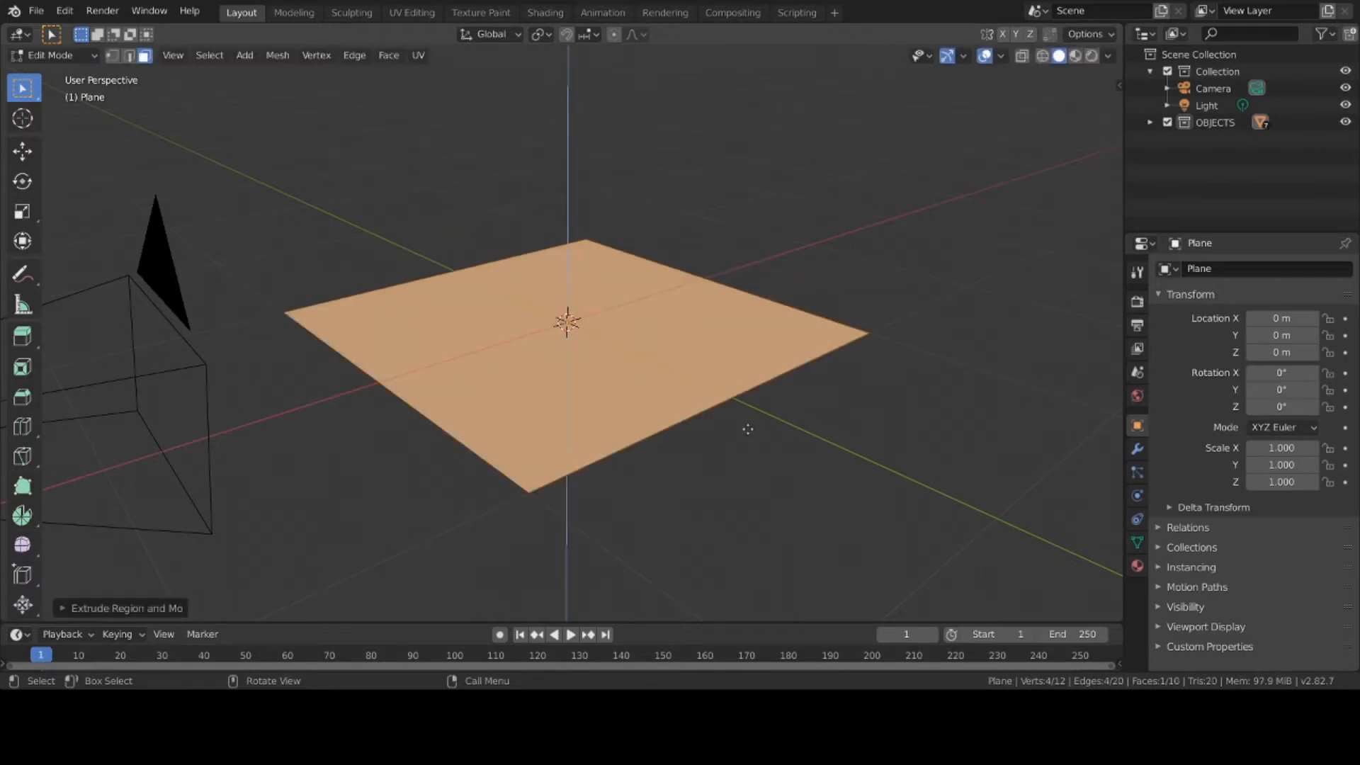
pyautogui.press('e')
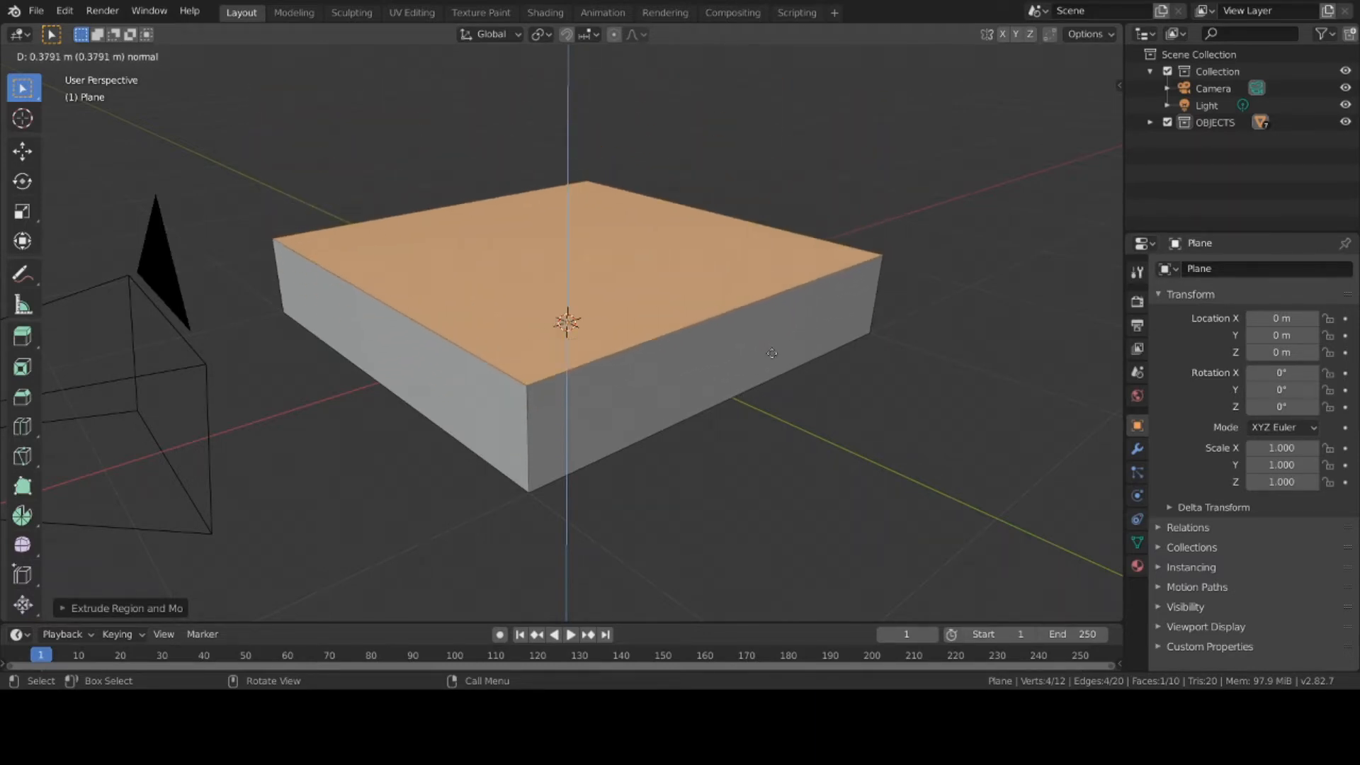
pyautogui.press('Escape')
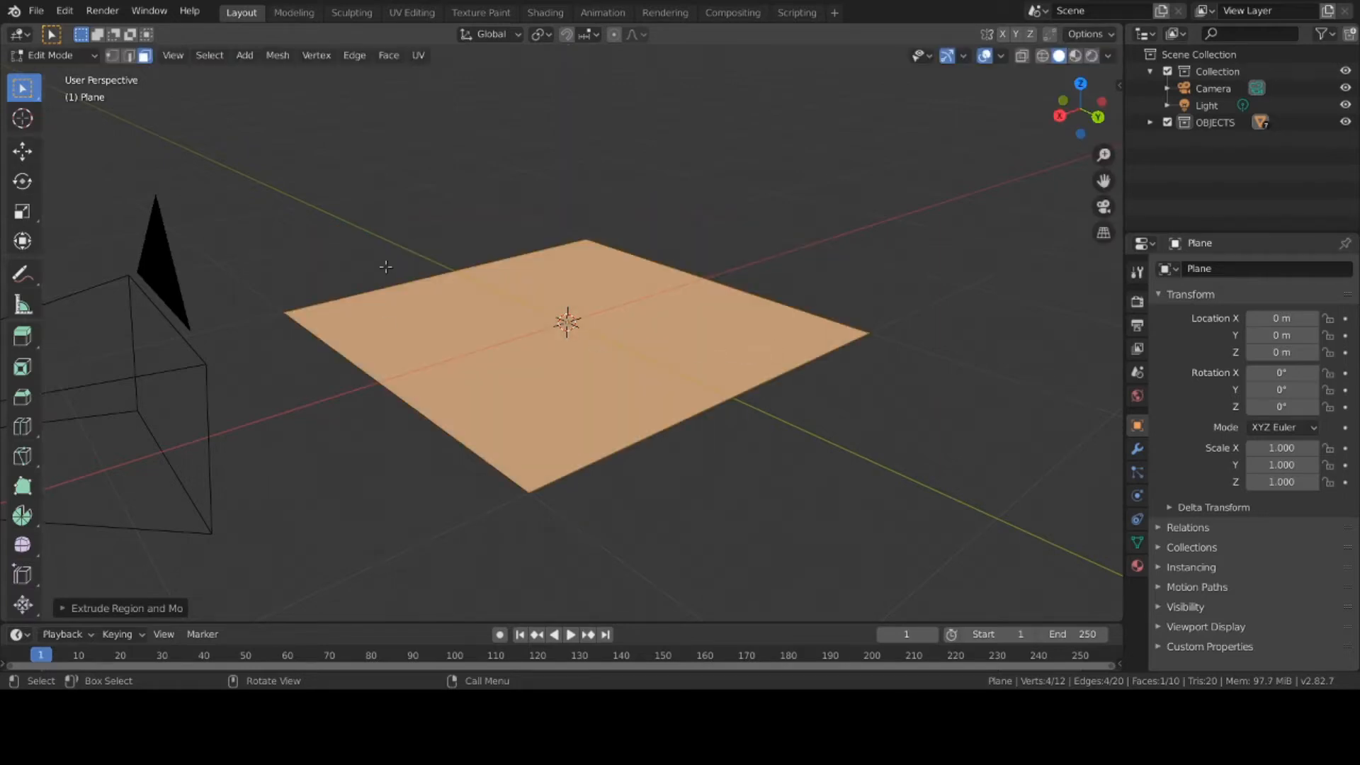
# Annotate the plane with a 2 written freehand beside each of its four sides
pyautogui.moveTo(558, 253); pyautogui.dragTo(561, 294, button='middle')
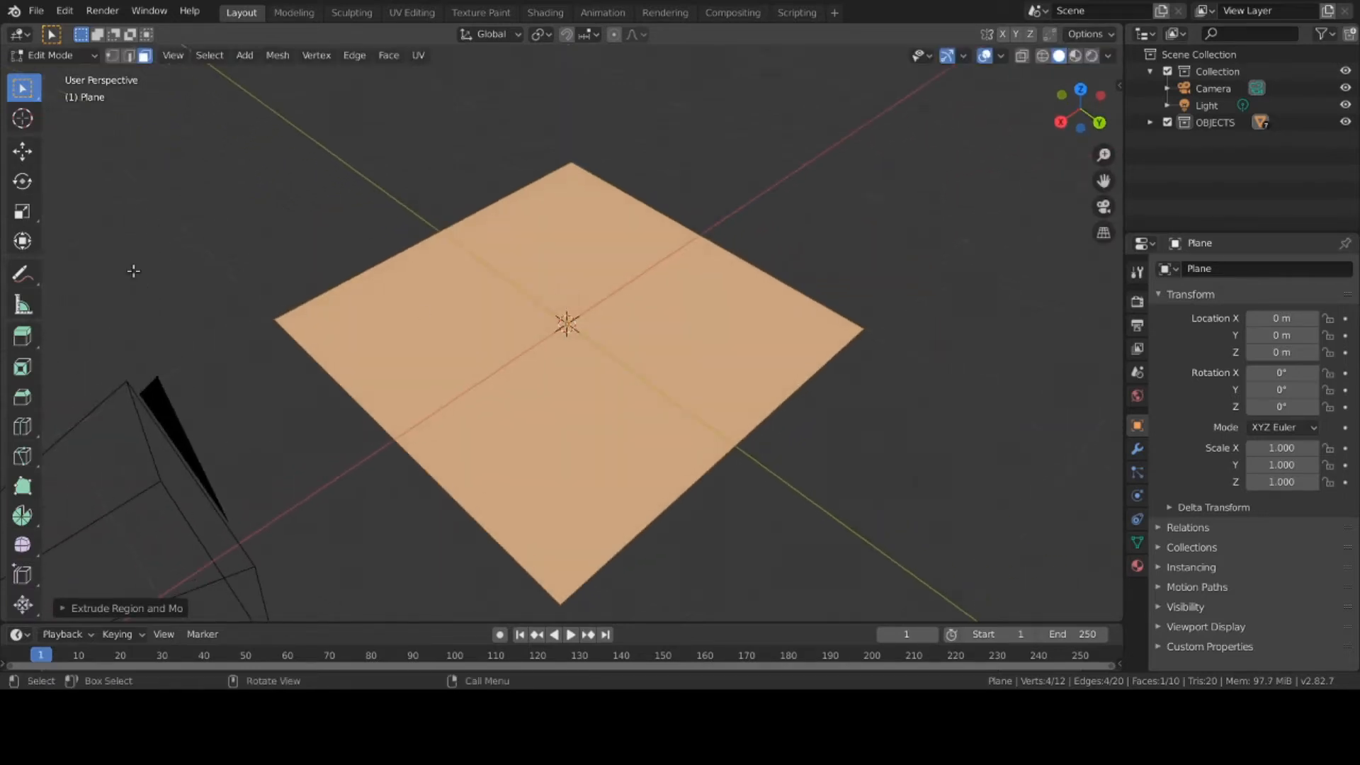
pyautogui.click(29, 279)
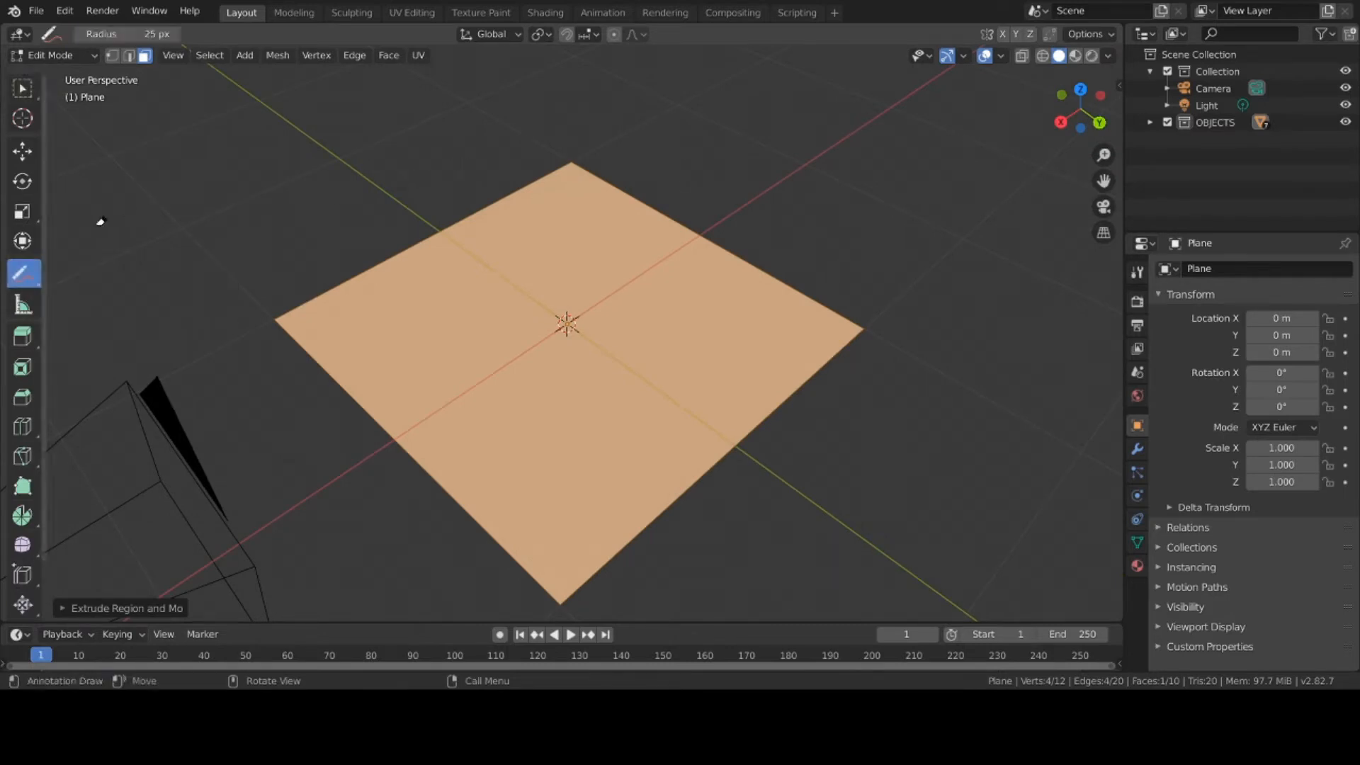
pyautogui.moveTo(35, 288); pyautogui.dragTo(78, 276)
pyautogui.moveTo(351, 201)
pyautogui.mouseDown()
pyautogui.moveTo(371, 194)
pyautogui.moveTo(375, 237)
pyautogui.moveTo(409, 225)
pyautogui.mouseUp()
pyautogui.moveTo(700, 186); pyautogui.dragTo(770, 204)
pyautogui.moveTo(769, 494); pyautogui.dragTo(858, 498)
pyautogui.moveTo(345, 505); pyautogui.dragTo(400, 529)
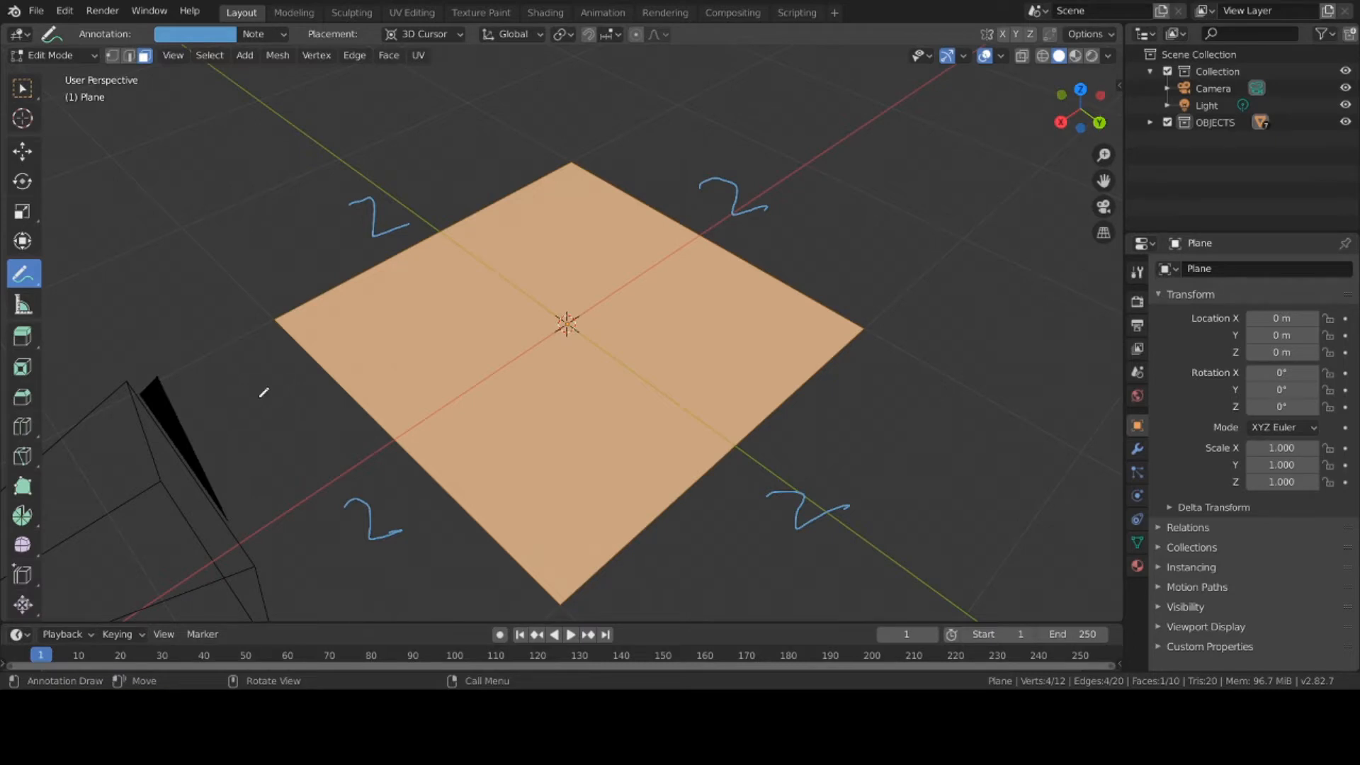
# Erase the four handwritten 2s around the plane with the Annotate Eraser
pyautogui.click(33, 284)
pyautogui.click(113, 380)
pyautogui.moveTo(422, 190)
pyautogui.mouseDown()
pyautogui.moveTo(358, 213)
pyautogui.moveTo(404, 253)
pyautogui.mouseUp()
pyautogui.moveTo(401, 530)
pyautogui.mouseDown()
pyautogui.moveTo(294, 516)
pyautogui.moveTo(372, 530)
pyautogui.mouseUp()
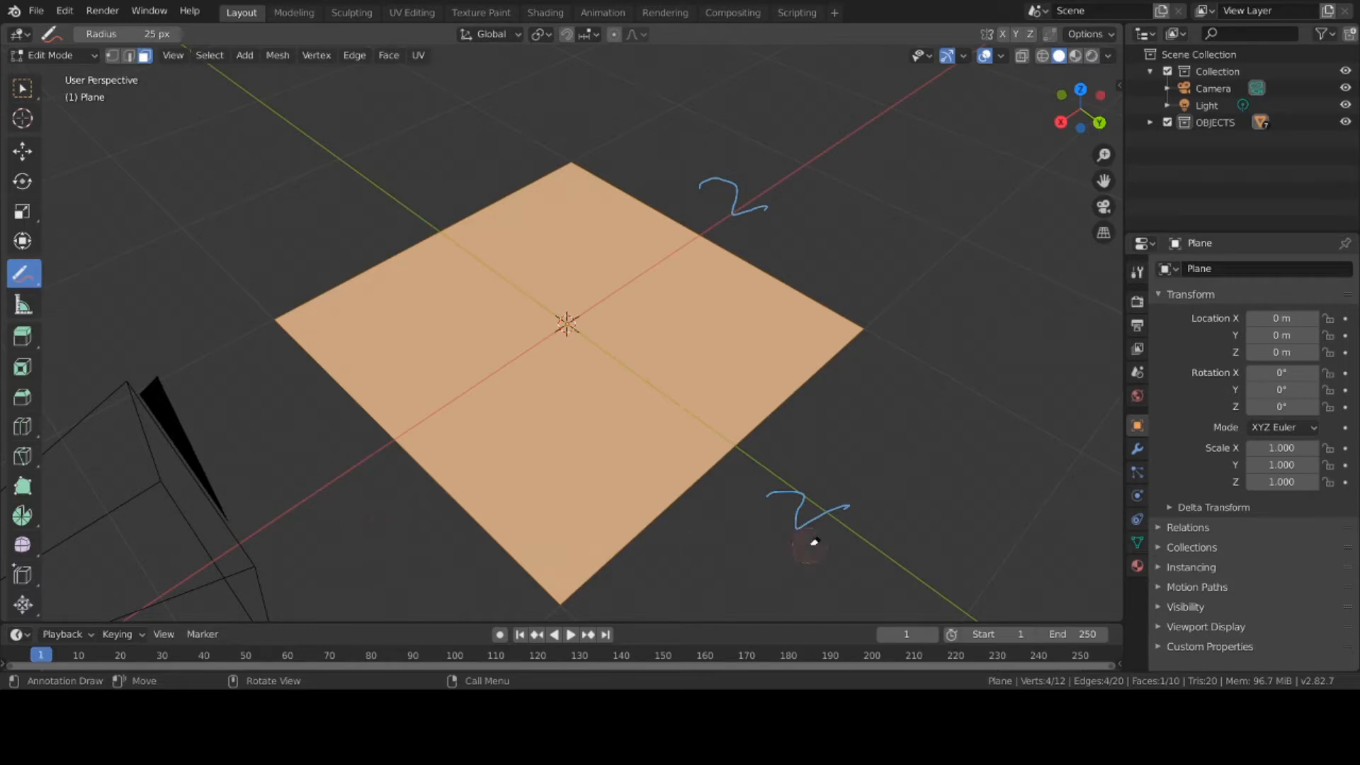
pyautogui.moveTo(814, 541); pyautogui.dragTo(850, 506)
pyautogui.moveTo(778, 202)
pyautogui.mouseDown()
pyautogui.moveTo(743, 216)
pyautogui.moveTo(731, 170)
pyautogui.moveTo(707, 173)
pyautogui.mouseUp()
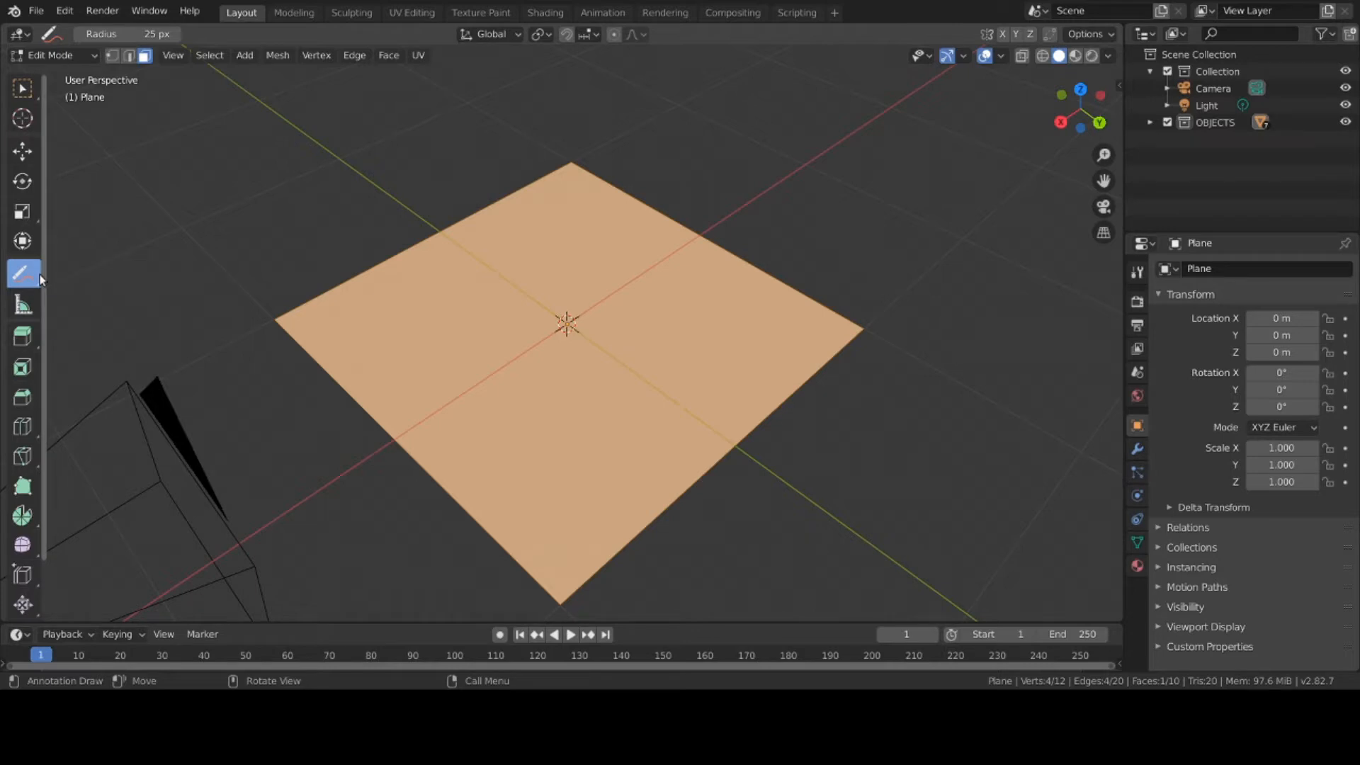
# Switch from the Annotate Eraser to the Annotate tool, and delete the plane in Object Mode
pyautogui.moveTo(41, 279)
pyautogui.mouseDown()
pyautogui.moveTo(71, 379)
pyautogui.moveTo(71, 283)
pyautogui.mouseUp()
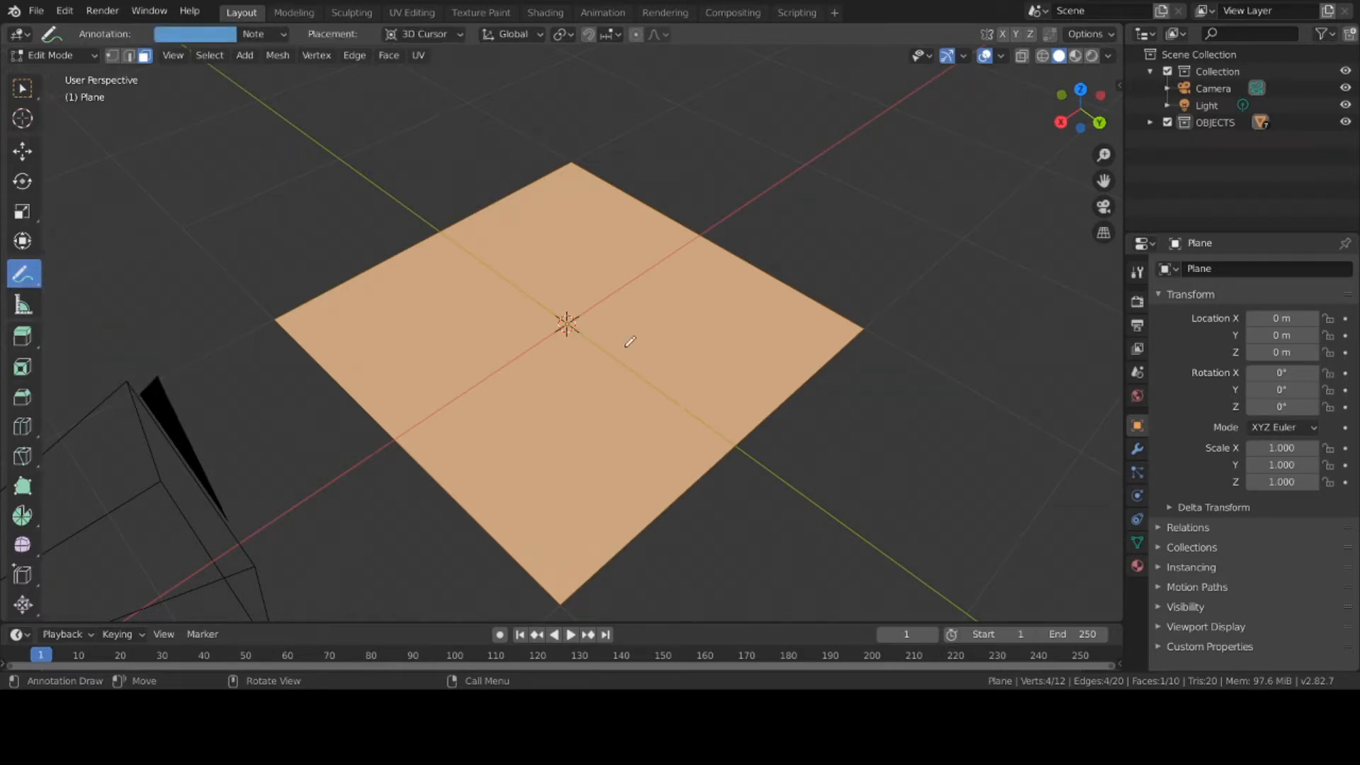
pyautogui.scroll(-2, 630, 342)
pyautogui.moveTo(625, 343); pyautogui.dragTo(647, 307, button='middle')
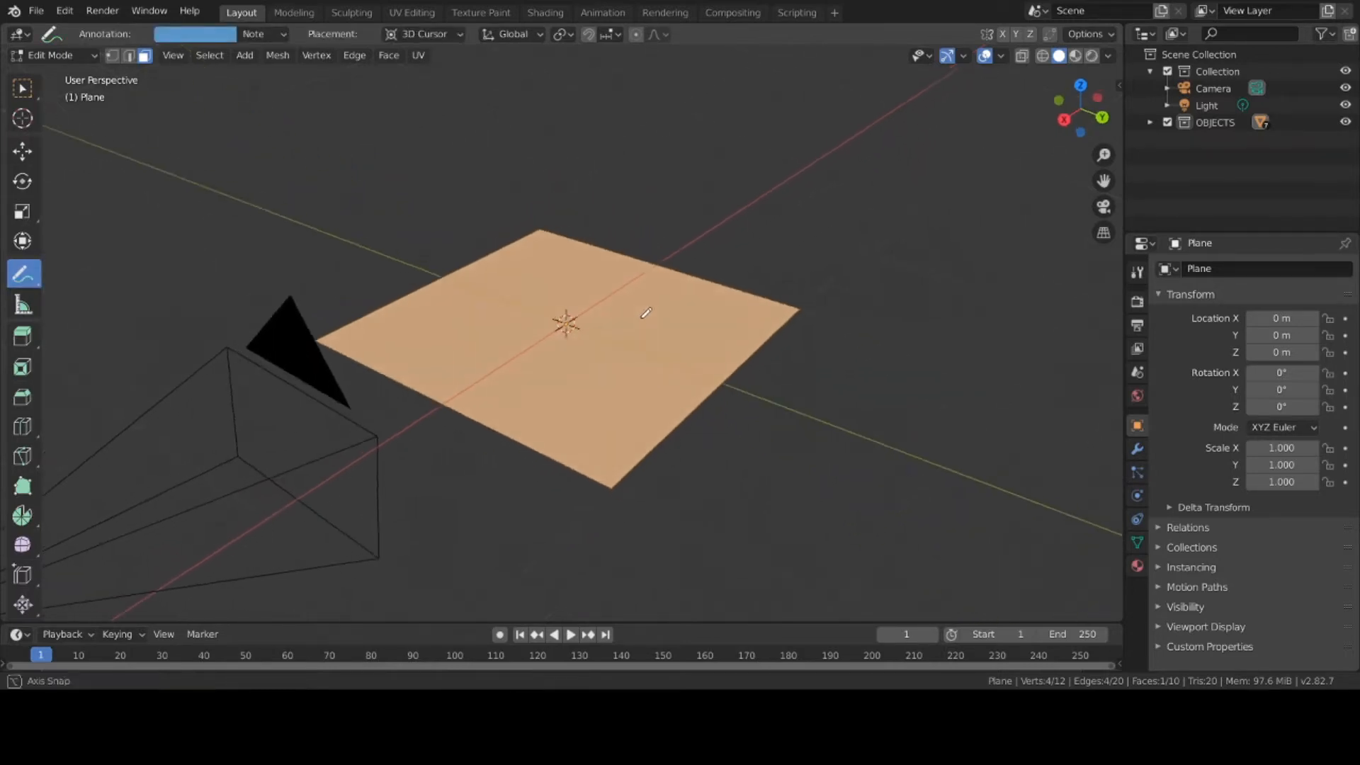
pyautogui.press('x')
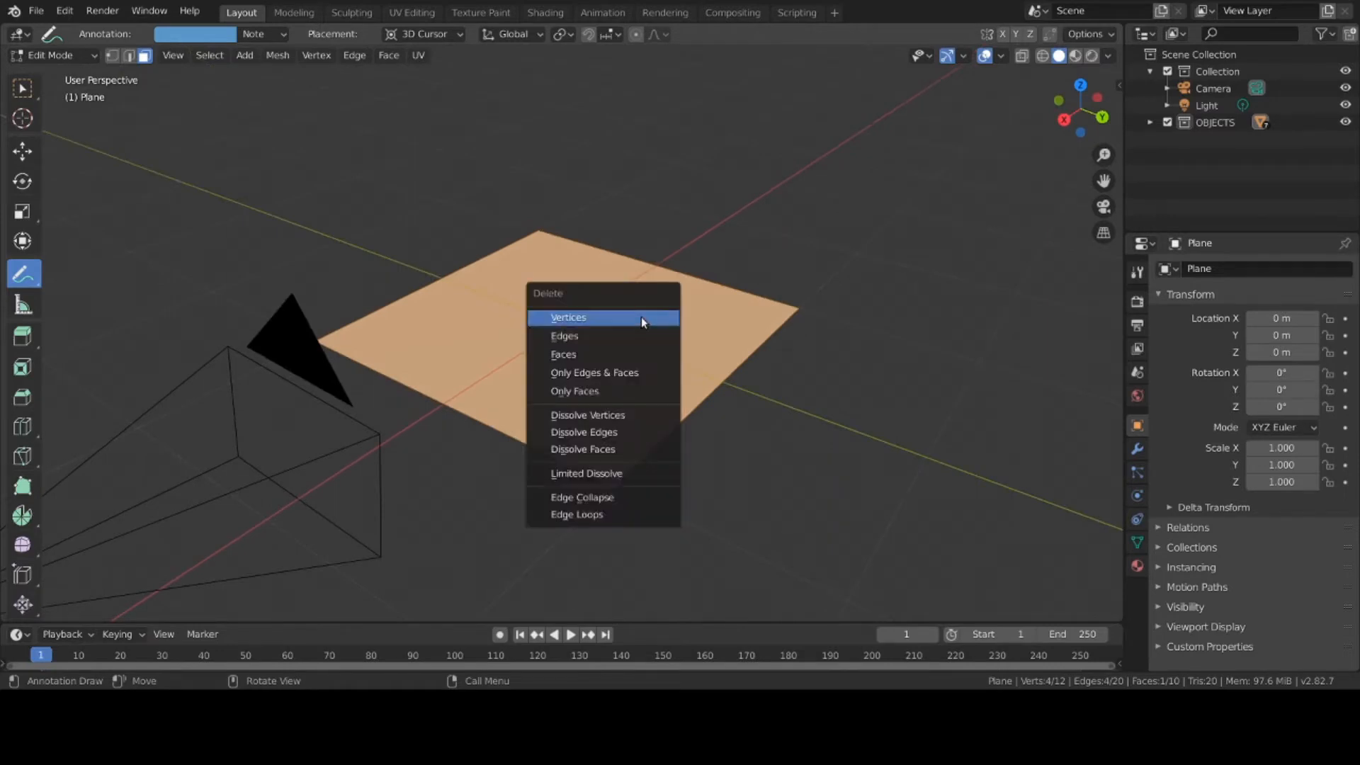
pyautogui.click(53, 55)
pyautogui.click(57, 81)
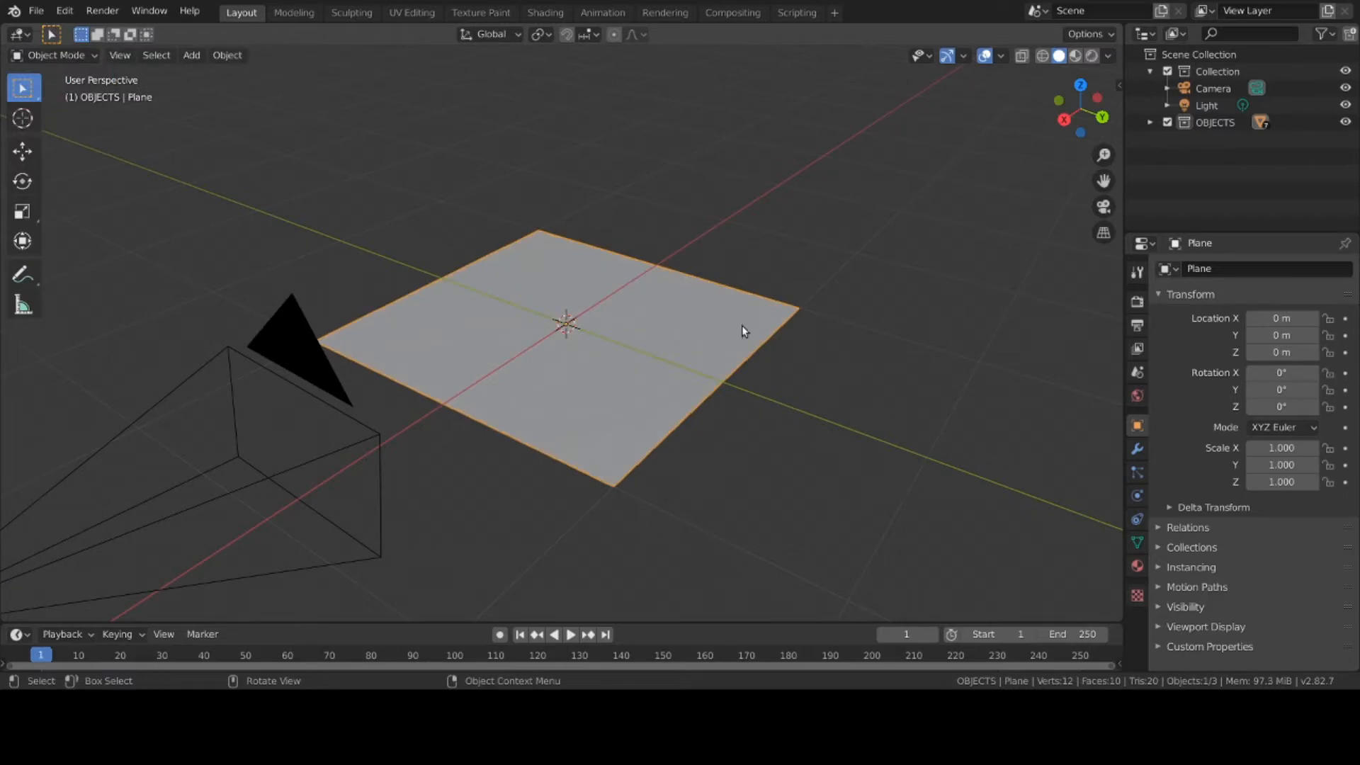
pyautogui.press('x')
pyautogui.click(891, 393)
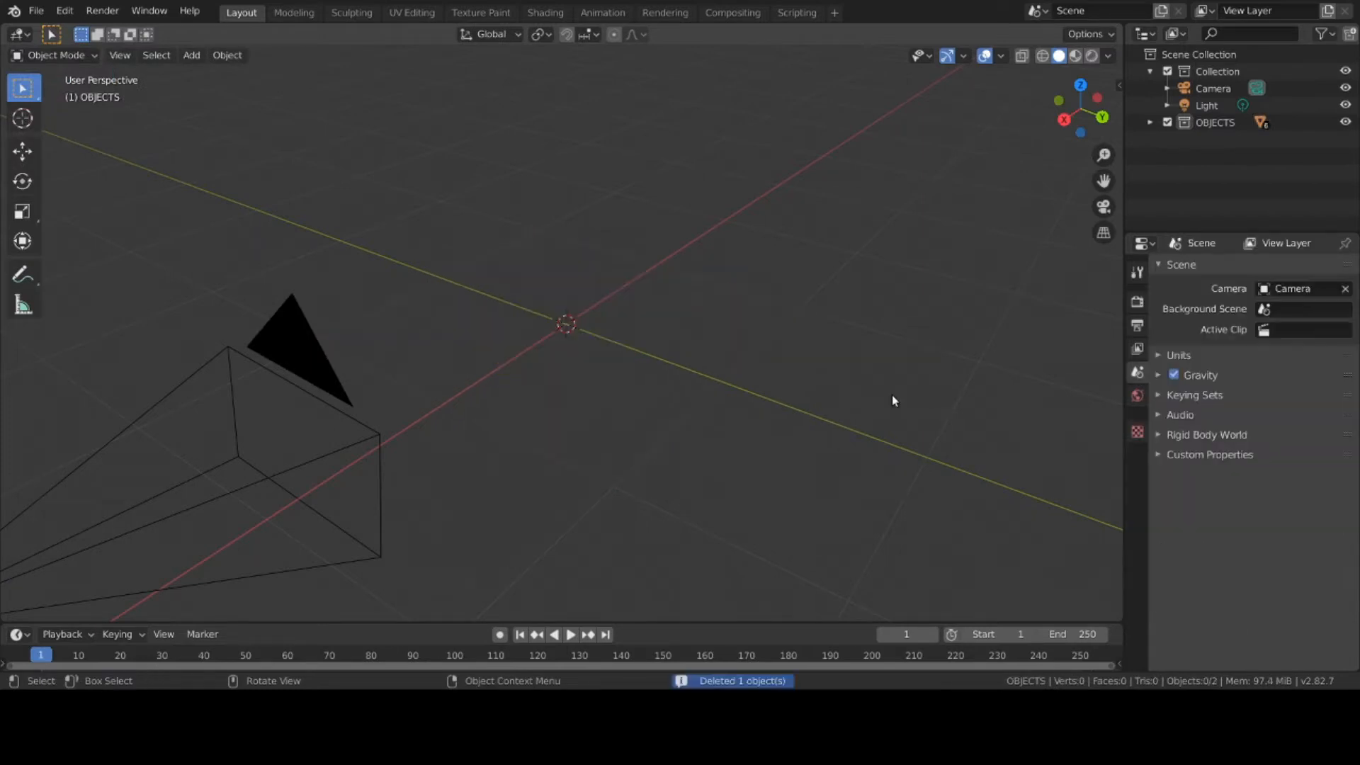
# Add a circle mesh at the world origin
pyautogui.click(192, 62)
pyautogui.moveTo(304, 74)
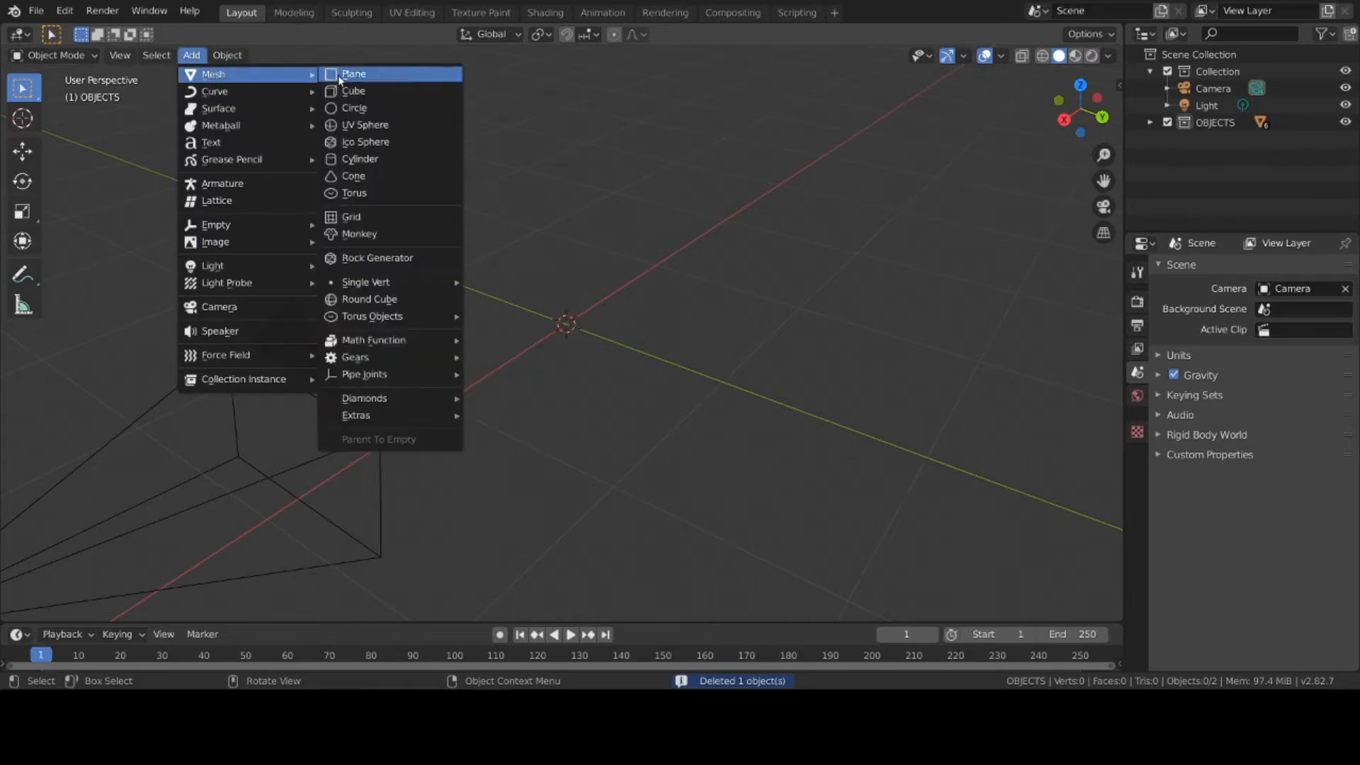
pyautogui.click(366, 106)
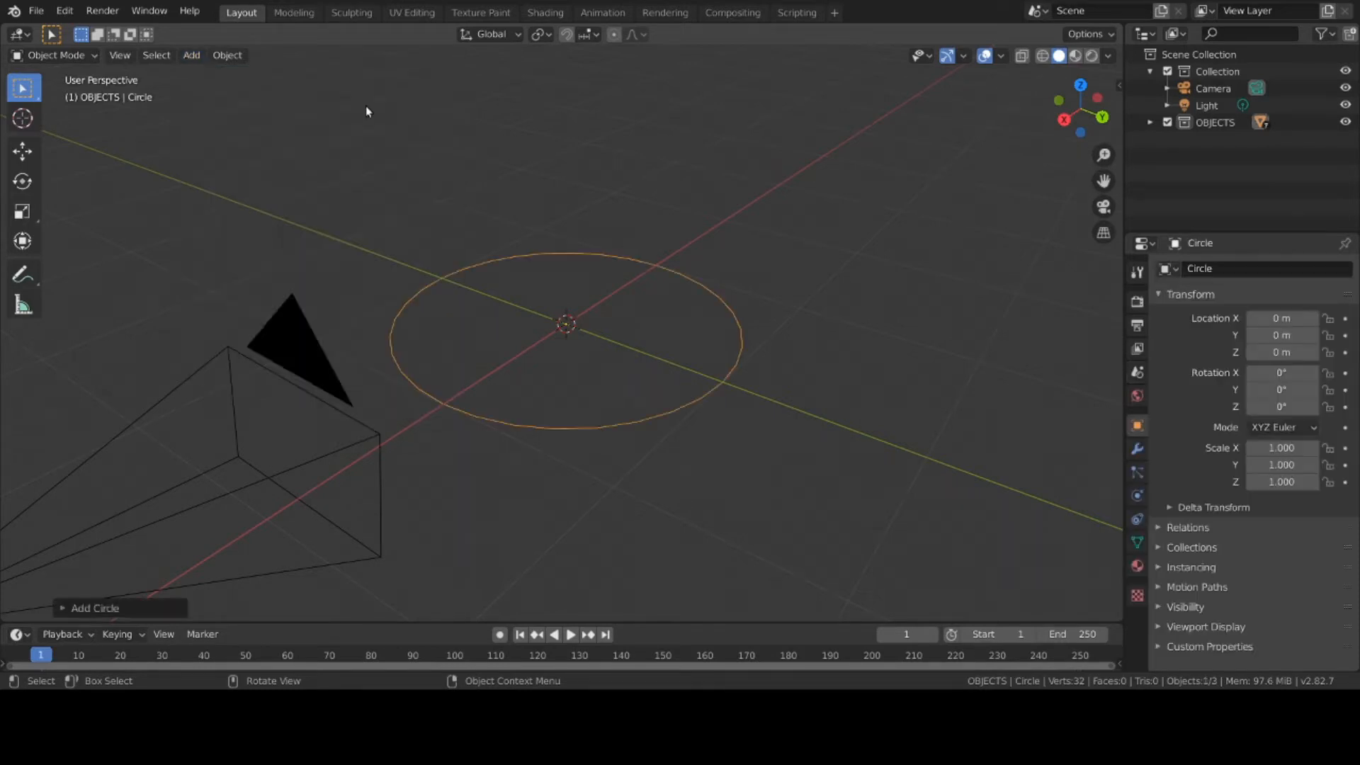
pyautogui.moveTo(746, 290); pyautogui.dragTo(742, 245, button='middle')
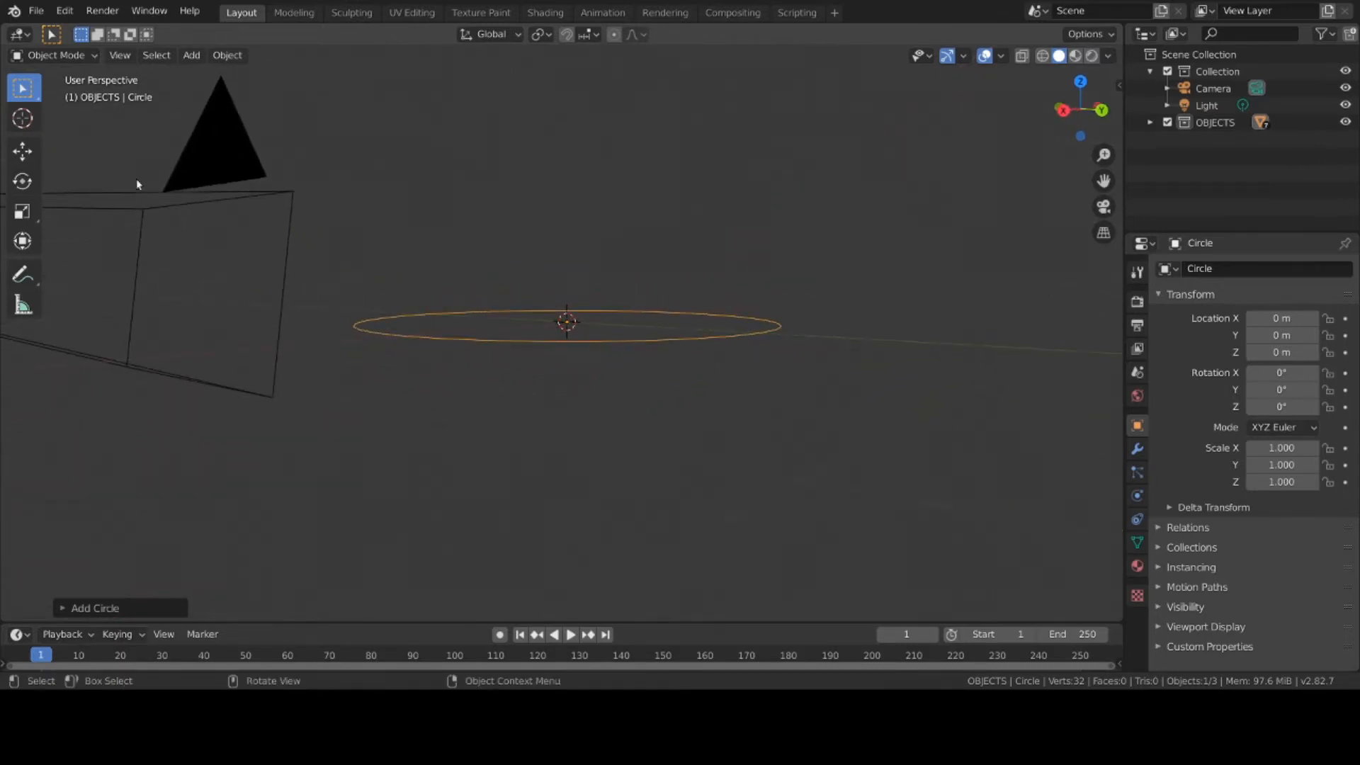
# Enter Edit Mode and try to extrude the circle's outline slightly upward, about 0.05 m
pyautogui.click(46, 53)
pyautogui.click(57, 93)
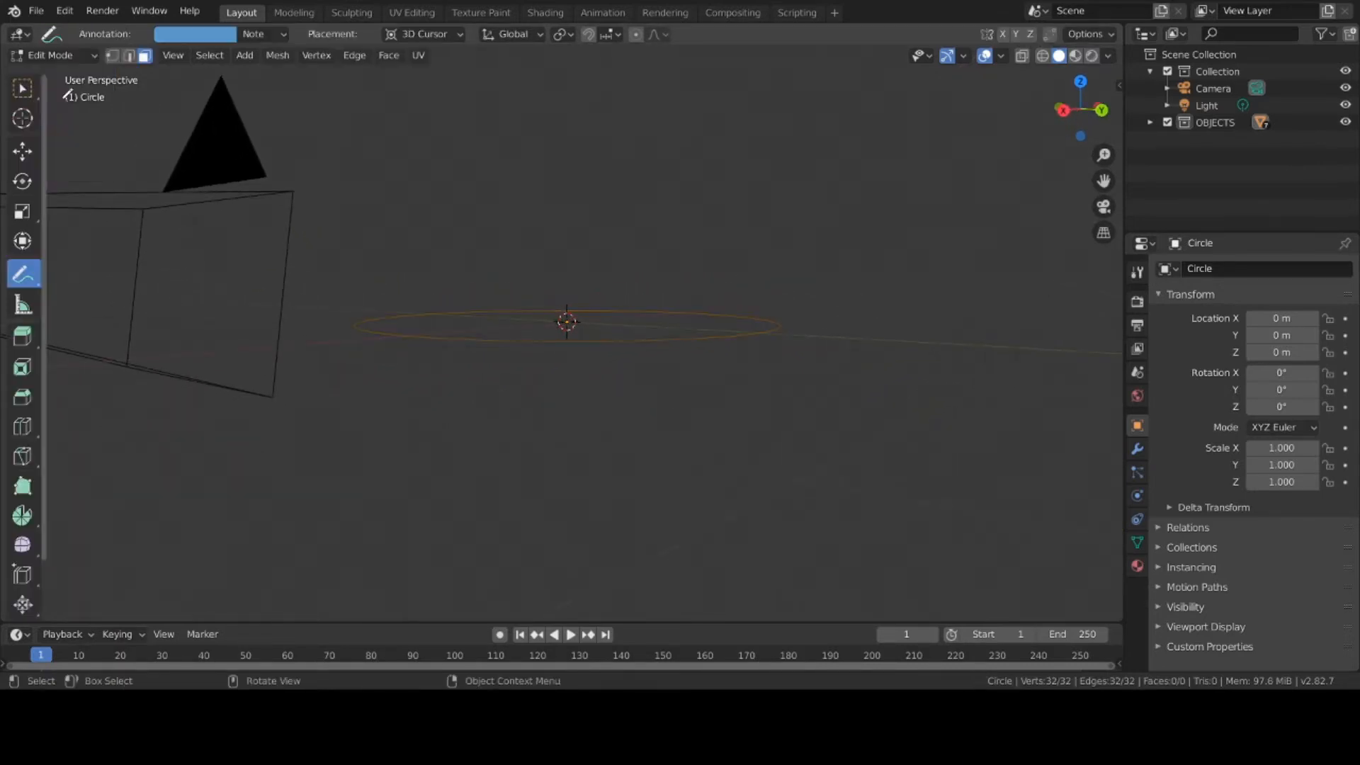
pyautogui.press('g')
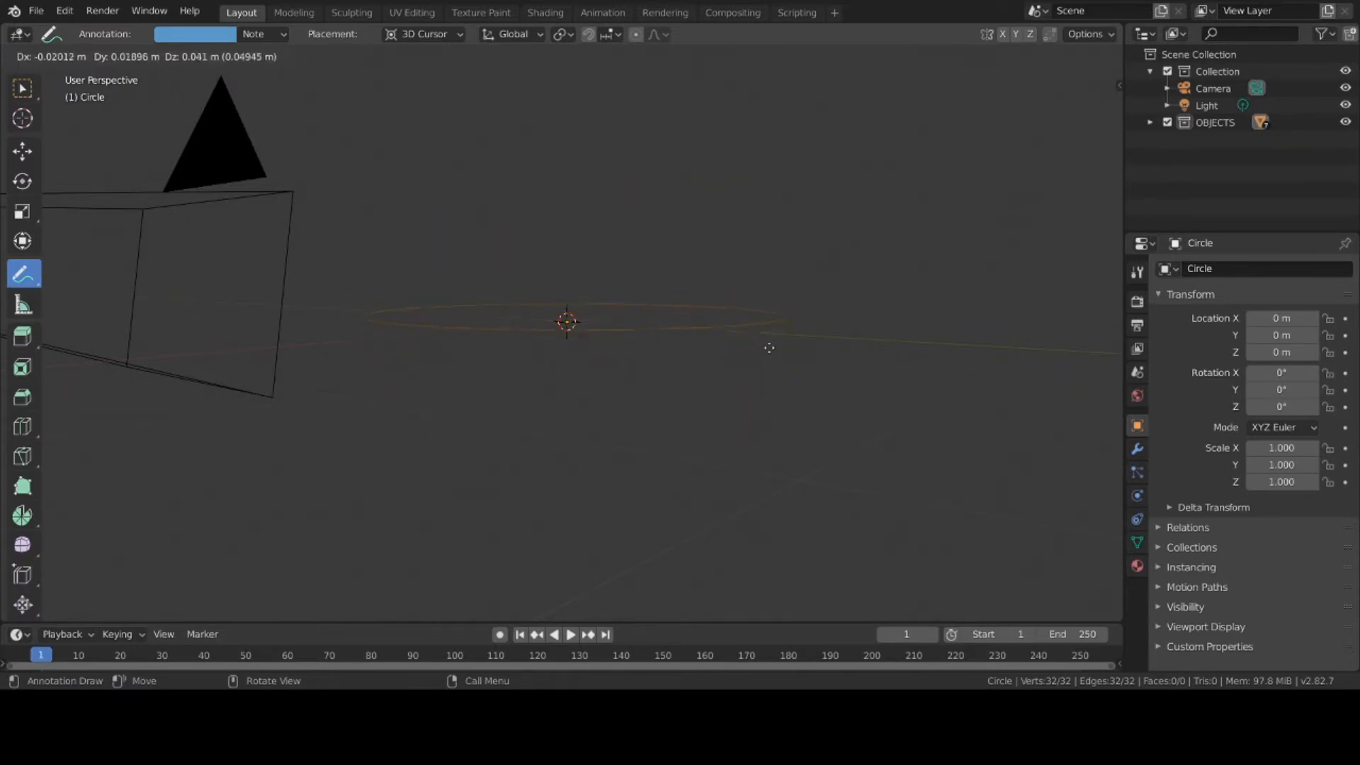
pyautogui.click(774, 342)
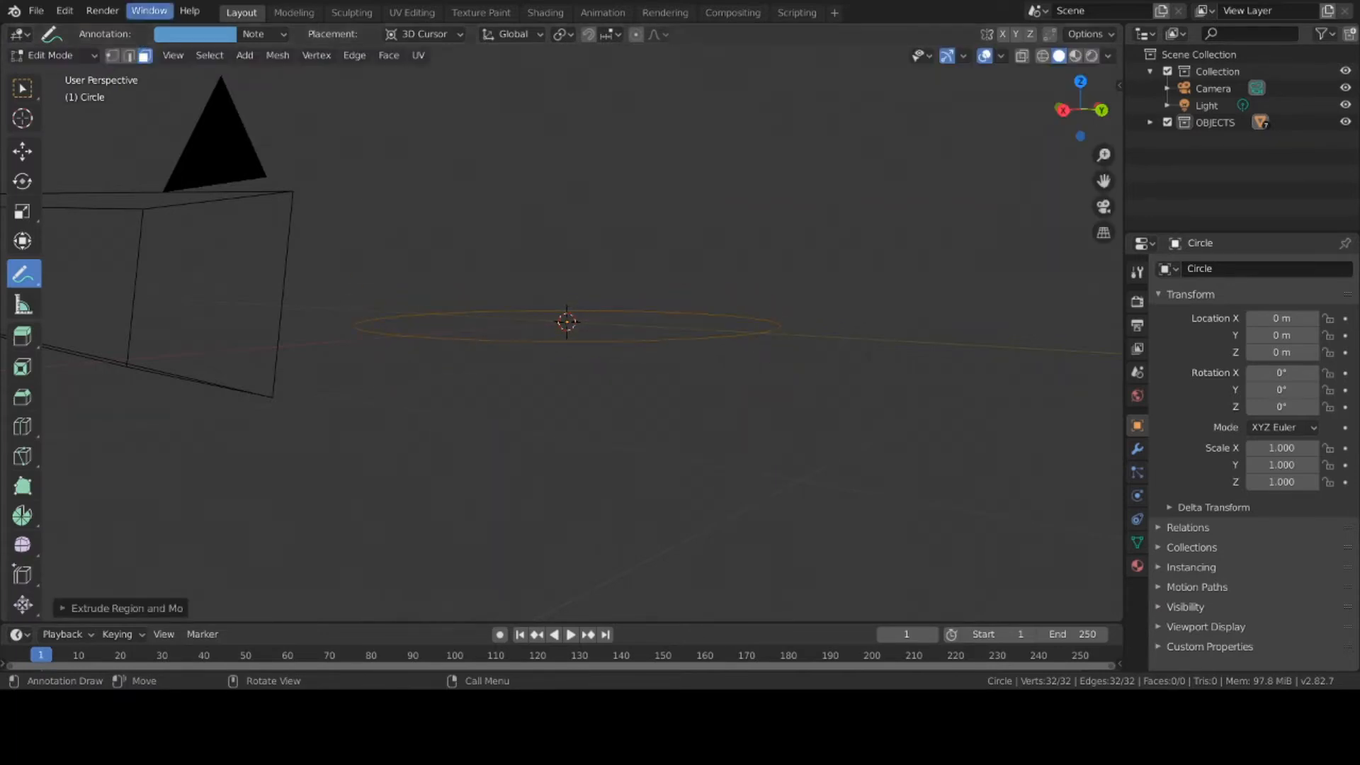
# Return to Object Mode and delete the circle
pyautogui.click(53, 55)
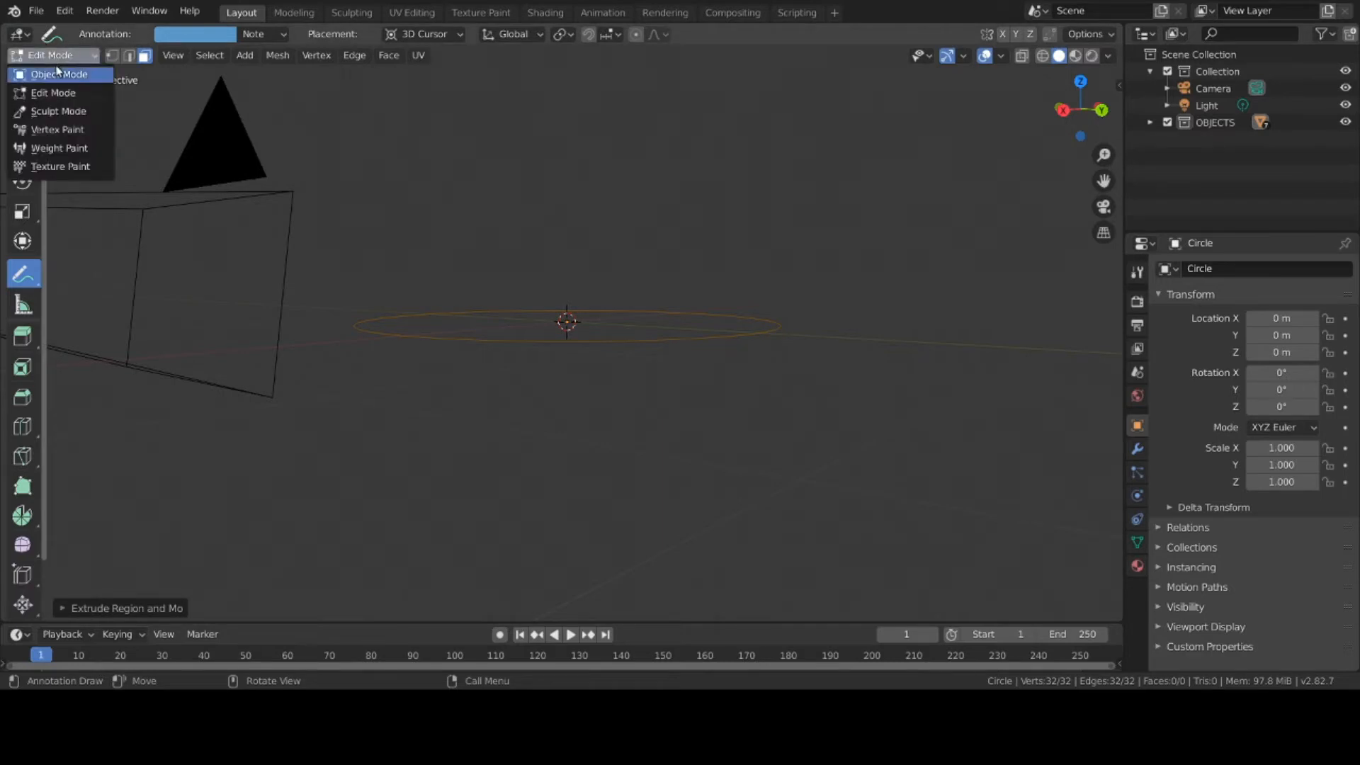
pyautogui.click(58, 75)
pyautogui.press('x')
pyautogui.click(682, 268)
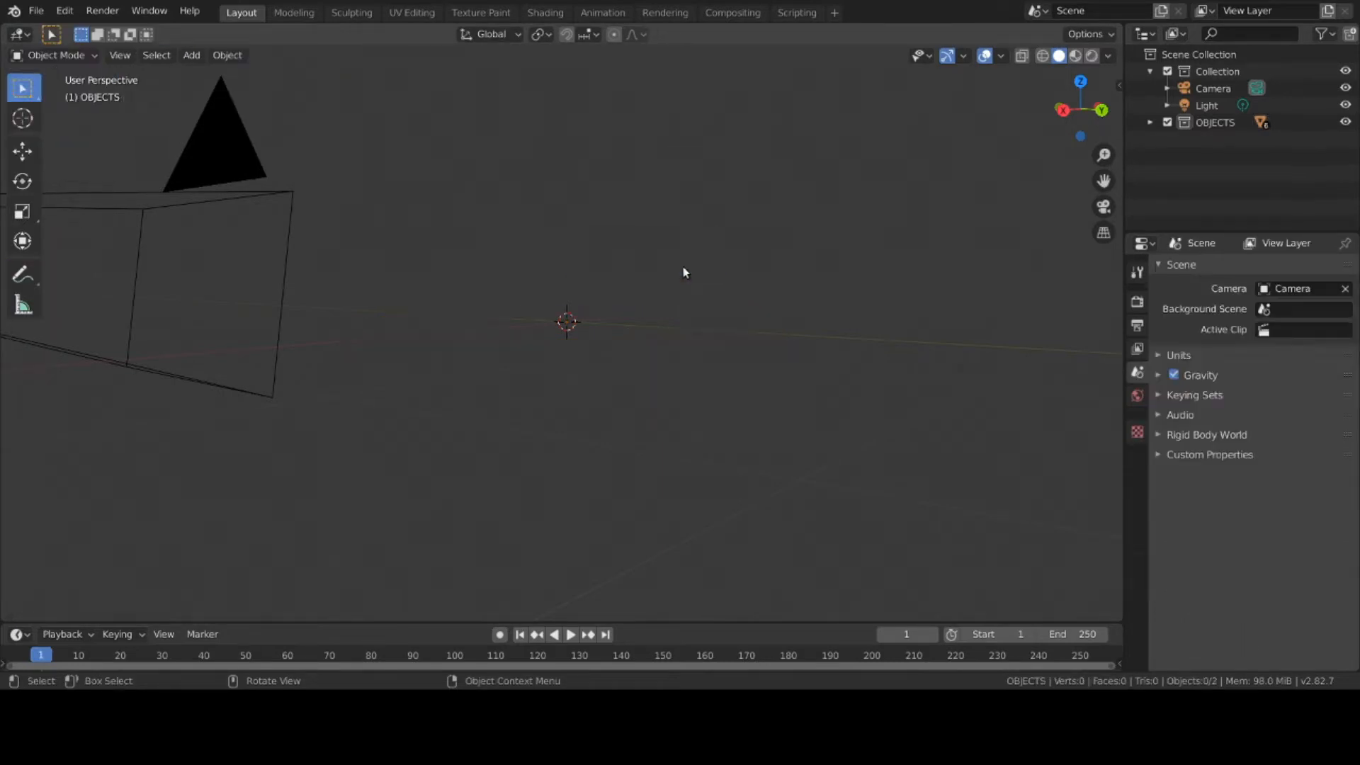
# Add a UV Sphere mesh at the world origin and inspect its faceted surface from several sides
pyautogui.click(192, 55)
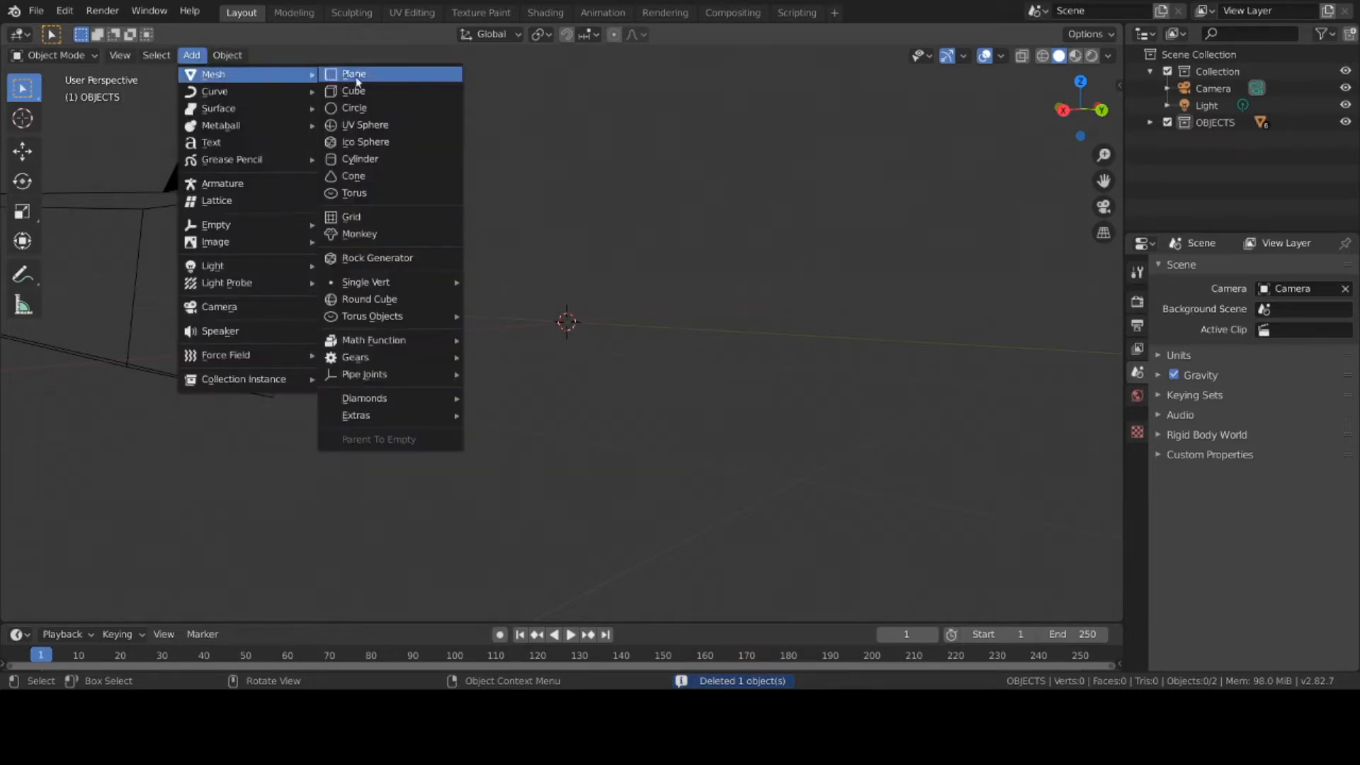
pyautogui.click(379, 126)
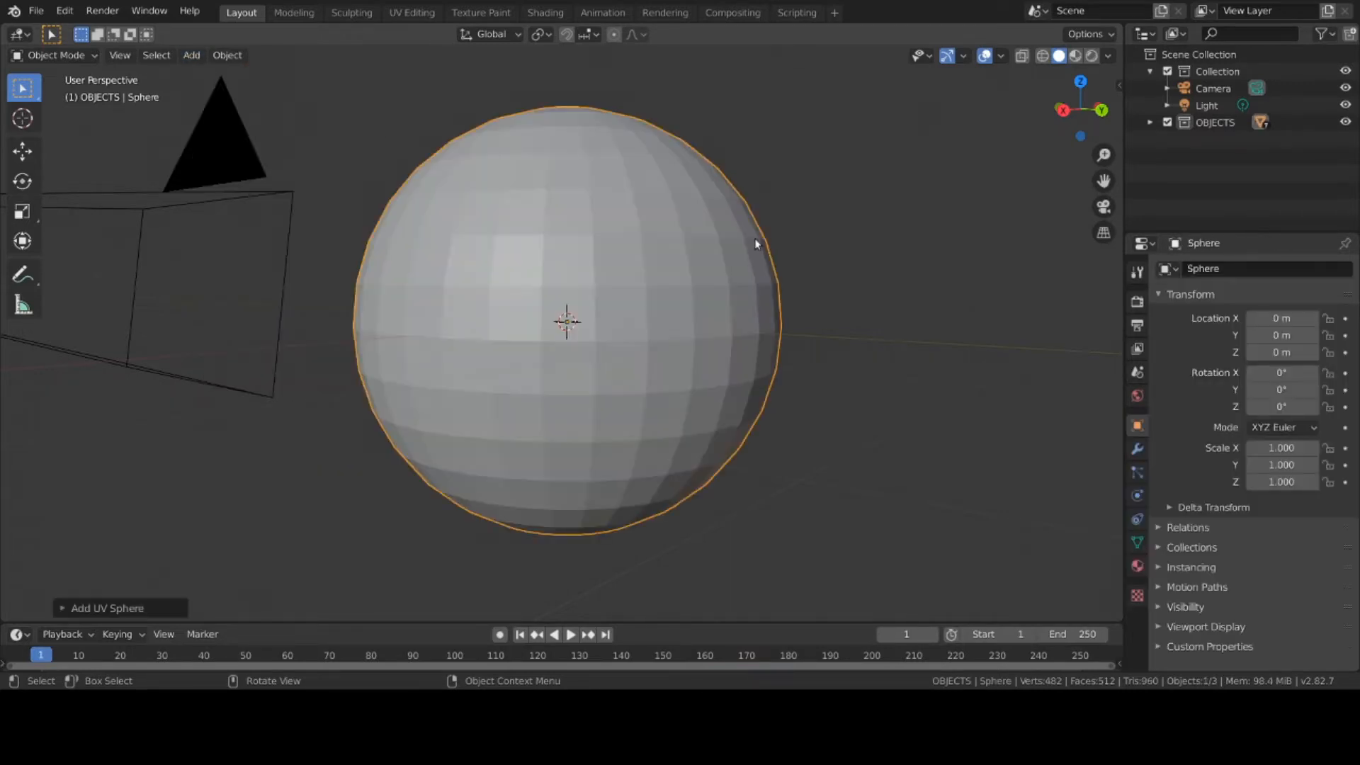
pyautogui.scroll(-1, 755, 239)
pyautogui.scroll(2, 755, 239)
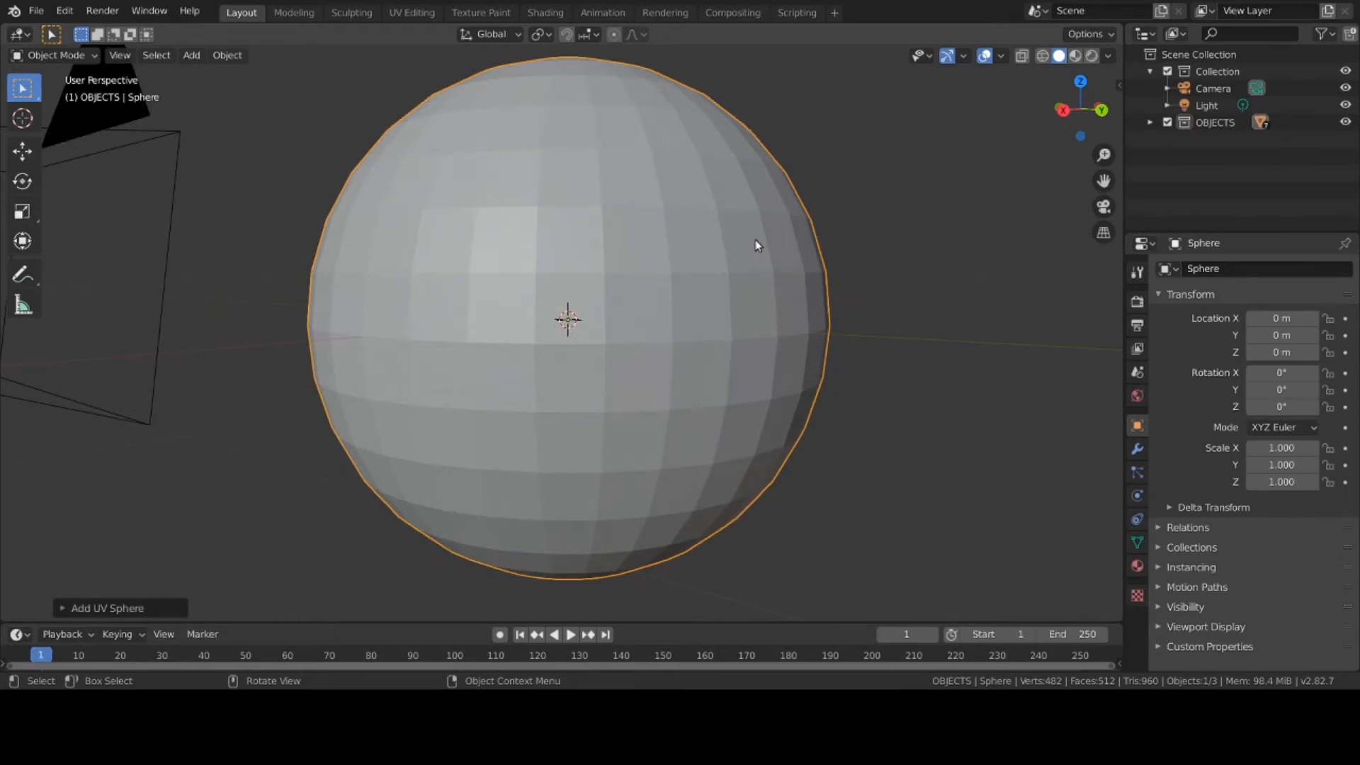
pyautogui.scroll(-2, 742, 236)
pyautogui.moveTo(733, 232); pyautogui.dragTo(811, 238, button='middle')
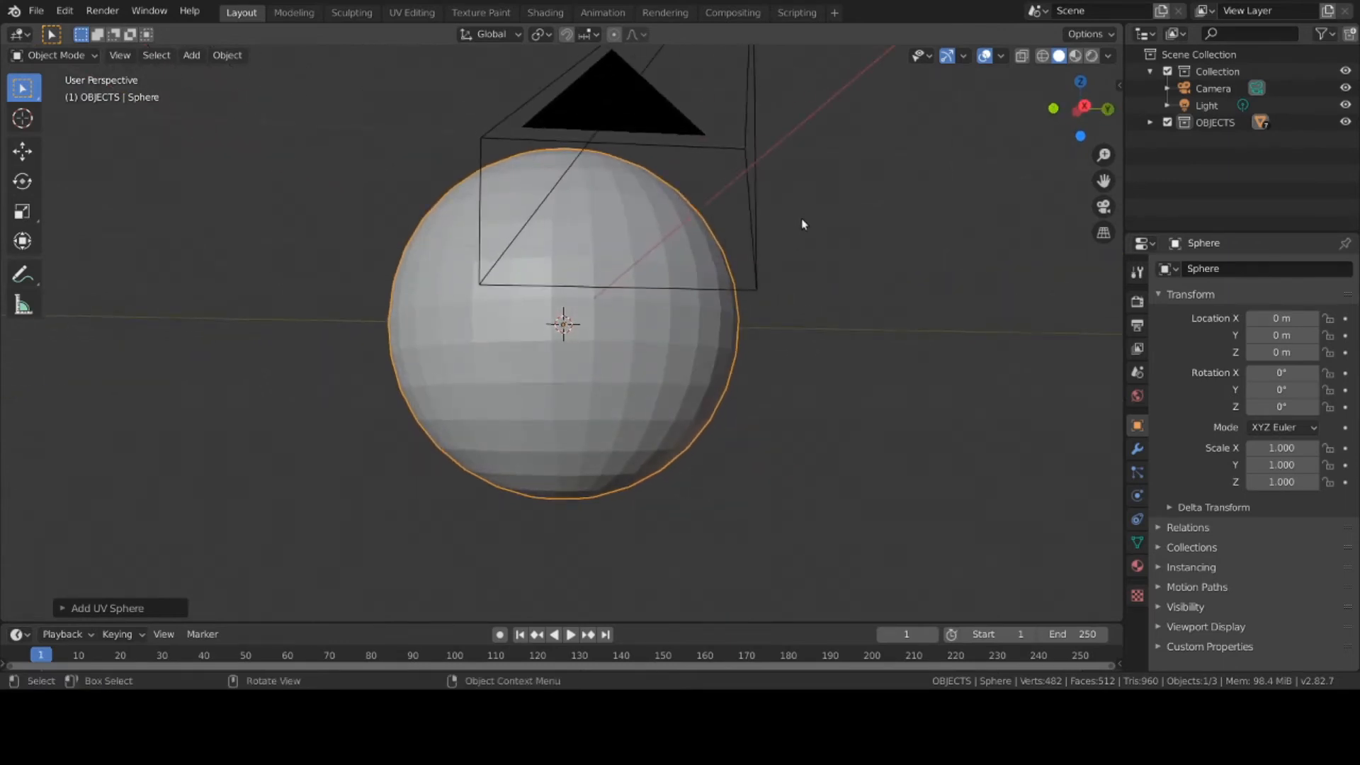
pyautogui.scroll(2, 802, 223)
pyautogui.scroll(-2, 802, 223)
pyautogui.moveTo(801, 221); pyautogui.dragTo(938, 202, button='middle')
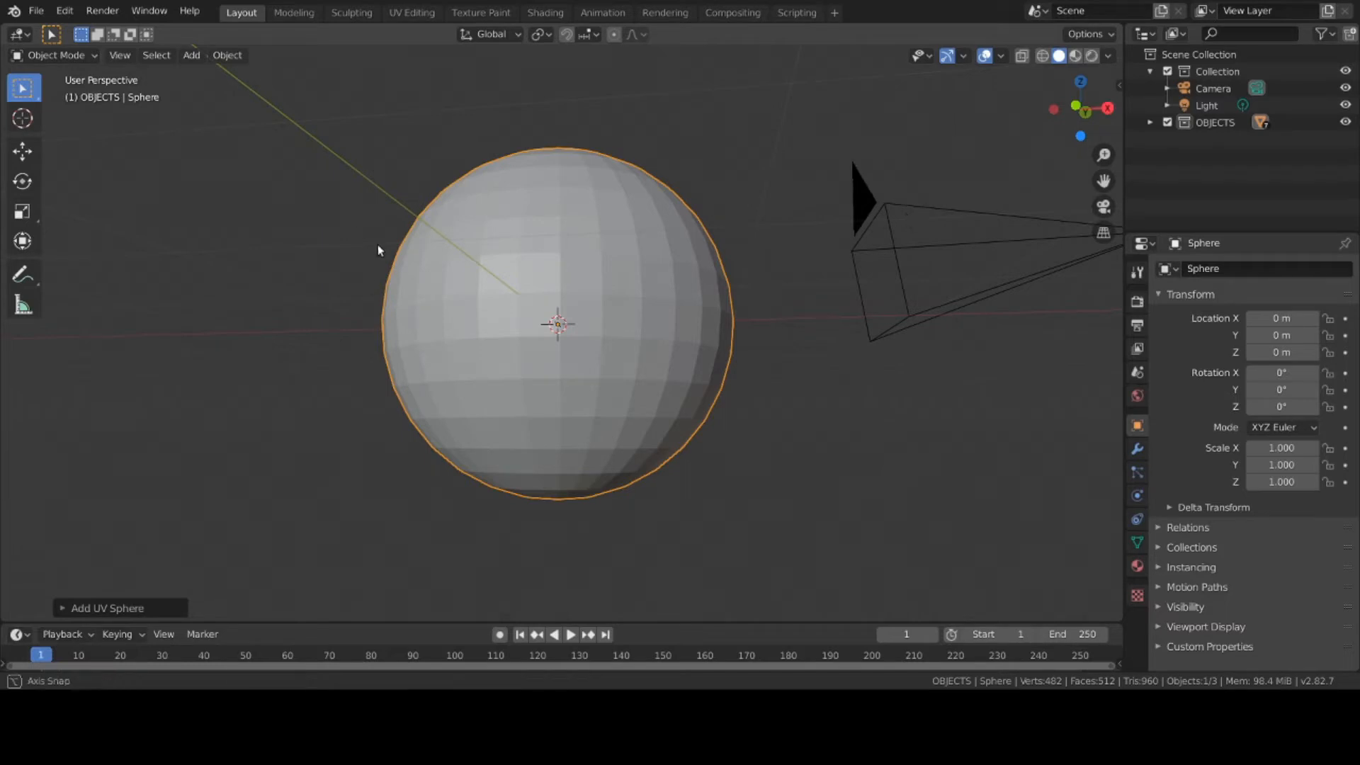
# Enter Edit Mode on the UV sphere and make the box selection tool active
pyautogui.moveTo(377, 245); pyautogui.dragTo(414, 297, button='middle')
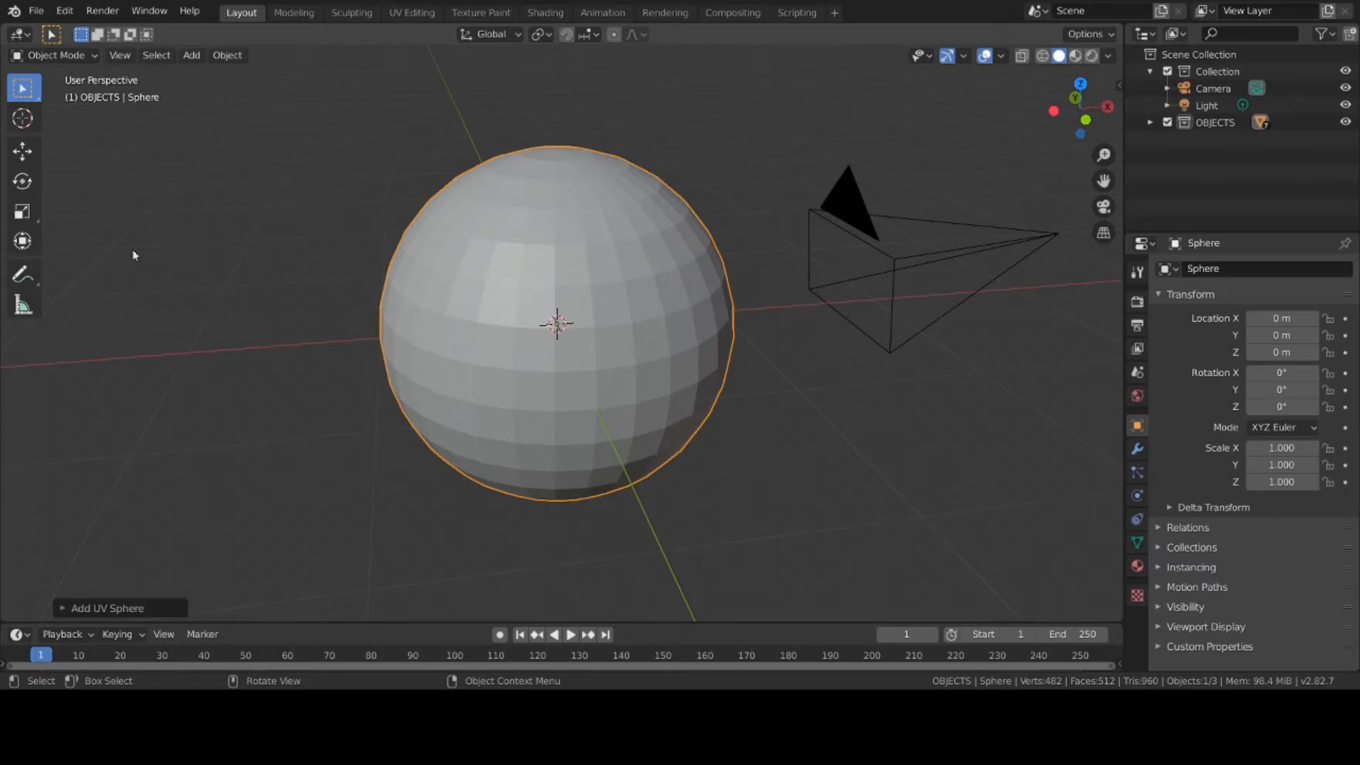
pyautogui.click(24, 121)
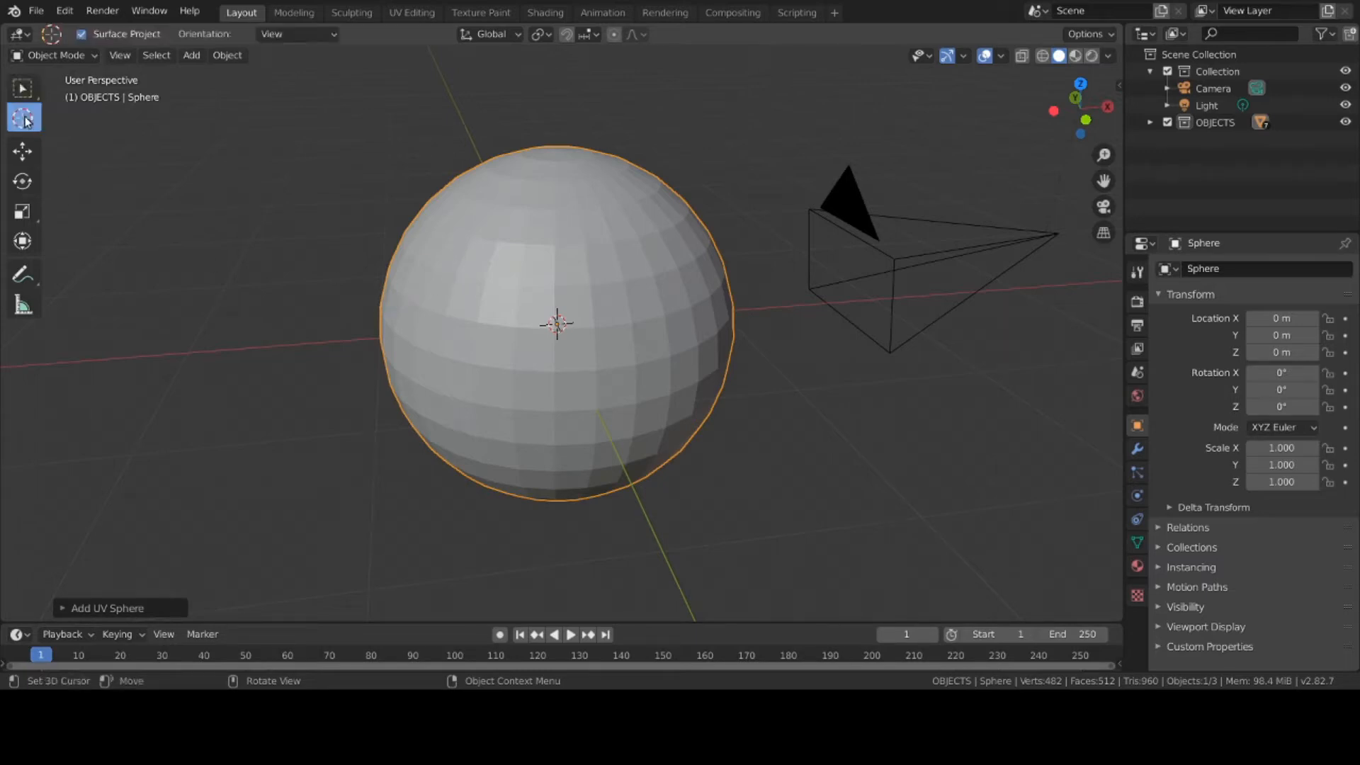
pyautogui.click(22, 88)
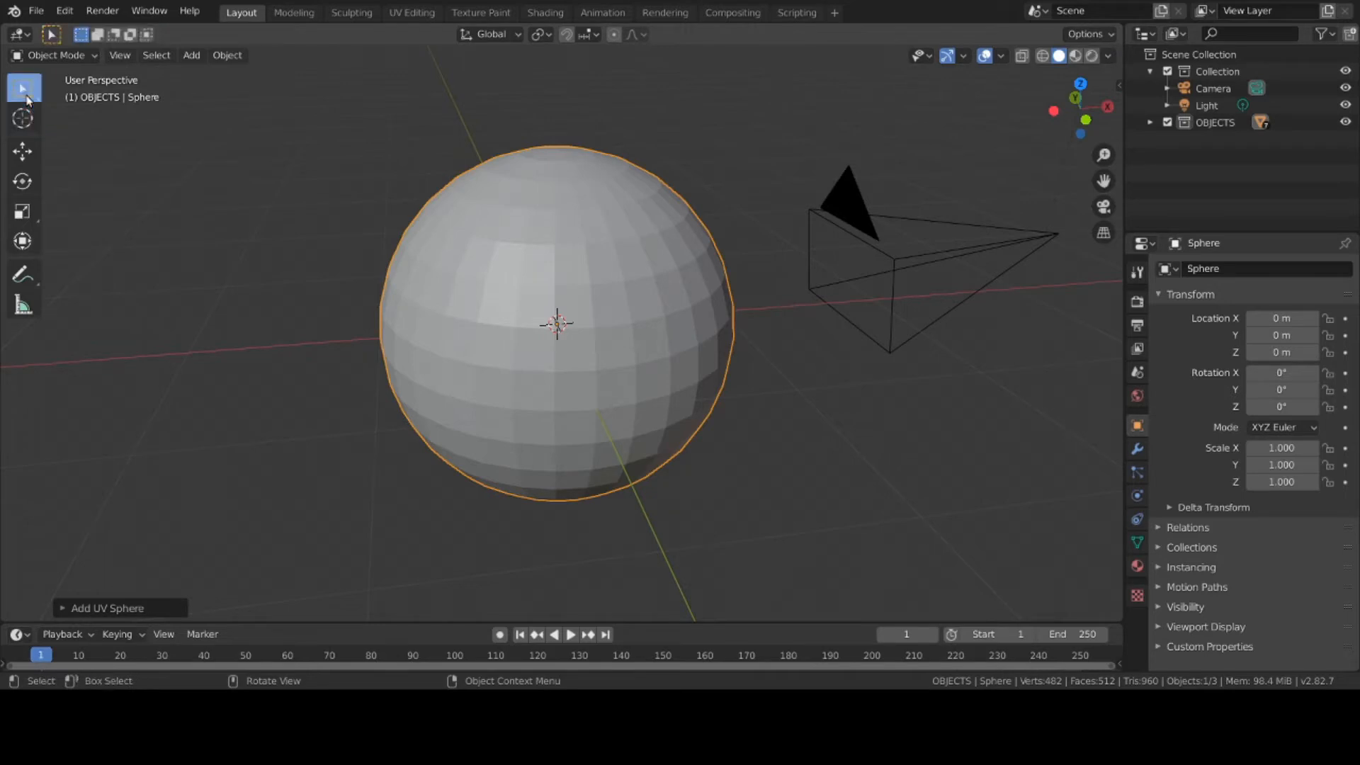
pyautogui.click(39, 55)
pyautogui.click(51, 93)
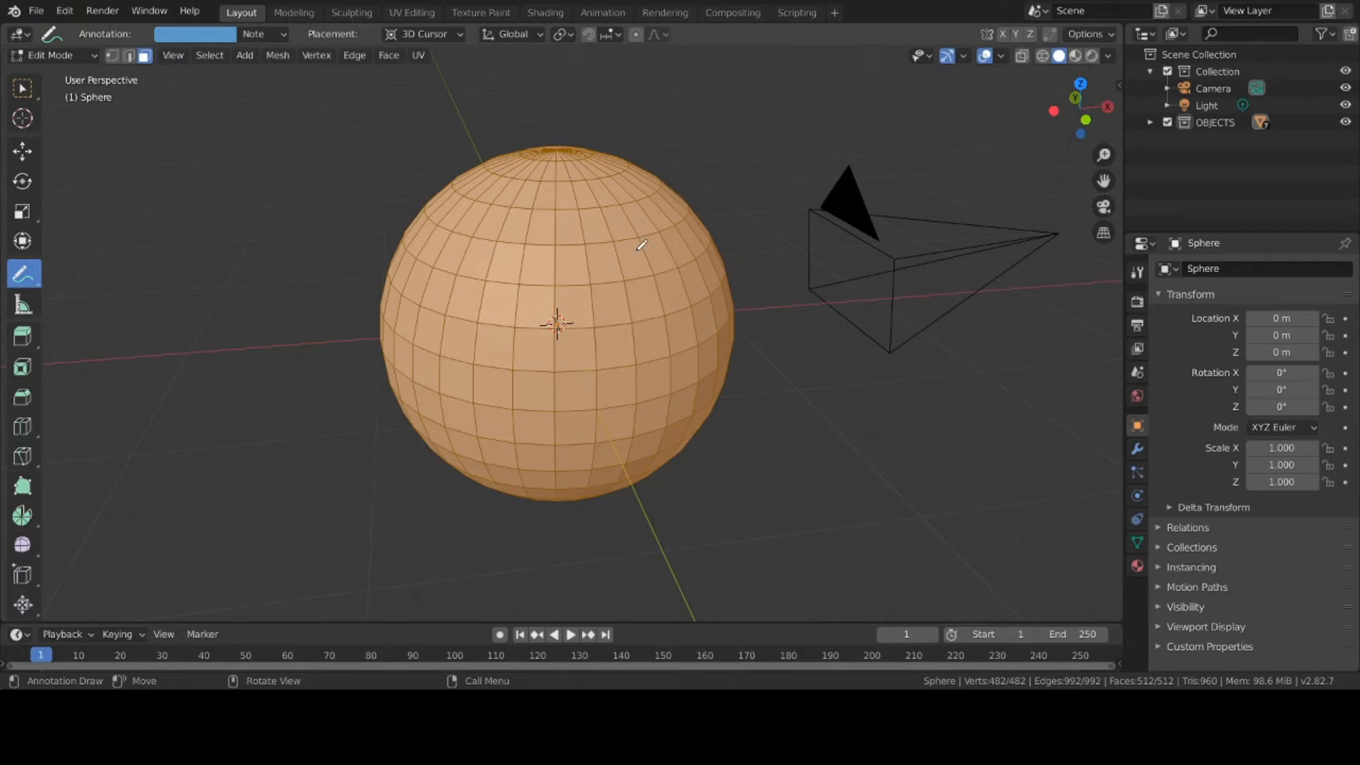
pyautogui.click(21, 90)
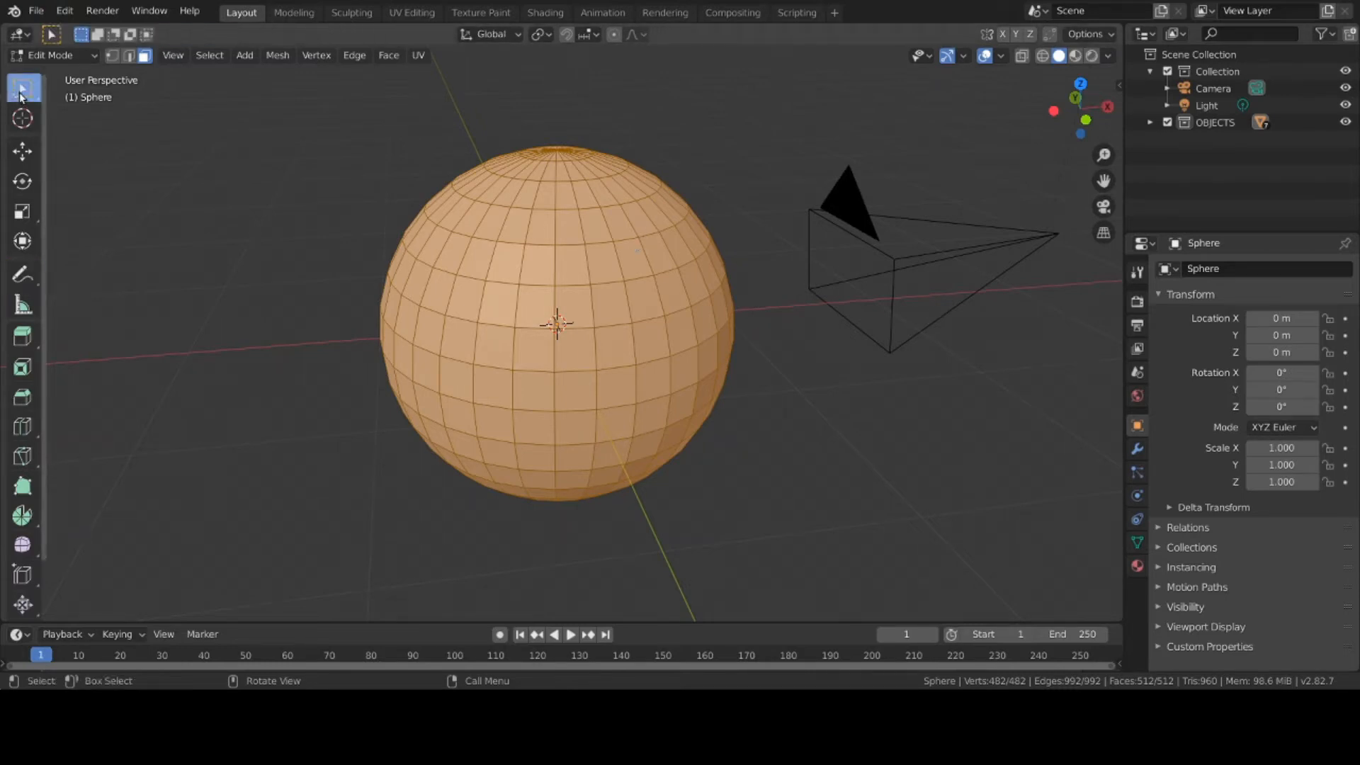
# Try extruding a single face on the sphere's upper side outward by about 1 m, and undo the extrusion
pyautogui.click(653, 264)
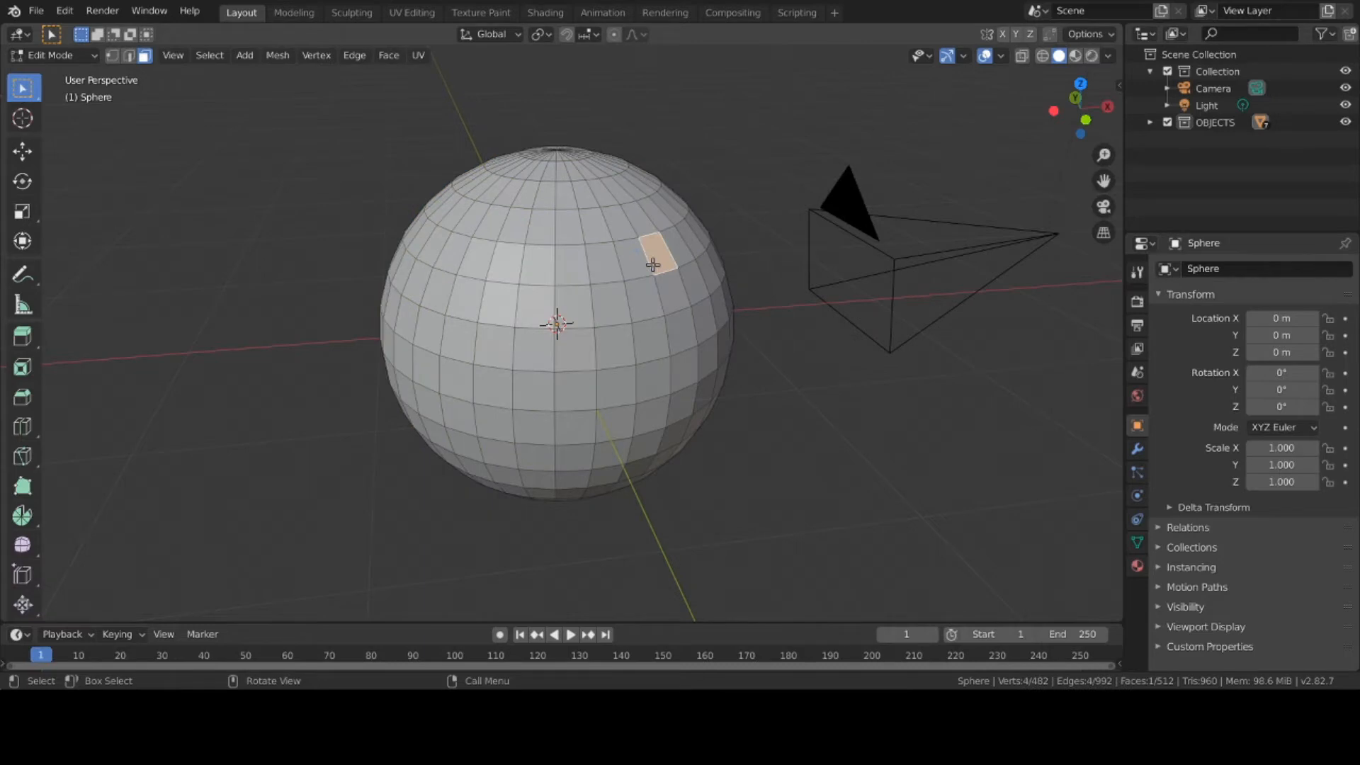
pyautogui.press('e')
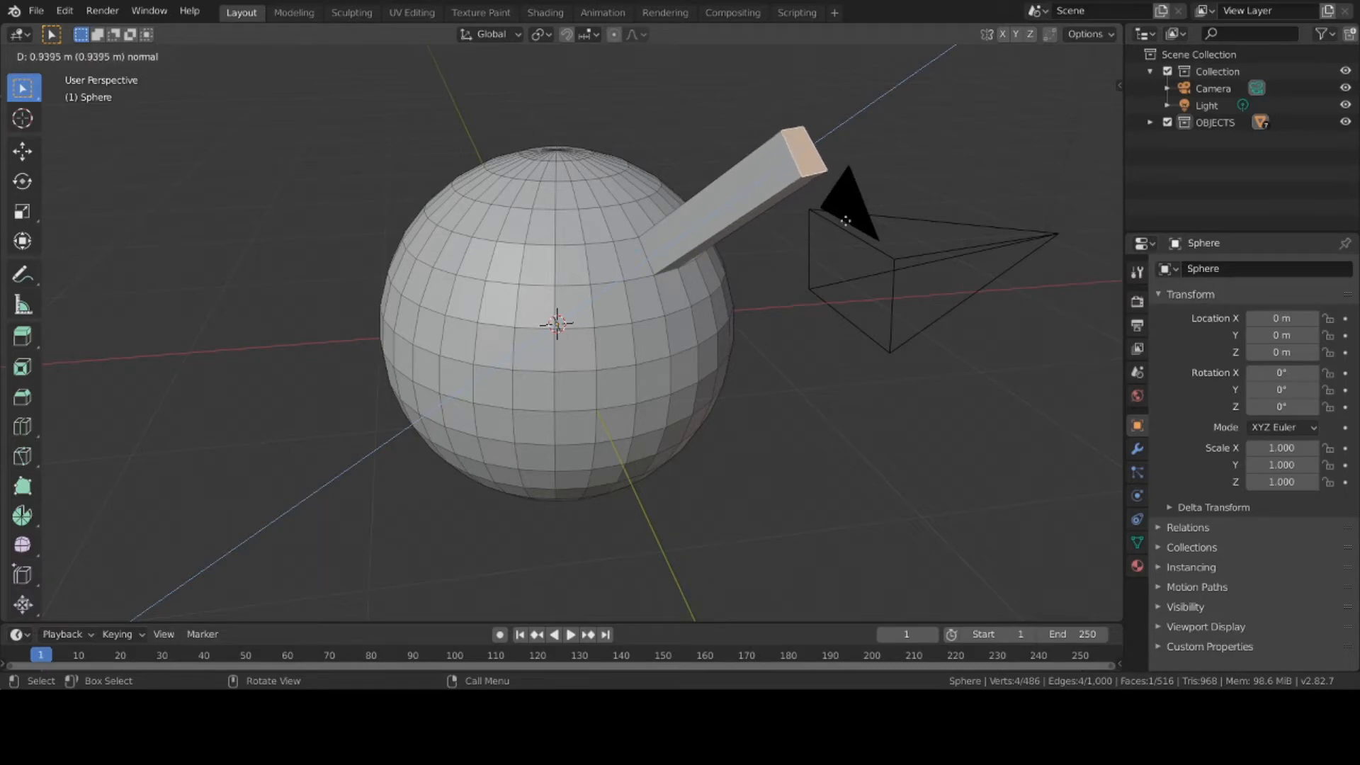
pyautogui.click(846, 218)
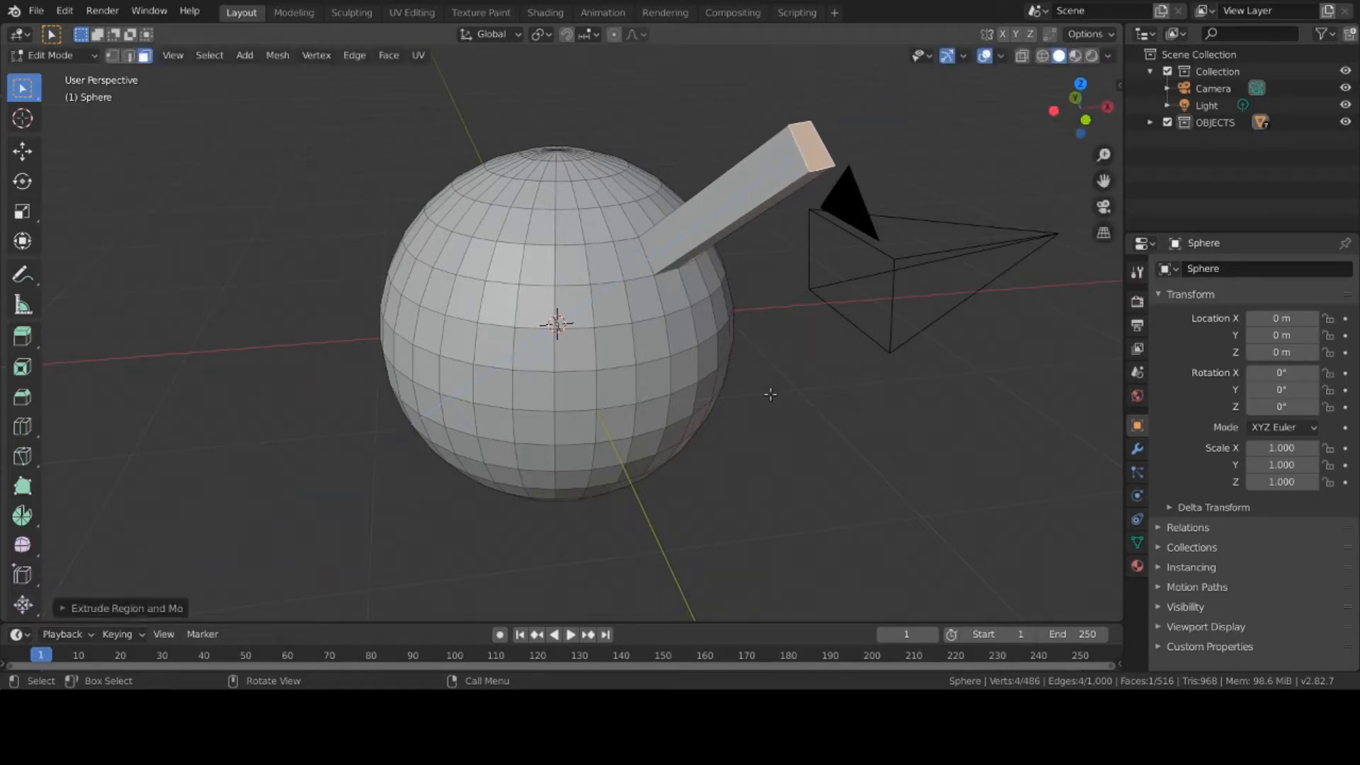
pyautogui.click(703, 390)
pyautogui.moveTo(703, 390); pyautogui.dragTo(743, 388, button='middle')
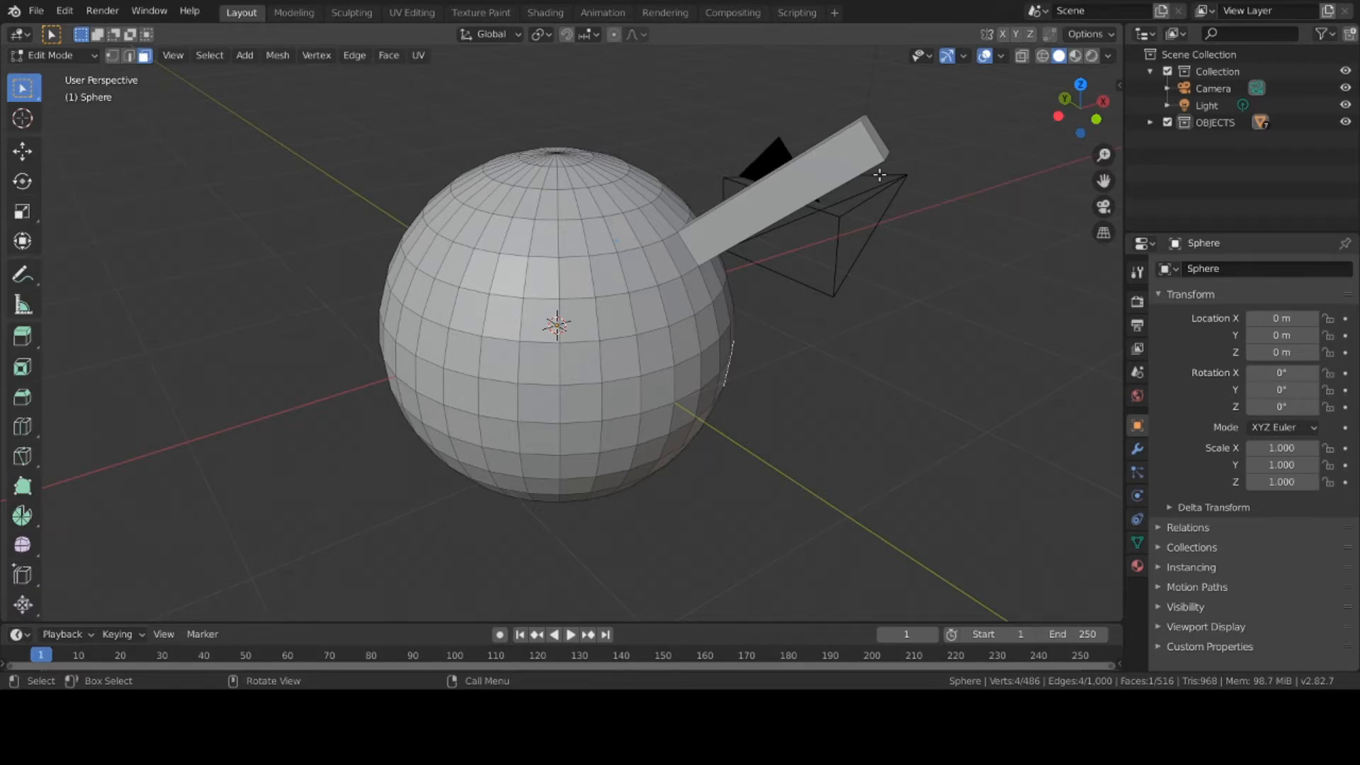
pyautogui.hotkey('ctrl', 'z')
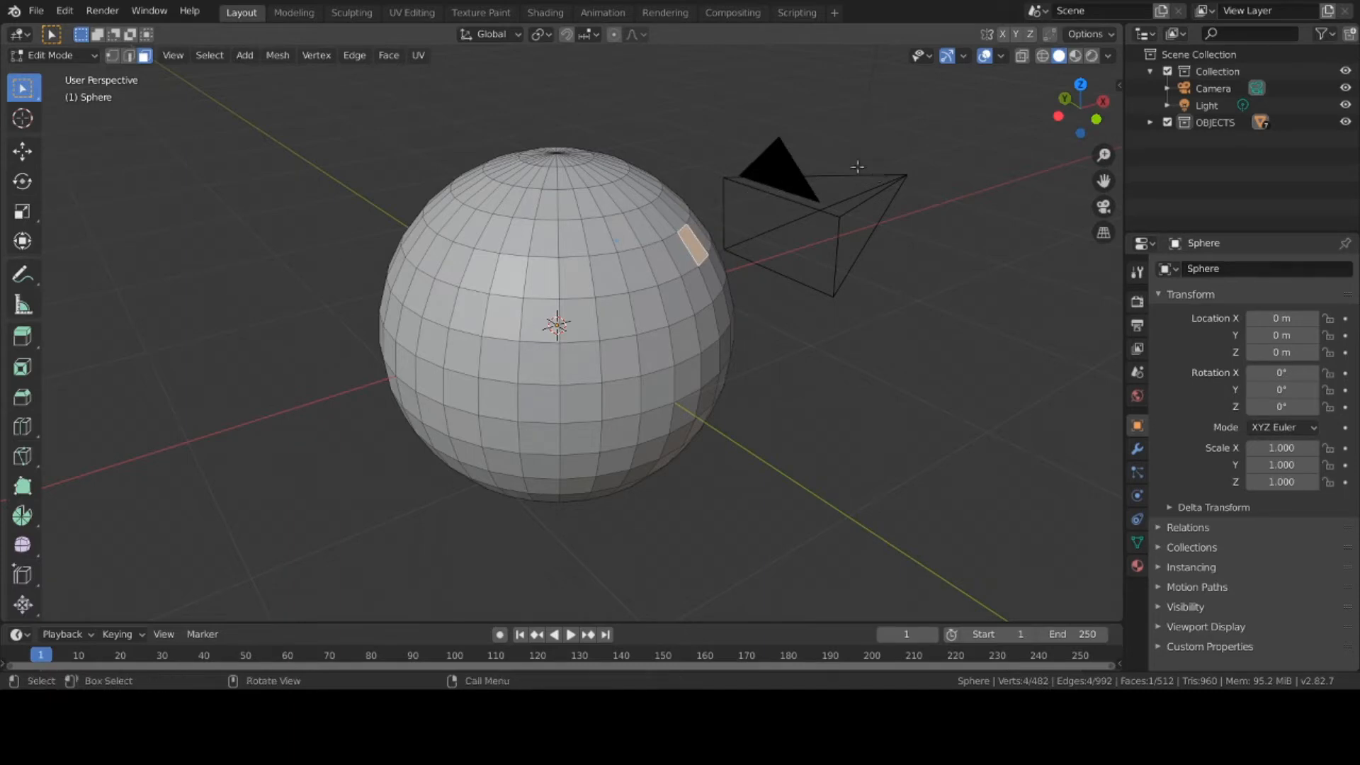
# Change to vertex selection and select the pole vertex at the top of the sphere
pyautogui.moveTo(665, 197); pyautogui.dragTo(651, 322, button='middle')
pyautogui.scroll(2, 645, 316)
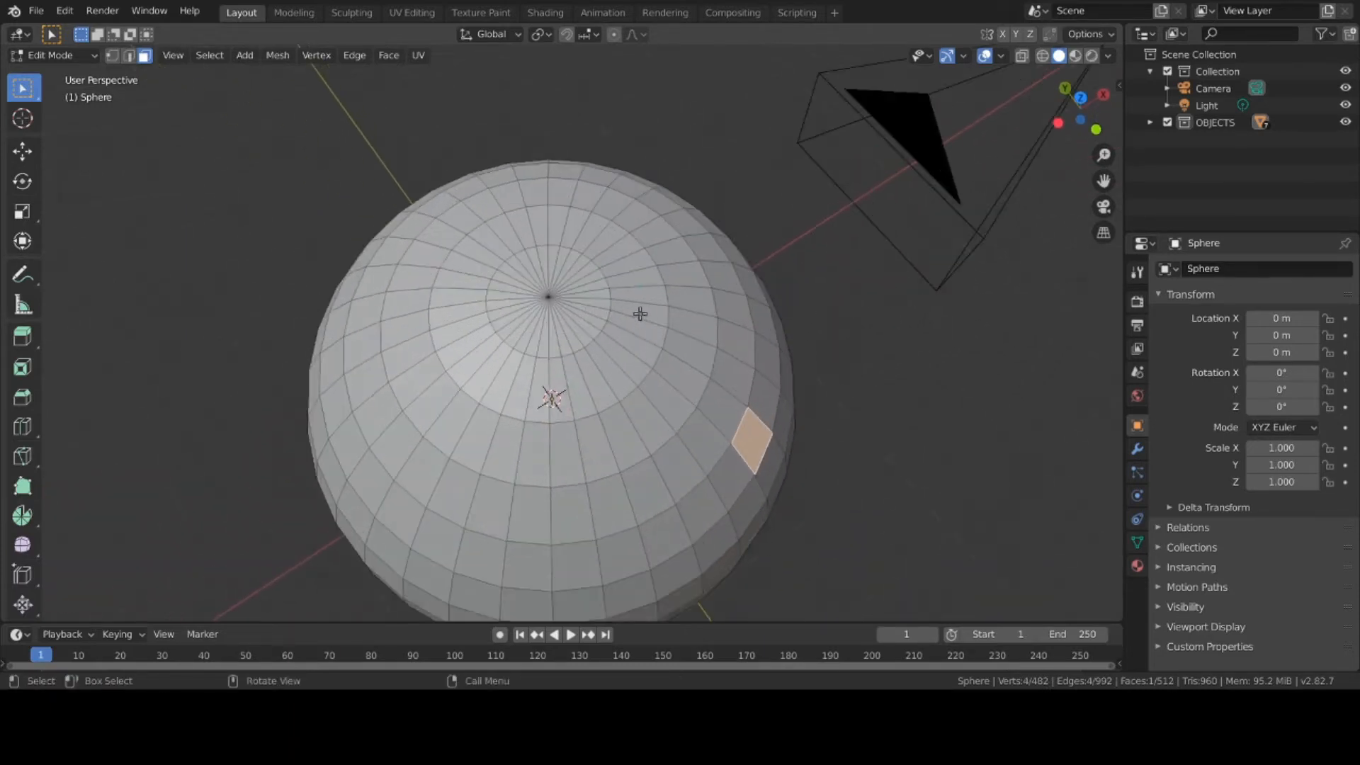
pyautogui.scroll(2, 574, 297)
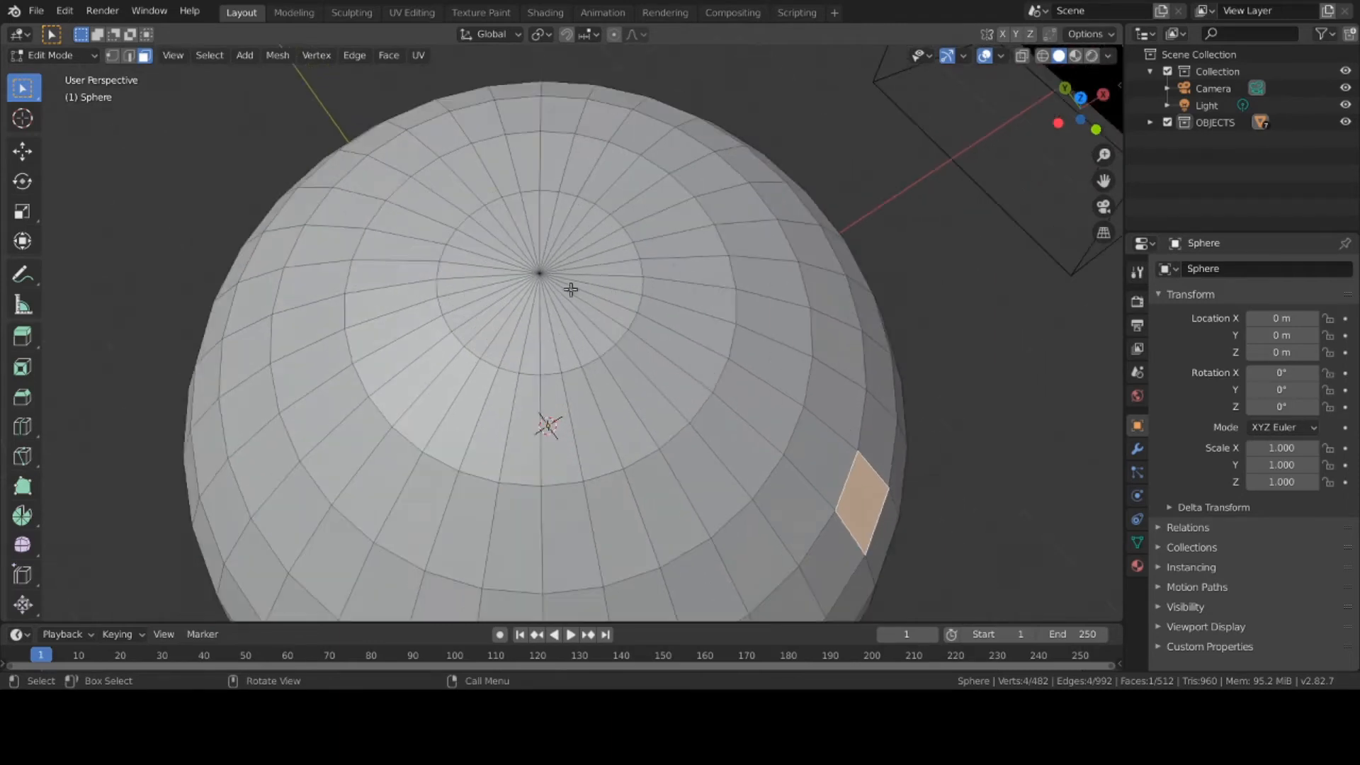
pyautogui.click(538, 272)
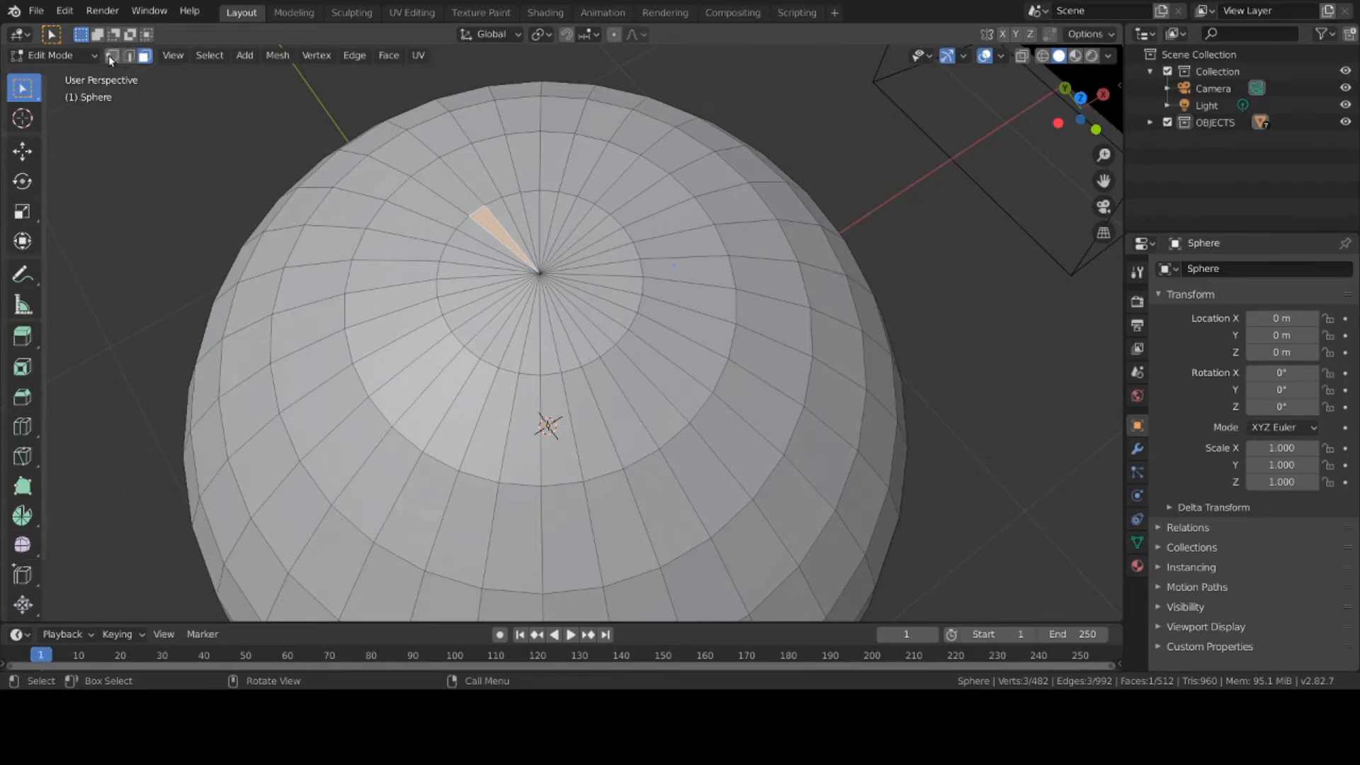
pyautogui.click(111, 55)
pyautogui.click(553, 279)
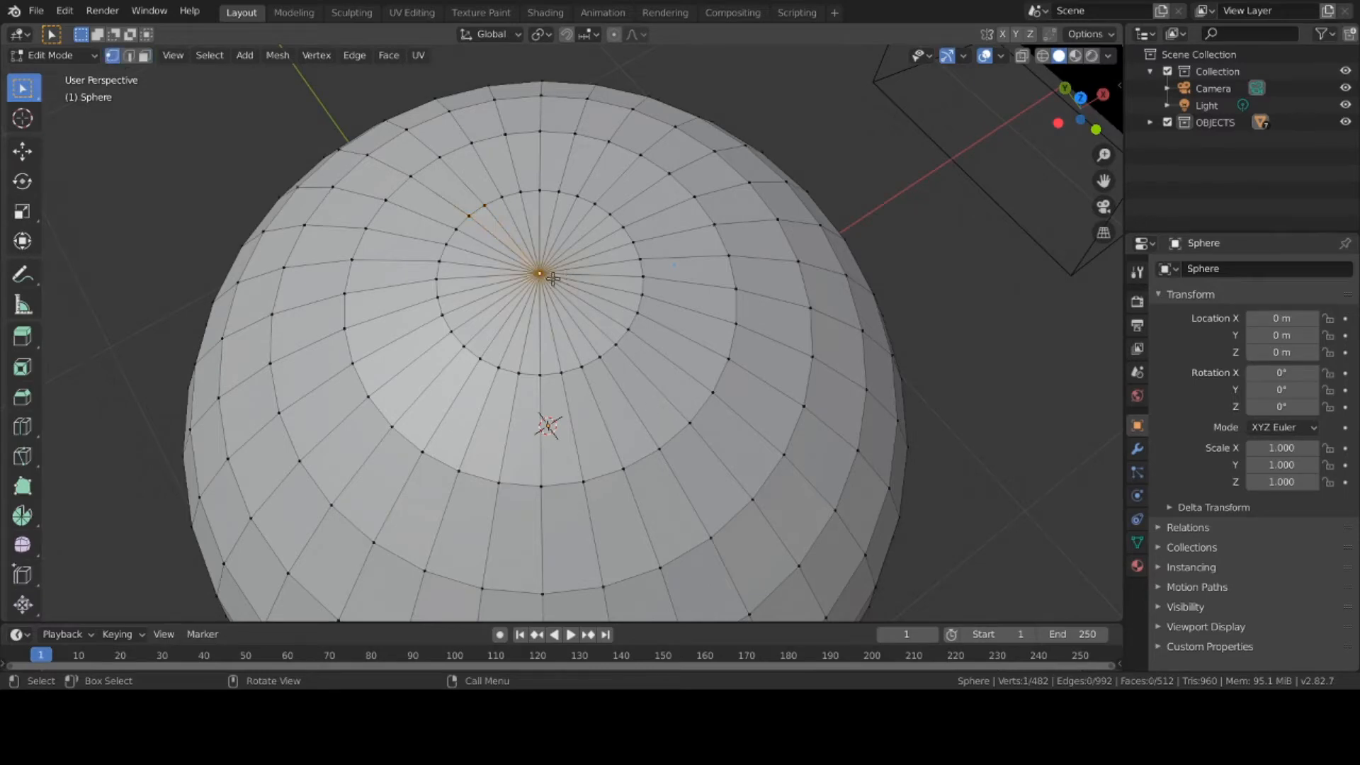
pyautogui.moveTo(553, 278)
pyautogui.mouseDown(button='middle')
pyautogui.moveTo(561, 227)
pyautogui.moveTo(552, 319)
pyautogui.moveTo(556, 304)
pyautogui.mouseUp(button='middle')
pyautogui.press('e')
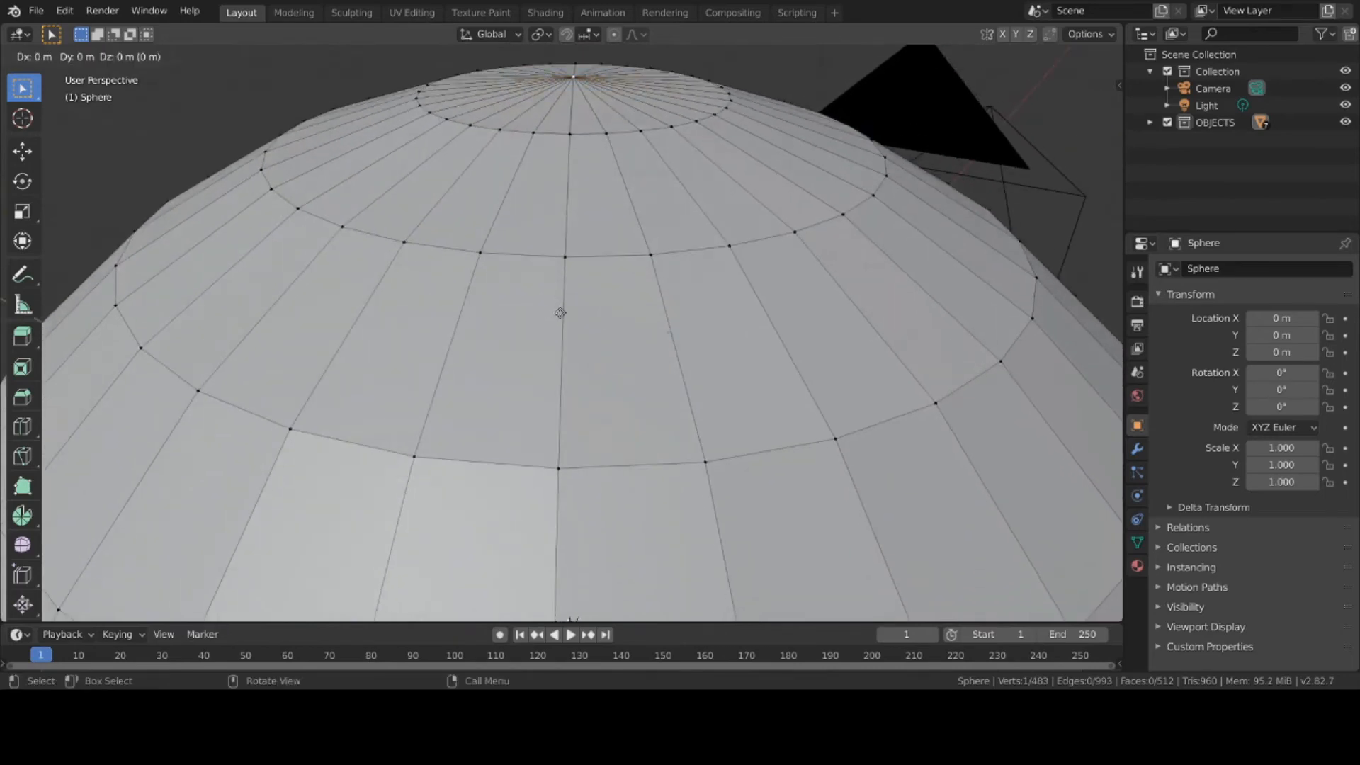
pyautogui.press('z')
pyautogui.rightClick(555, 337)
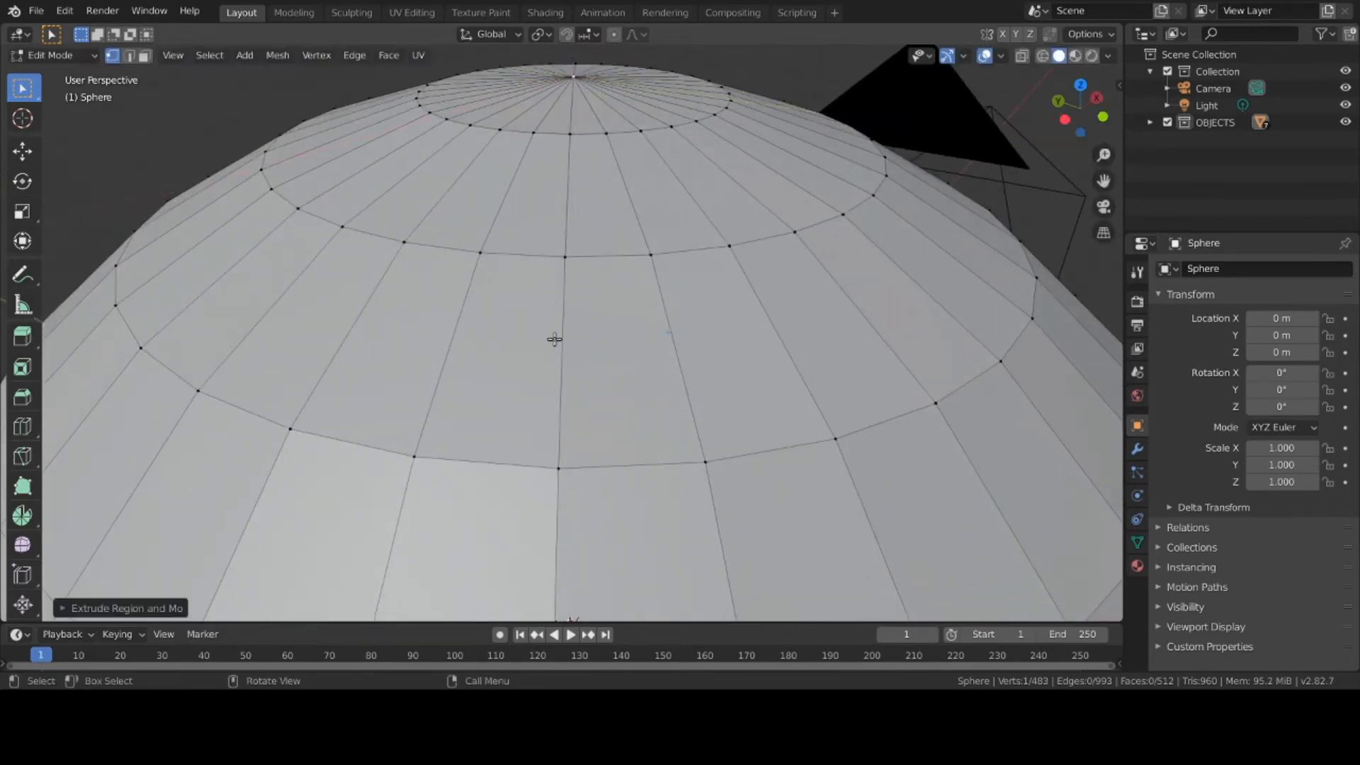
# Try extruding the pole vertex freely about 0.21 m up and away from the sphere, and undo that extrusion
pyautogui.keyDown('shift'); pyautogui.moveTo(554, 325); pyautogui.dragTo(537, 438, button='middle'); pyautogui.keyUp('shift')
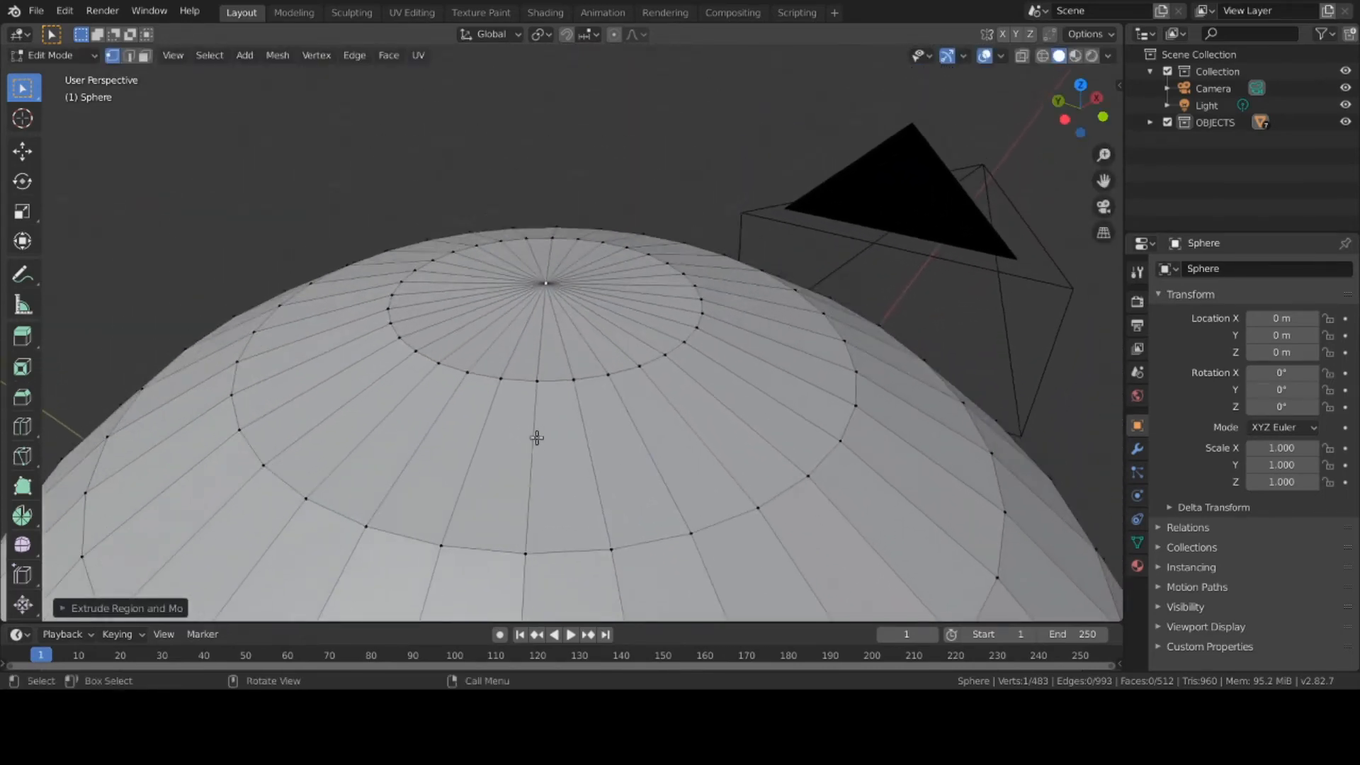
pyautogui.press('e')
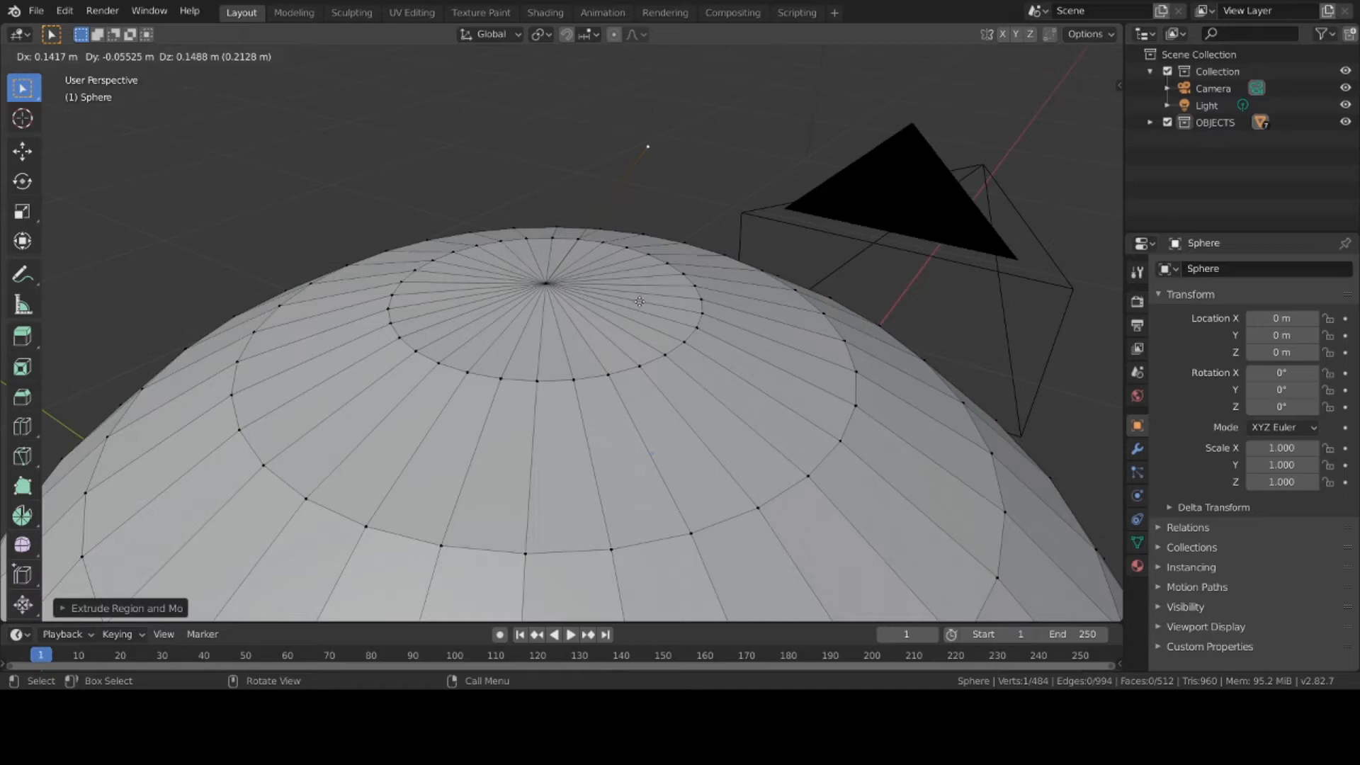
pyautogui.click(639, 301)
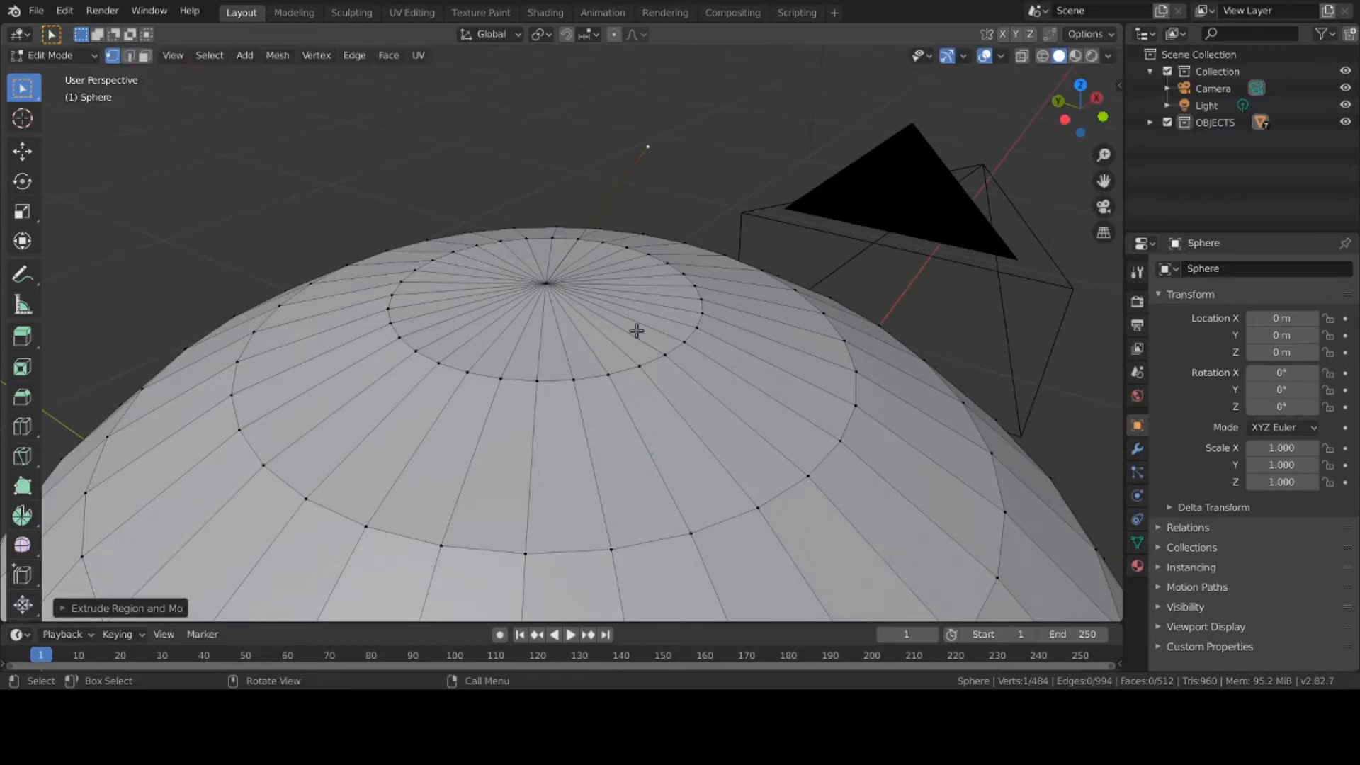
pyautogui.scroll(-2, 635, 359)
pyautogui.moveTo(635, 359); pyautogui.dragTo(542, 289, button='middle')
pyautogui.scroll(-5, 542, 289)
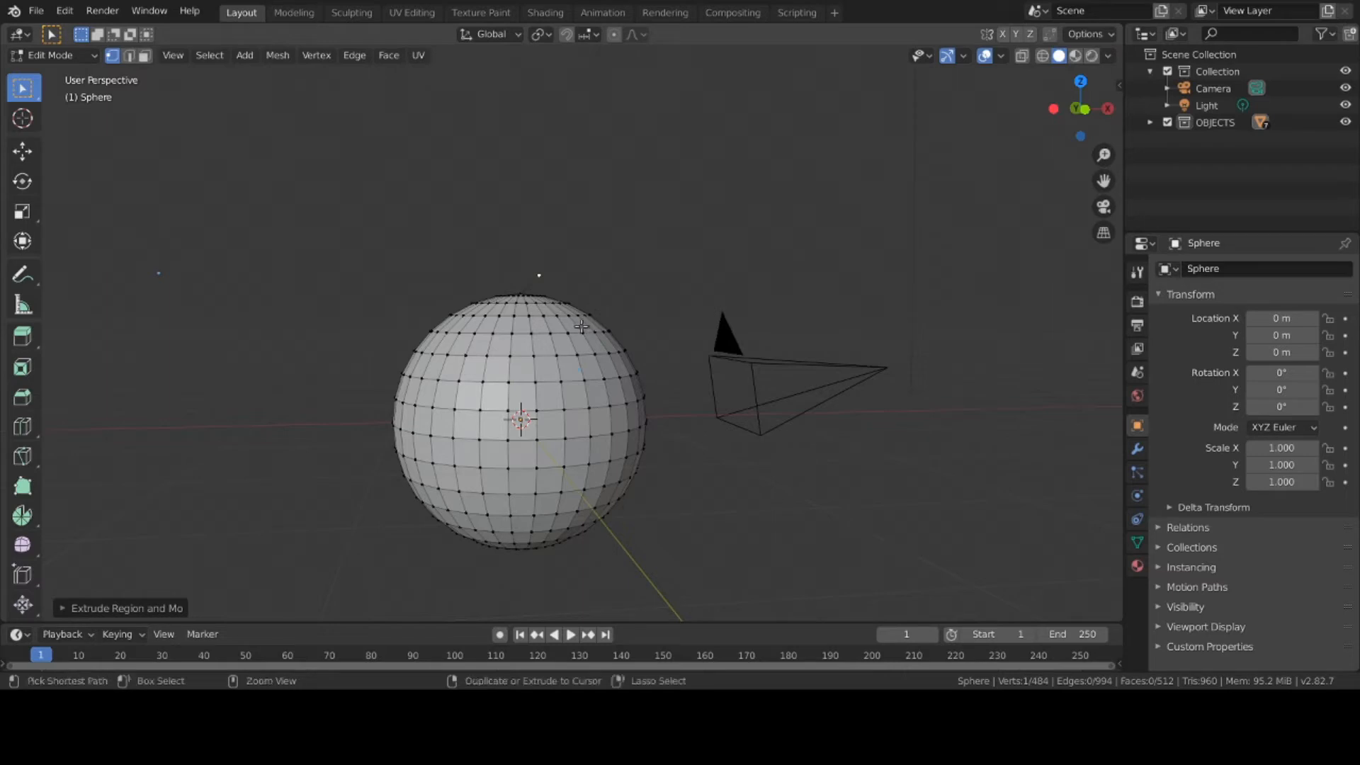
pyautogui.hotkey('ctrl', 'z')
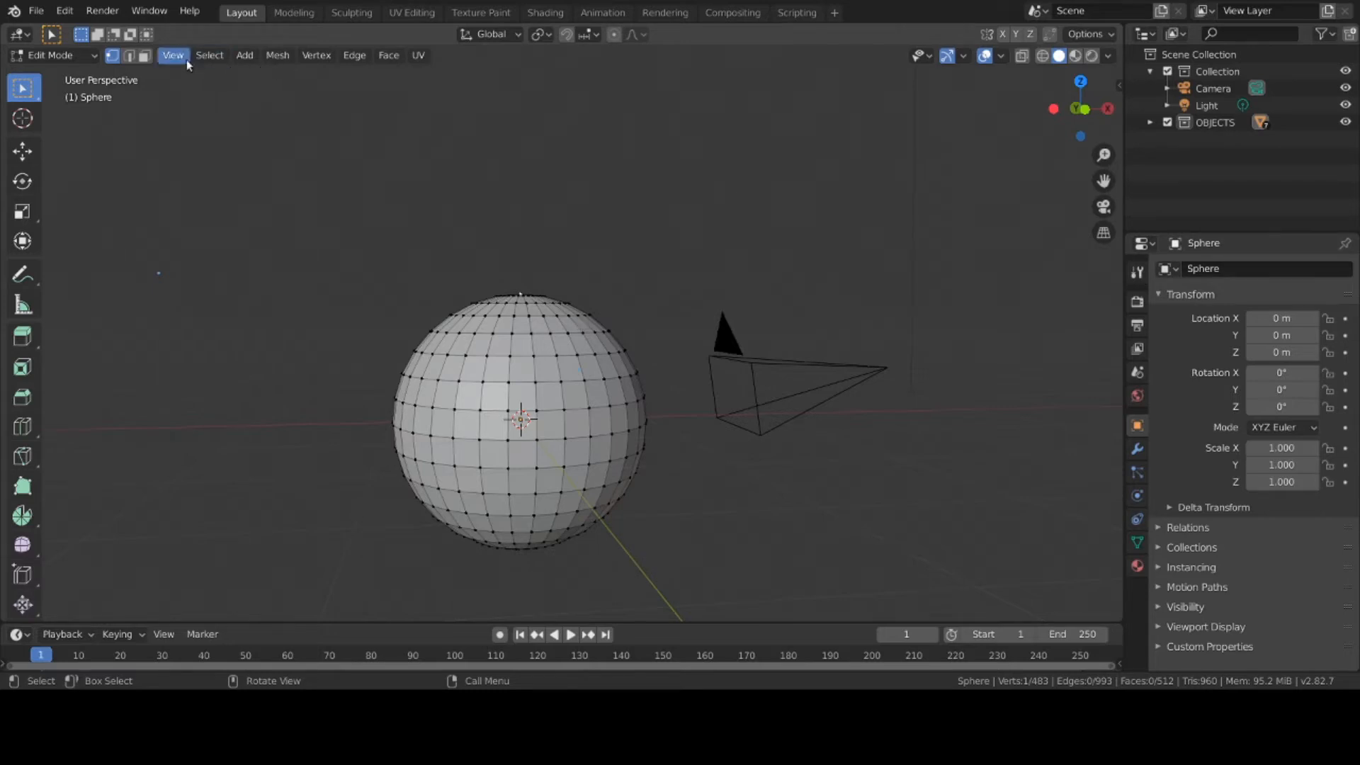
# Return to Object Mode and add an Ico Sphere mesh at the world origin
pyautogui.click(40, 57)
pyautogui.click(51, 55)
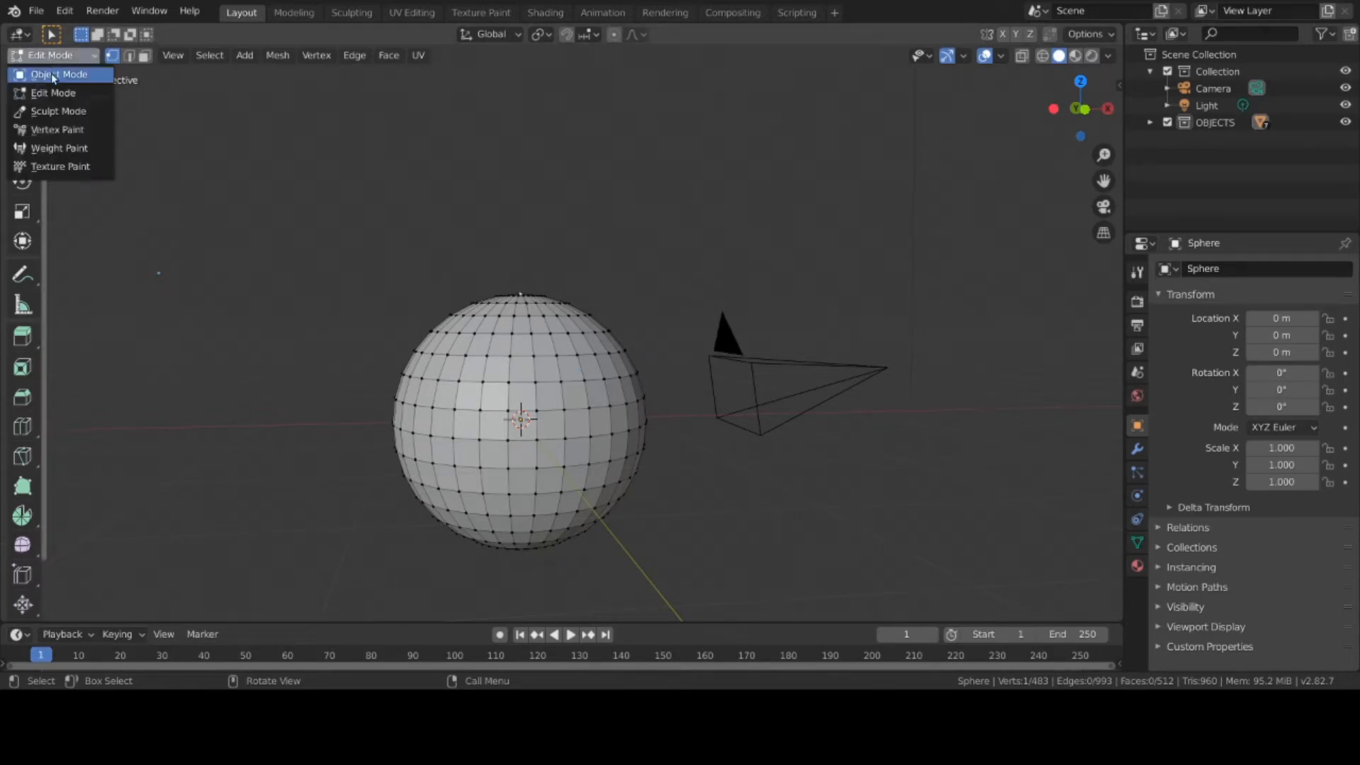
pyautogui.click(51, 74)
pyautogui.click(179, 55)
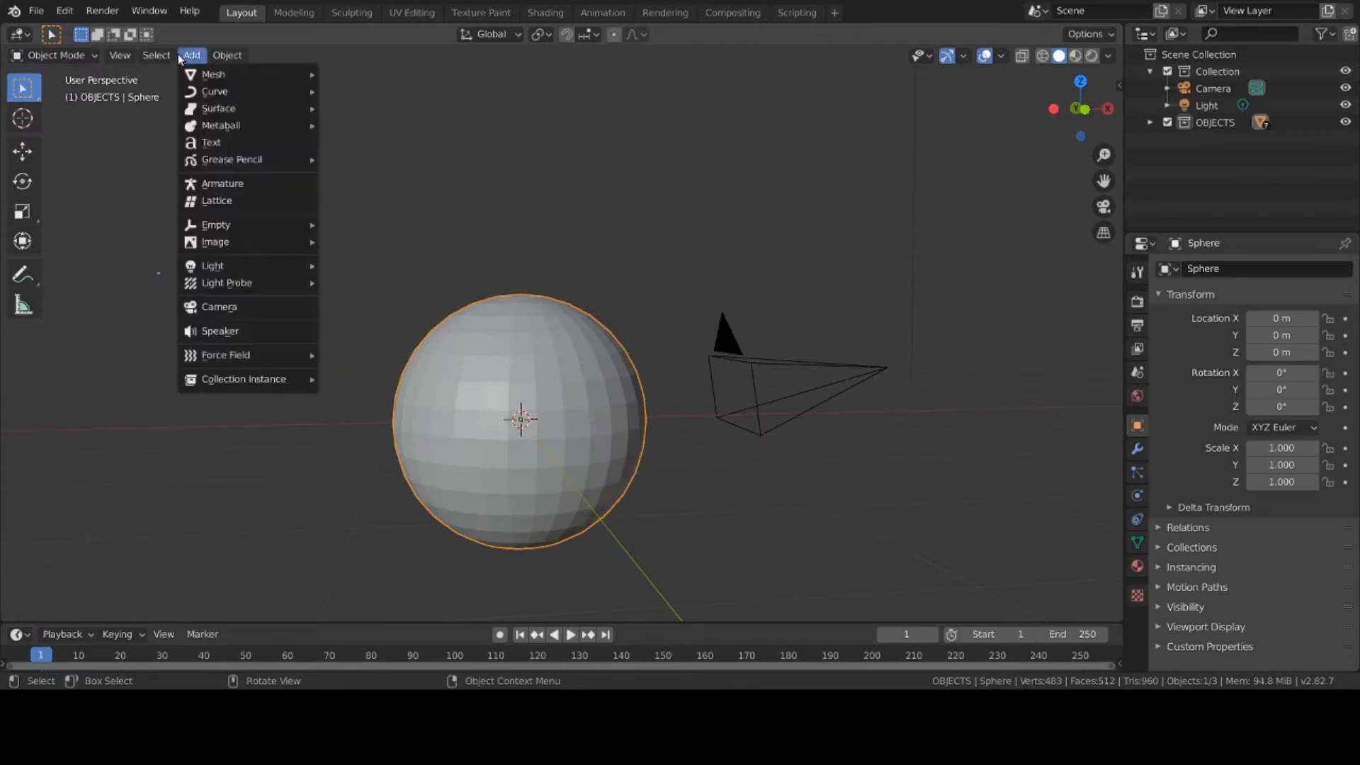
pyautogui.moveTo(234, 74)
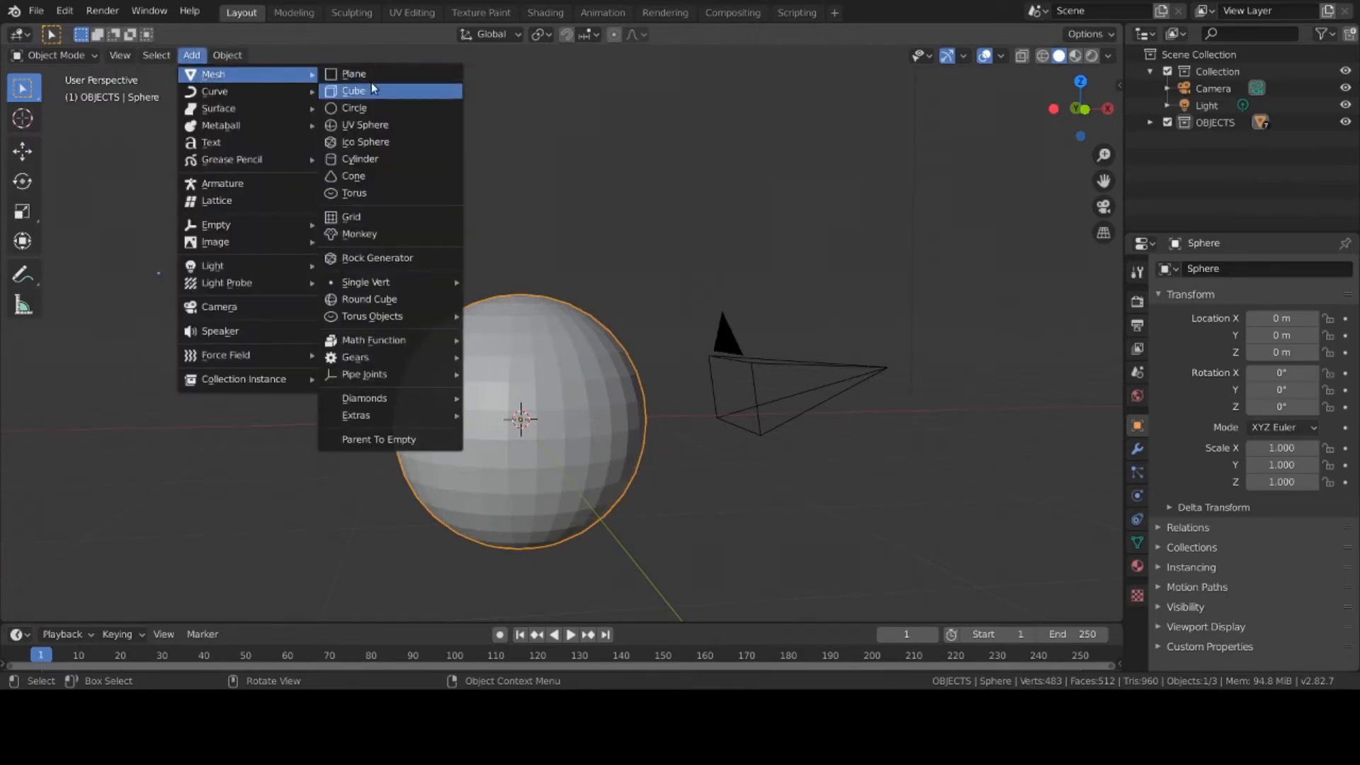
pyautogui.click(401, 139)
pyautogui.scroll(2, 529, 257)
pyautogui.moveTo(530, 263); pyautogui.dragTo(534, 358, button='middle')
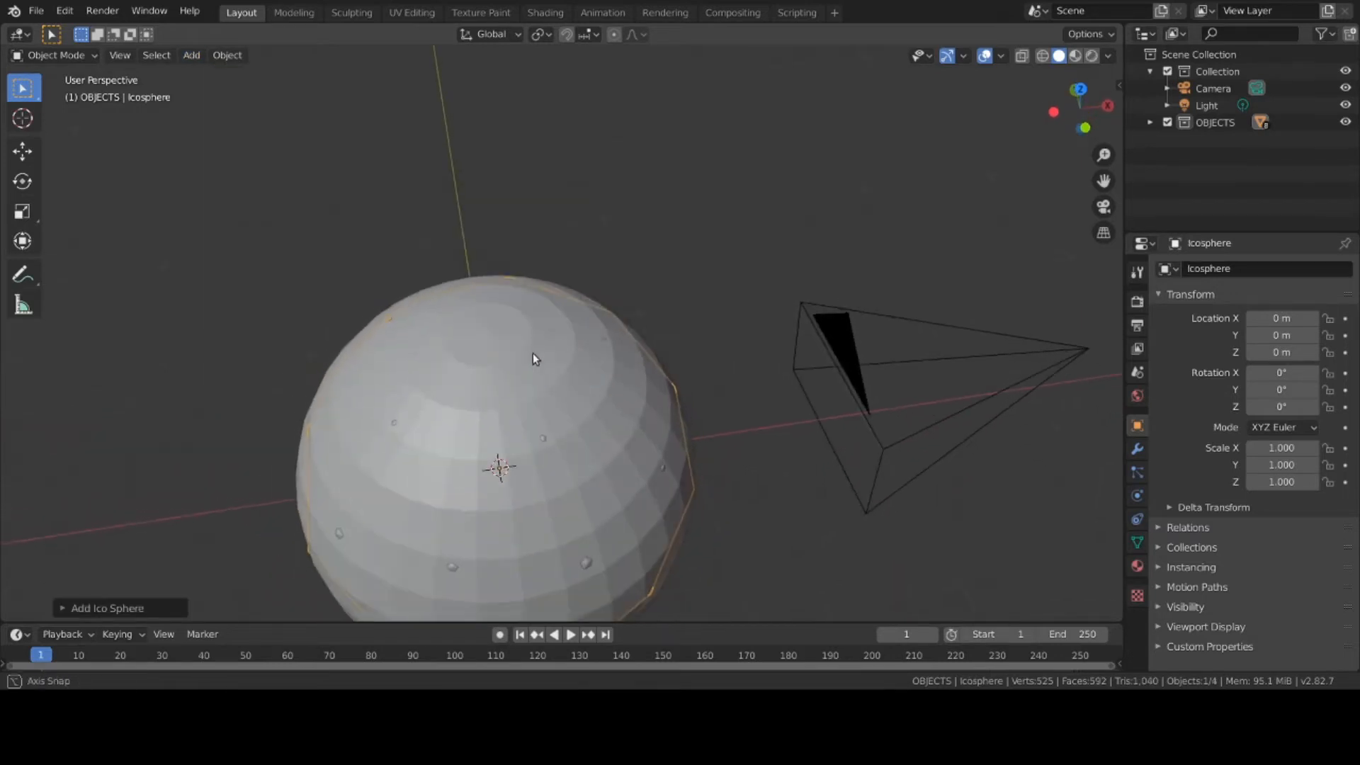
# Enter Edit Mode on the ico sphere, and in face selection select all its faces and clear the selection
pyautogui.click(57, 62)
pyautogui.click(57, 93)
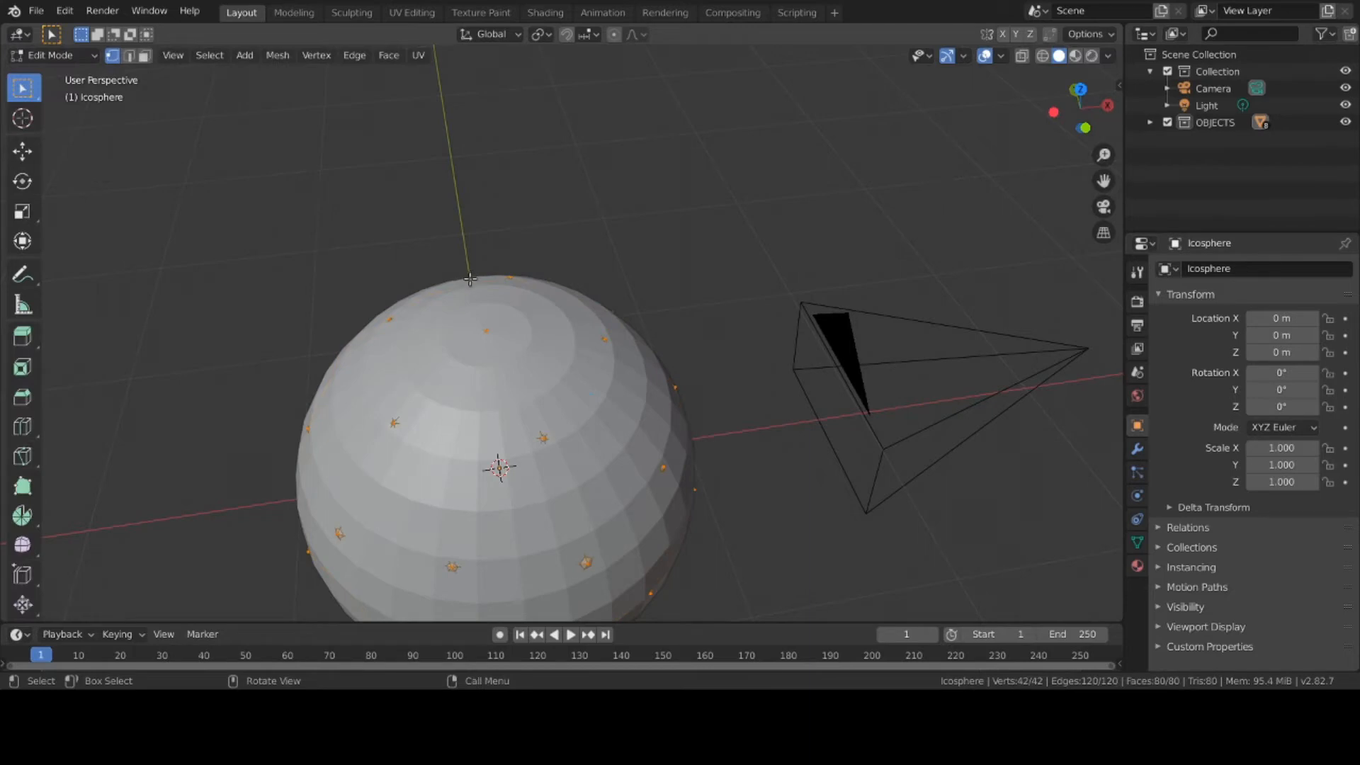
pyautogui.click(227, 173)
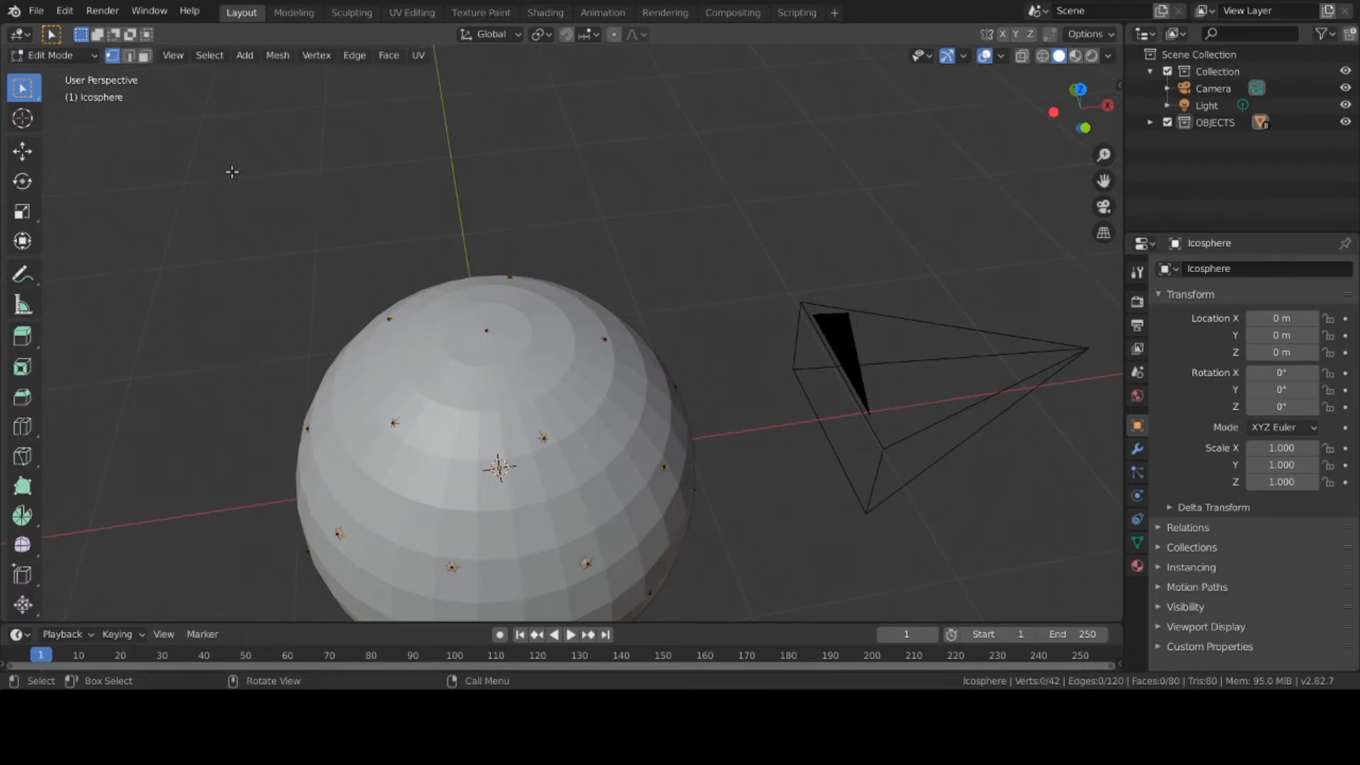
pyautogui.click(144, 55)
pyautogui.press('a')
pyautogui.press('z')
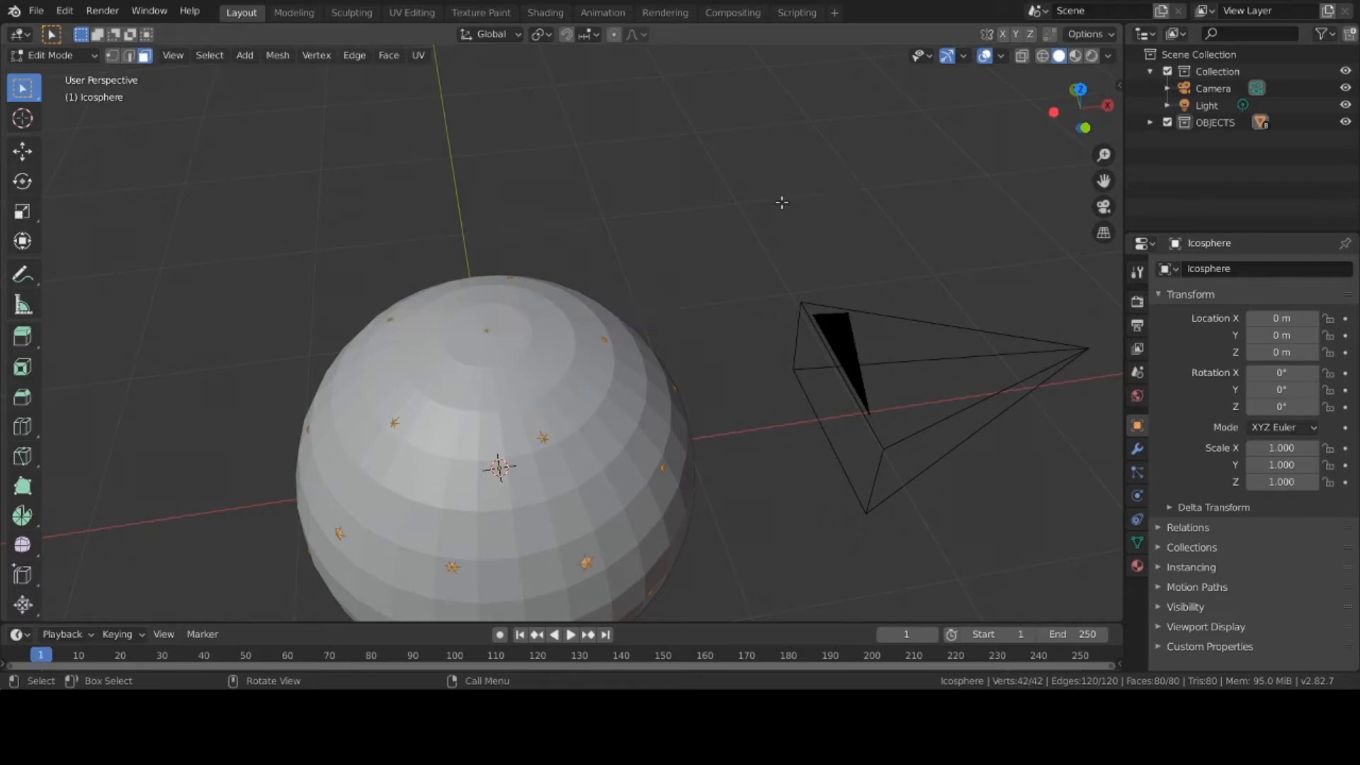
pyautogui.click(626, 298)
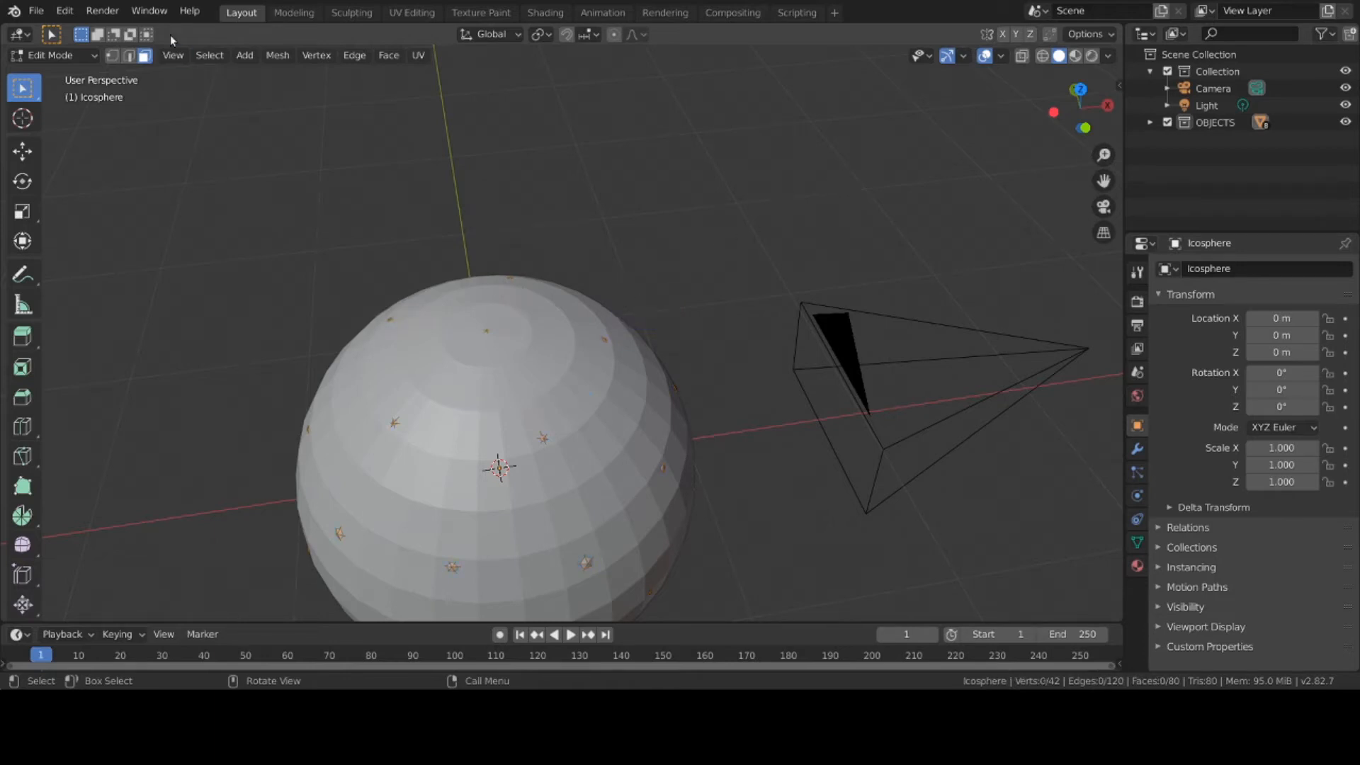
# Return to Object Mode and select the UV sphere that surrounds the ico sphere
pyautogui.click(51, 55)
pyautogui.click(56, 75)
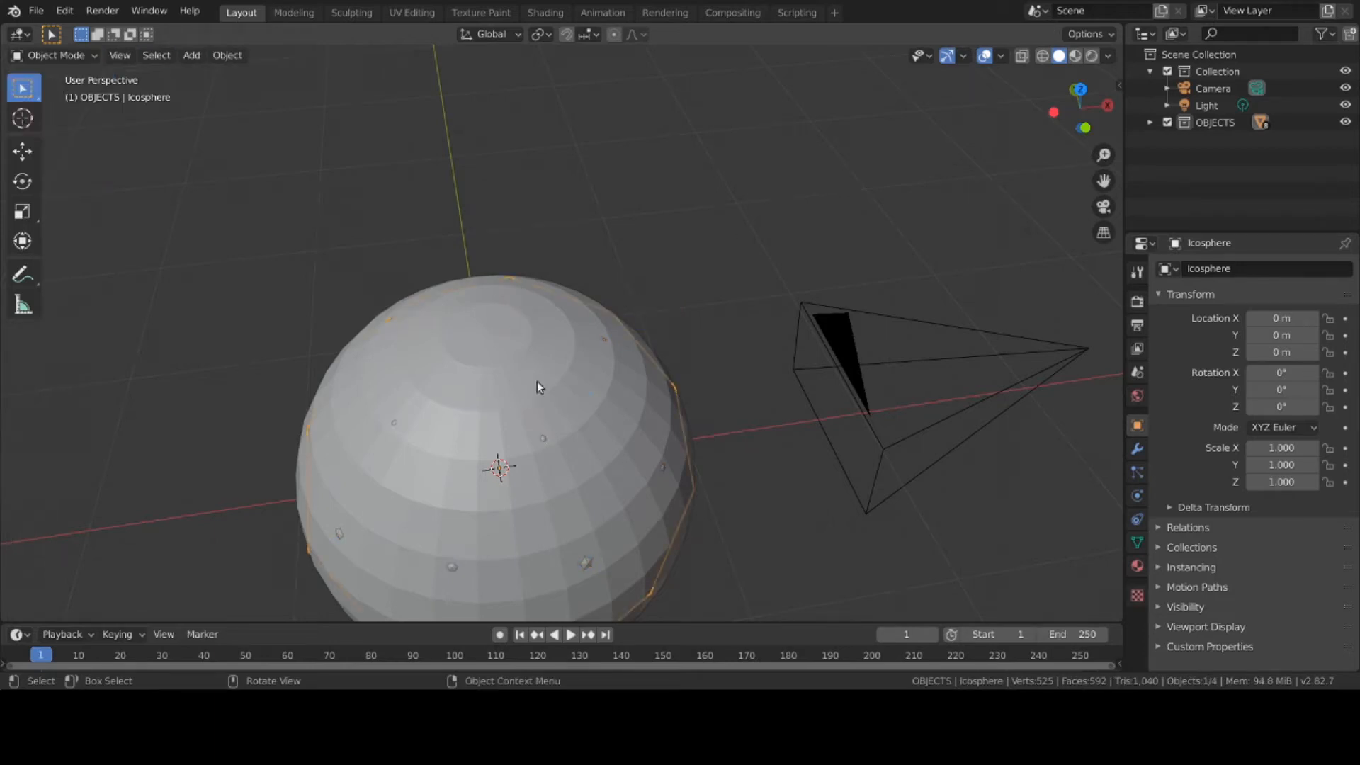
pyautogui.moveTo(525, 385); pyautogui.dragTo(529, 262, button='middle')
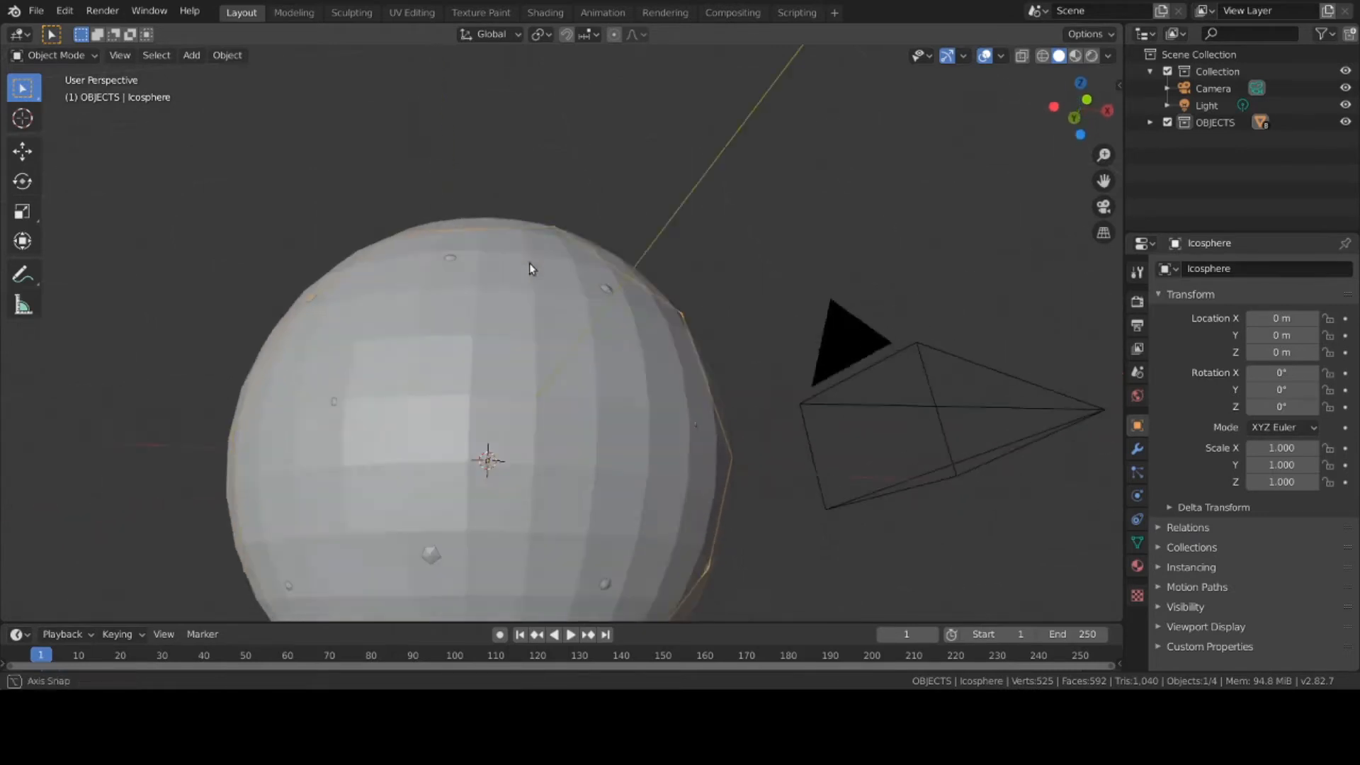
pyautogui.click(532, 338)
pyautogui.scroll(-3, 532, 342)
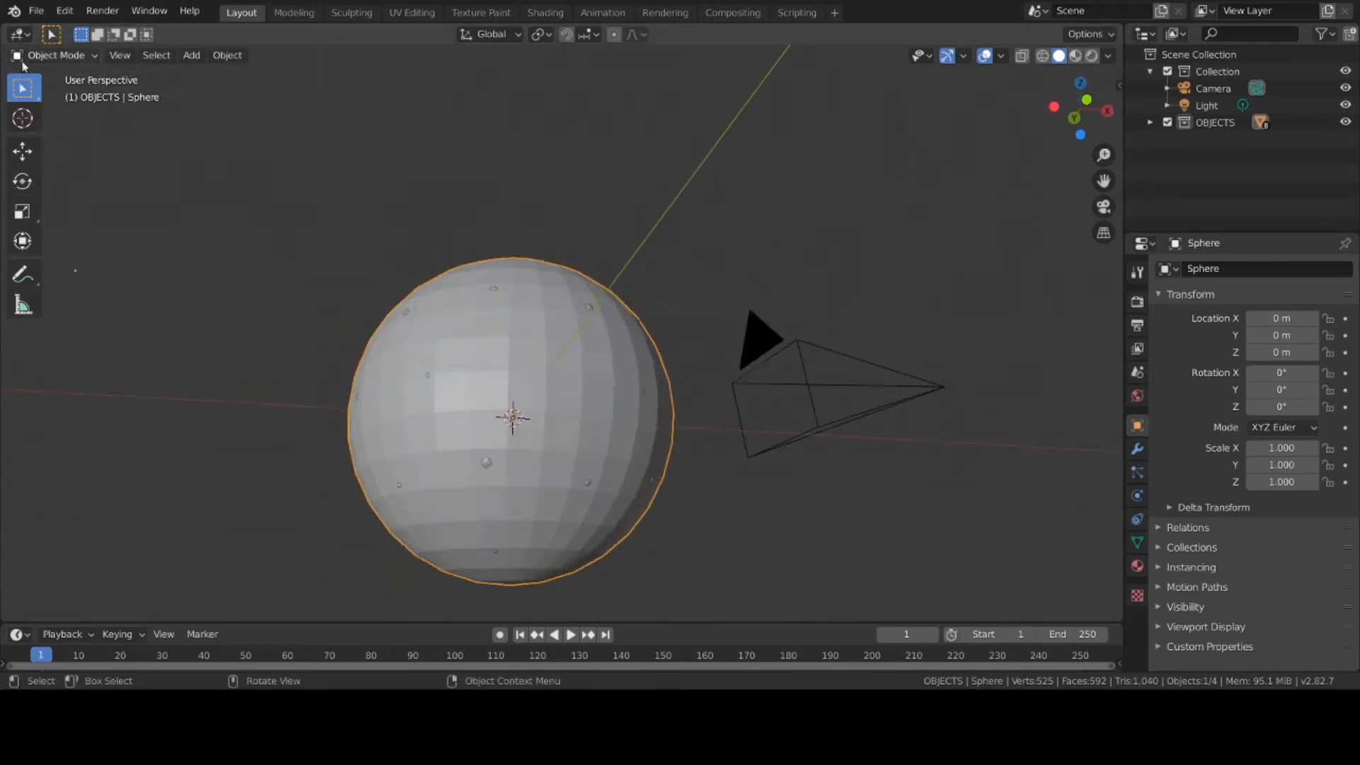
# Enter Edit Mode on the UV sphere and select all of its faces
pyautogui.click(51, 55)
pyautogui.click(53, 93)
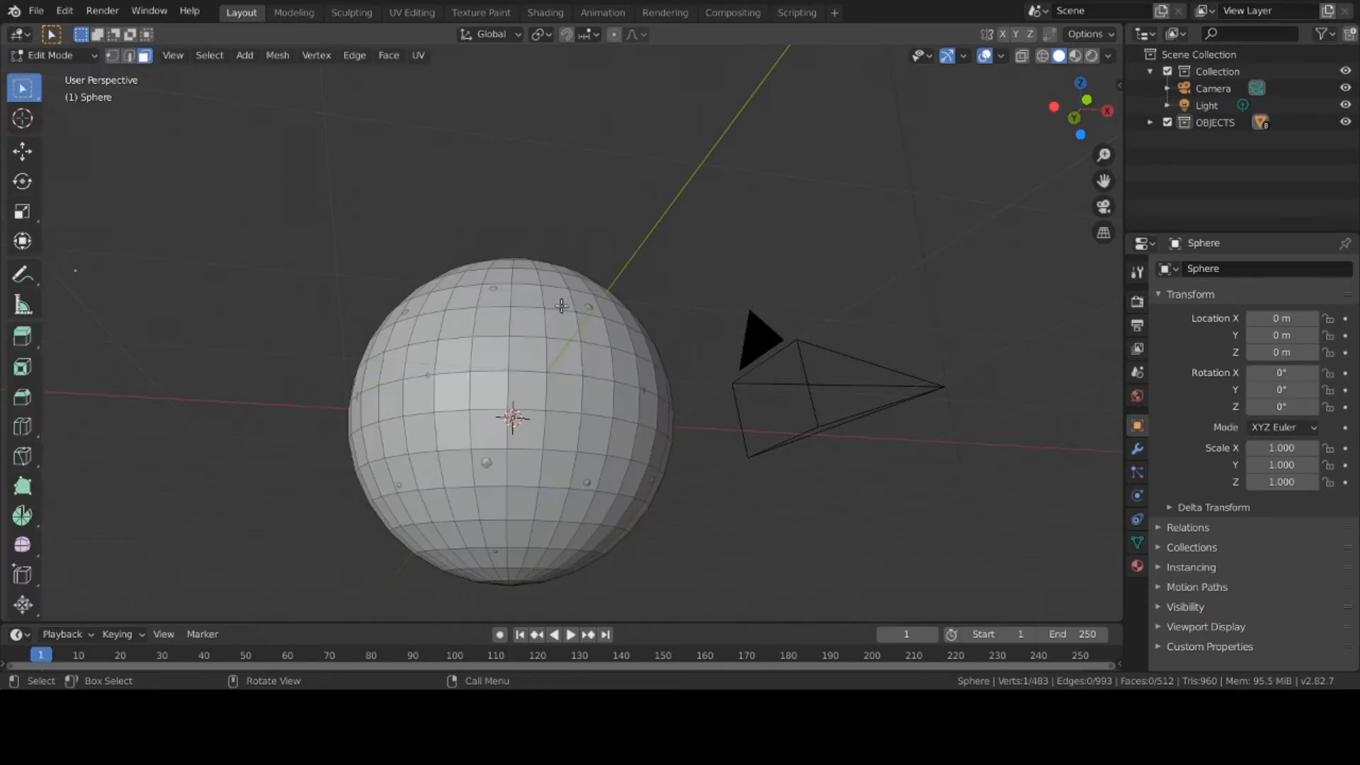
pyautogui.press('a')
pyautogui.moveTo(568, 321); pyautogui.dragTo(582, 446, button='middle')
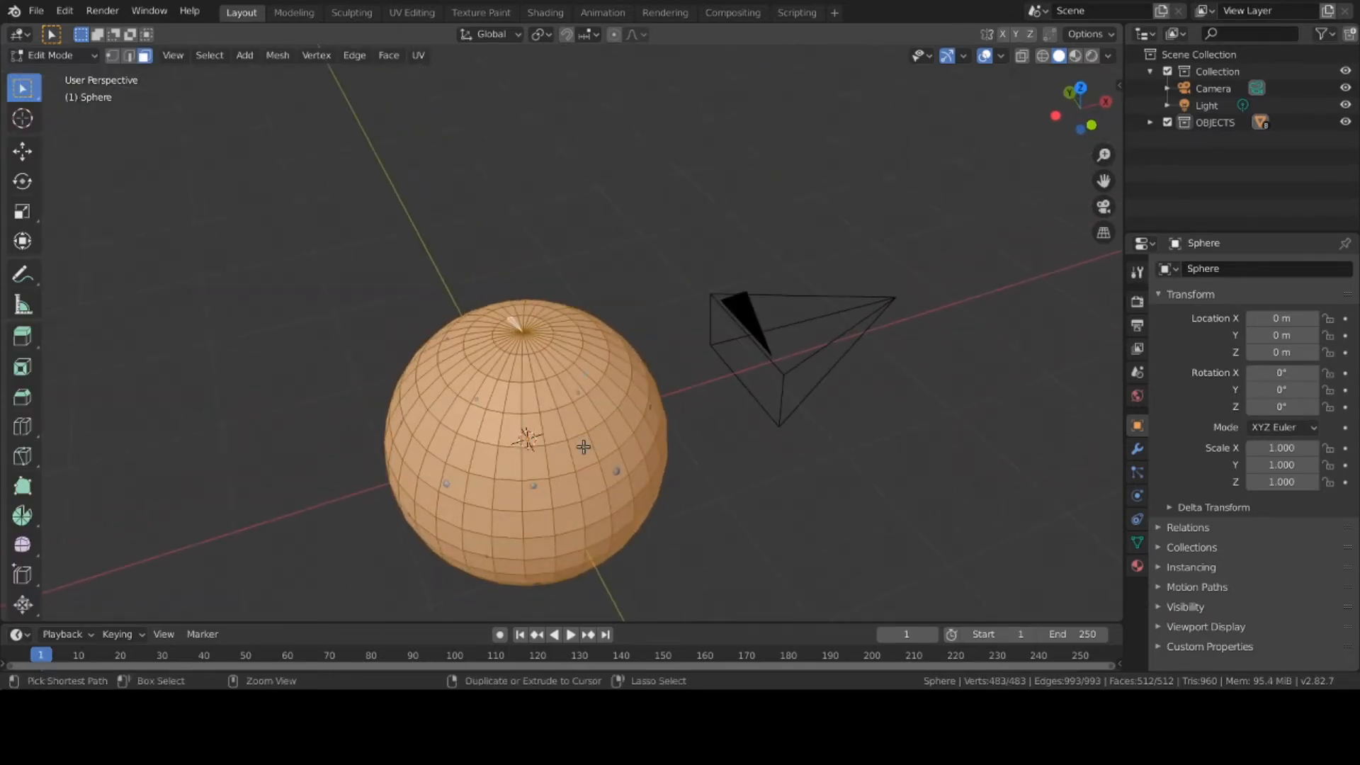
# Leave Edit Mode, select the ico sphere inside the UV sphere and enter Edit Mode on it
pyautogui.press('Tab')
pyautogui.click(583, 447)
pyautogui.press('Tab')
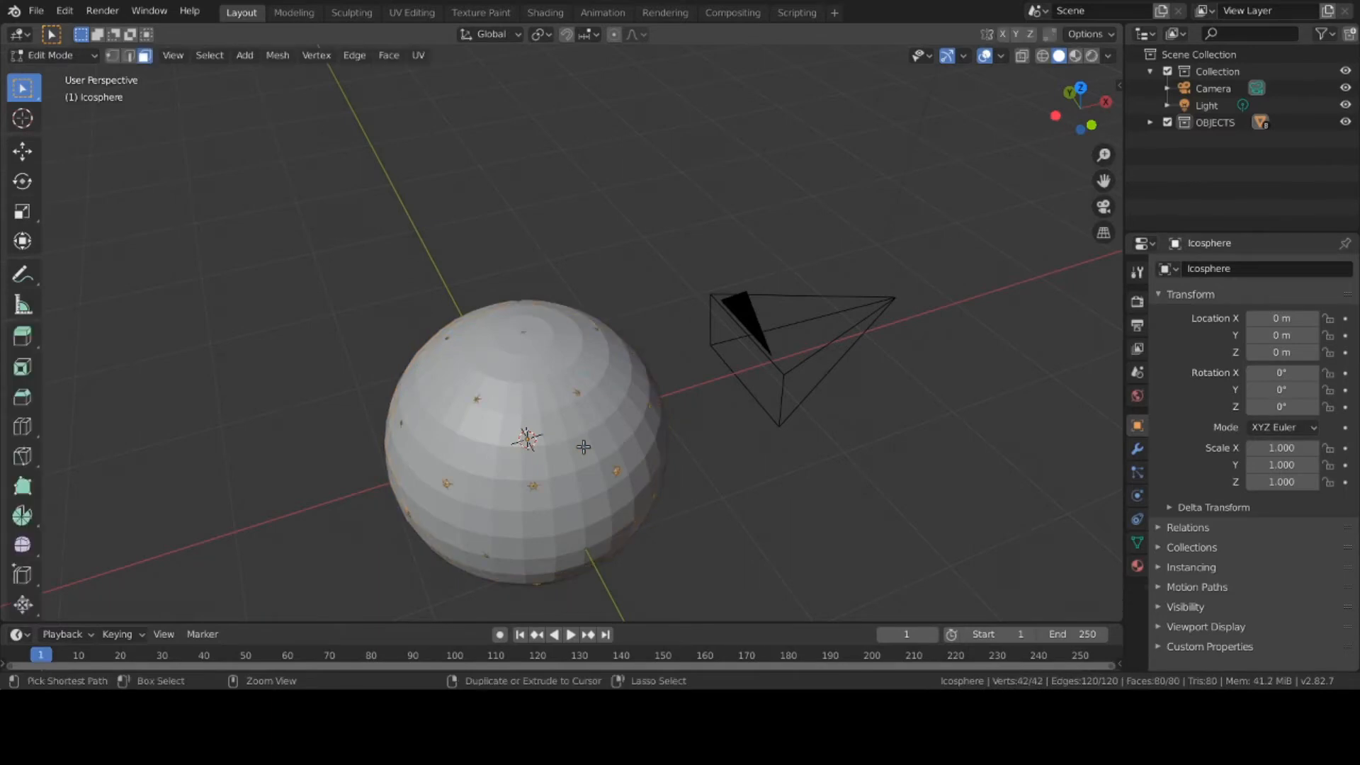
# Return to Object Mode and delete both the ico sphere and the UV sphere around it
pyautogui.click(39, 54)
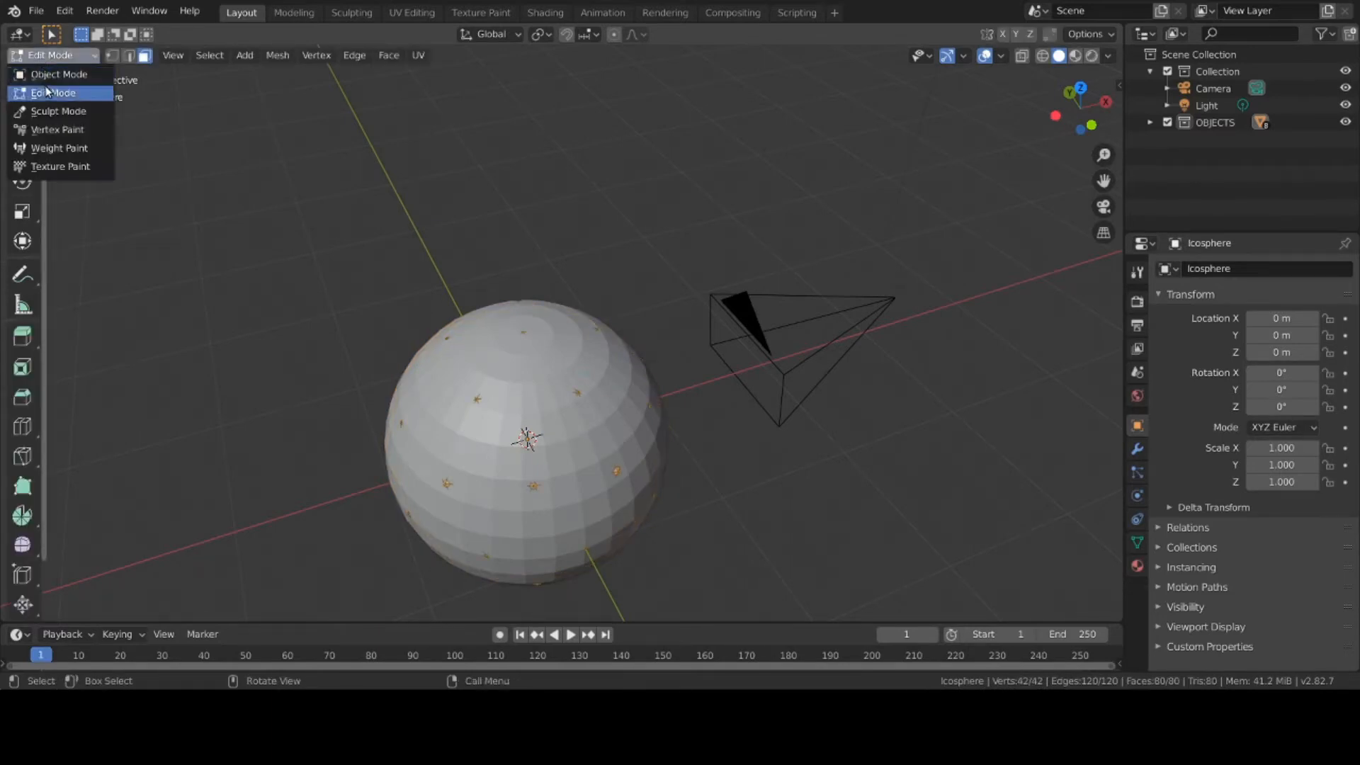
pyautogui.click(50, 73)
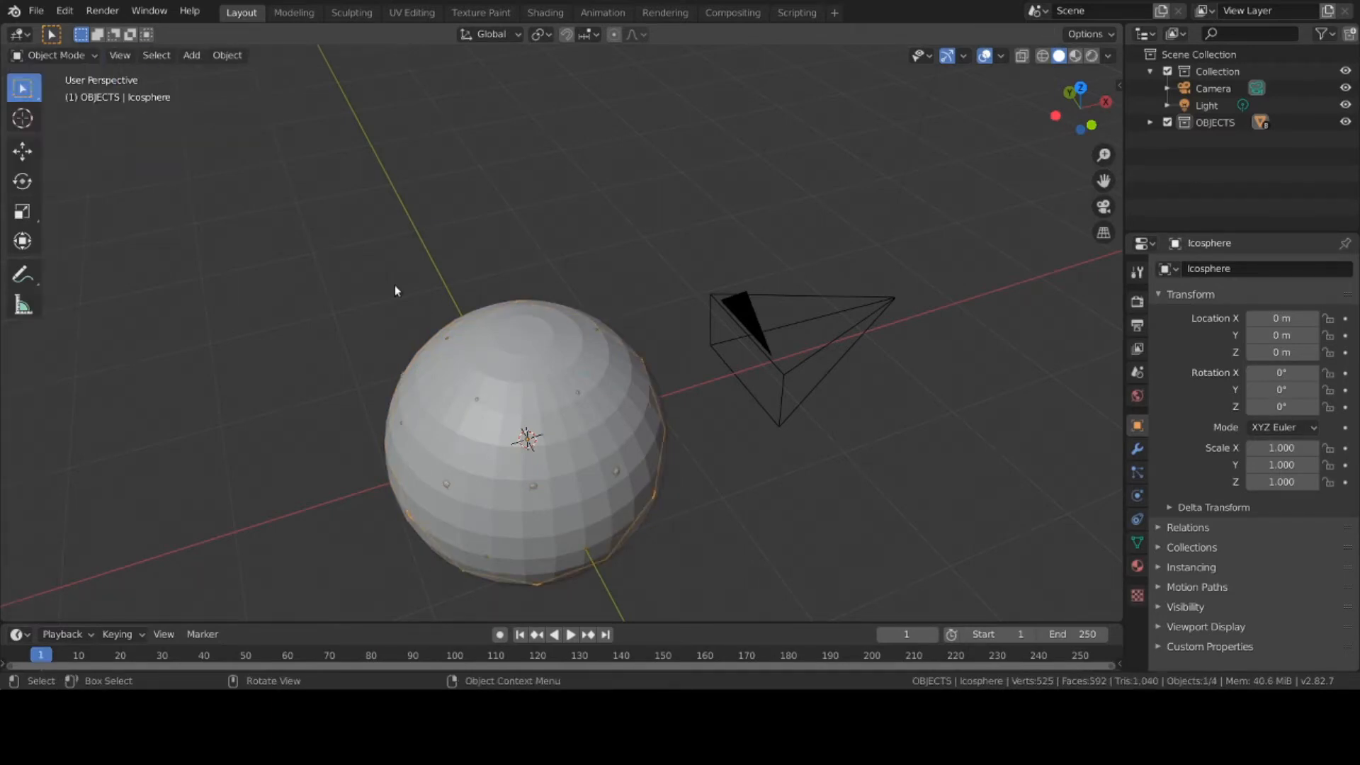
pyautogui.press('x')
pyautogui.click(393, 284)
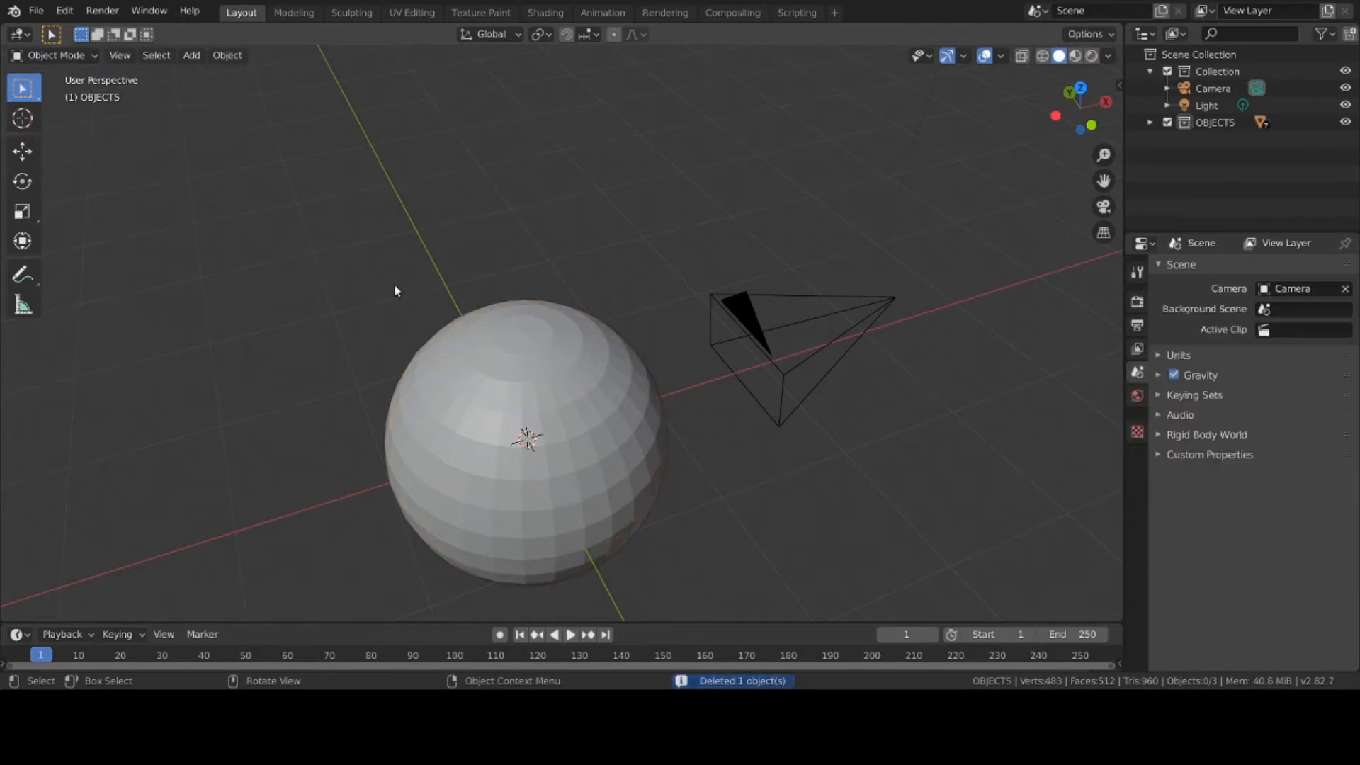
pyautogui.click(623, 414)
pyautogui.press('x')
pyautogui.click(623, 414)
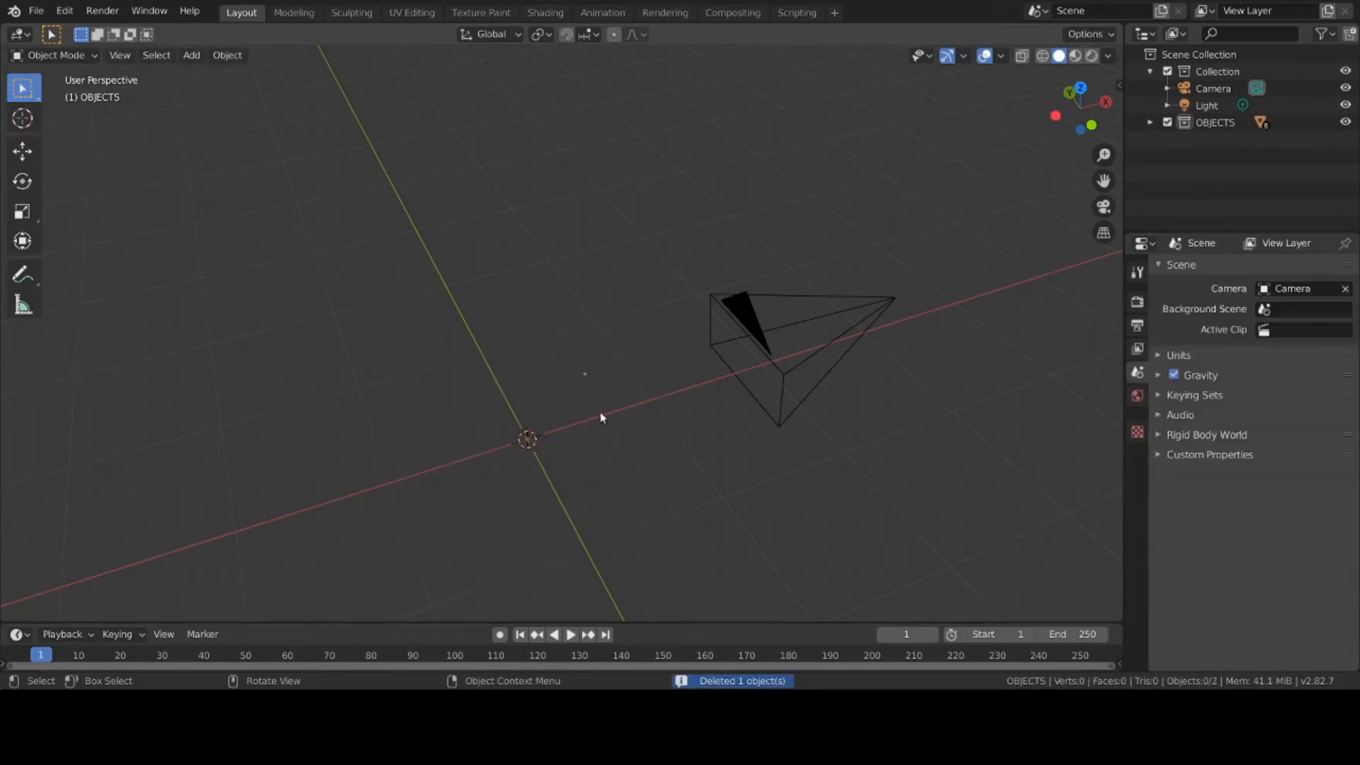
# Add a new ico sphere mesh at the origin and inspect its triangular faces from another angle
pyautogui.click(193, 59)
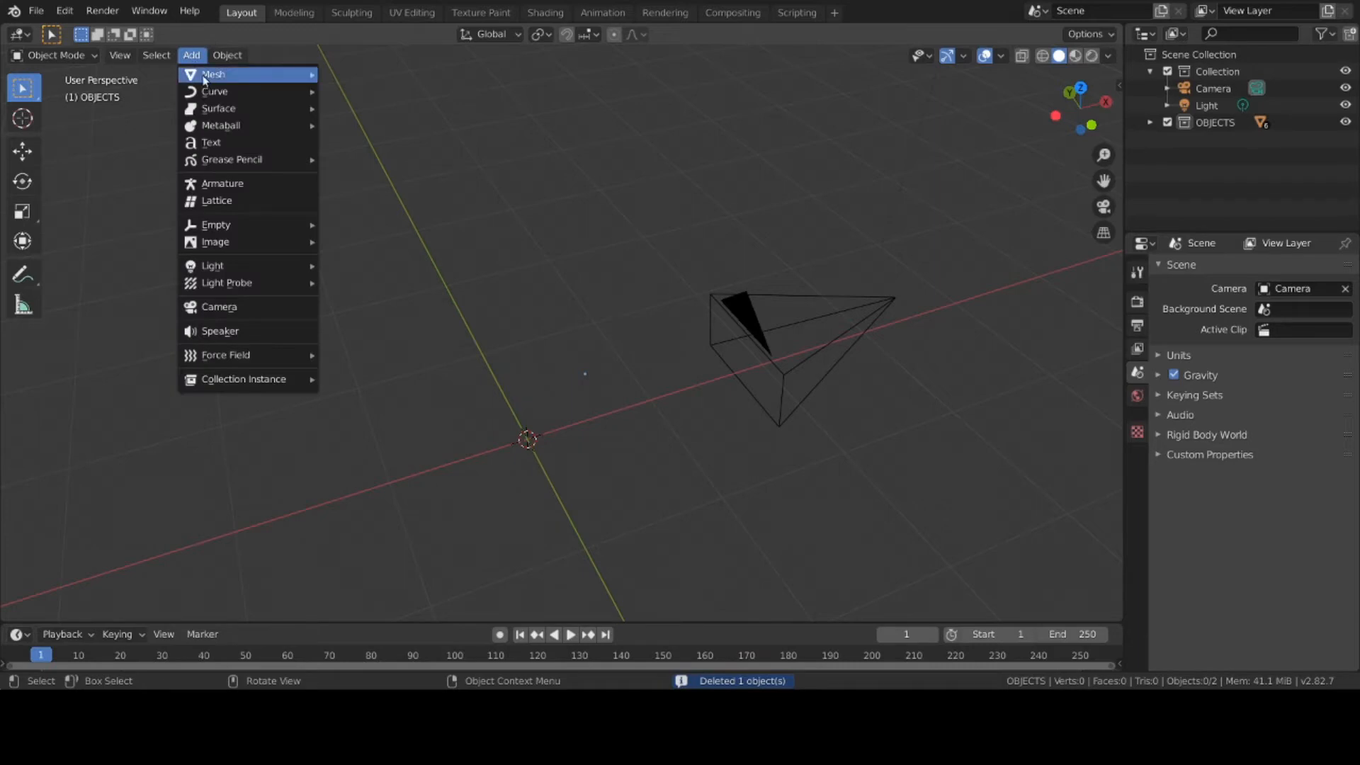
pyautogui.moveTo(233, 75)
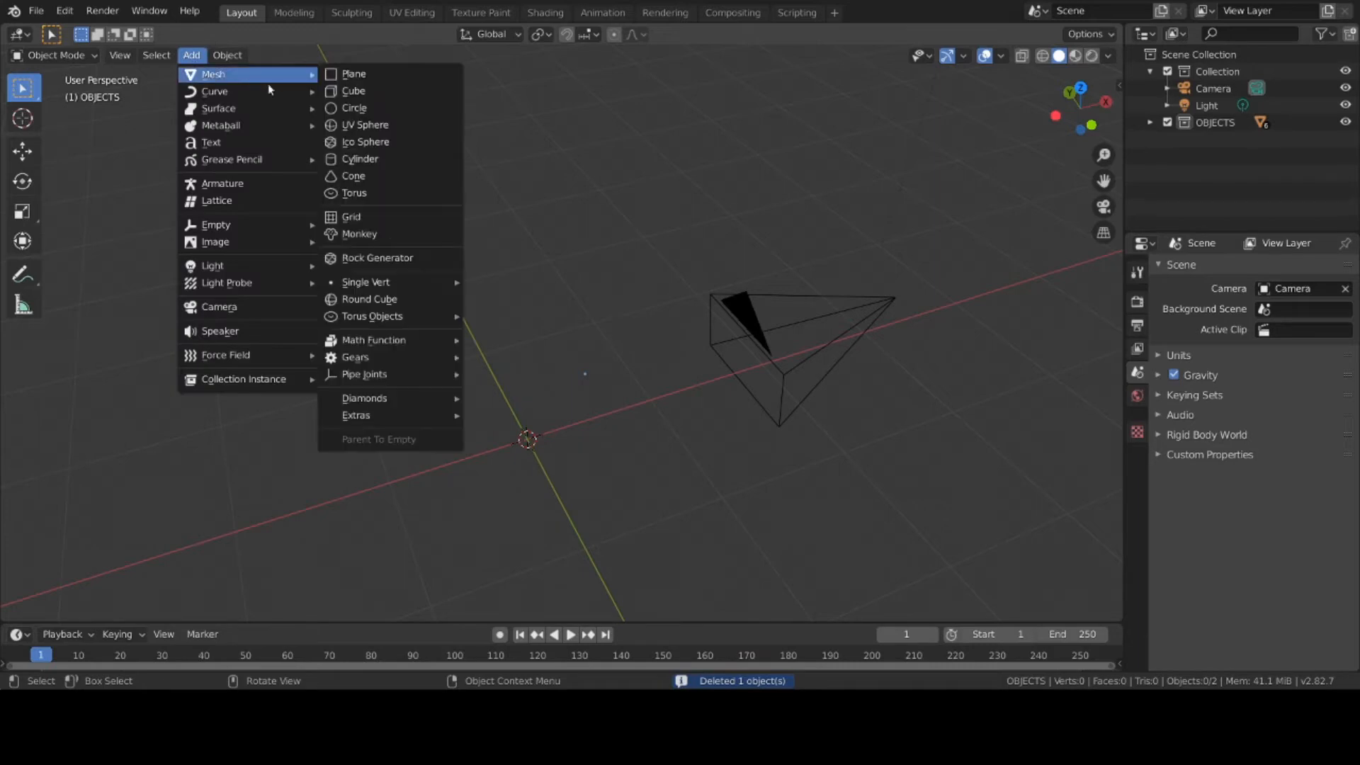
pyautogui.click(369, 142)
pyautogui.scroll(3, 618, 330)
pyautogui.scroll(-2, 619, 330)
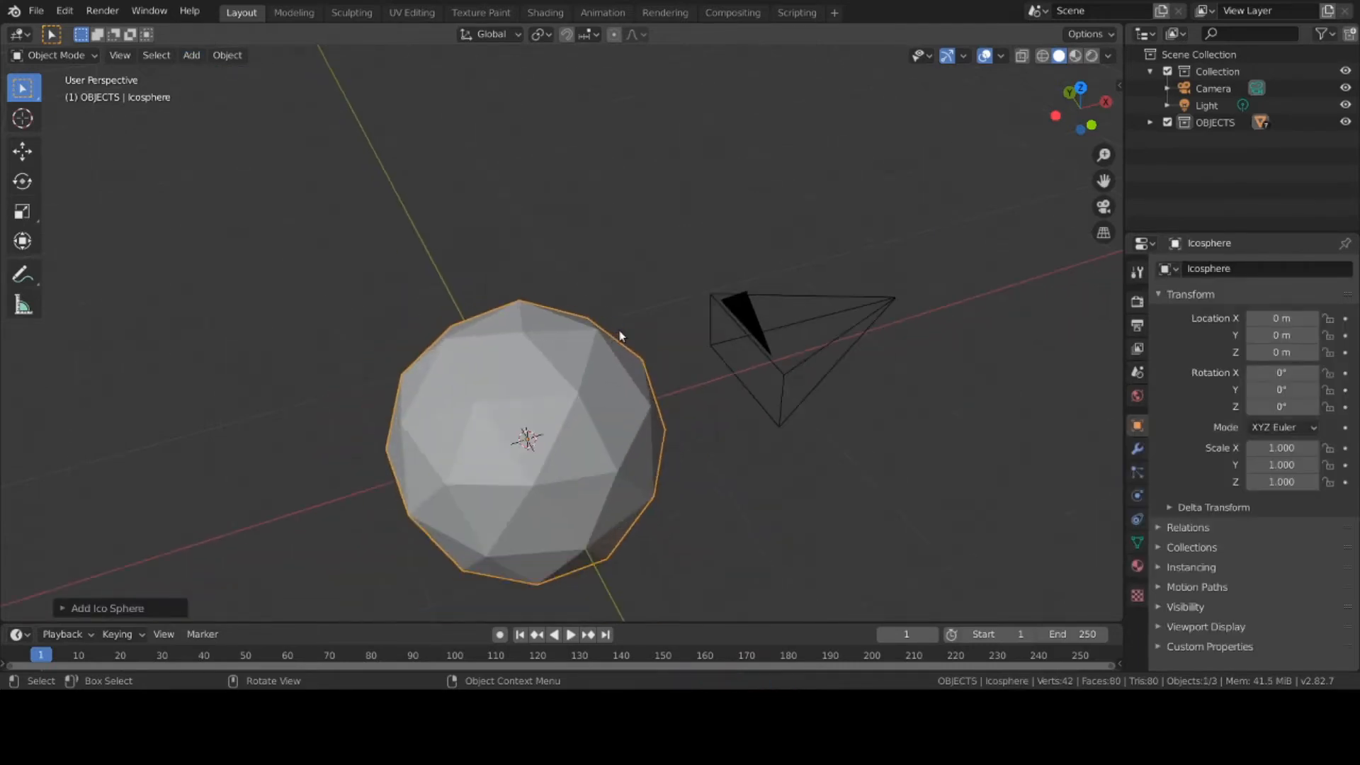
pyautogui.moveTo(618, 330); pyautogui.dragTo(820, 398, button='middle')
pyautogui.scroll(2, 782, 273)
pyautogui.scroll(1, 774, 269)
pyautogui.scroll(-2, 775, 269)
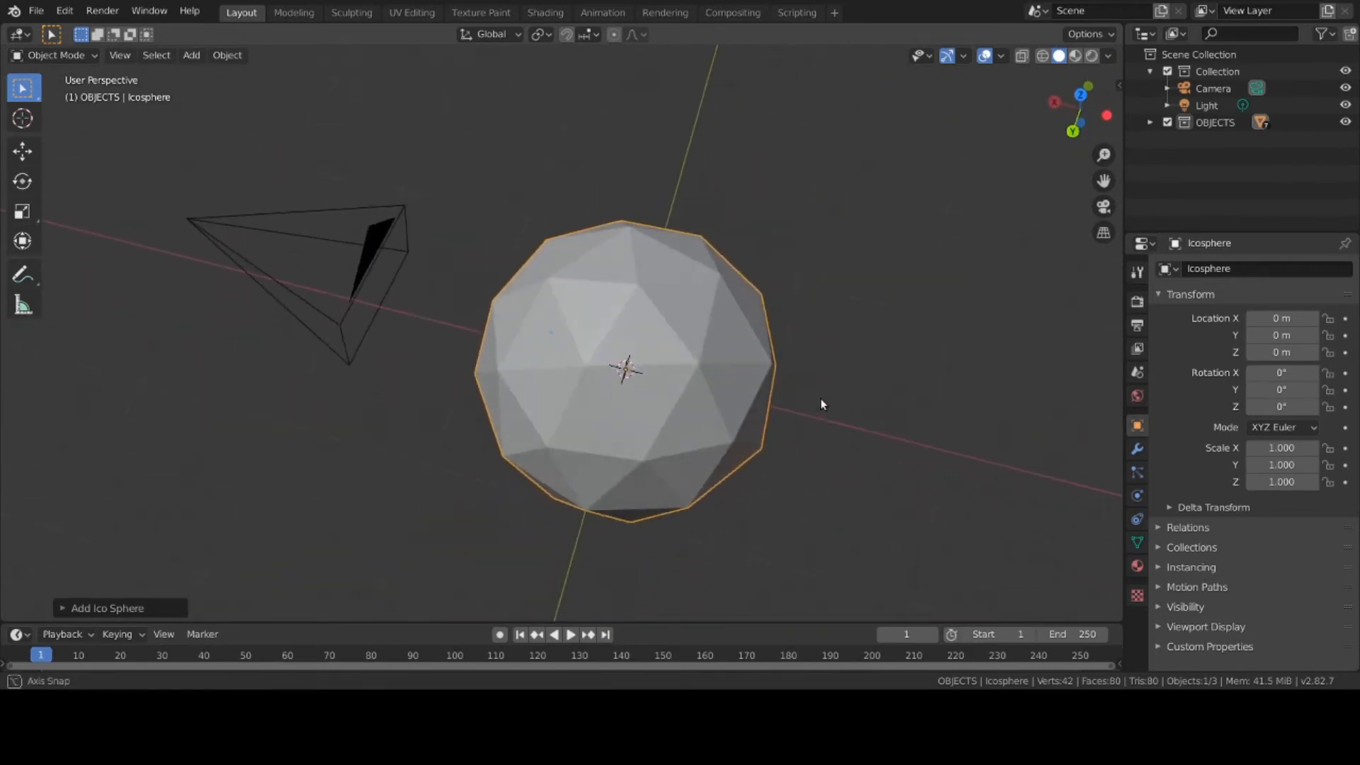
pyautogui.scroll(1, 729, 399)
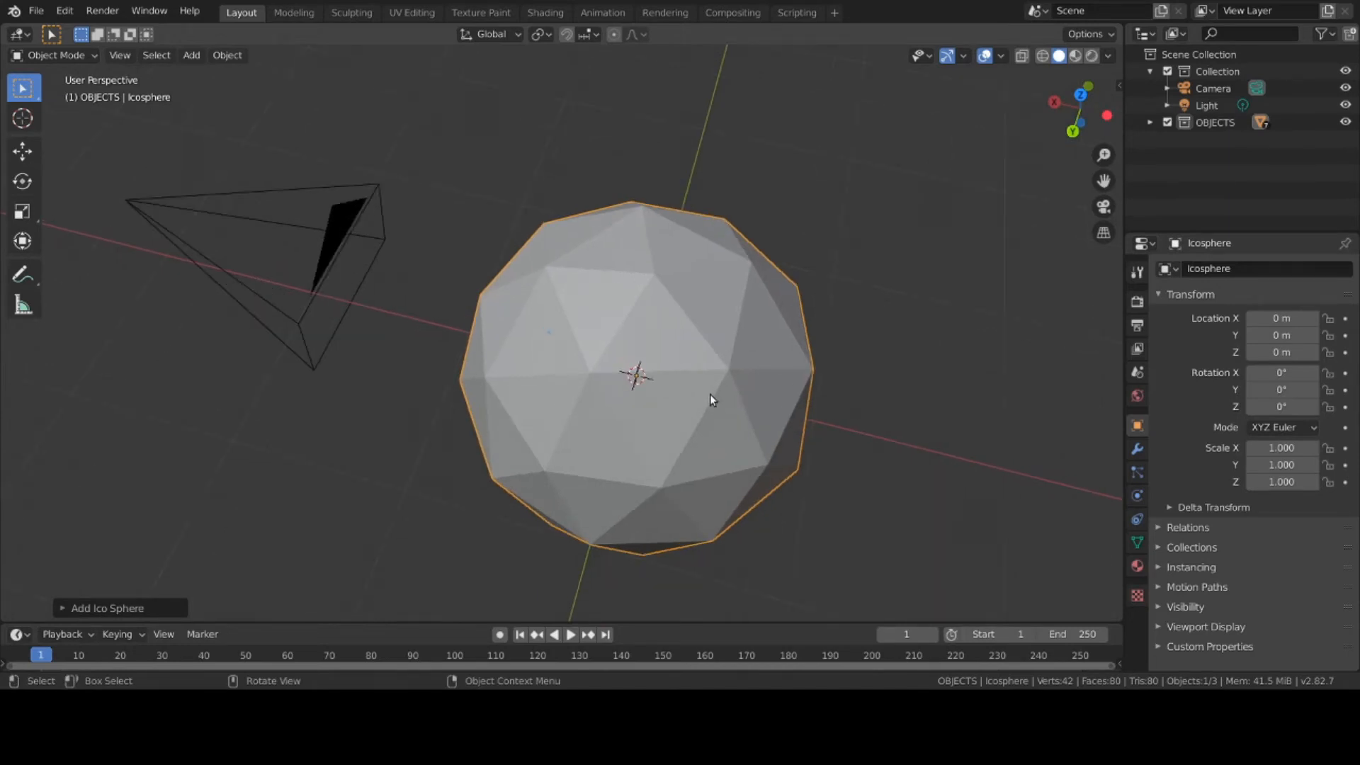
# Enter Edit Mode on the ico sphere and subdivide all of its faces once
pyautogui.click(44, 56)
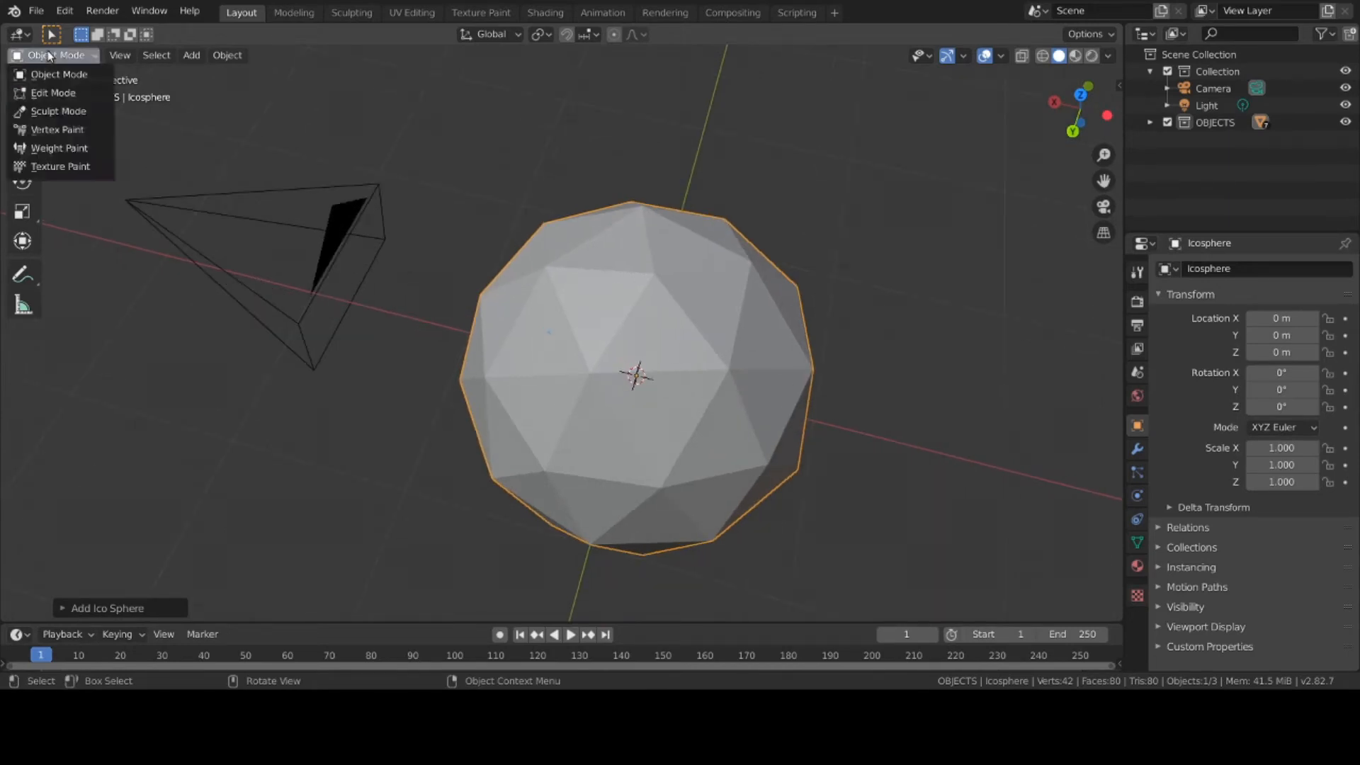
pyautogui.click(68, 92)
pyautogui.moveTo(728, 456); pyautogui.dragTo(726, 339, button='middle')
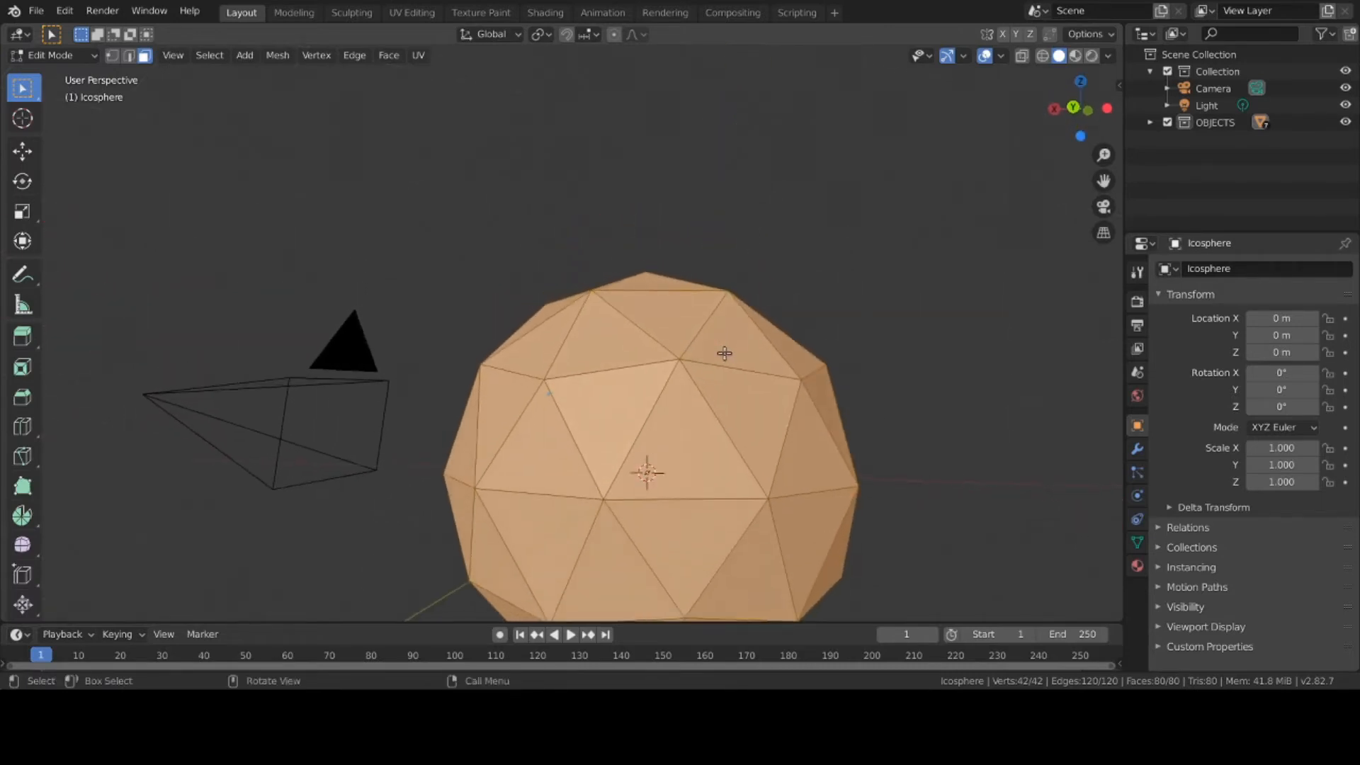
pyautogui.rightClick(724, 353)
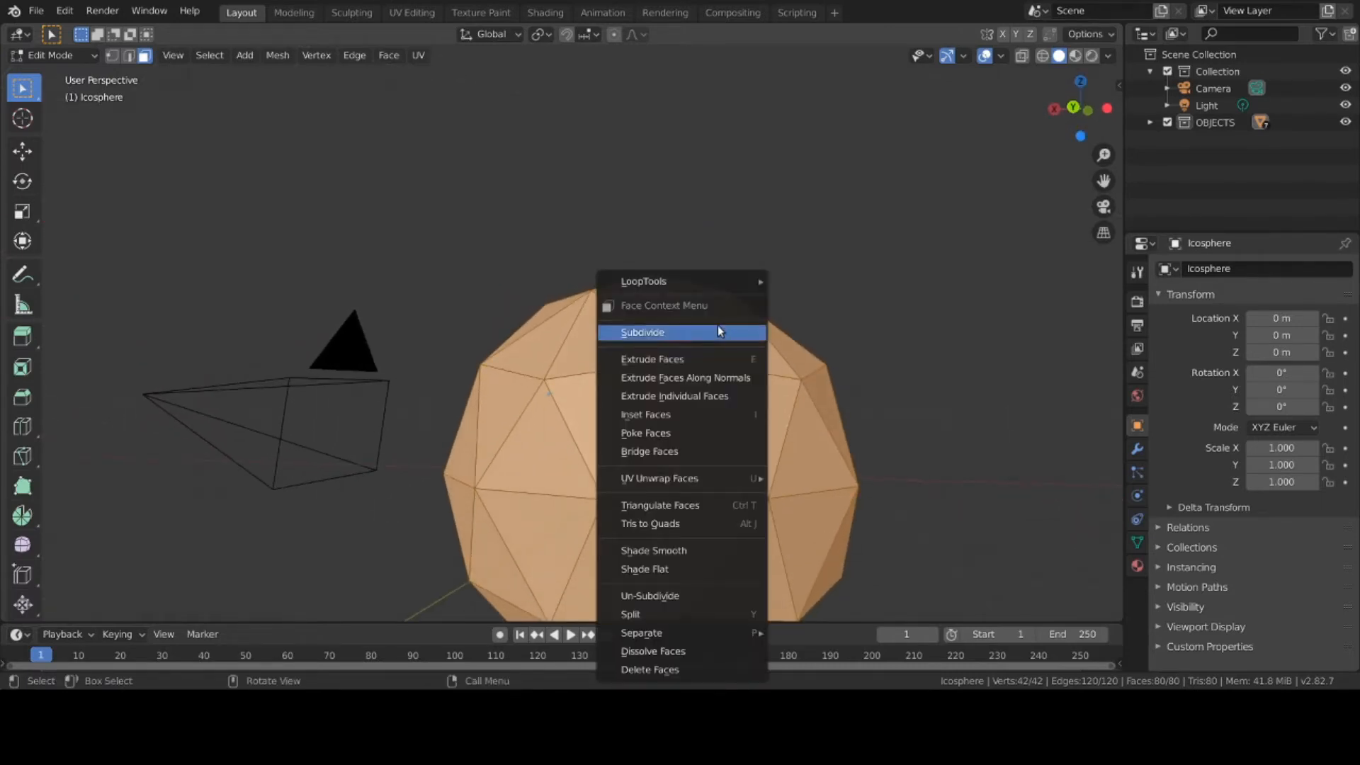
pyautogui.click(717, 326)
pyautogui.rightClick(717, 325)
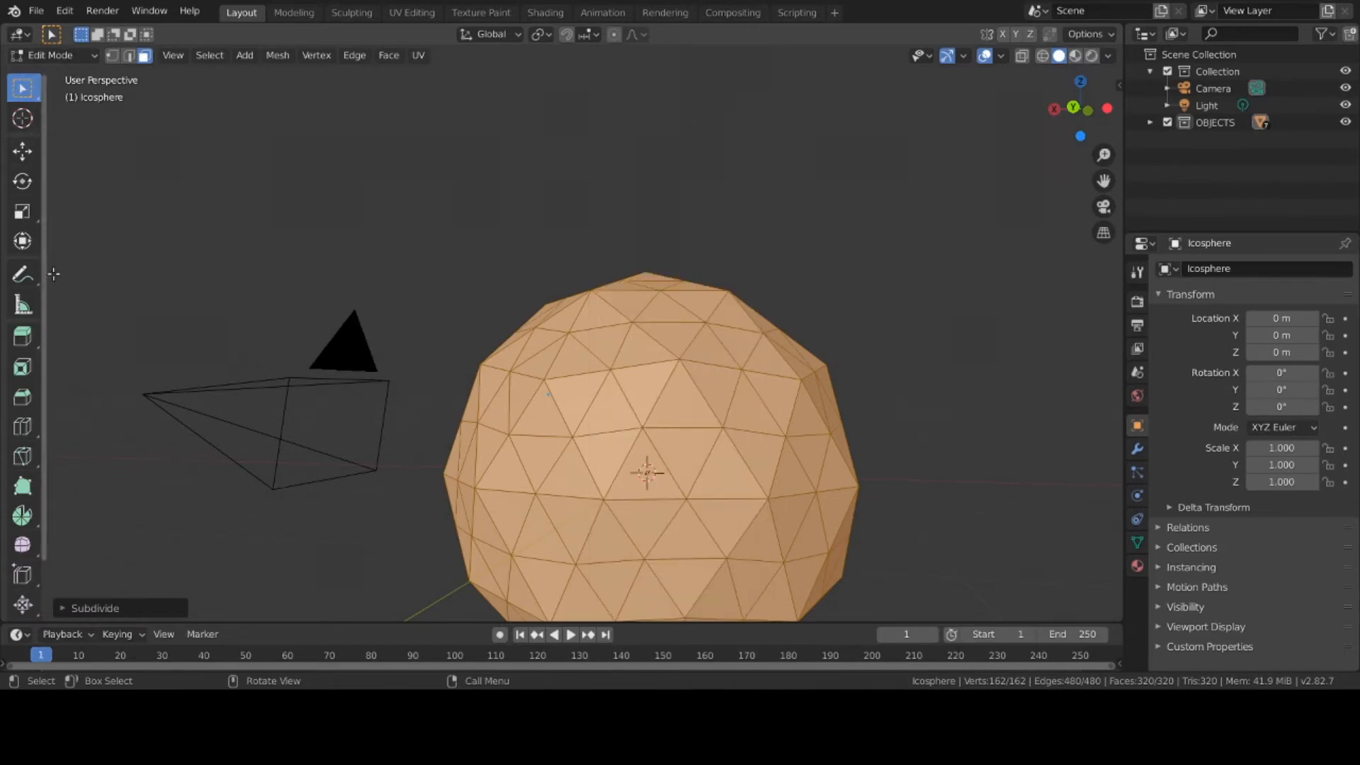
# Trace the angular outline along the top of the ico sphere with the Annotate tool, then return to the selection tool
pyautogui.click(28, 280)
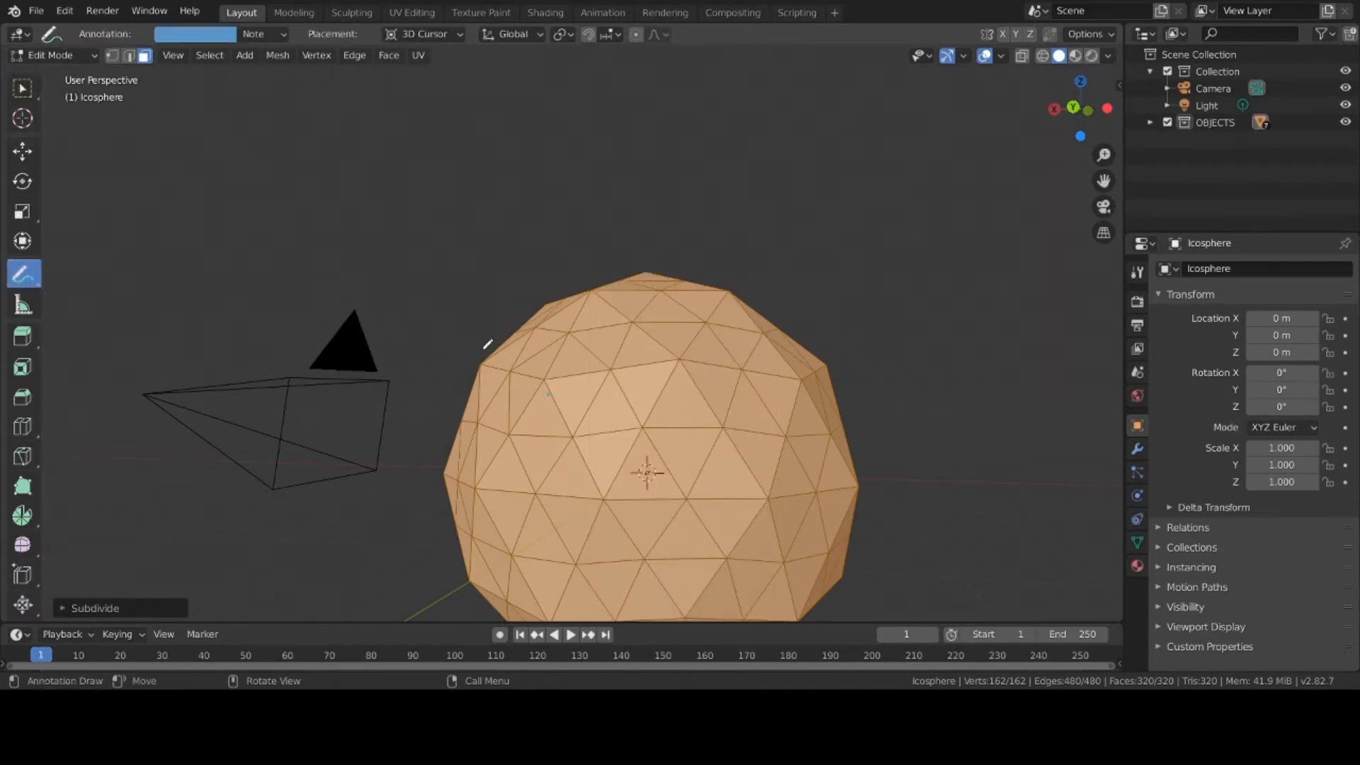
pyautogui.moveTo(492, 354)
pyautogui.mouseDown()
pyautogui.moveTo(522, 311)
pyautogui.moveTo(495, 333)
pyautogui.moveTo(652, 251)
pyautogui.moveTo(733, 280)
pyautogui.moveTo(828, 347)
pyautogui.moveTo(762, 309)
pyautogui.mouseUp()
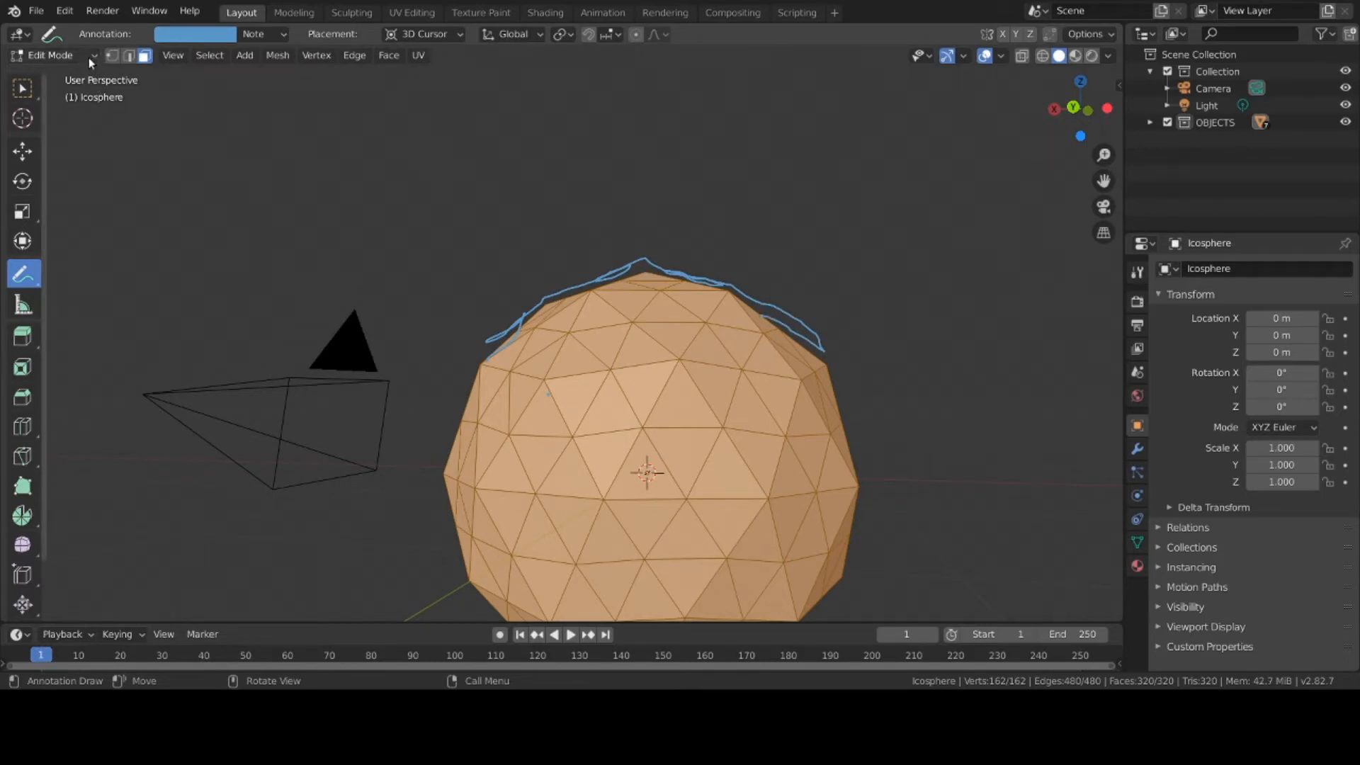
pyautogui.click(22, 88)
# Subdivide all faces of the ico sphere a second time and inspect the denser mesh
pyautogui.rightClick(576, 225)
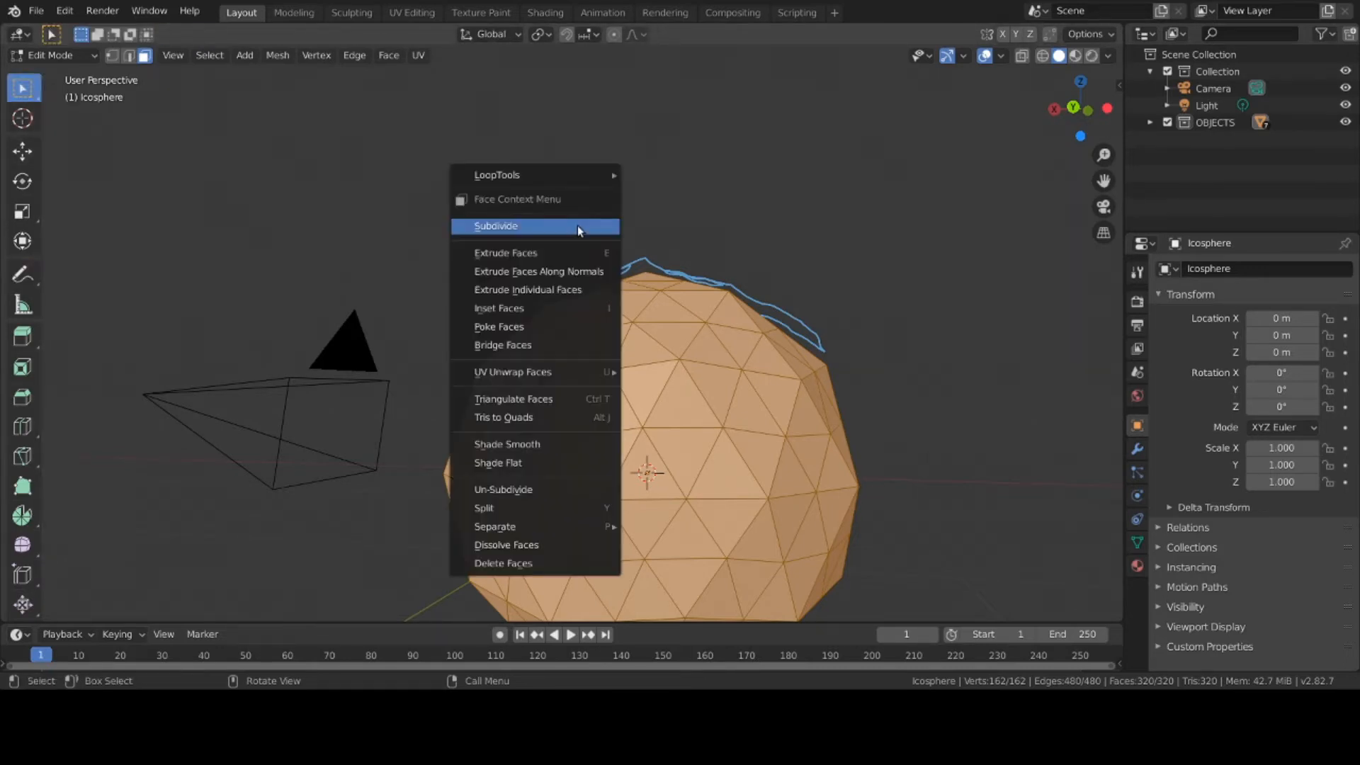
pyautogui.click(577, 225)
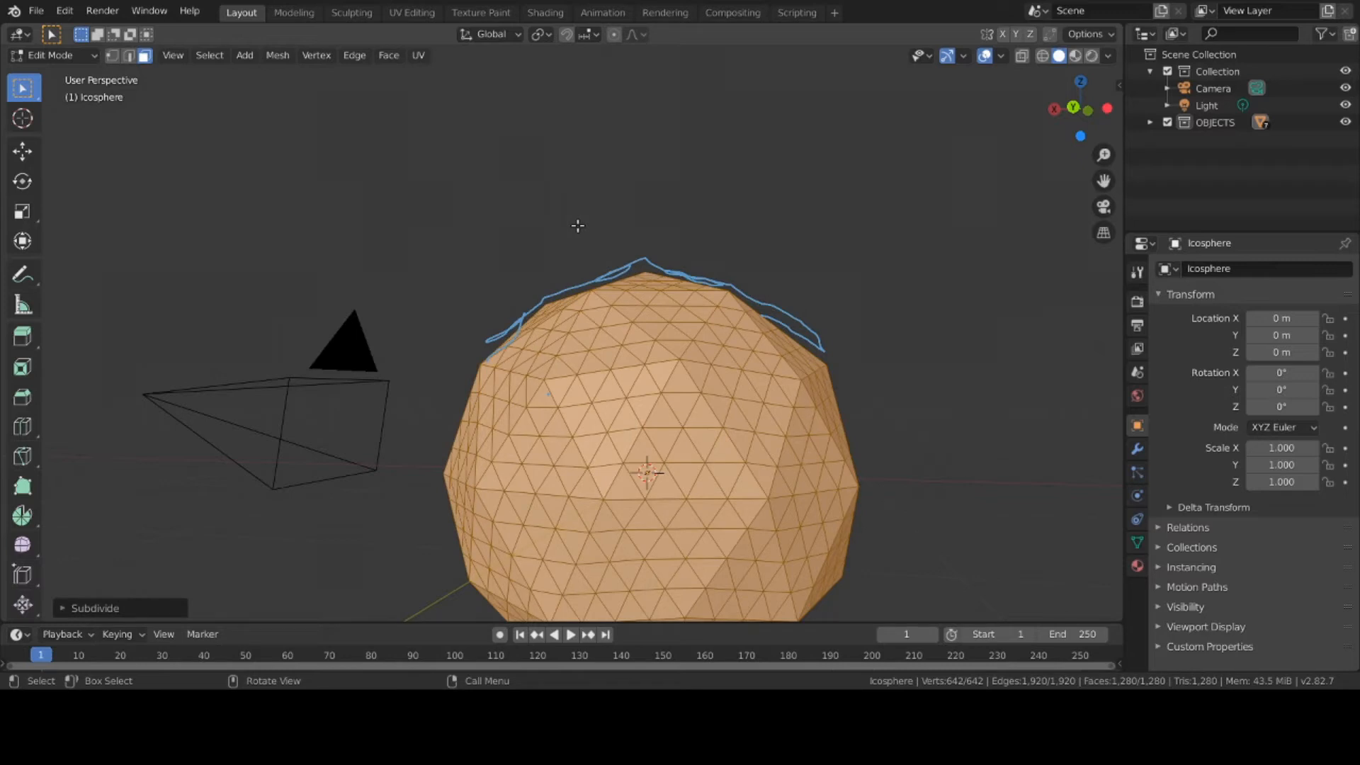
pyautogui.moveTo(571, 312); pyautogui.dragTo(121, 332, button='middle')
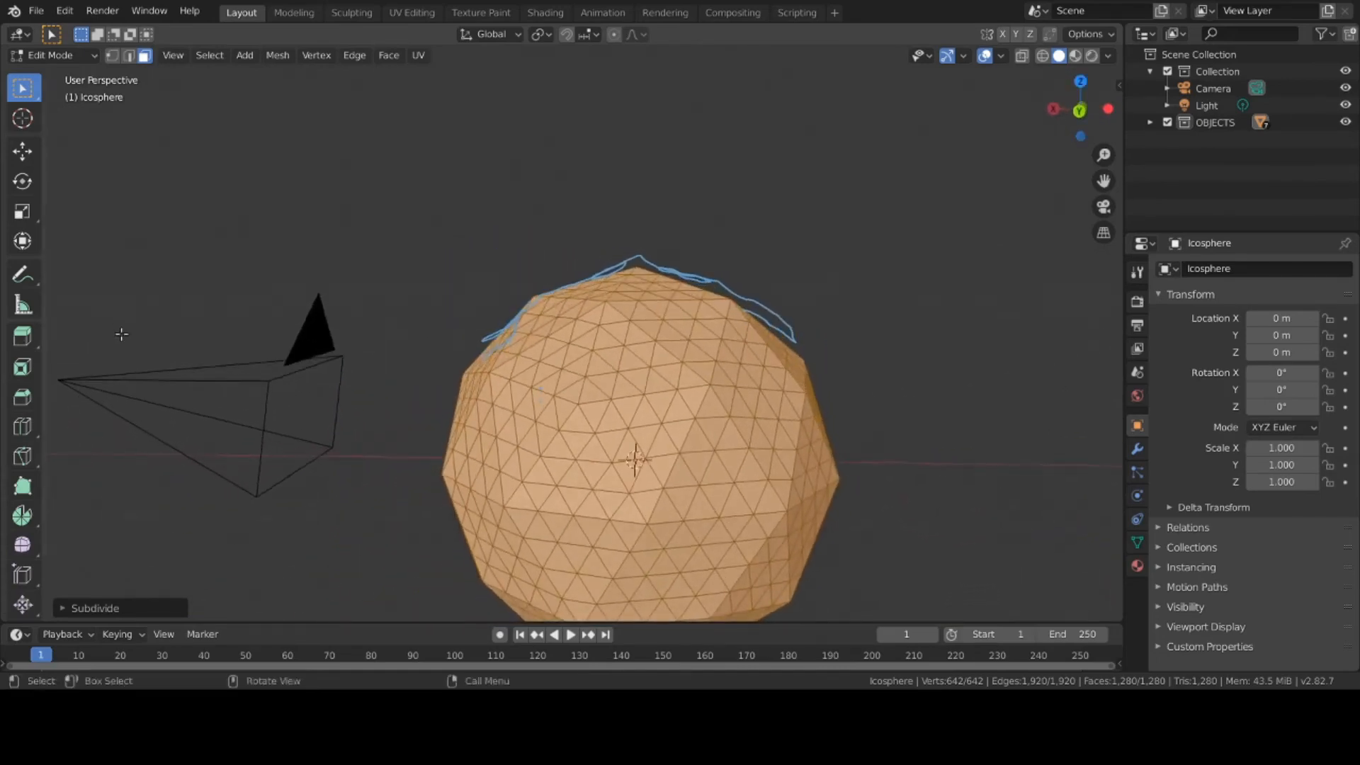
# Return to Object Mode, look over the ico sphere's faceted shape and deselect it
pyautogui.click(278, 55)
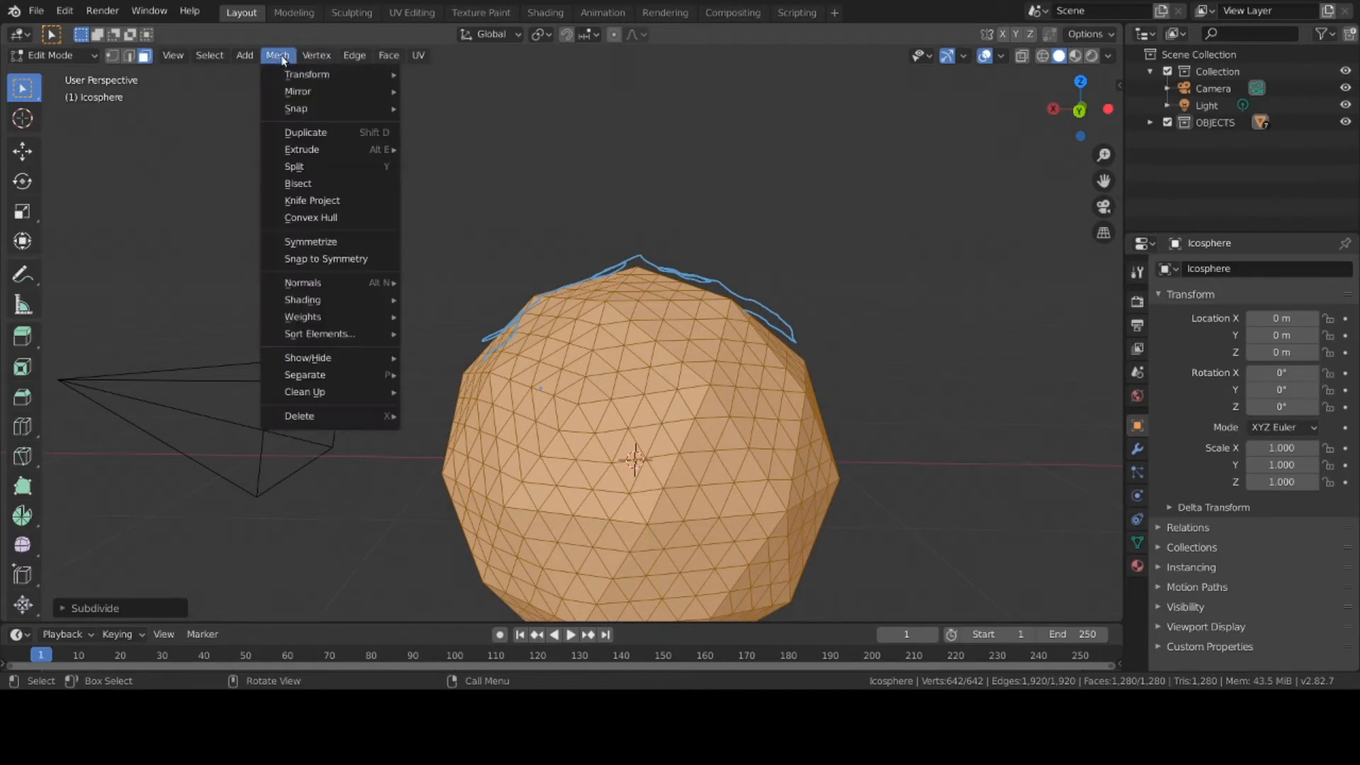
pyautogui.click(47, 55)
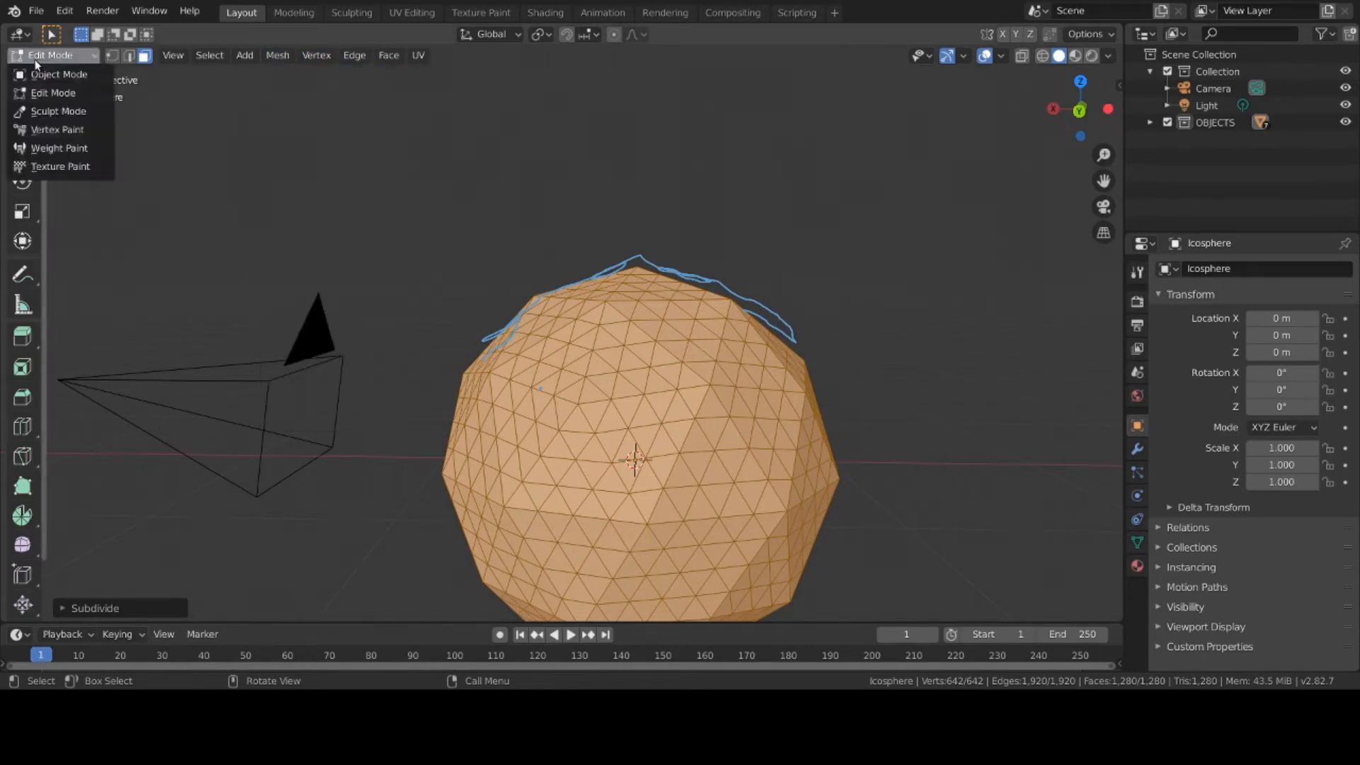
pyautogui.click(42, 75)
pyautogui.click(191, 55)
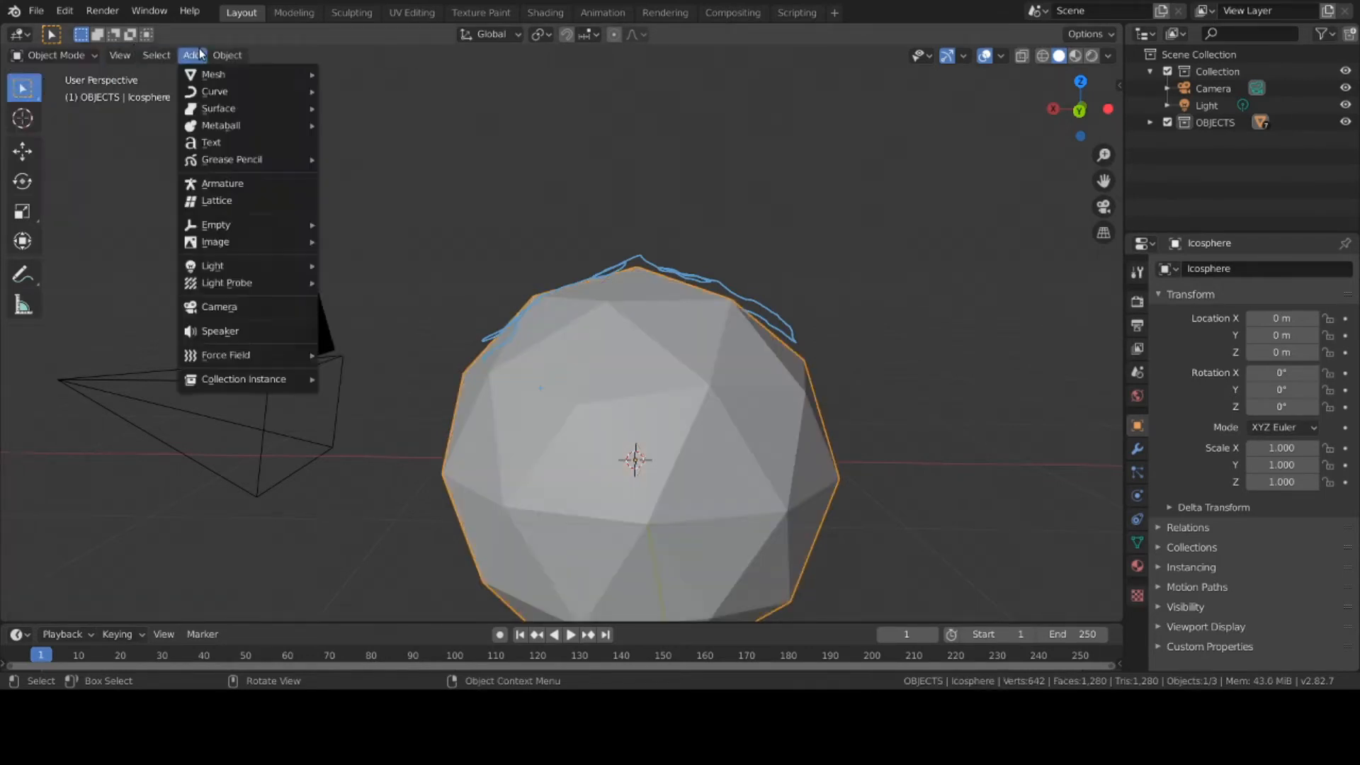
pyautogui.moveTo(214, 82)
pyautogui.click(620, 259)
pyautogui.moveTo(613, 398); pyautogui.dragTo(733, 426, button='middle')
pyautogui.click(657, 330)
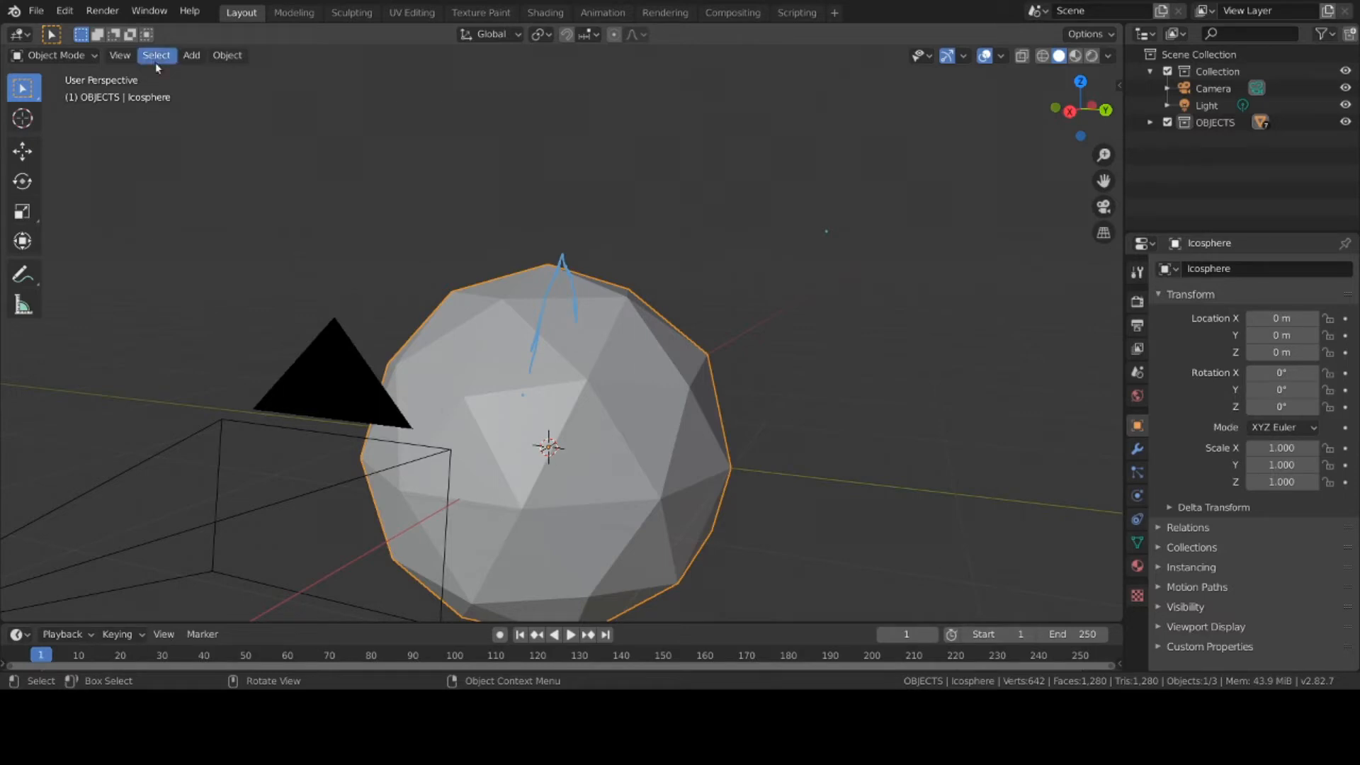
# Enter Edit Mode on the ico sphere again and erase the annotation strokes above it with the Annotate Eraser
pyautogui.click(70, 60)
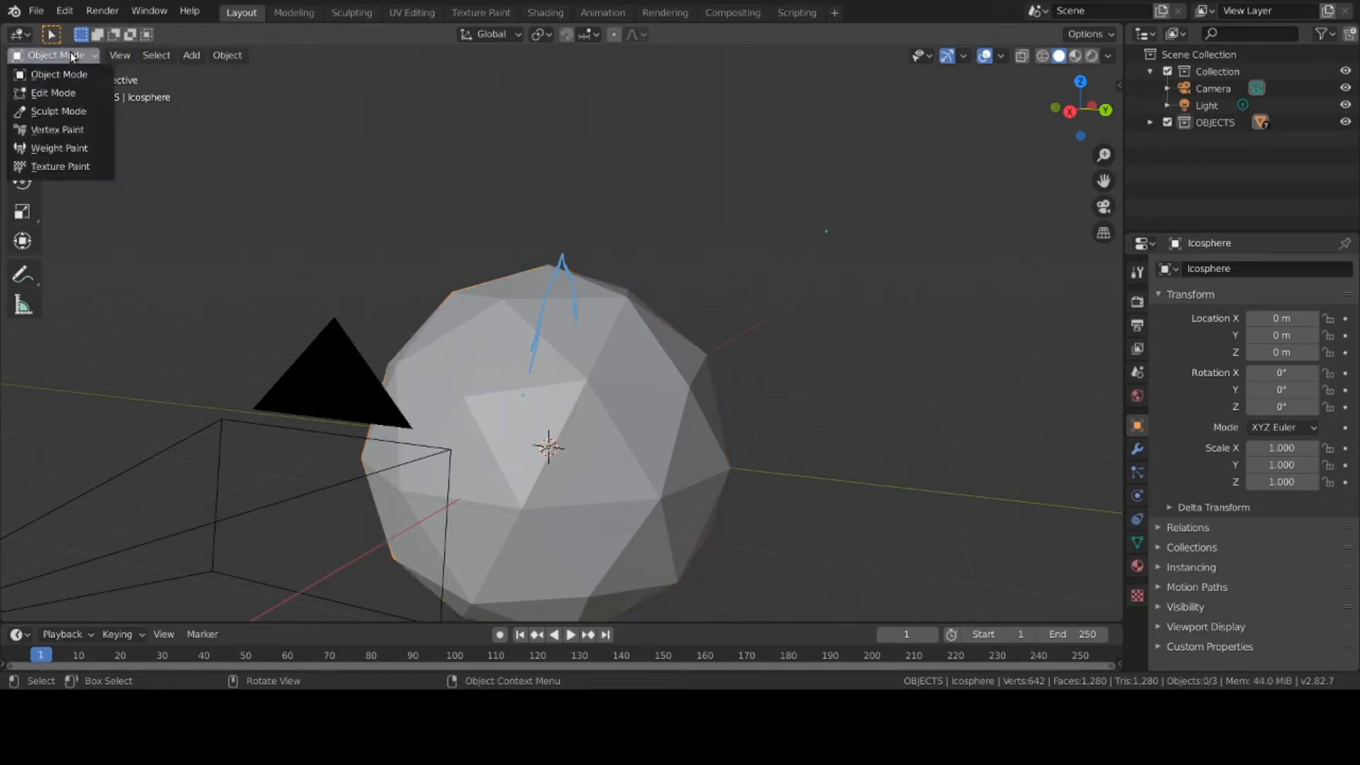
pyautogui.click(71, 94)
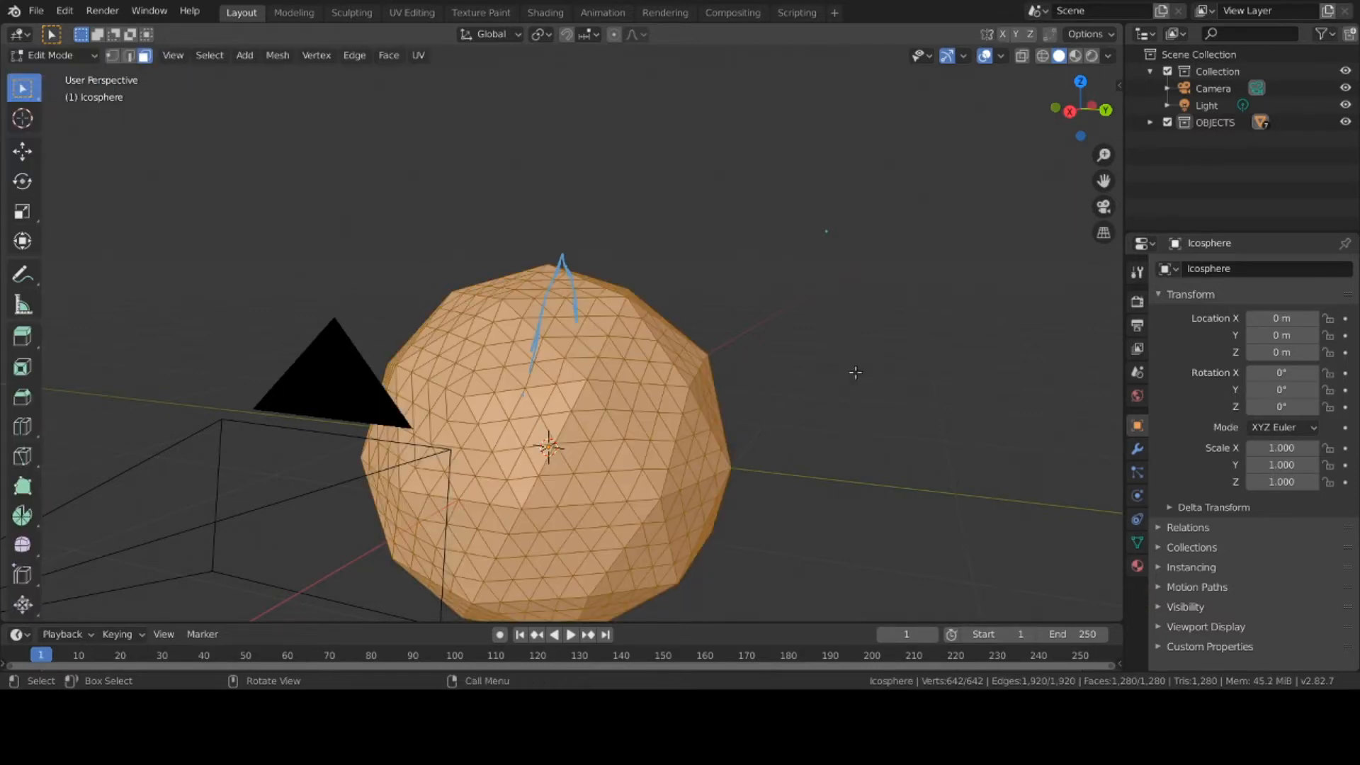
pyautogui.moveTo(856, 372); pyautogui.dragTo(664, 365, button='middle')
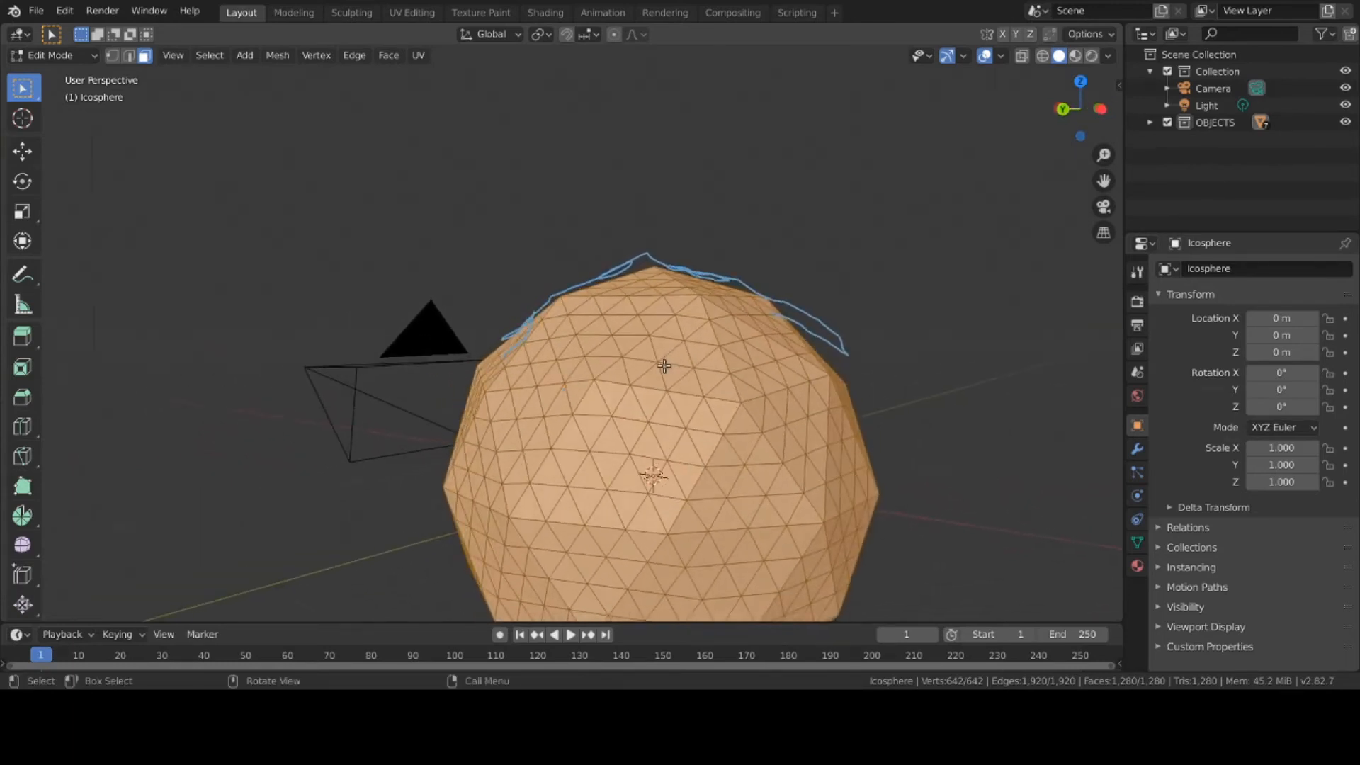
pyautogui.click(36, 279)
pyautogui.click(141, 379)
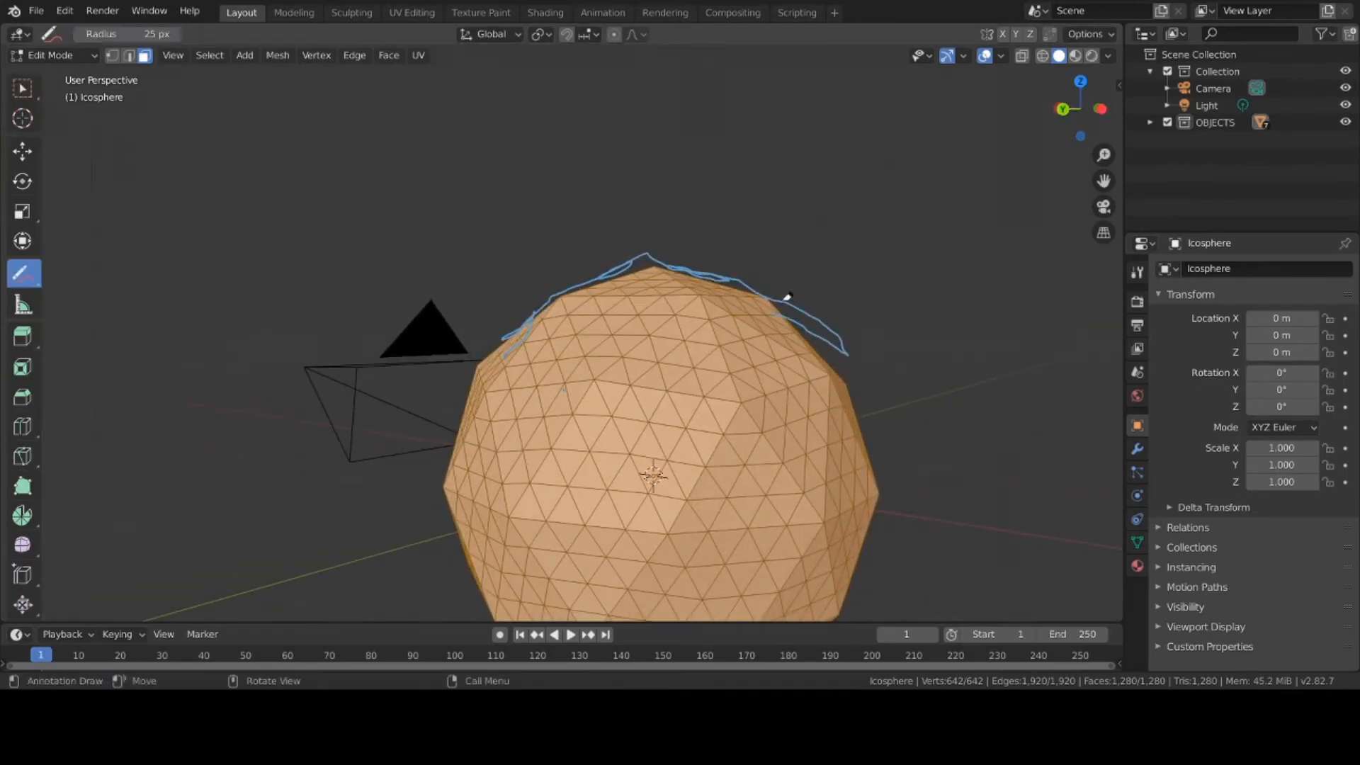
pyautogui.moveTo(784, 296)
pyautogui.mouseDown()
pyautogui.moveTo(621, 275)
pyautogui.moveTo(506, 333)
pyautogui.moveTo(768, 307)
pyautogui.mouseUp()
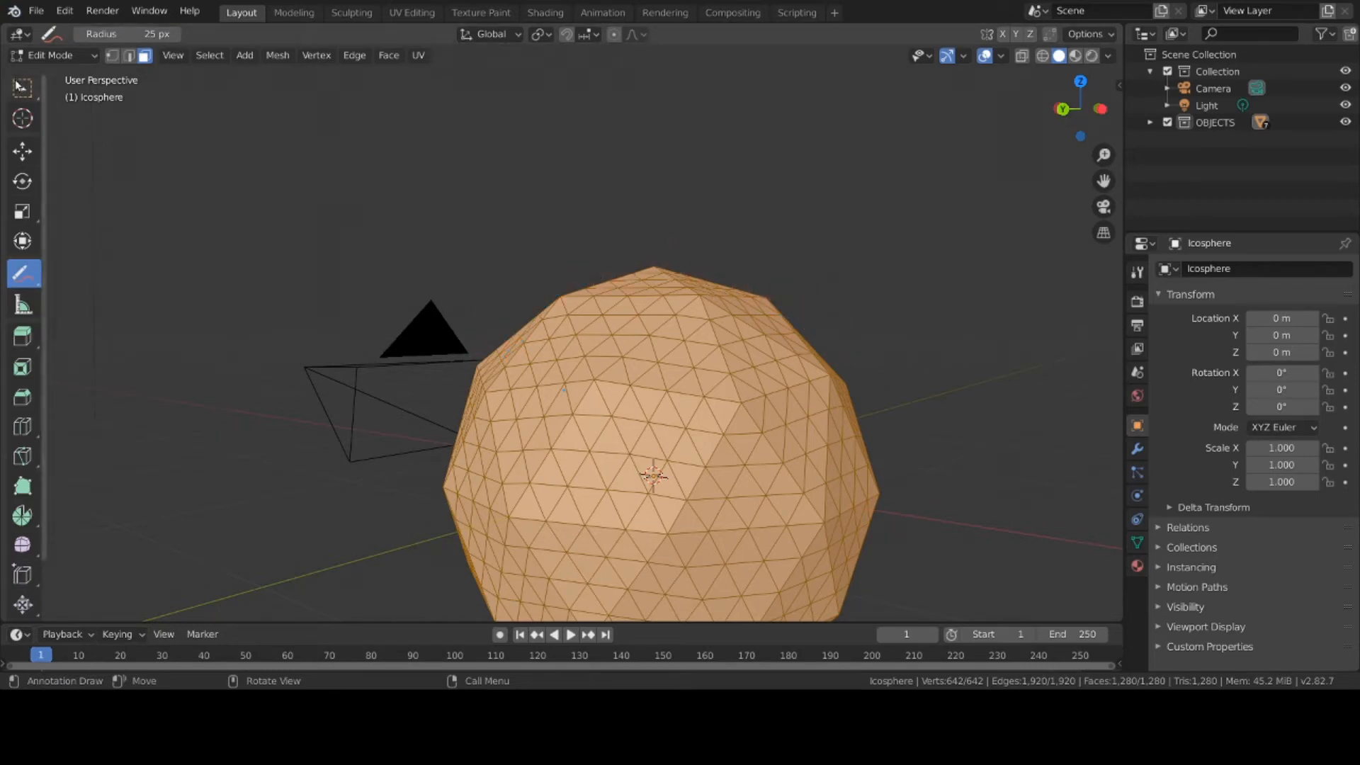
# Draw a triangular annotation around one large flat facet on the upper part of the ico sphere
pyautogui.moveTo(31, 283); pyautogui.dragTo(80, 280)
pyautogui.moveTo(358, 297)
pyautogui.mouseDown(button='middle')
pyautogui.moveTo(428, 308)
pyautogui.moveTo(446, 337)
pyautogui.moveTo(508, 312)
pyautogui.mouseUp(button='middle')
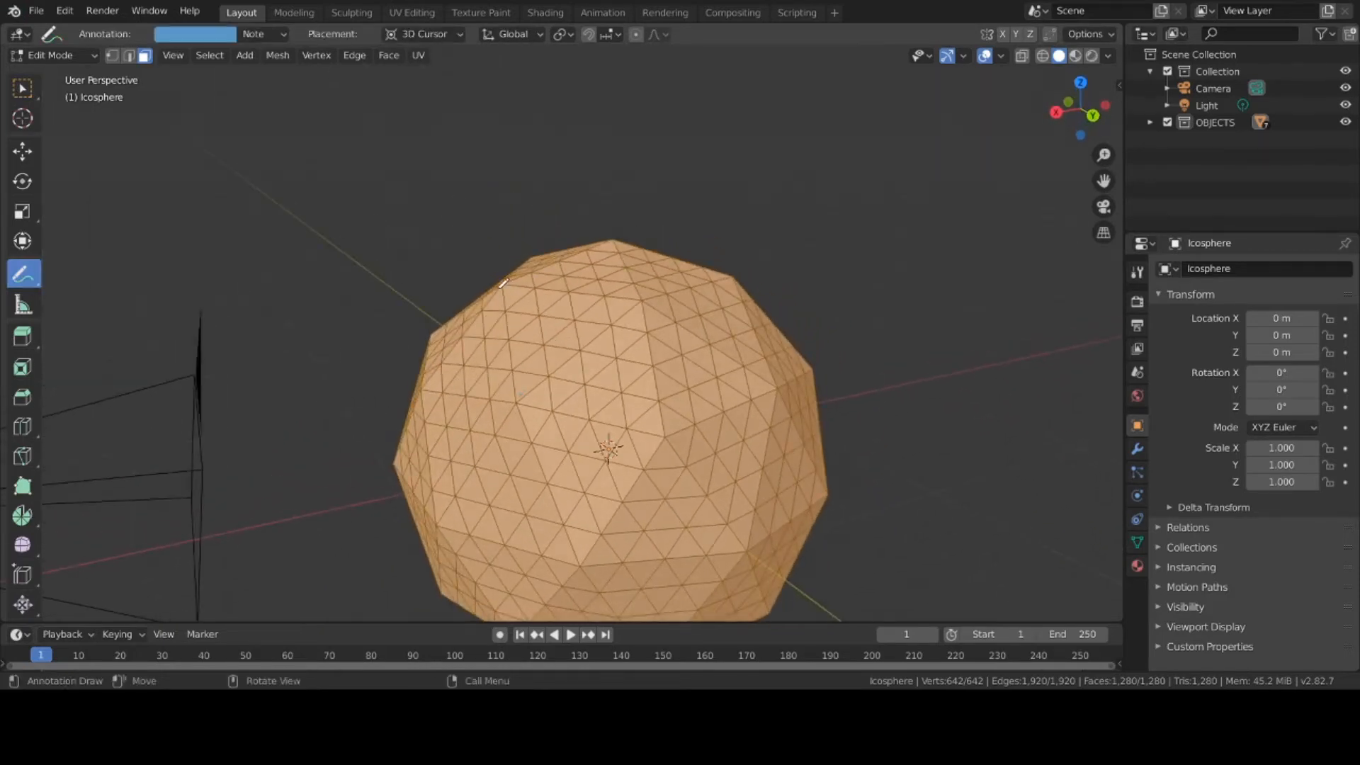
pyautogui.moveTo(501, 287)
pyautogui.mouseDown()
pyautogui.moveTo(516, 402)
pyautogui.moveTo(646, 304)
pyautogui.moveTo(546, 280)
pyautogui.moveTo(507, 278)
pyautogui.moveTo(505, 293)
pyautogui.mouseUp()
# Return to Object Mode and erase the triangular annotation from the ico sphere
pyautogui.click(58, 56)
pyautogui.click(60, 74)
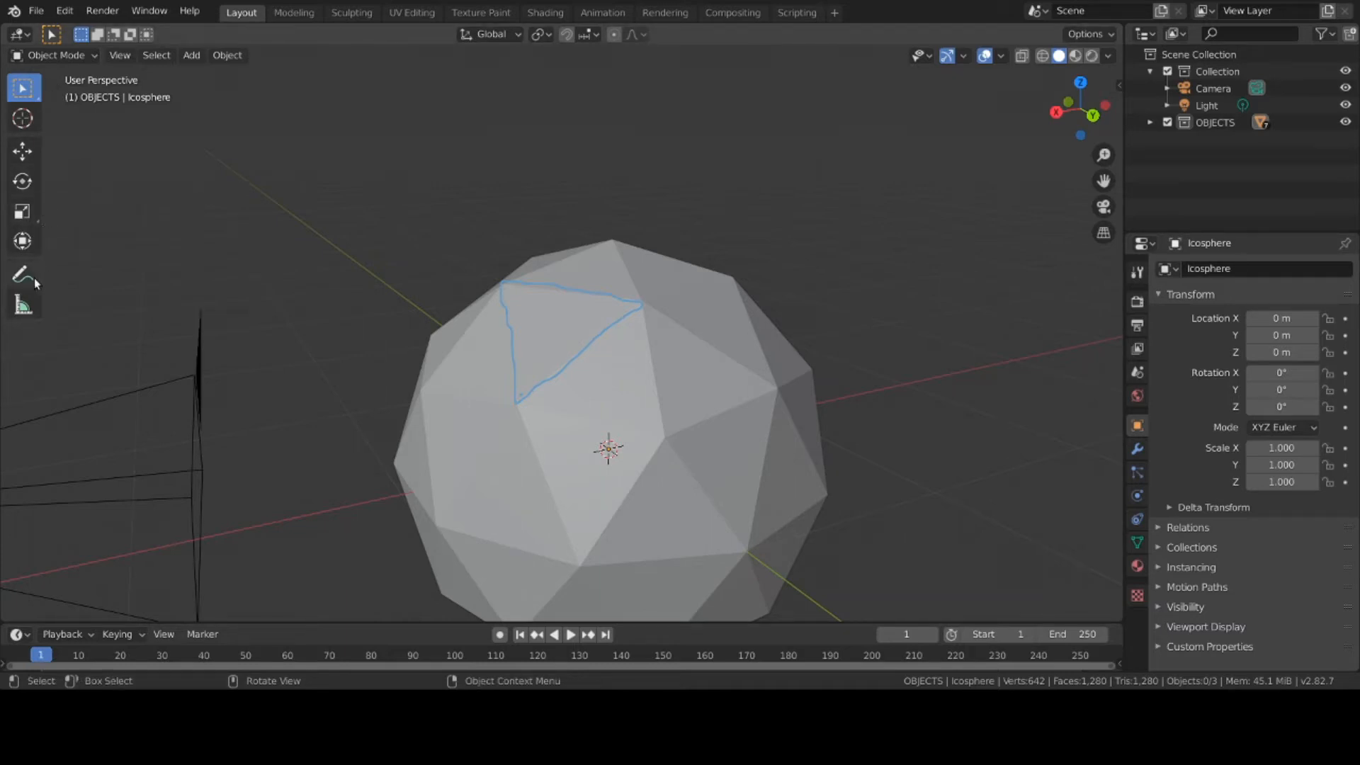
pyautogui.moveTo(34, 278); pyautogui.dragTo(114, 373)
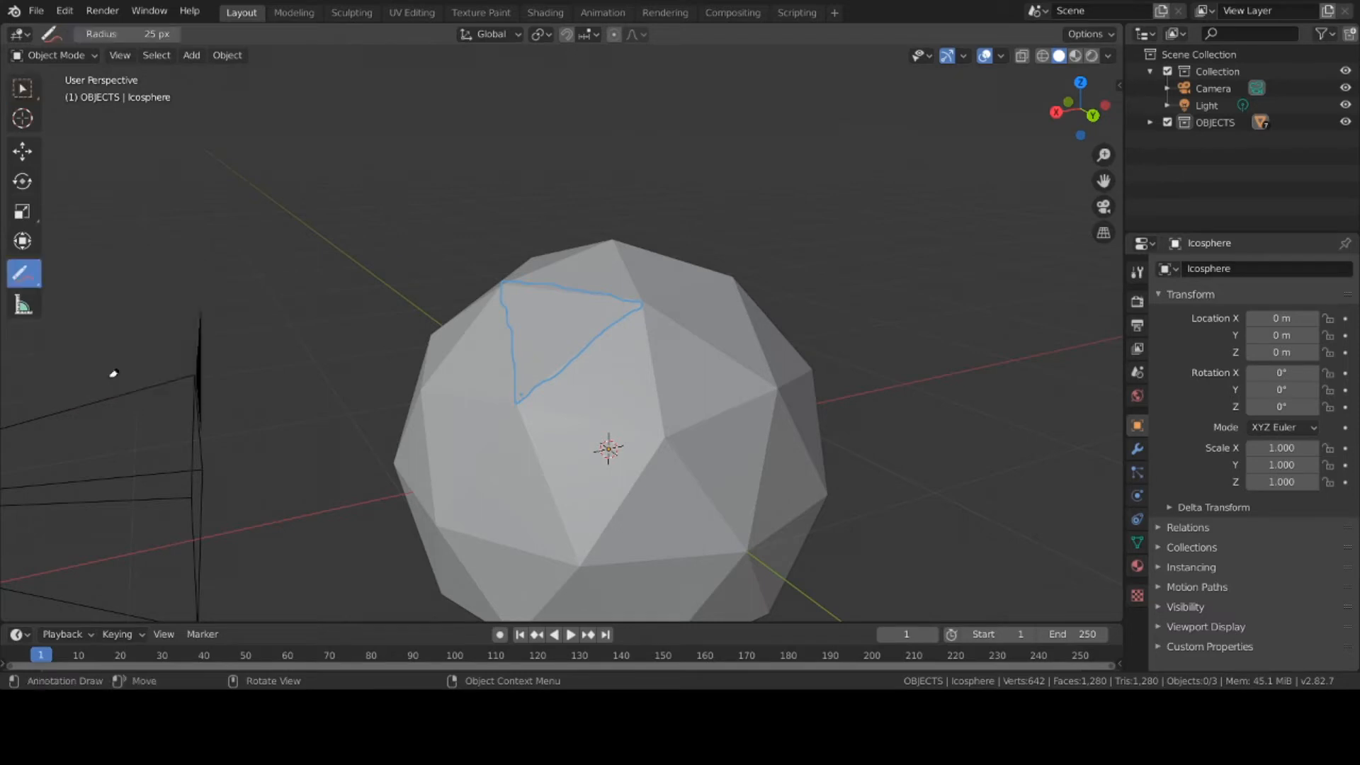
pyautogui.moveTo(637, 306)
pyautogui.mouseDown()
pyautogui.moveTo(531, 389)
pyautogui.moveTo(516, 273)
pyautogui.moveTo(662, 296)
pyautogui.moveTo(595, 301)
pyautogui.moveTo(640, 304)
pyautogui.mouseUp()
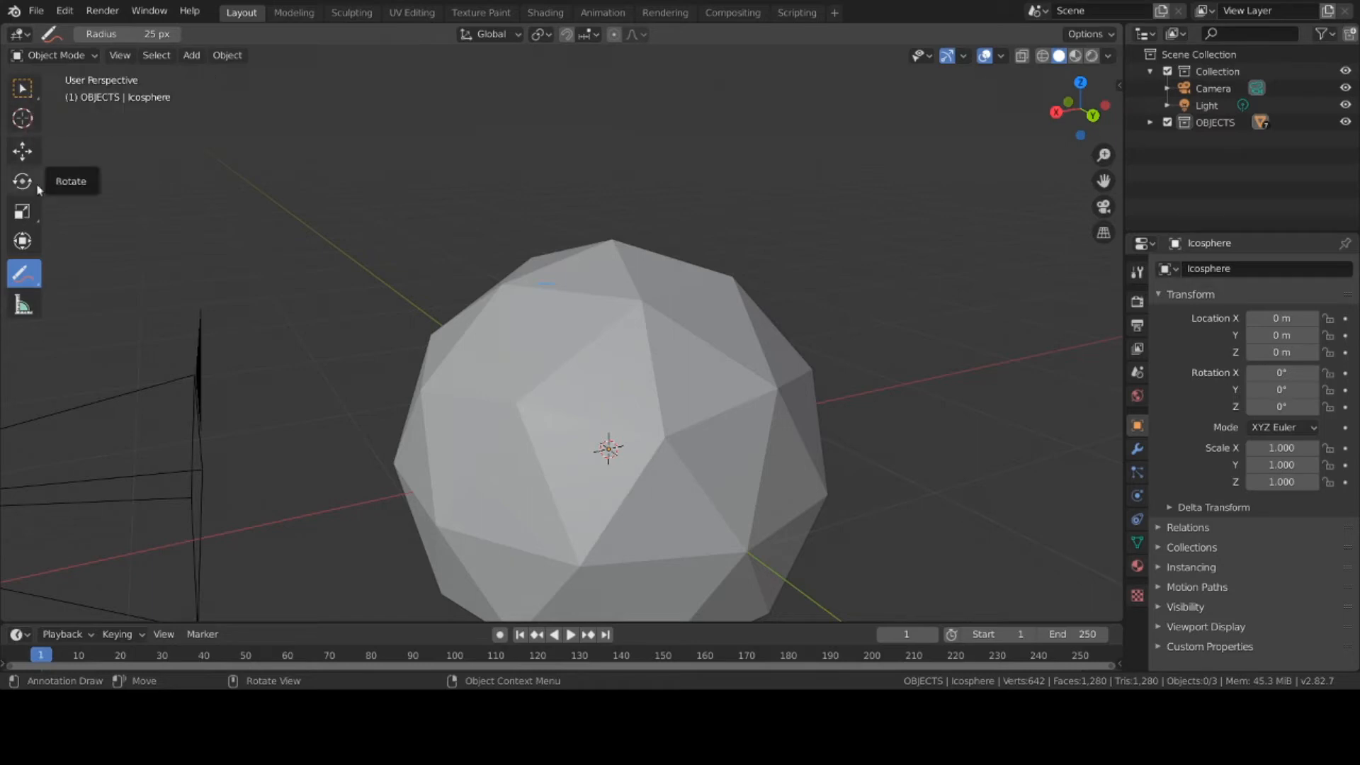
# Switch from the annotation tool back to the selection tool and delete the ico sphere
pyautogui.click(35, 279)
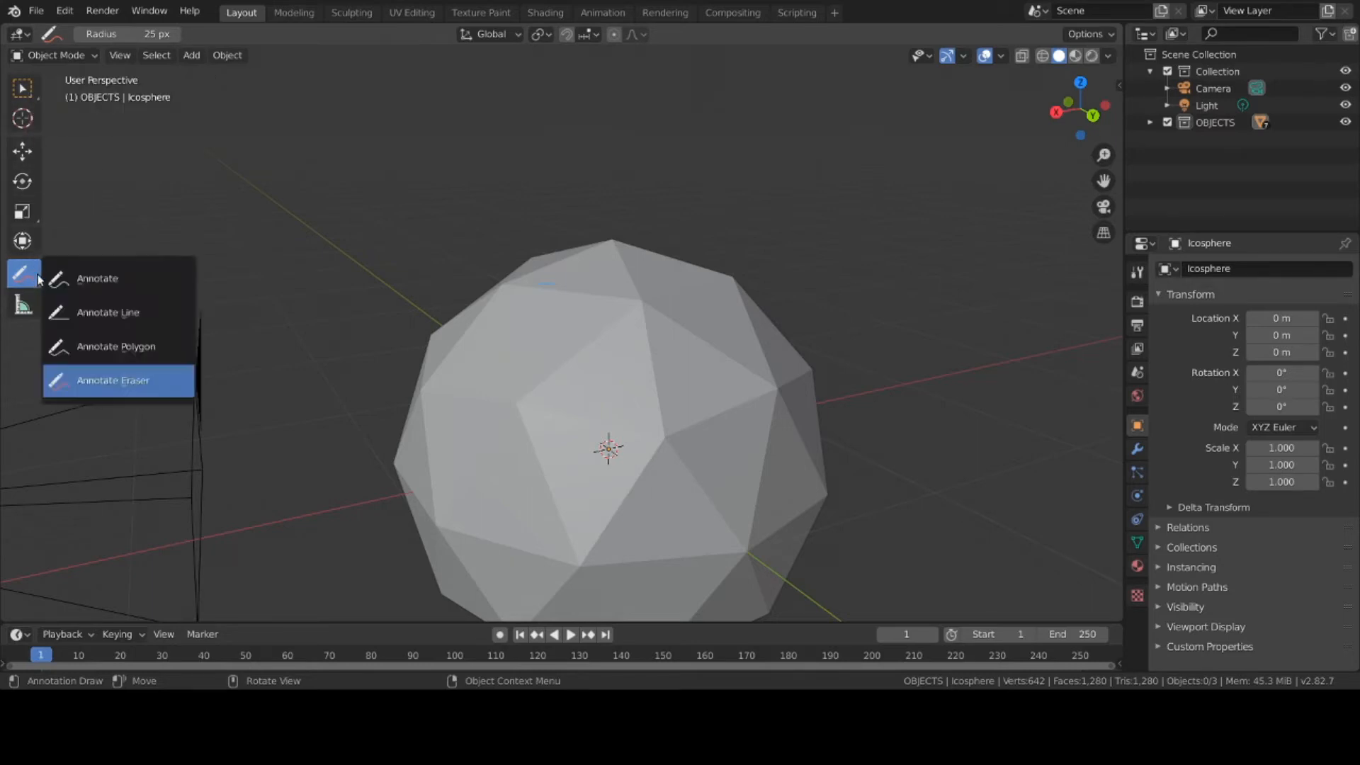
pyautogui.click(79, 278)
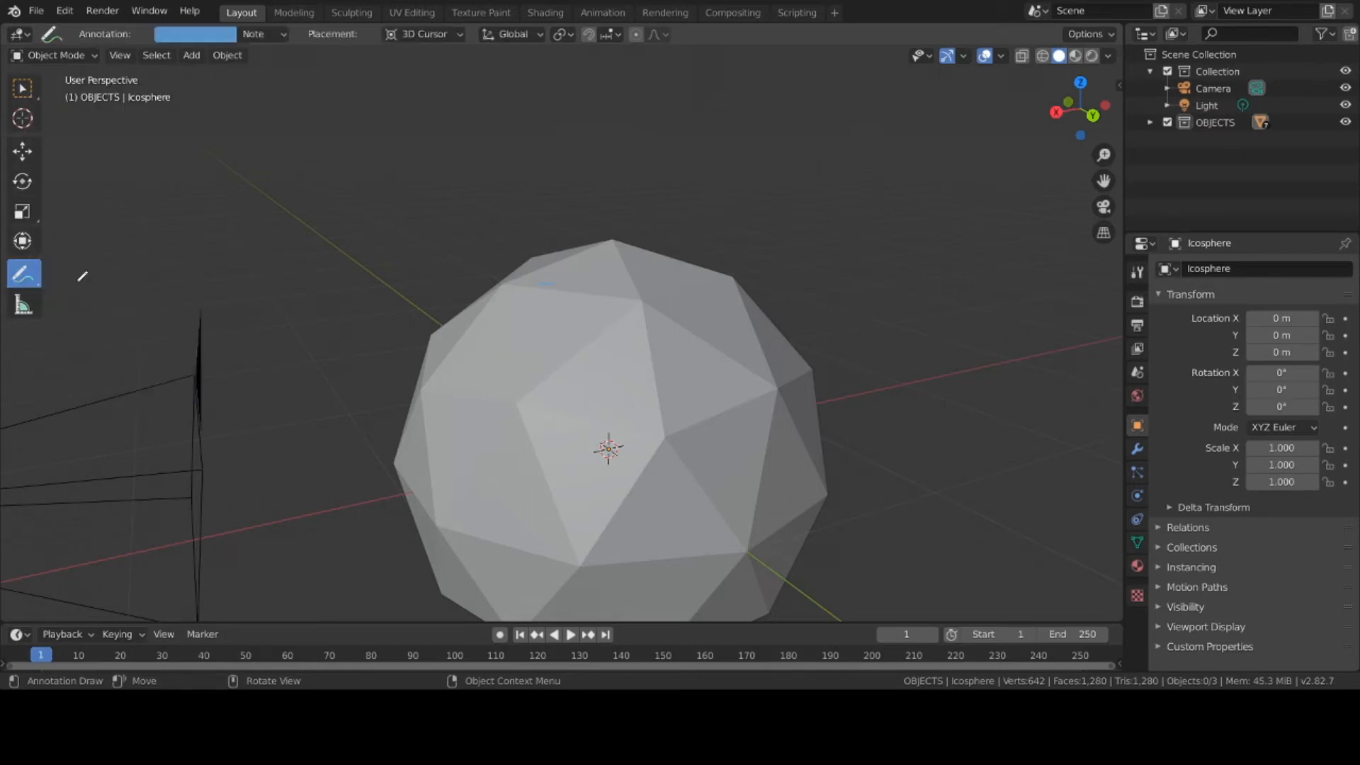
pyautogui.click(56, 56)
pyautogui.click(24, 88)
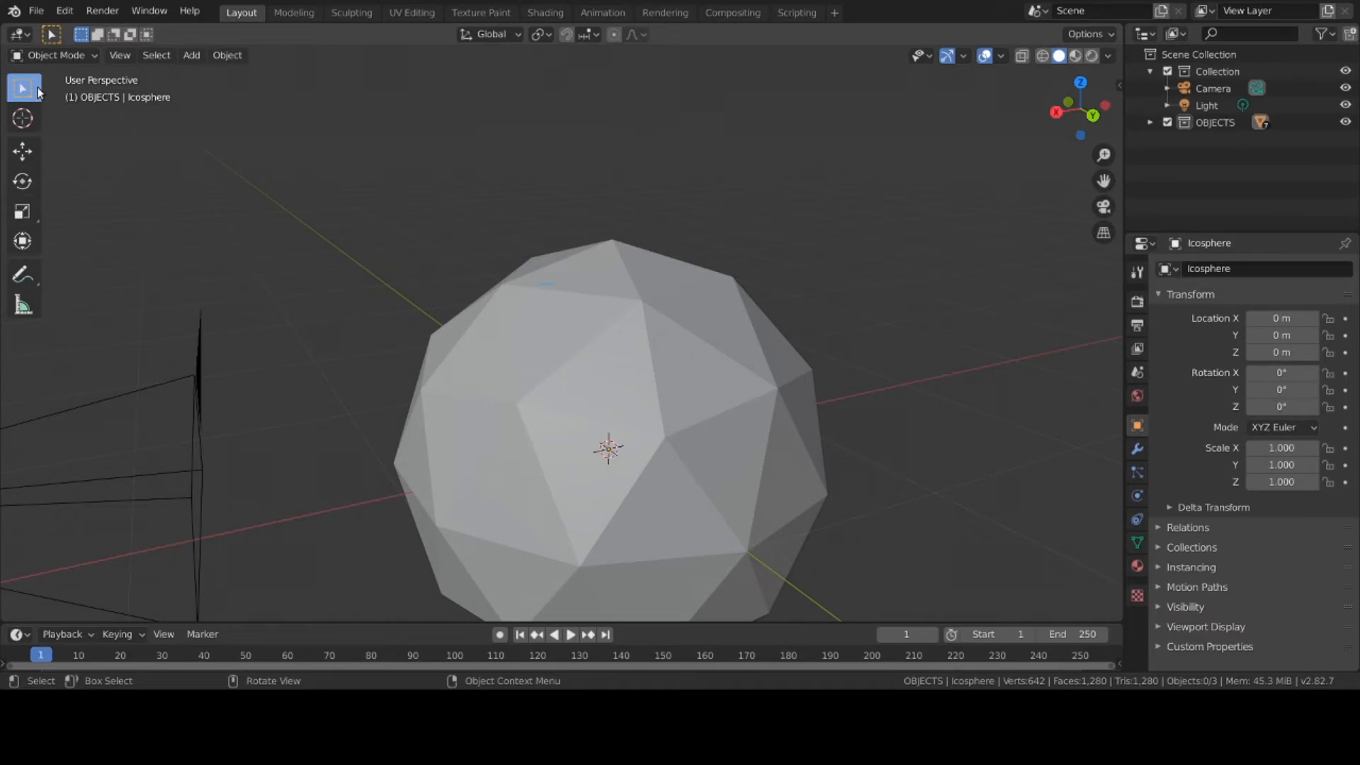
pyautogui.click(193, 55)
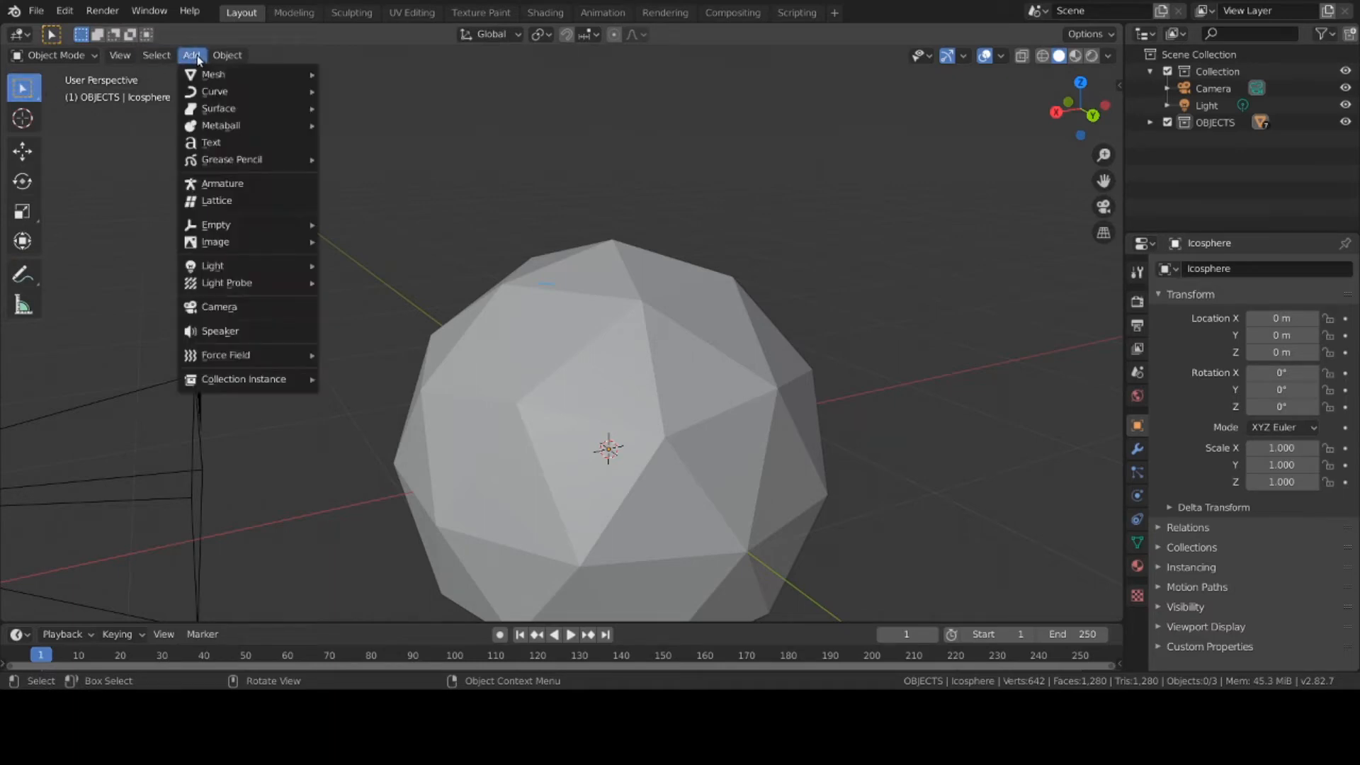
pyautogui.click(691, 286)
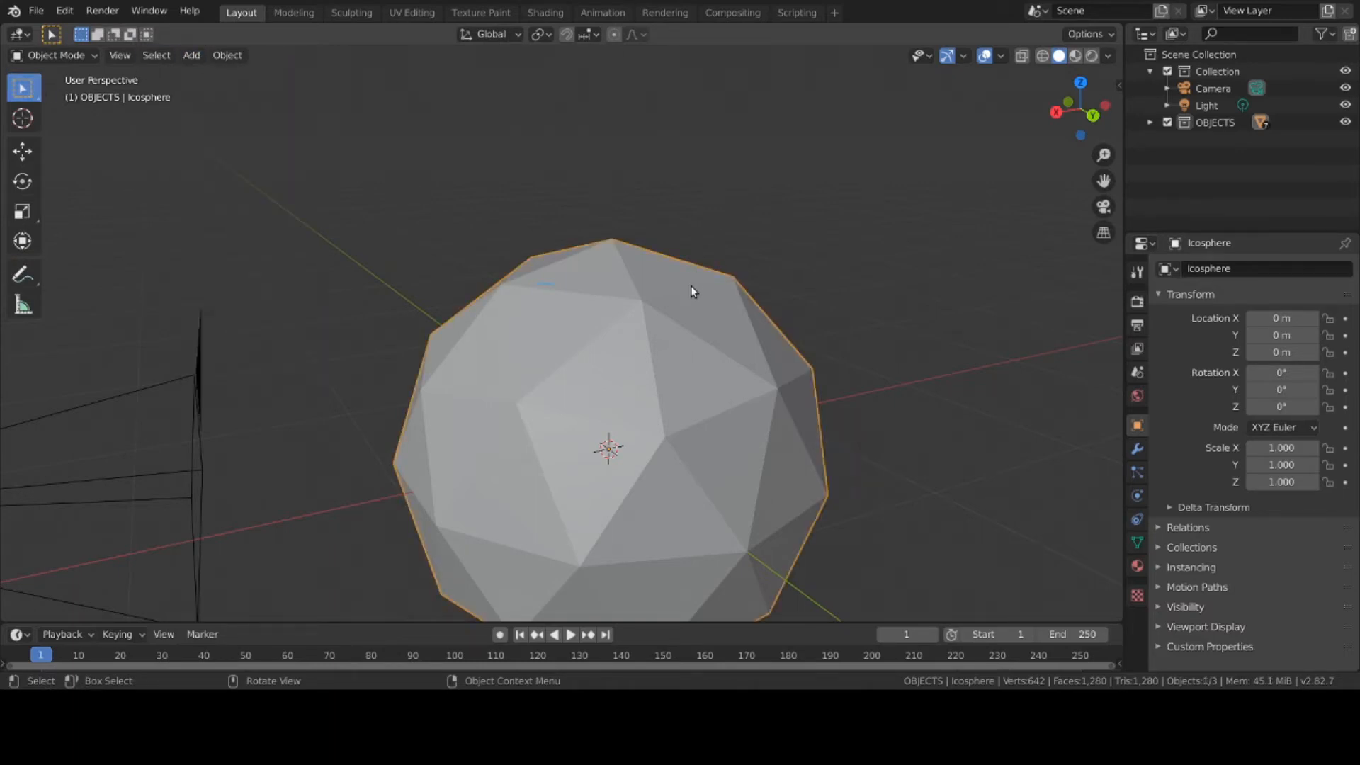
pyautogui.press('x')
pyautogui.click(691, 287)
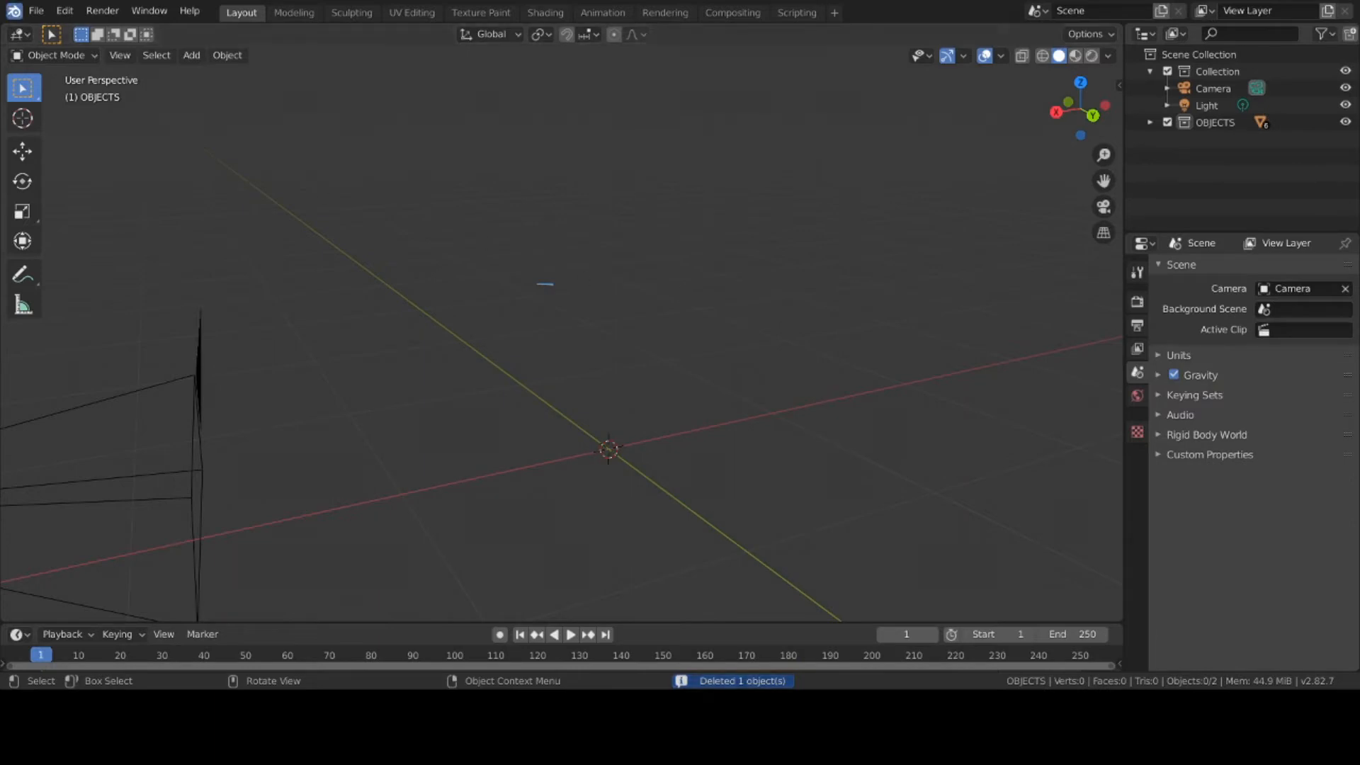
# Add a cylinder mesh and enter Edit Mode on it with the selection tool active
pyautogui.click(191, 55)
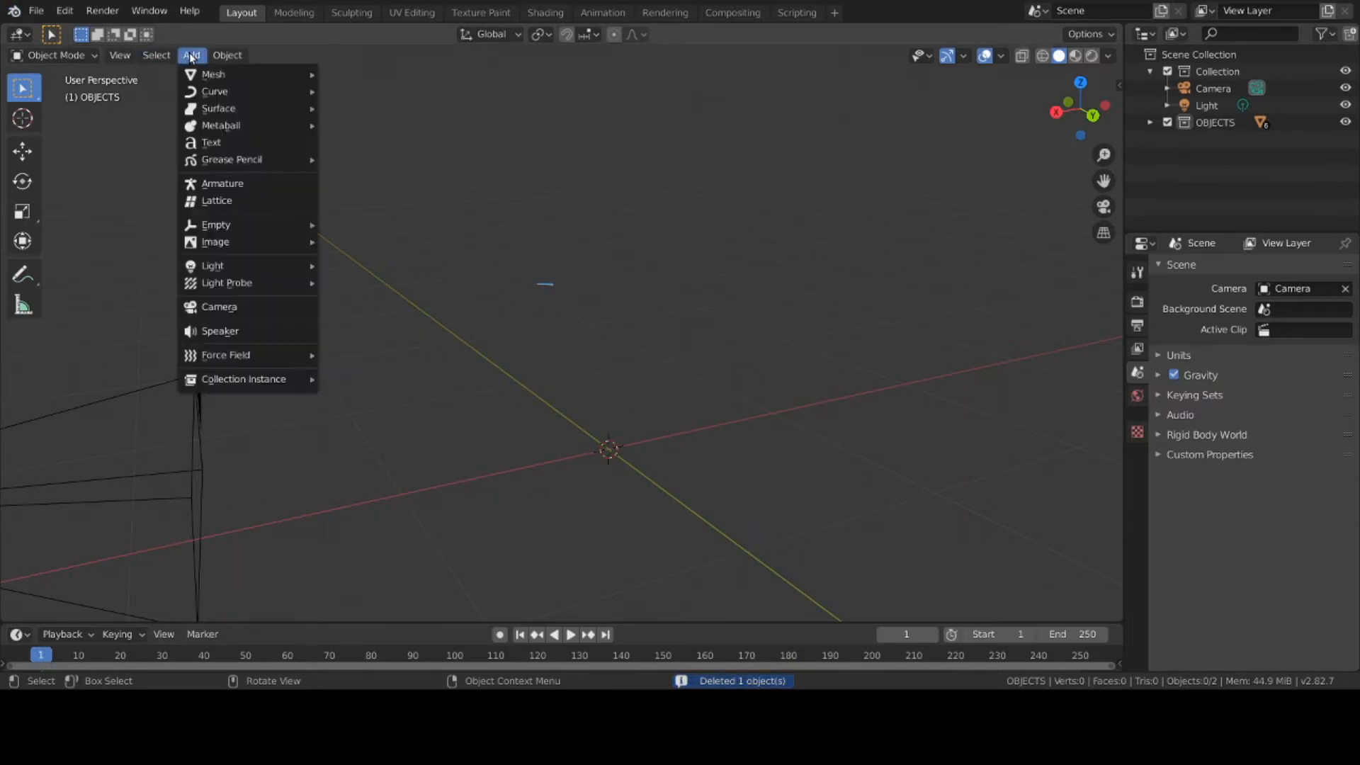
pyautogui.moveTo(198, 75)
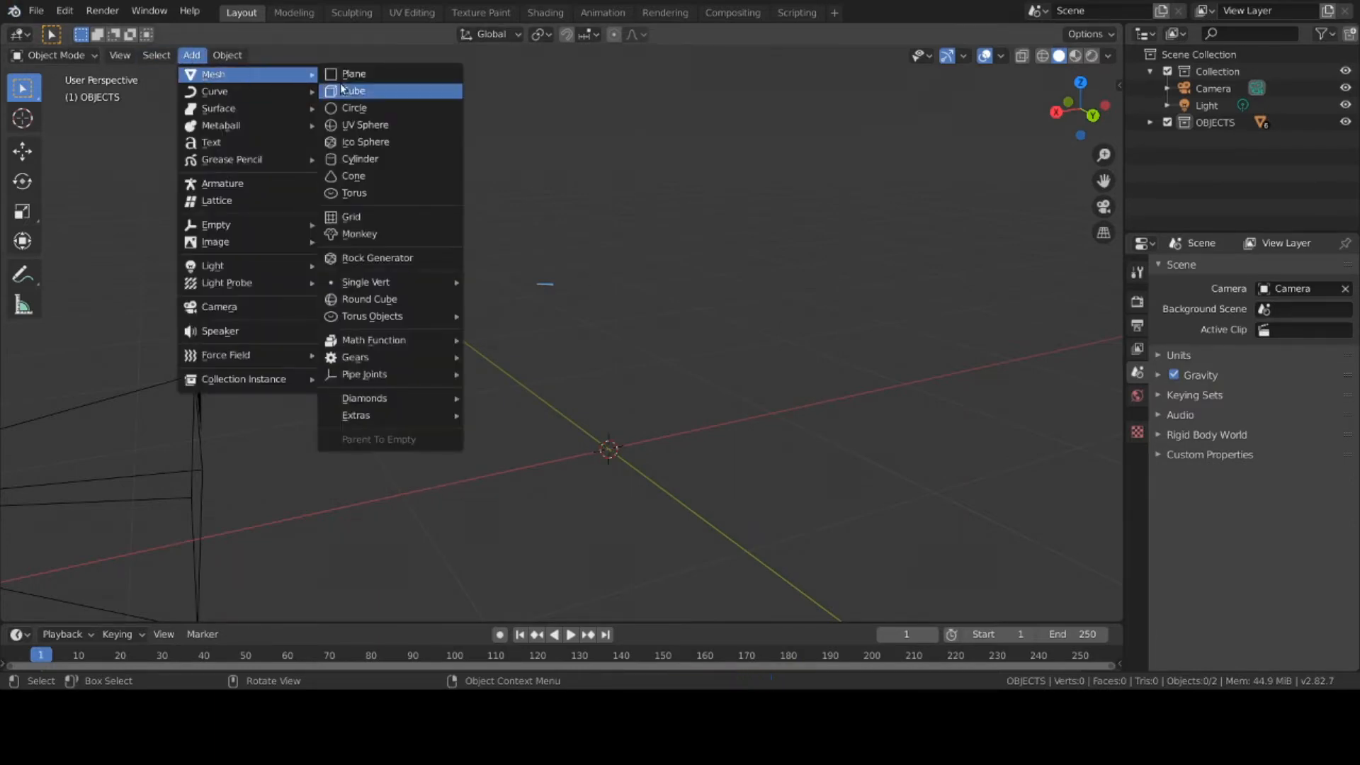
pyautogui.click(391, 159)
pyautogui.scroll(-4, 418, 161)
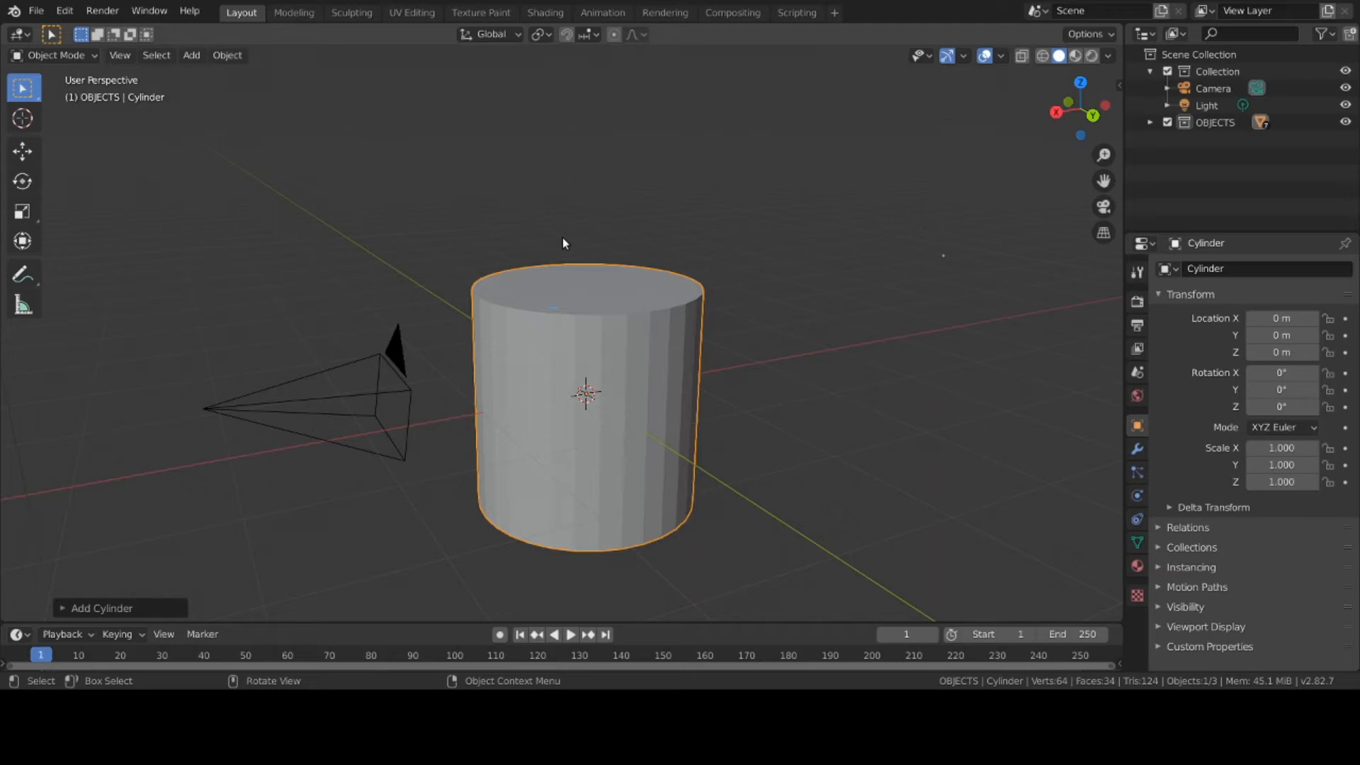
pyautogui.click(65, 58)
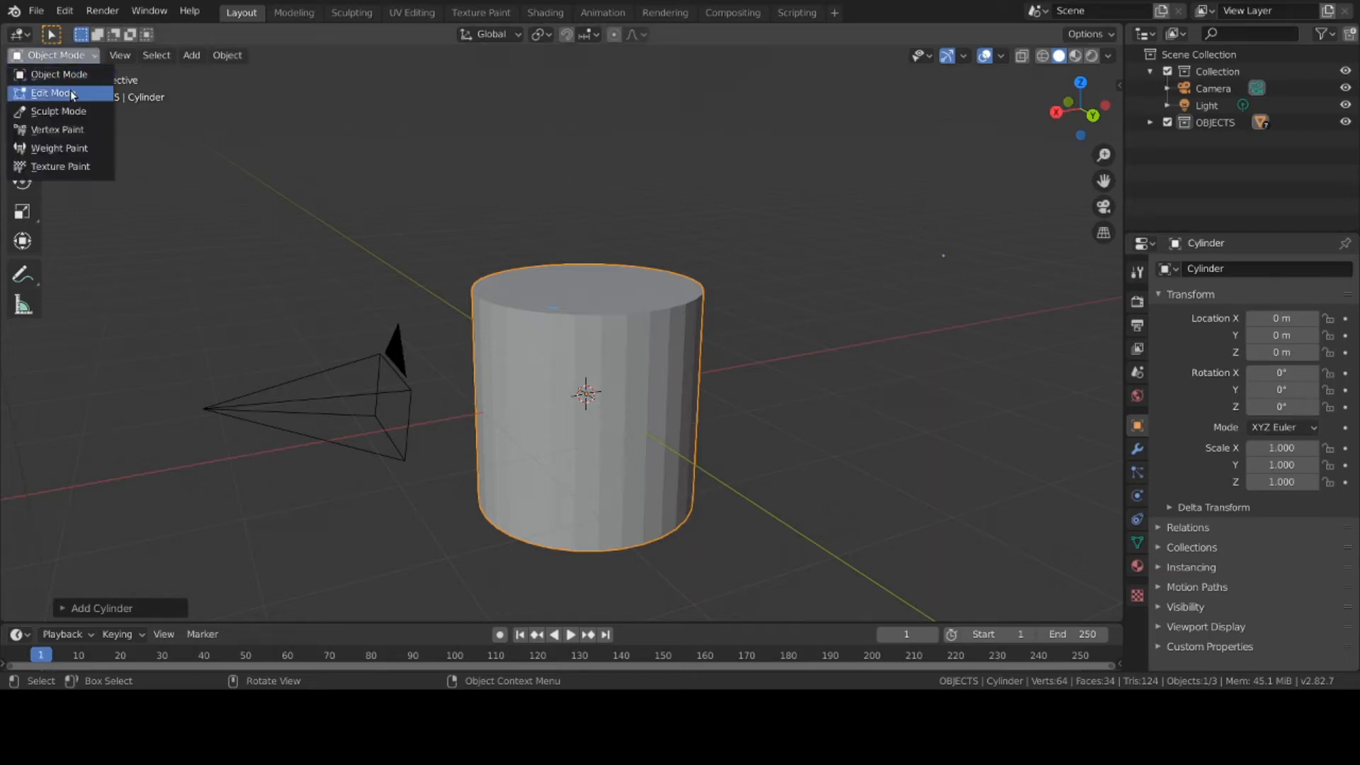
pyautogui.click(74, 93)
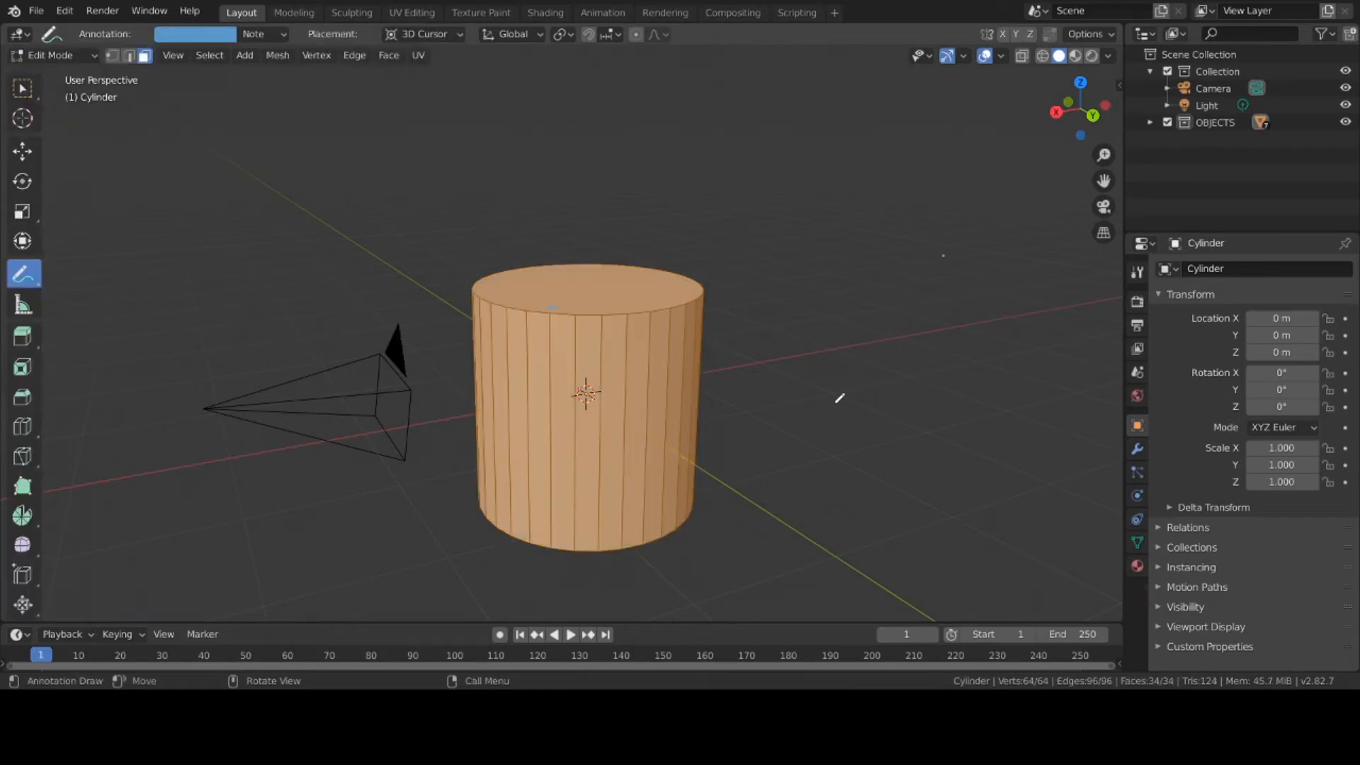
pyautogui.scroll(3, 839, 397)
pyautogui.scroll(-2, 839, 396)
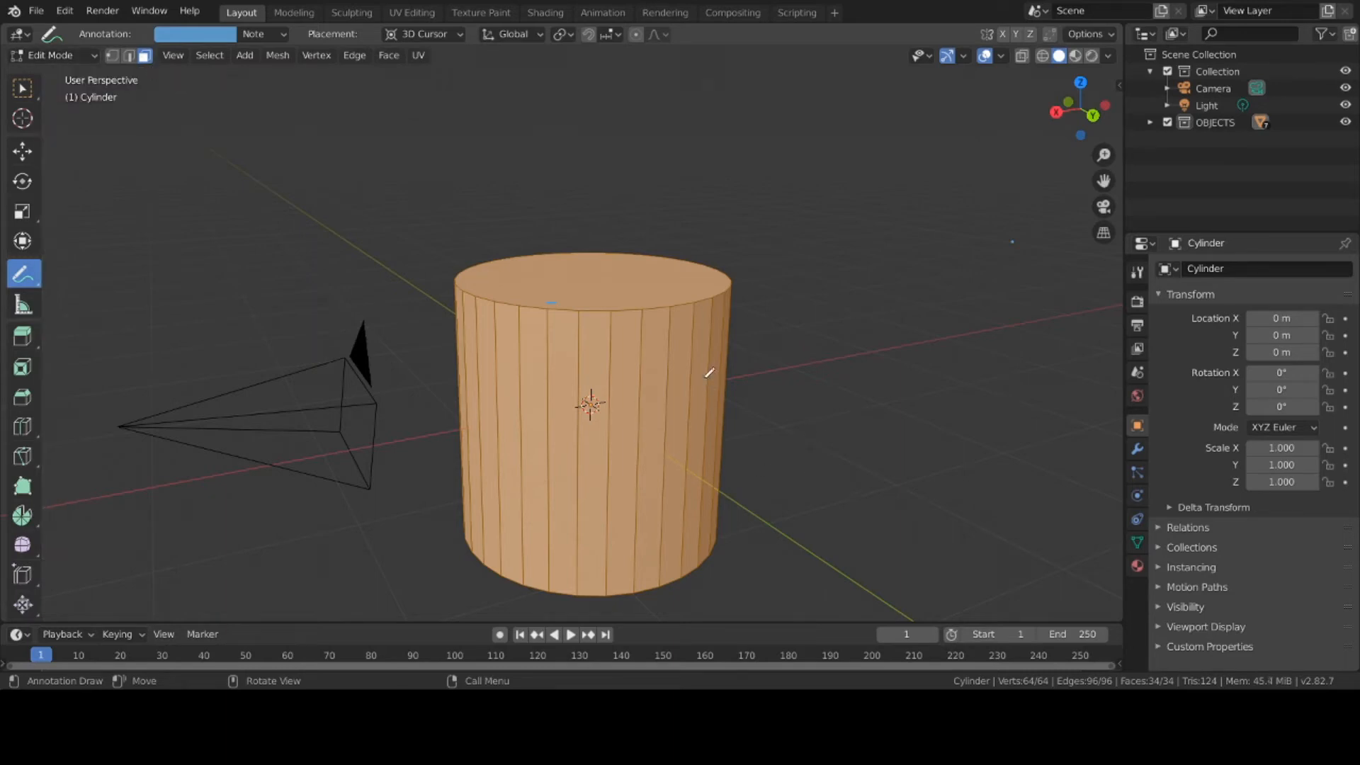
pyautogui.click(23, 88)
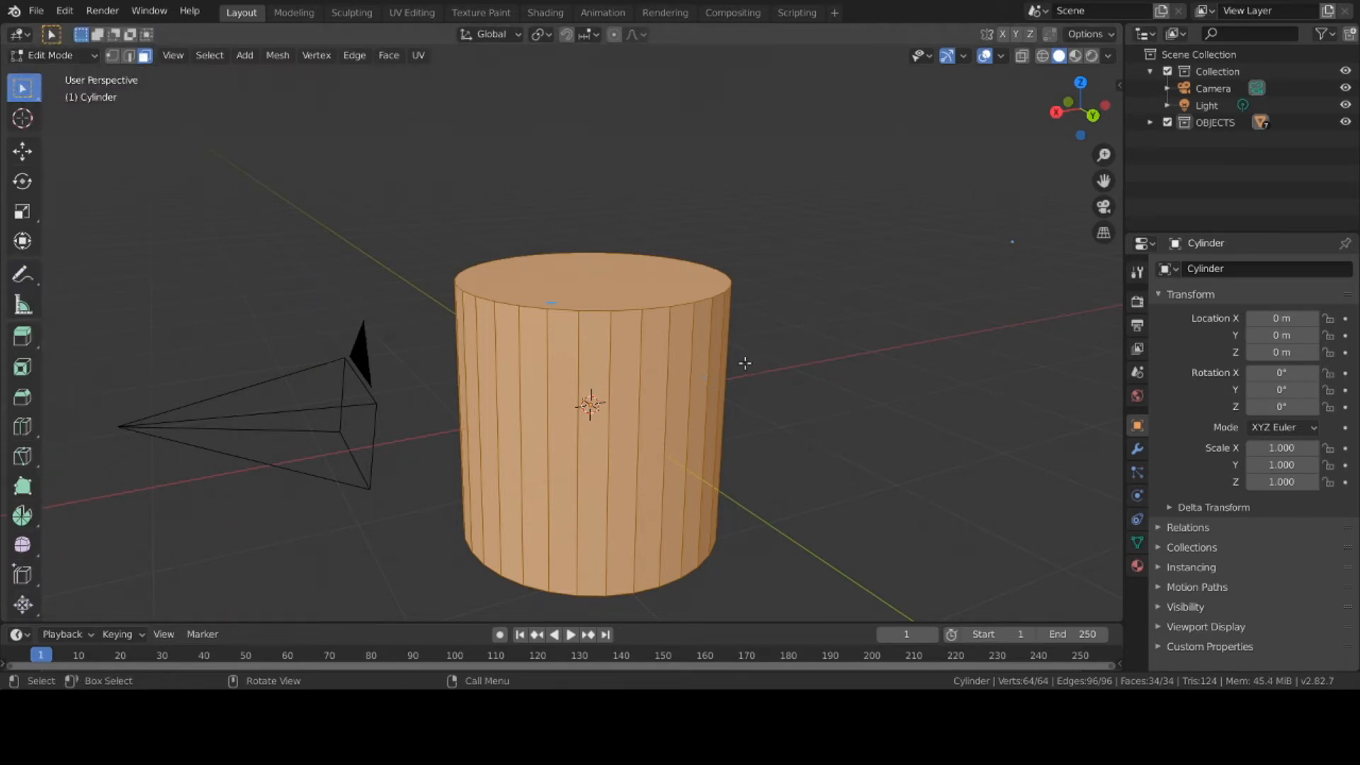
# Try extruding one full-height side face of the cylinder outward by about 1.15 m, then undo the extrusion
pyautogui.click(705, 365)
pyautogui.press('e')
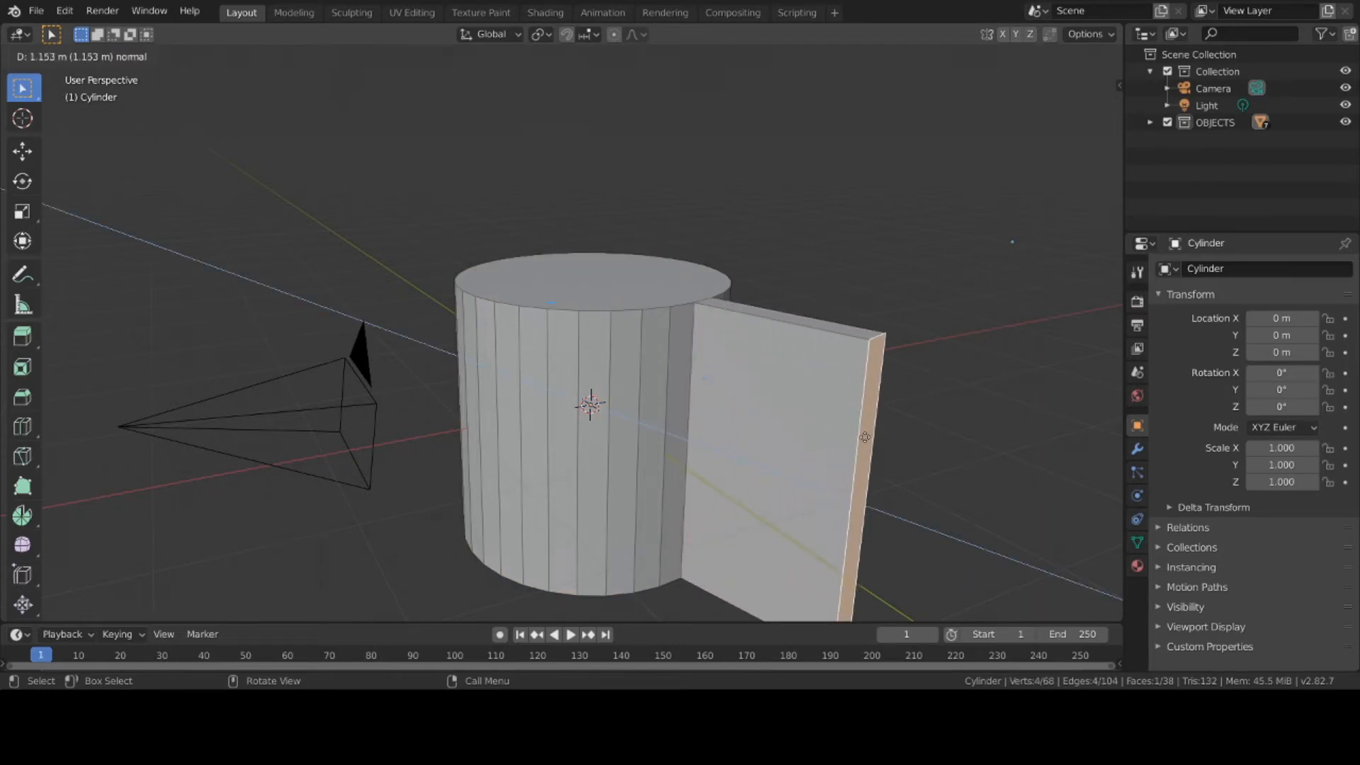
pyautogui.click(865, 437)
pyautogui.moveTo(470, 363); pyautogui.dragTo(549, 331, button='middle')
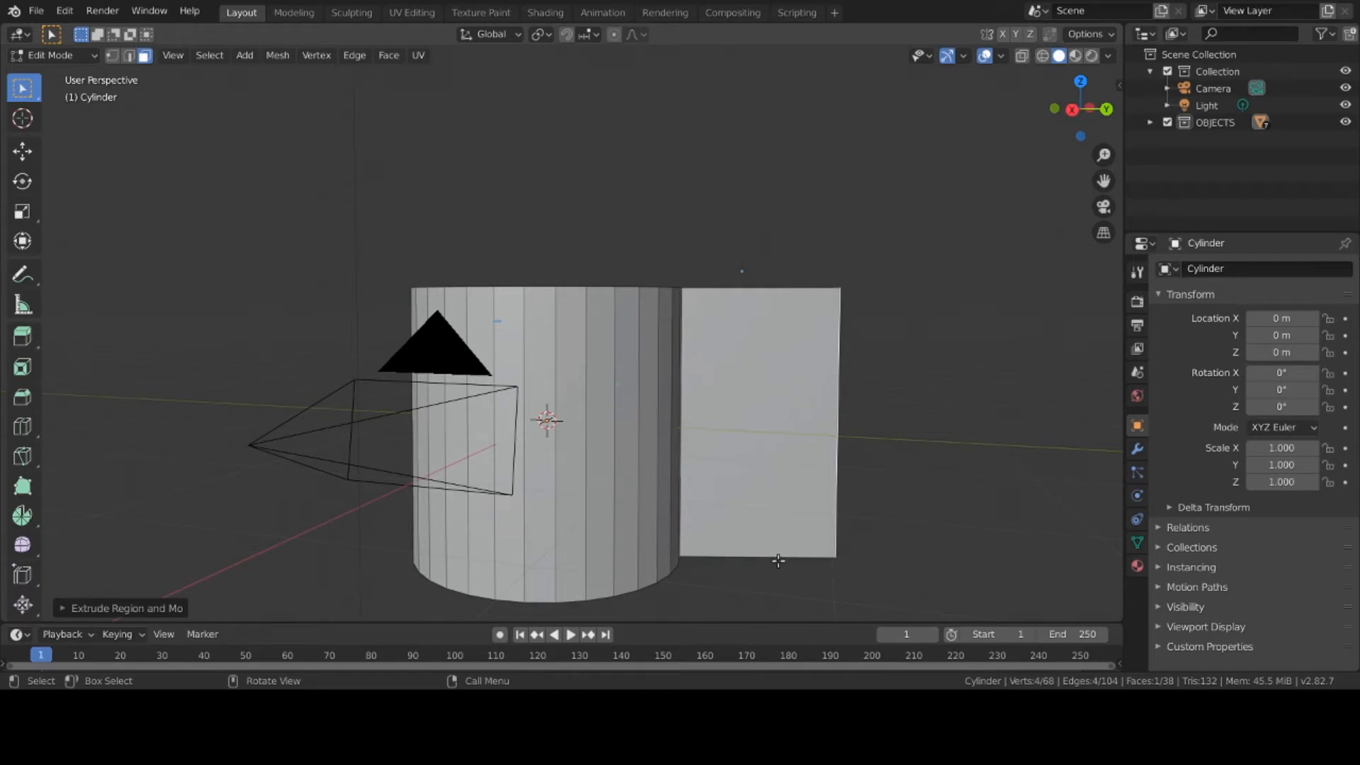
pyautogui.hotkey('ctrl', 'z')
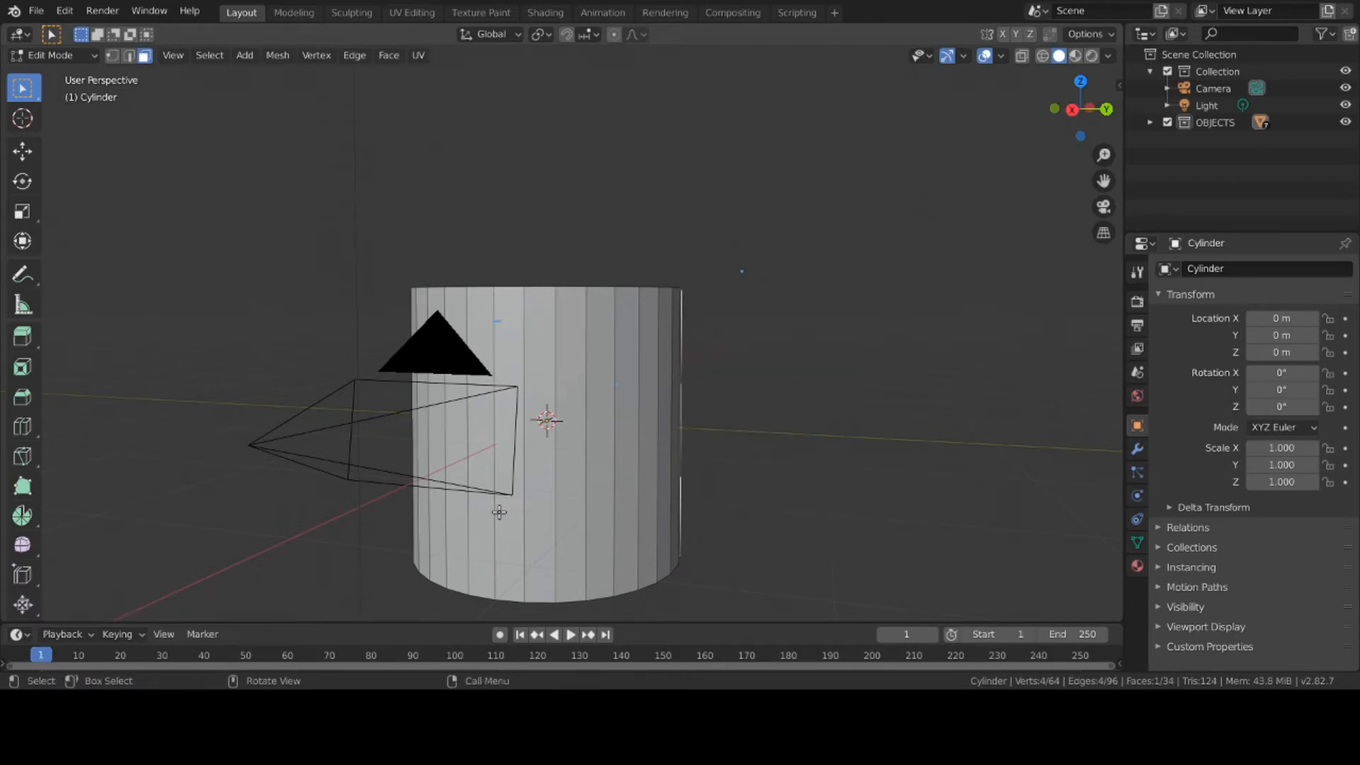
# Cut a horizontal edge loop around the cylinder and slide it toward the upper end
pyautogui.hotkey('ctrl', 'r')
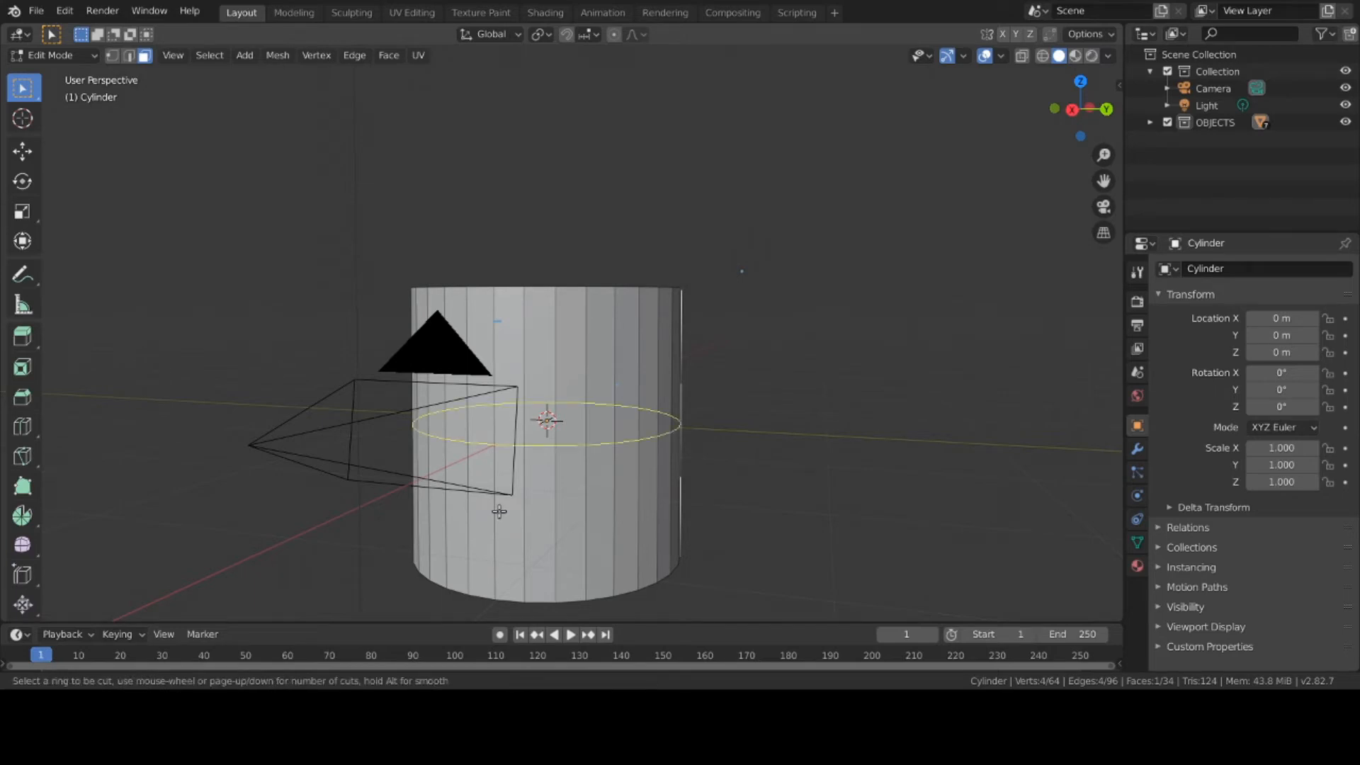
pyautogui.click(499, 511)
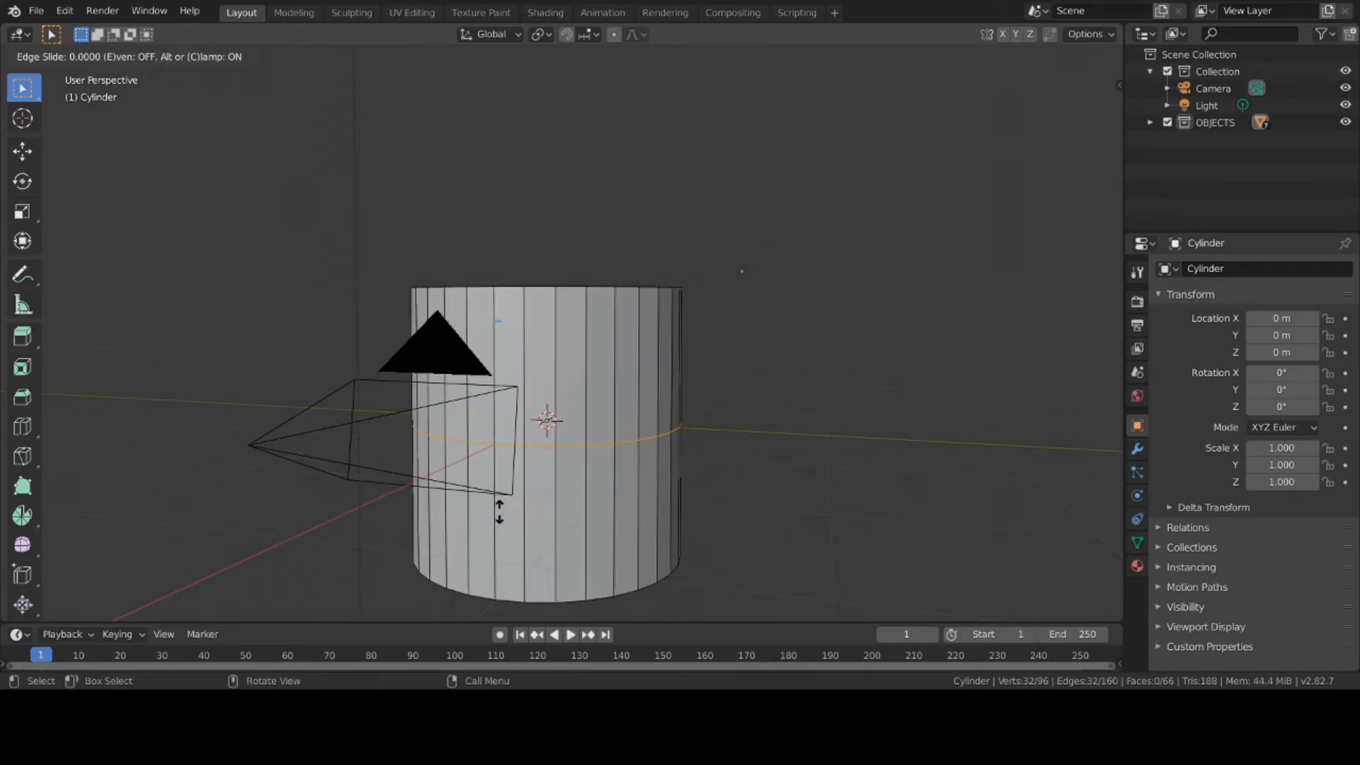
pyautogui.click(501, 435)
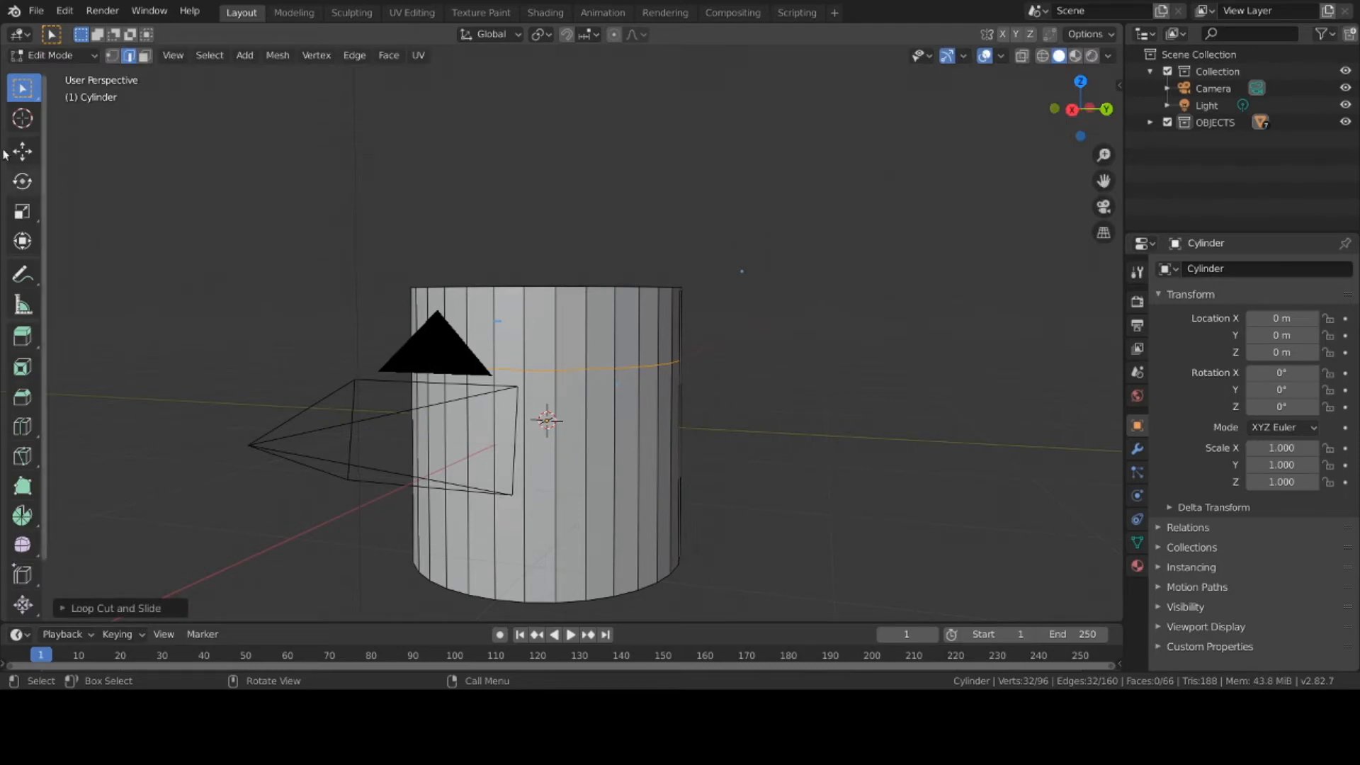
# Try extruding a single side face above the loop cut outward in face select mode, then undo back to the loop cut
pyautogui.click(145, 56)
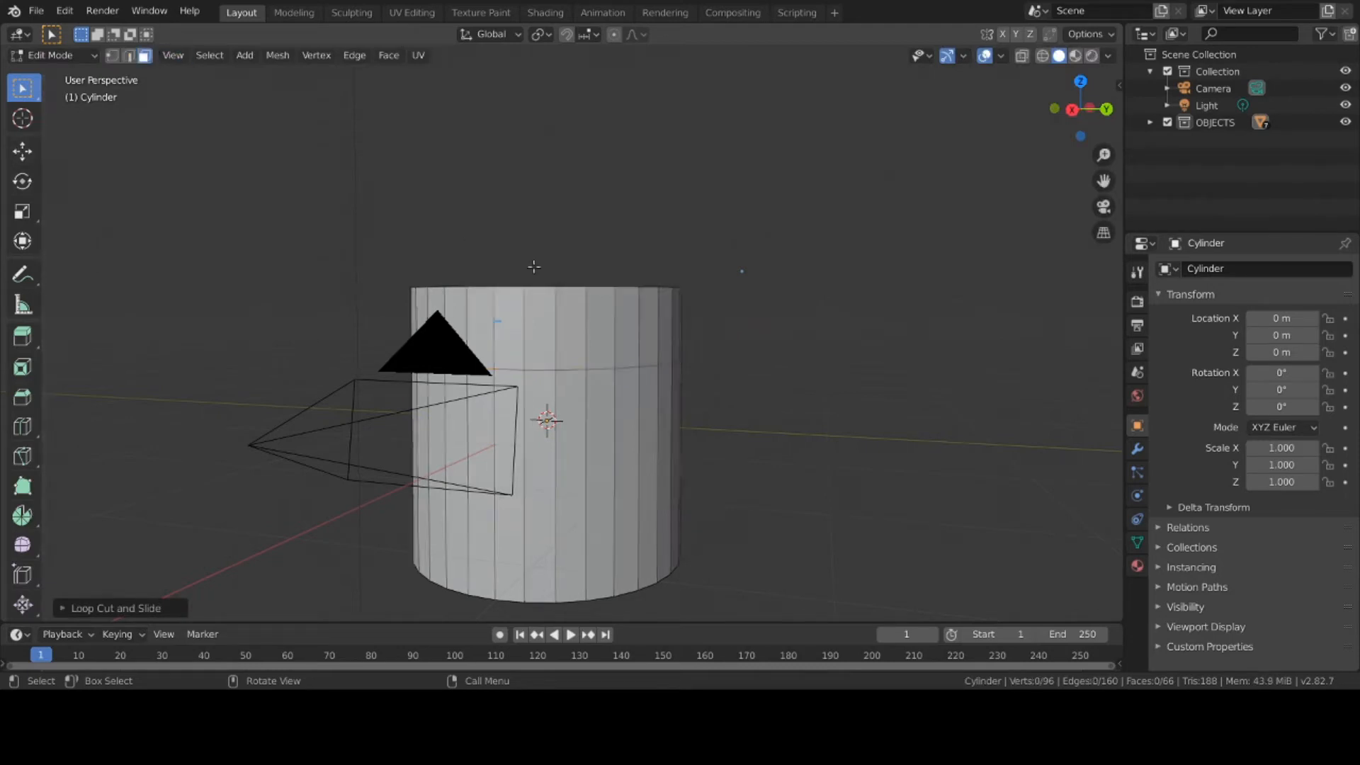
pyautogui.moveTo(535, 267); pyautogui.dragTo(534, 340, button='middle')
pyautogui.click(688, 358)
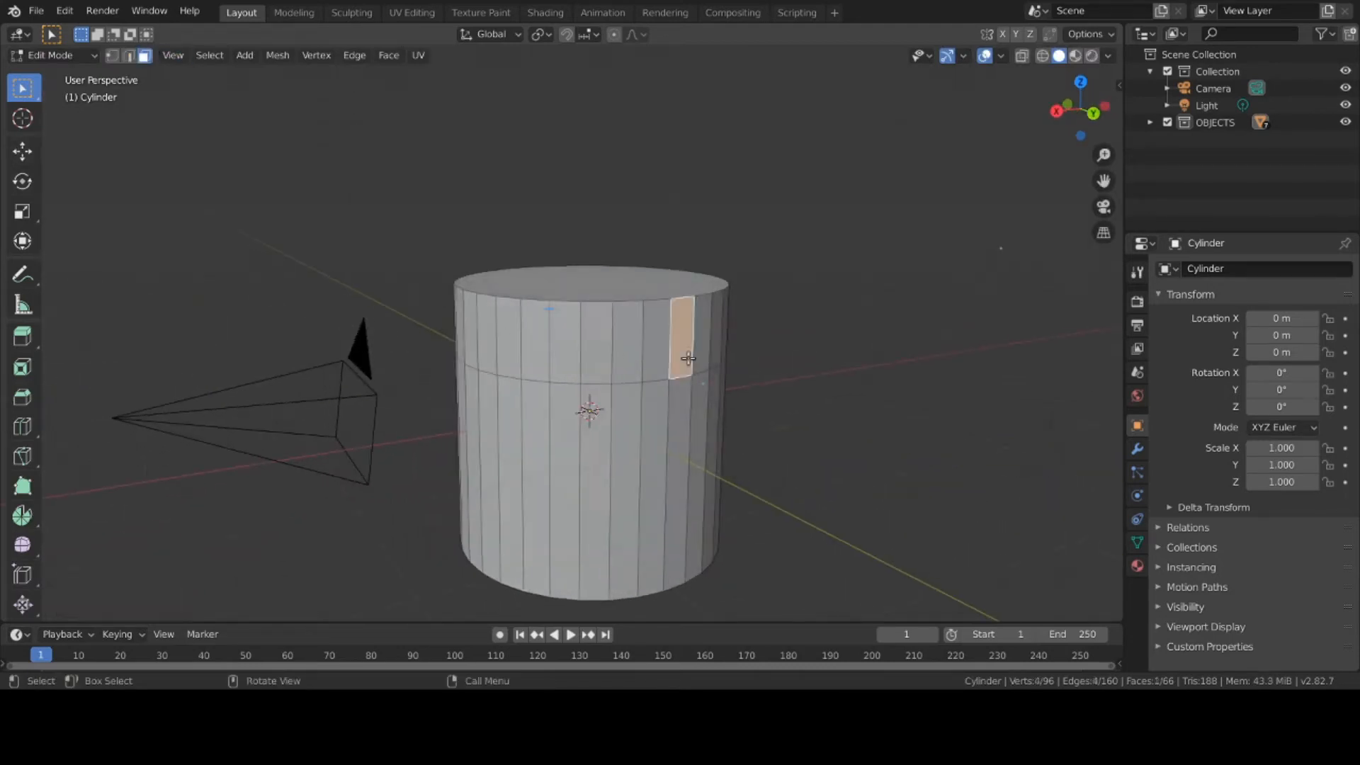
pyautogui.press('e')
pyautogui.click(800, 412)
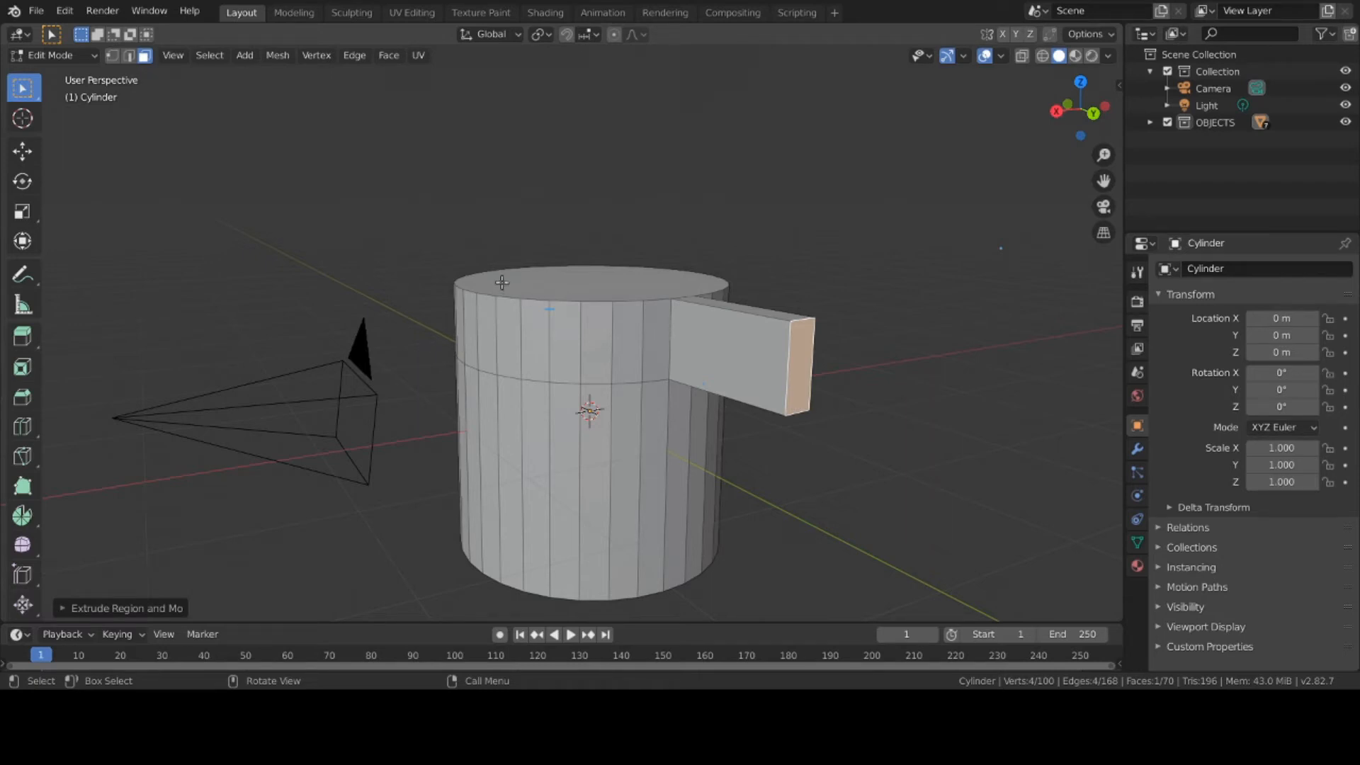
pyautogui.hotkey('ctrl', 'z')
pyautogui.hotkey('ctrl', 'z')
pyautogui.hotkey('ctrl', 'z')
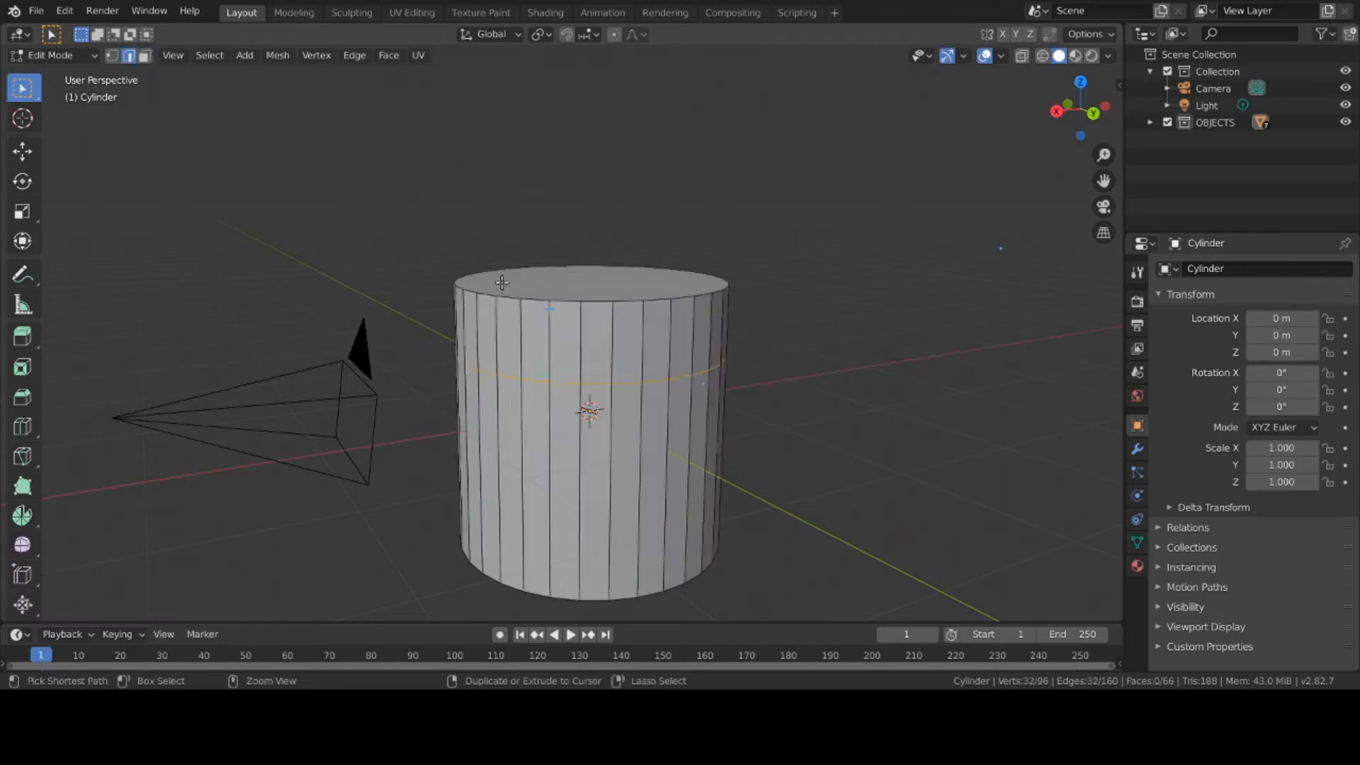
# Subdivide the entire cylinder mesh once and clear the selection
pyautogui.press('a')
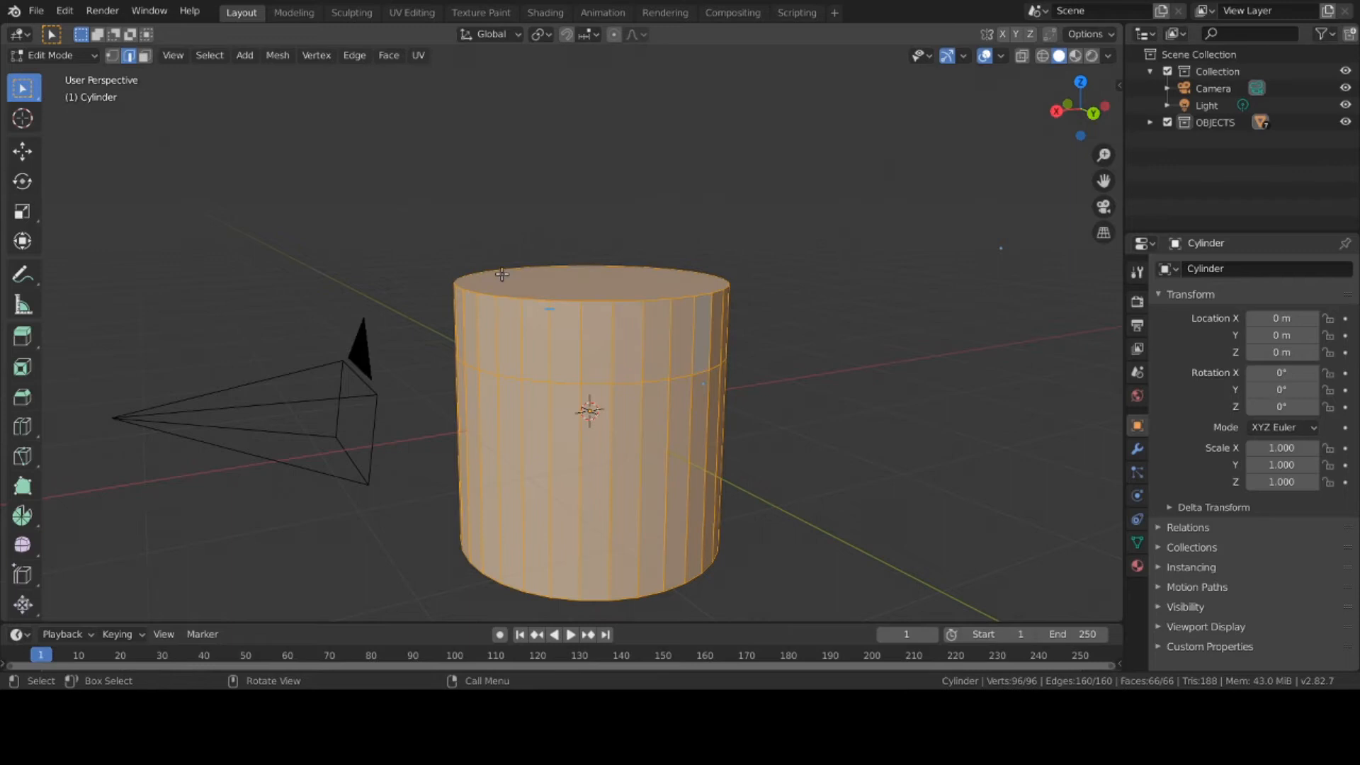
pyautogui.rightClick(660, 201)
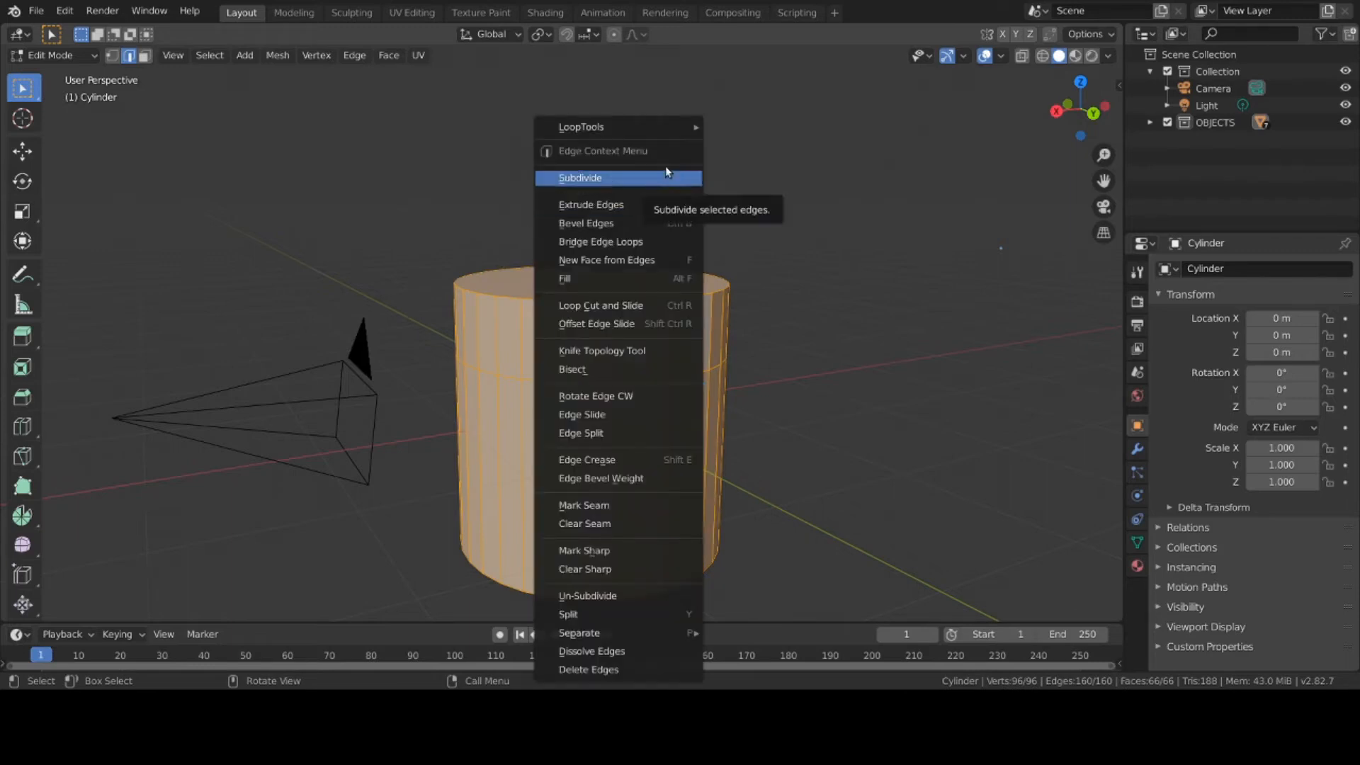
pyautogui.click(665, 179)
pyautogui.click(664, 166)
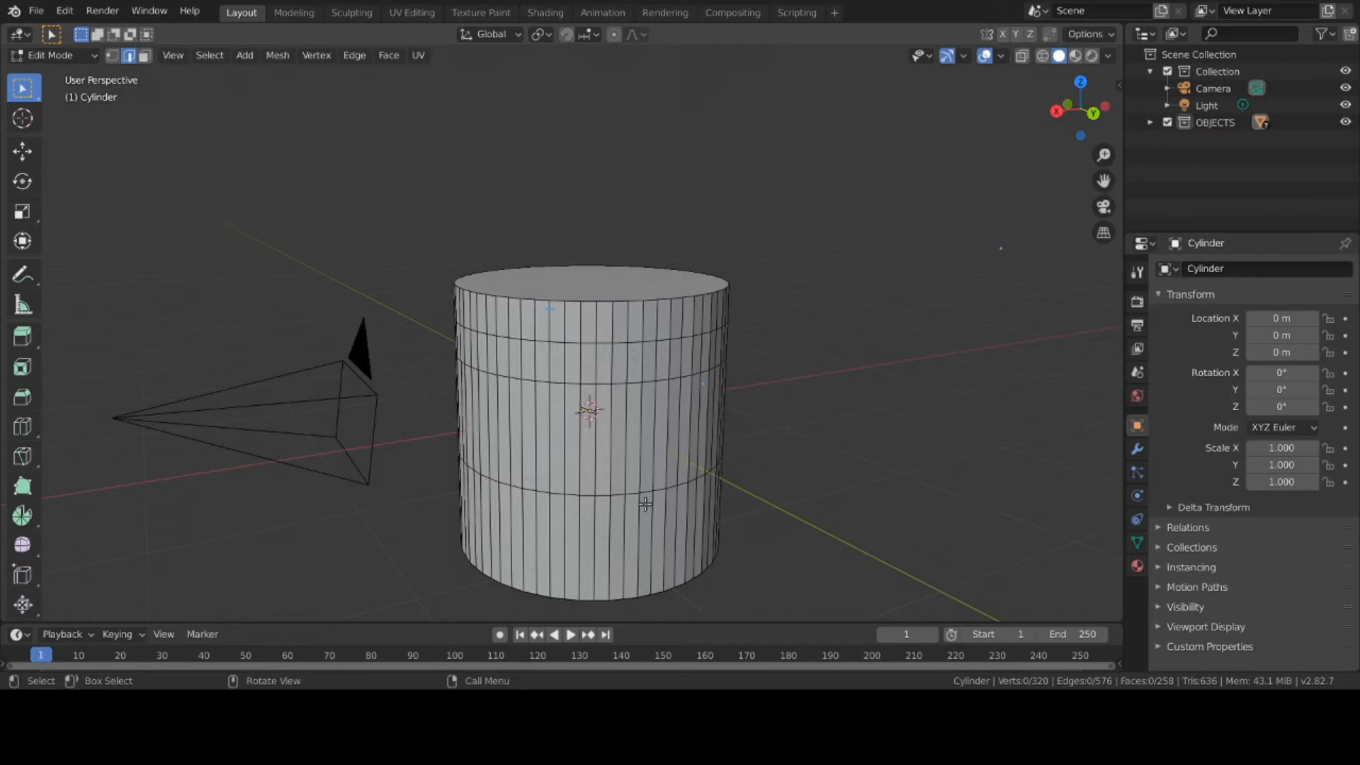
# Subdivide all of the cylinder's geometry a second time and deselect everything
pyautogui.moveTo(590, 398); pyautogui.dragTo(834, 449, button='middle')
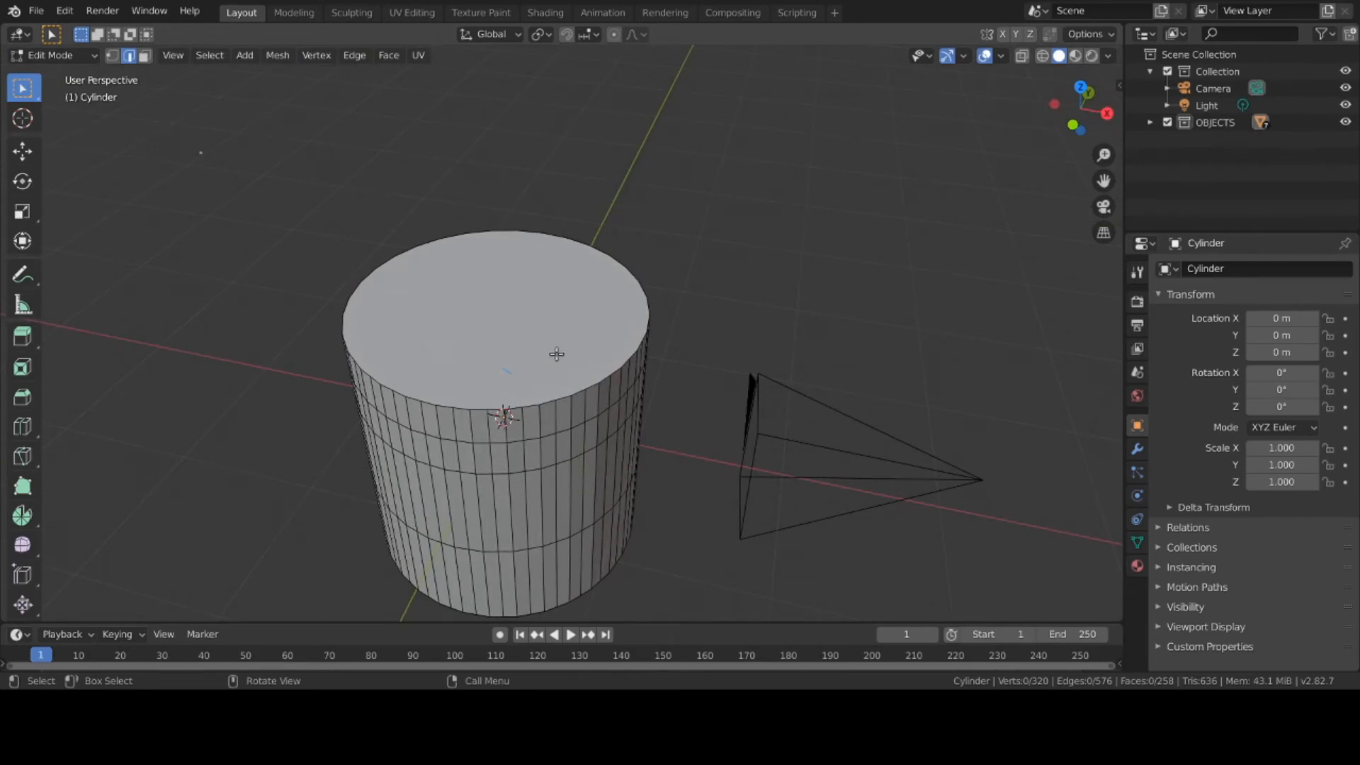
pyautogui.press('a')
pyautogui.rightClick(556, 354)
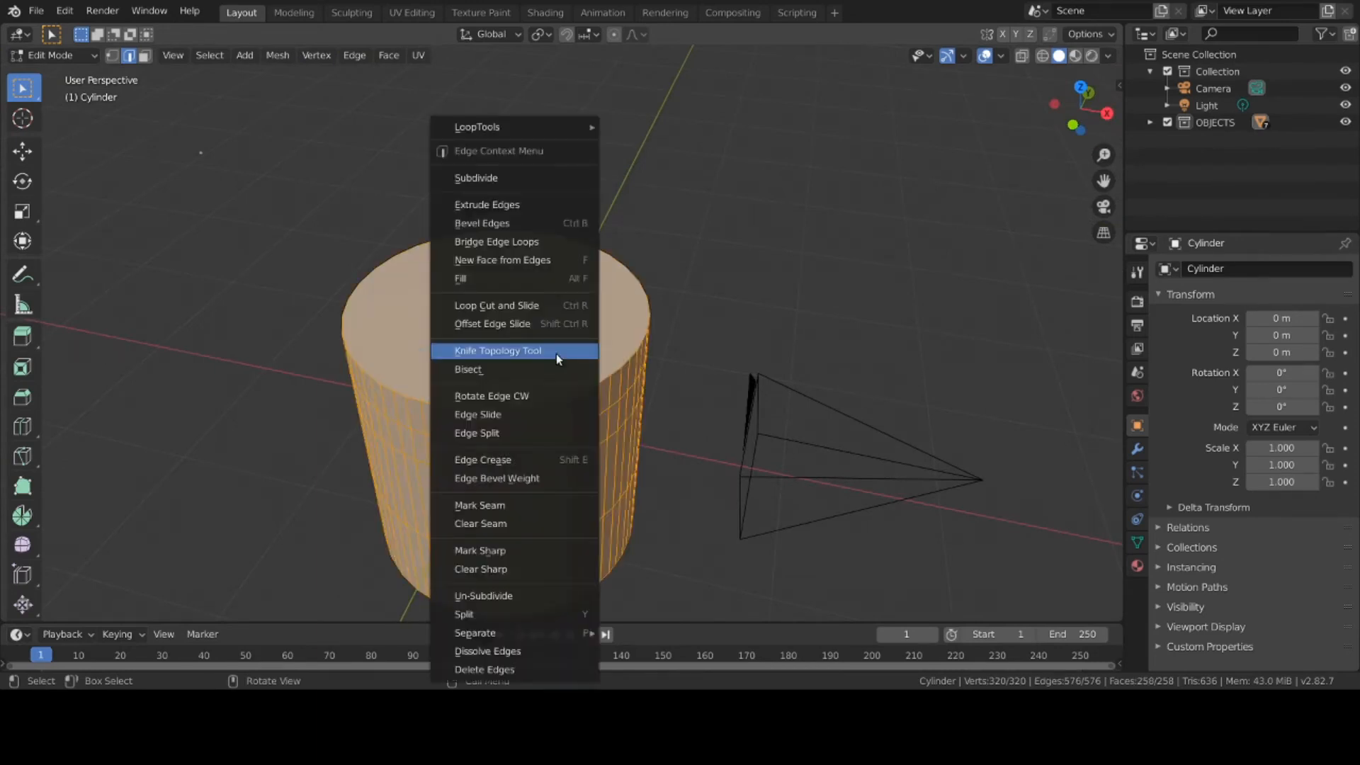
pyautogui.click(546, 172)
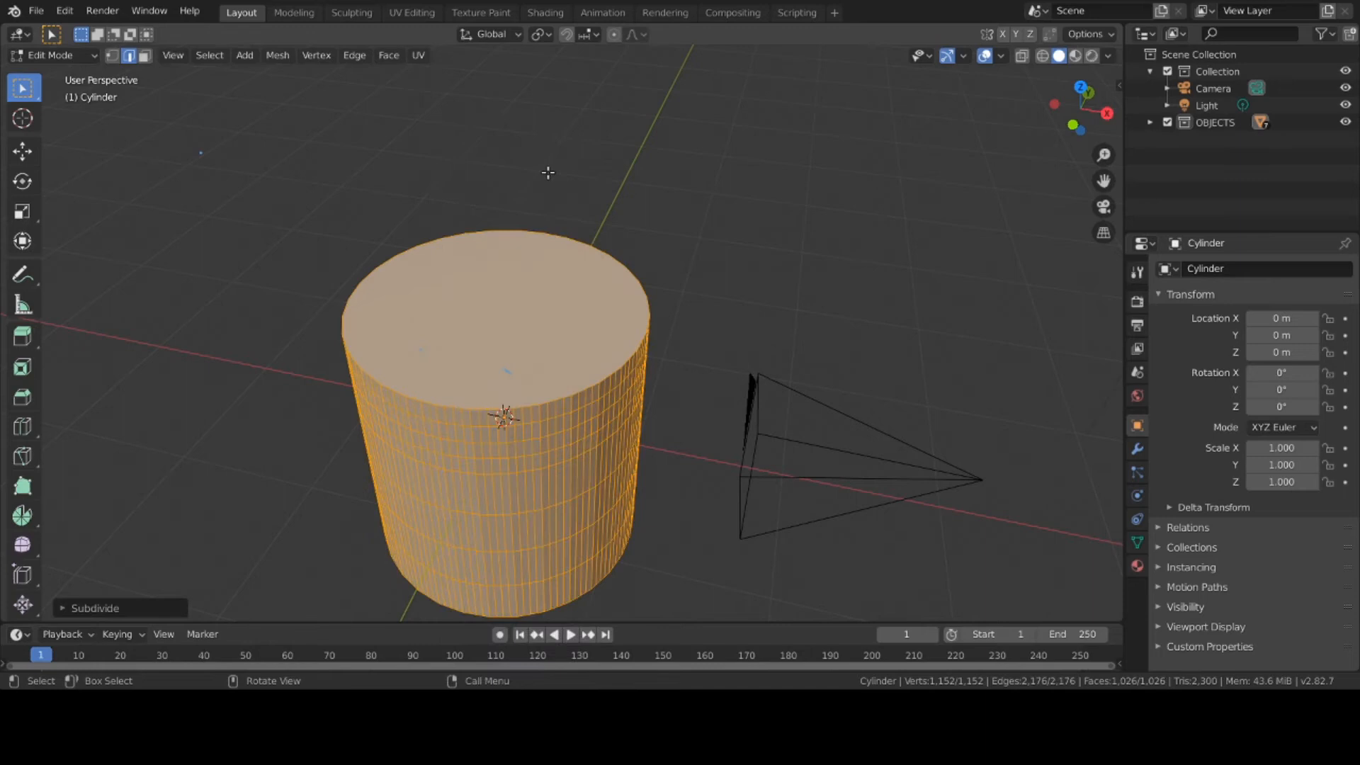
pyautogui.click(747, 197)
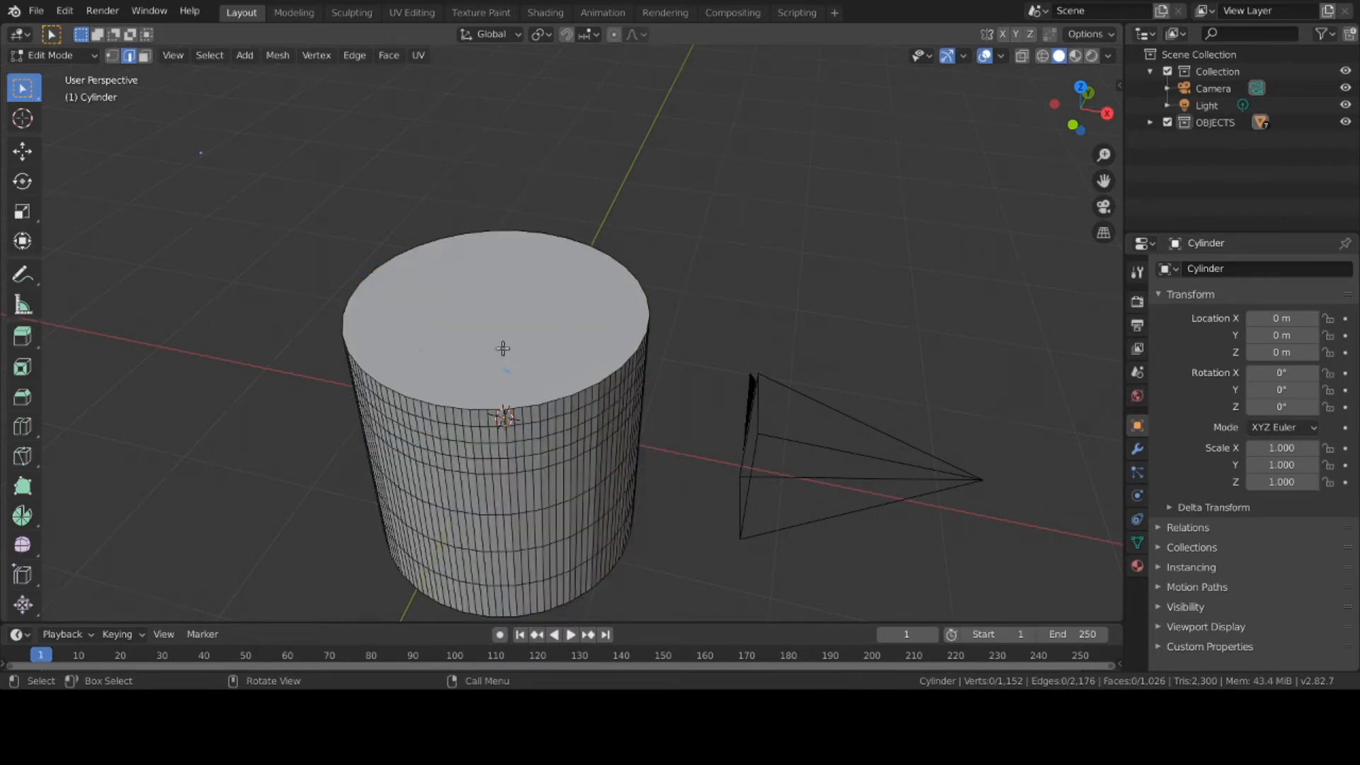
# Inspect the cylinder's top cap in face select mode, then select one short edge on its rim in edge select mode
pyautogui.scroll(2, 502, 348)
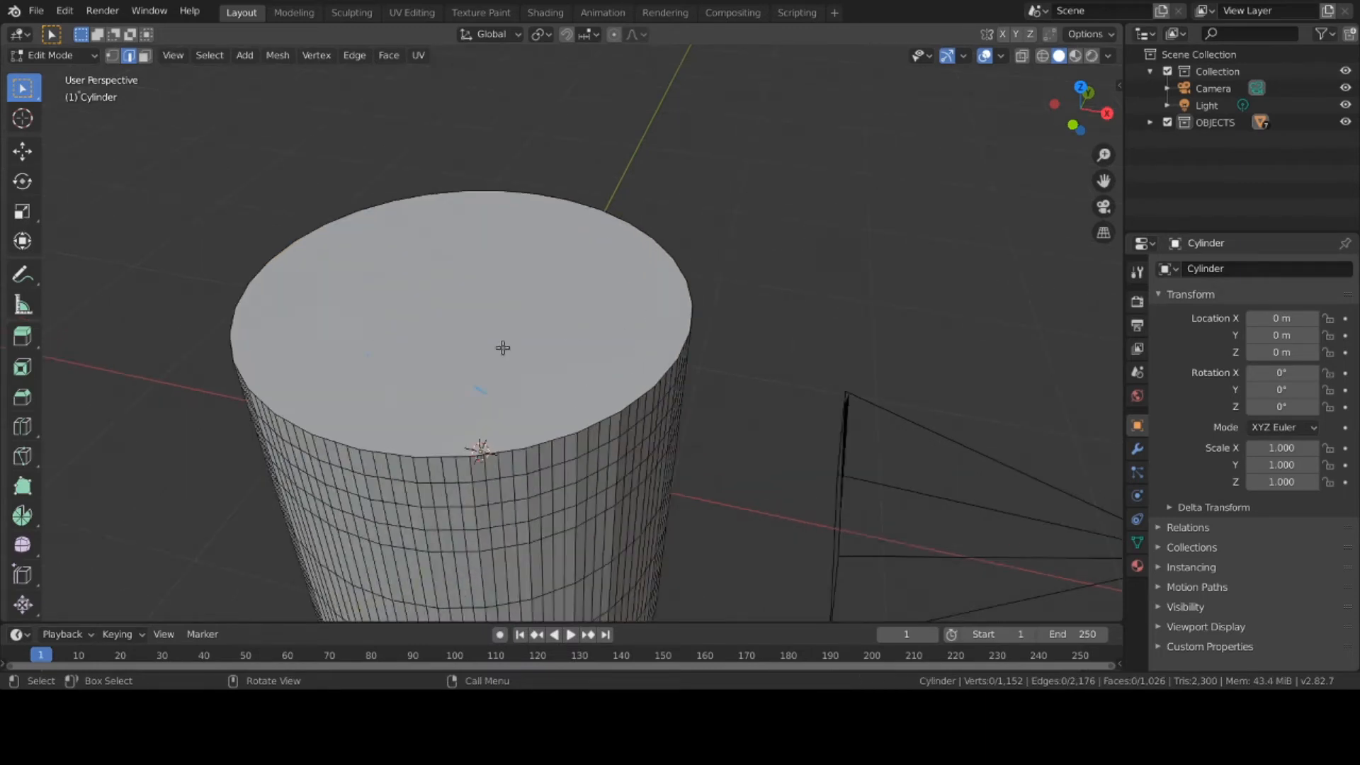
pyautogui.click(144, 56)
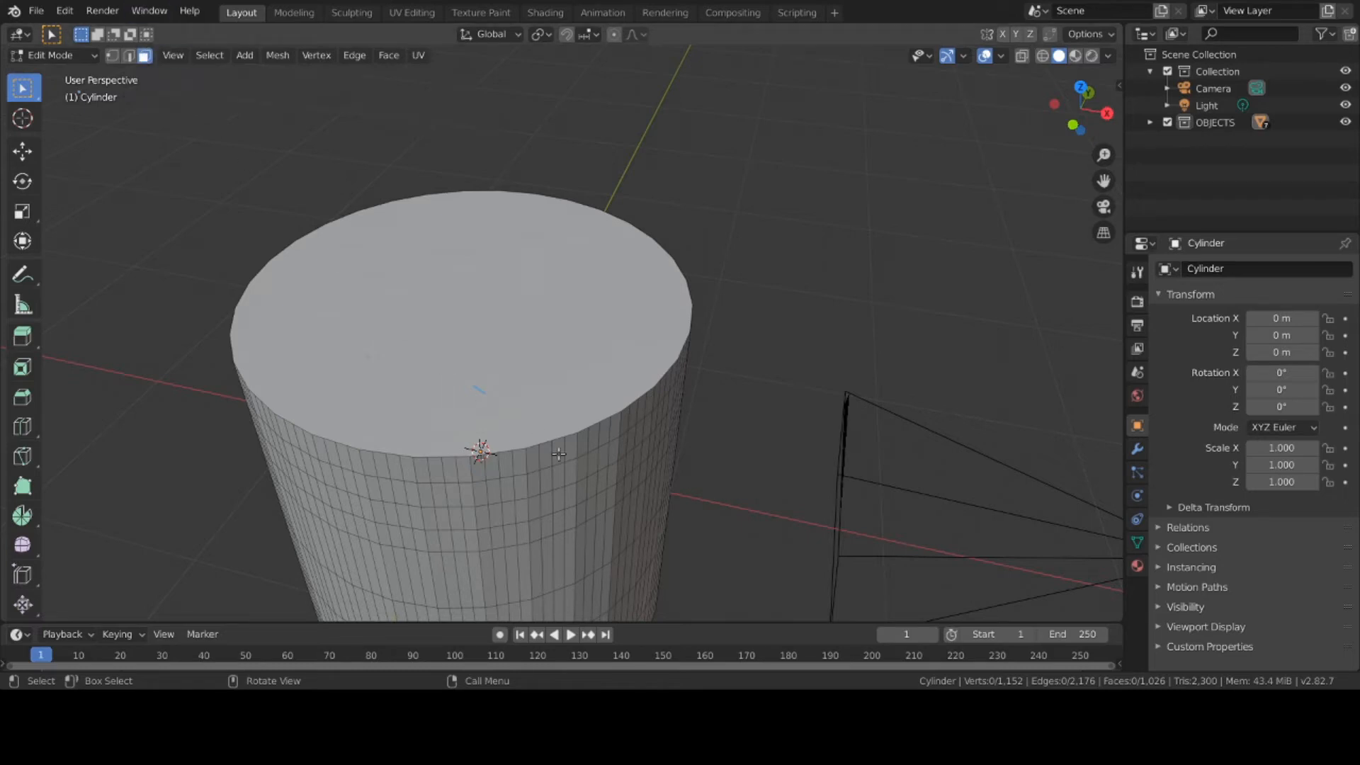
pyautogui.scroll(4, 557, 429)
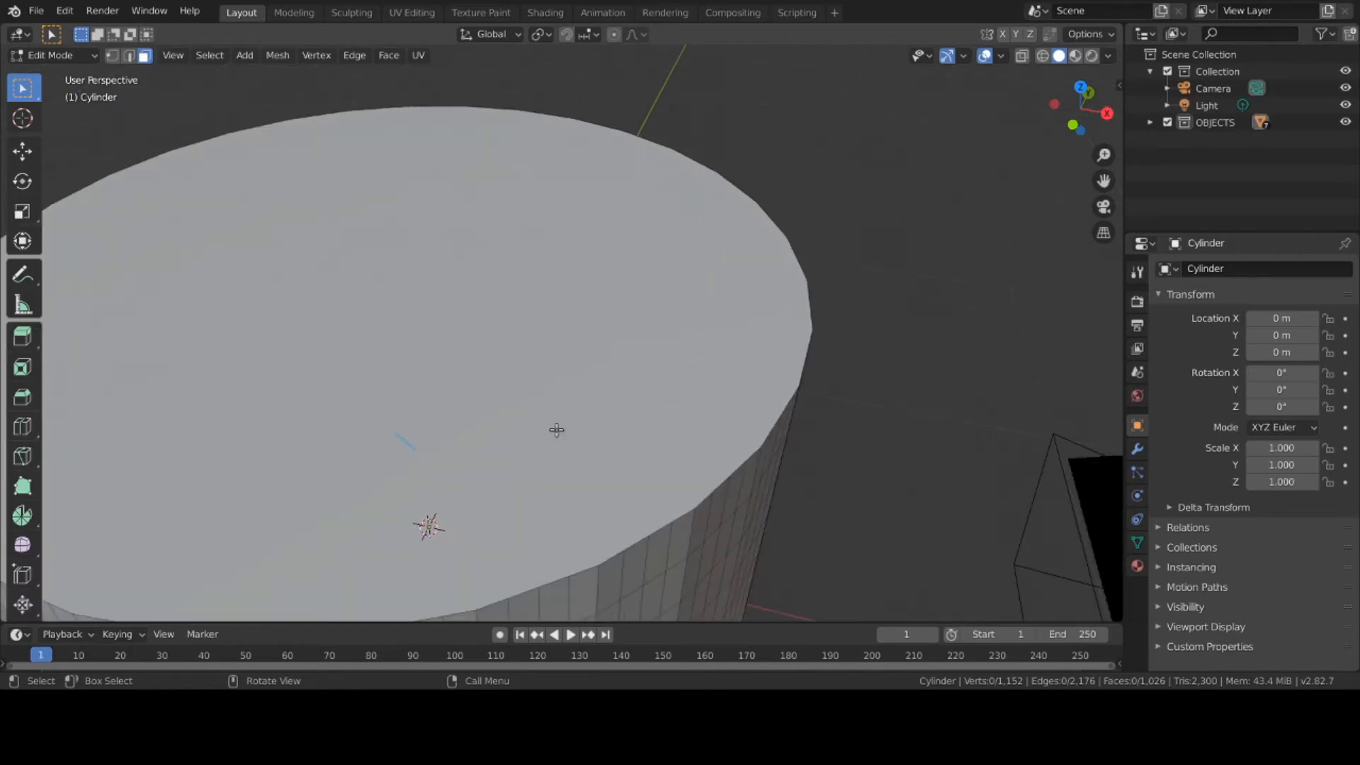
pyautogui.keyDown('shift'); pyautogui.moveTo(557, 429); pyautogui.dragTo(583, 316, button='middle'); pyautogui.keyUp('shift')
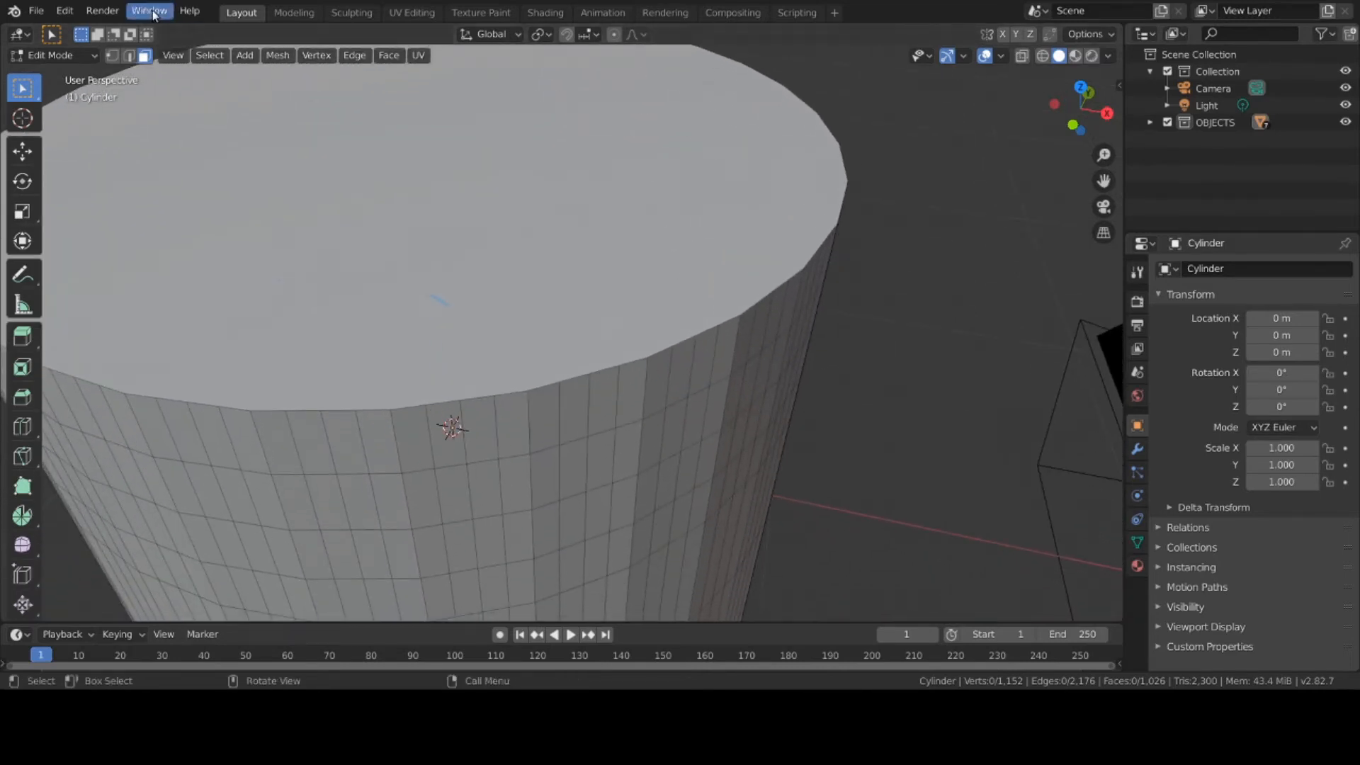
pyautogui.click(131, 57)
pyautogui.click(486, 403)
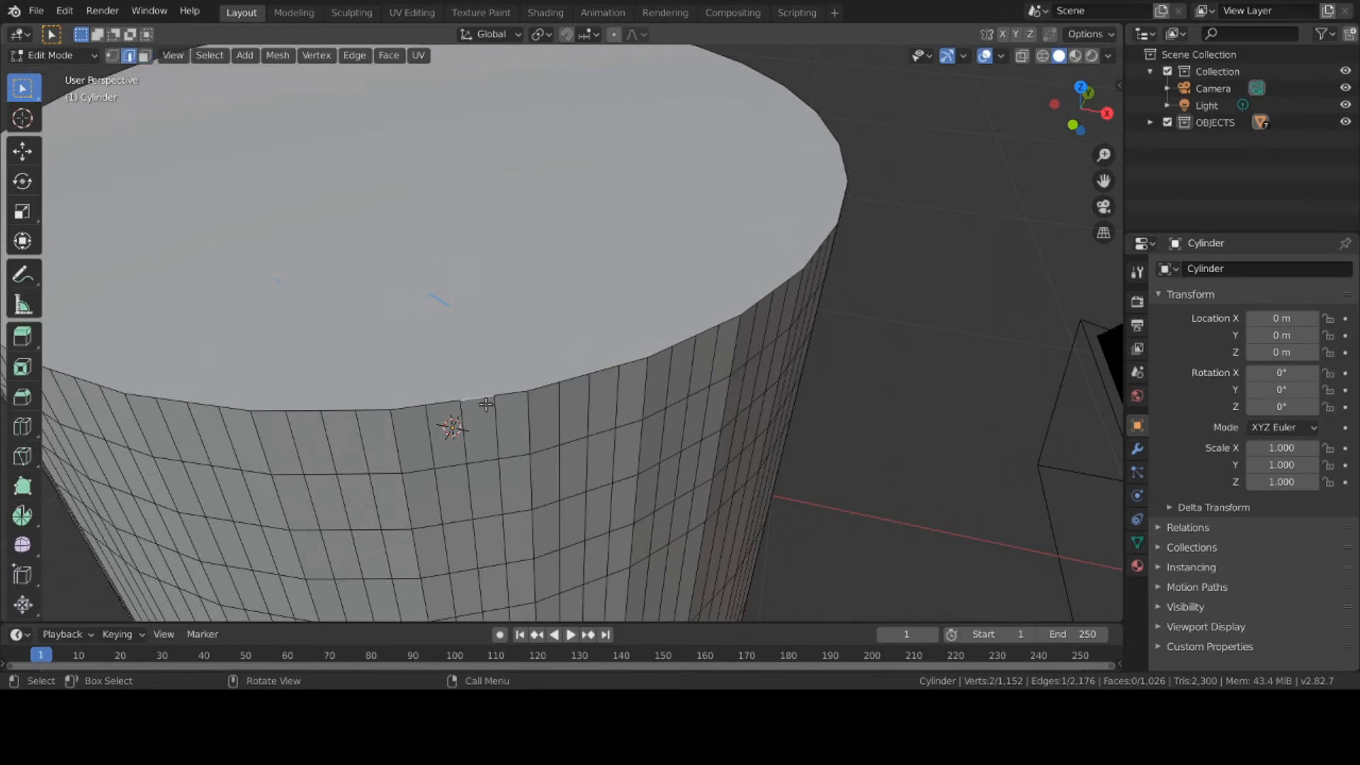
# Select individual short edges along the front of the cylinder's top rim to check how the rim is divided
pyautogui.click(515, 395)
pyautogui.click(602, 372)
pyautogui.click(627, 364)
# Handwrite the annotations "N-edges" and "No Subdivide" in the empty space beside the cylinder, and erase them again
pyautogui.scroll(-3, 666, 338)
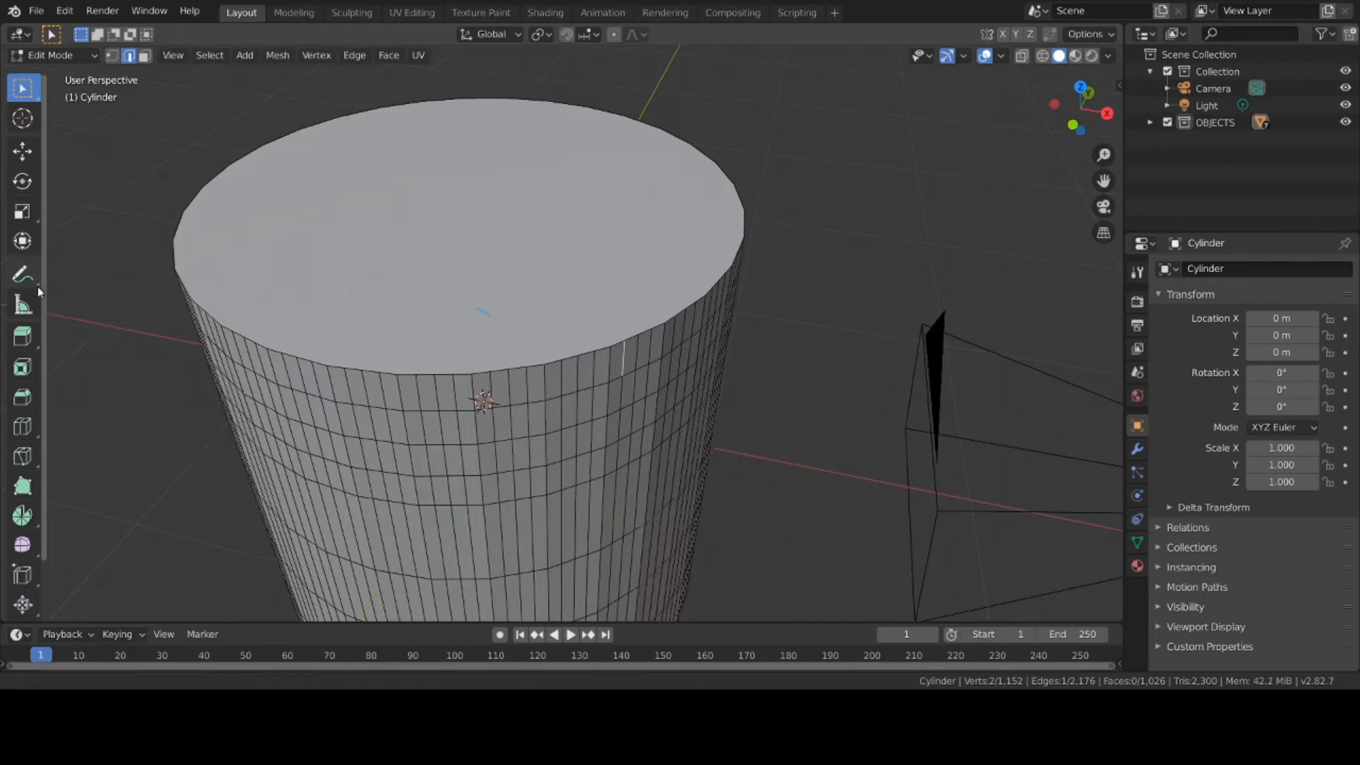
pyautogui.keyDown('shift'); pyautogui.moveTo(37, 286); pyautogui.dragTo(269, 294, button='middle'); pyautogui.keyUp('shift')
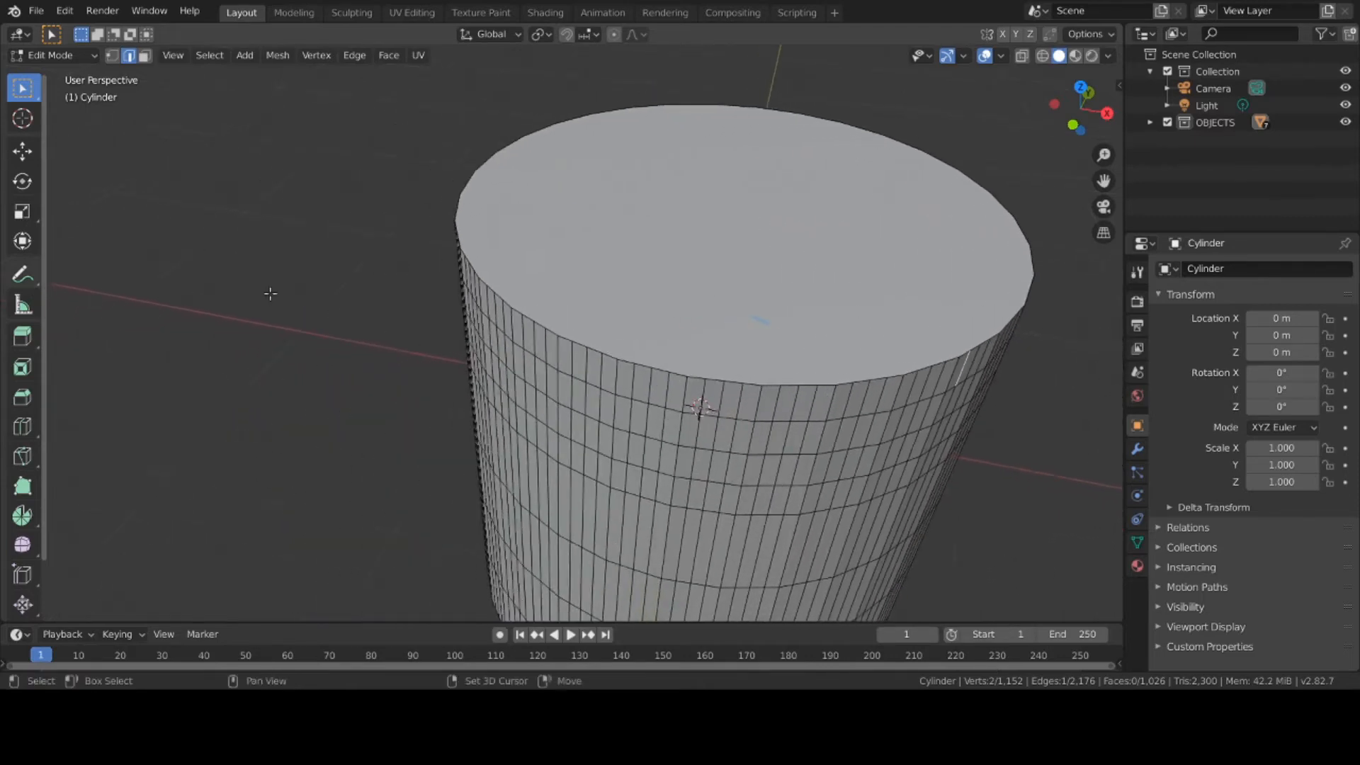
pyautogui.click(29, 285)
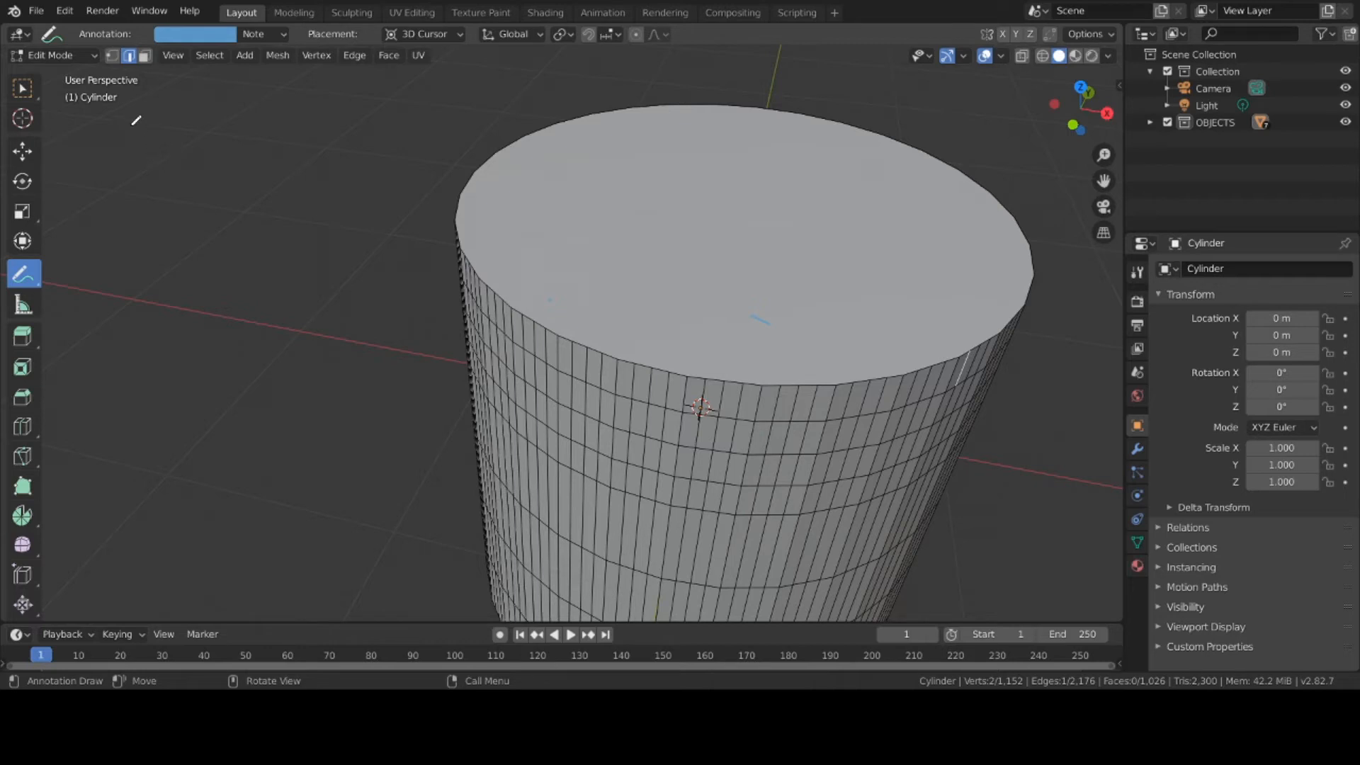
pyautogui.moveTo(128, 121)
pyautogui.mouseDown()
pyautogui.moveTo(129, 166)
pyautogui.moveTo(126, 129)
pyautogui.moveTo(148, 118)
pyautogui.moveTo(160, 143)
pyautogui.moveTo(255, 146)
pyautogui.moveTo(246, 165)
pyautogui.moveTo(286, 161)
pyautogui.moveTo(296, 145)
pyautogui.moveTo(287, 162)
pyautogui.mouseUp()
pyautogui.moveTo(152, 210)
pyautogui.mouseDown()
pyautogui.moveTo(149, 246)
pyautogui.moveTo(167, 209)
pyautogui.moveTo(190, 229)
pyautogui.moveTo(186, 303)
pyautogui.moveTo(253, 284)
pyautogui.moveTo(246, 295)
pyautogui.moveTo(299, 310)
pyautogui.moveTo(304, 290)
pyautogui.moveTo(313, 318)
pyautogui.moveTo(382, 341)
pyautogui.mouseUp()
pyautogui.click(284, 281)
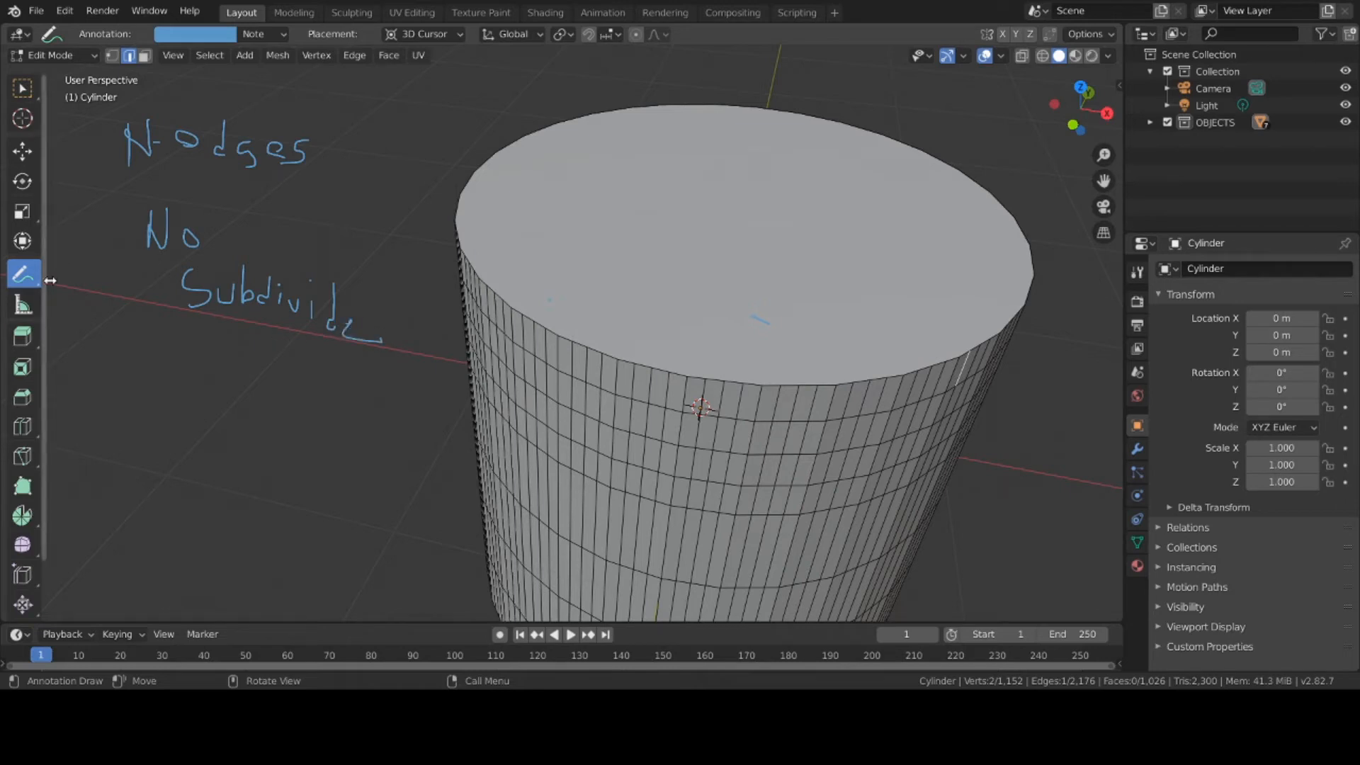
pyautogui.moveTo(36, 286); pyautogui.dragTo(101, 363)
pyautogui.moveTo(391, 330)
pyautogui.mouseDown()
pyautogui.moveTo(121, 283)
pyautogui.moveTo(384, 329)
pyautogui.moveTo(177, 230)
pyautogui.moveTo(205, 245)
pyautogui.moveTo(255, 145)
pyautogui.moveTo(150, 129)
pyautogui.moveTo(124, 145)
pyautogui.moveTo(304, 152)
pyautogui.moveTo(234, 141)
pyautogui.moveTo(253, 121)
pyautogui.moveTo(248, 188)
pyautogui.moveTo(198, 248)
pyautogui.moveTo(261, 294)
pyautogui.moveTo(328, 316)
pyautogui.mouseUp()
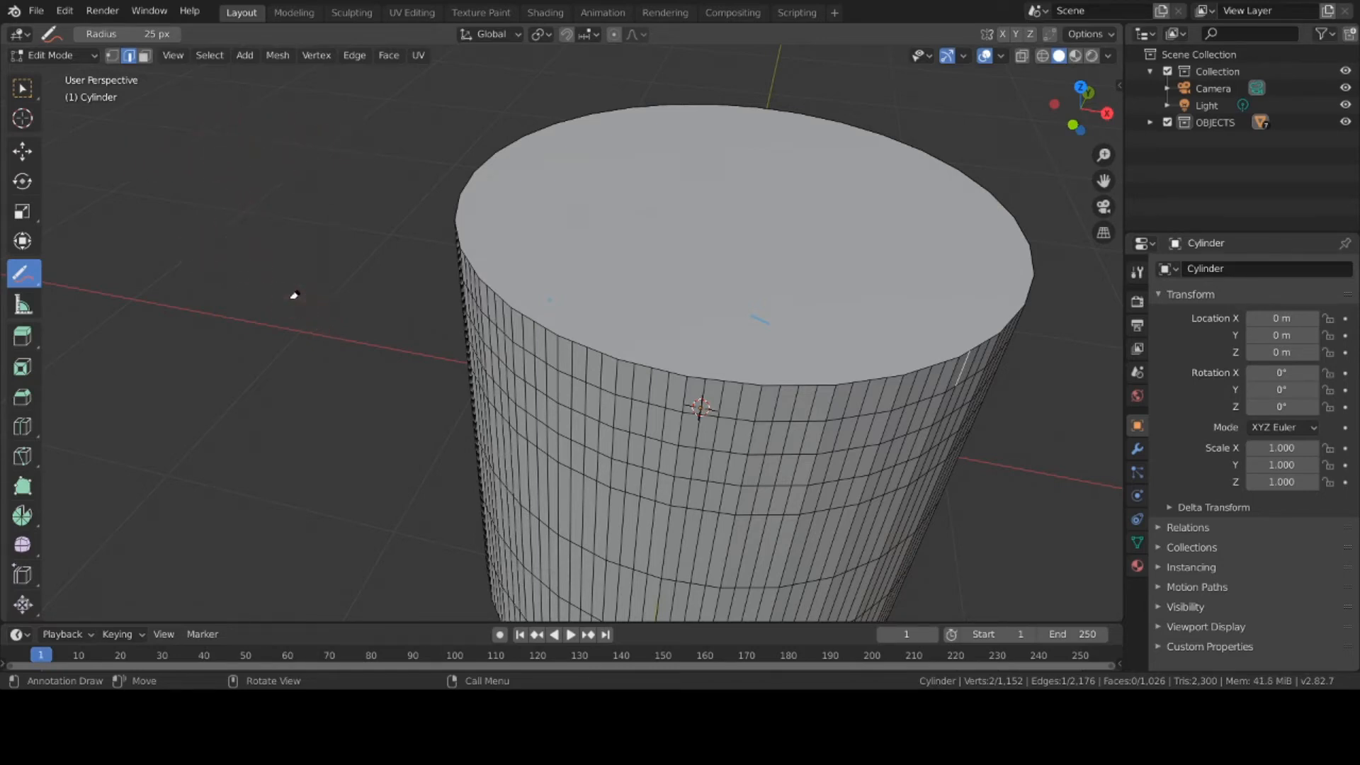
# Select the cylinder's top cap in face select mode and inset it by about 0.1 m
pyautogui.click(146, 57)
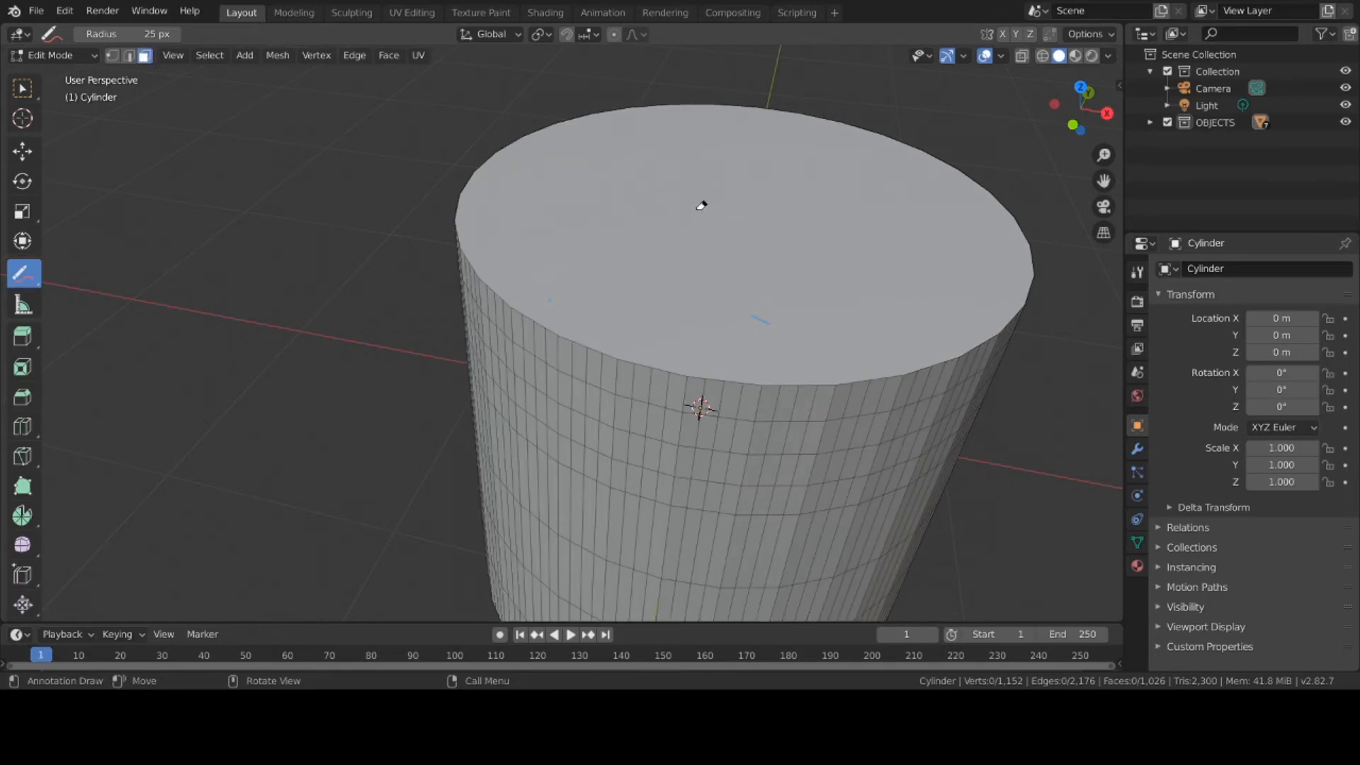
pyautogui.click(22, 87)
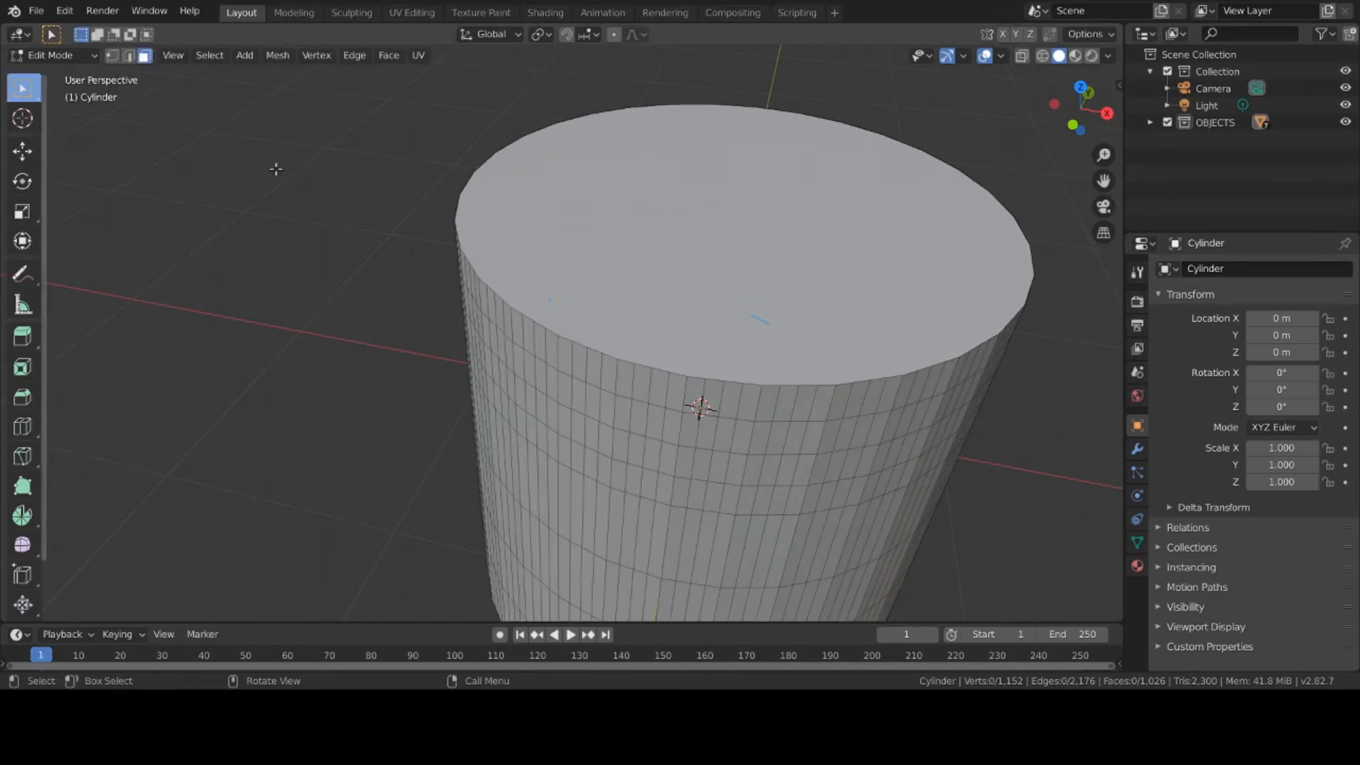
pyautogui.click(698, 261)
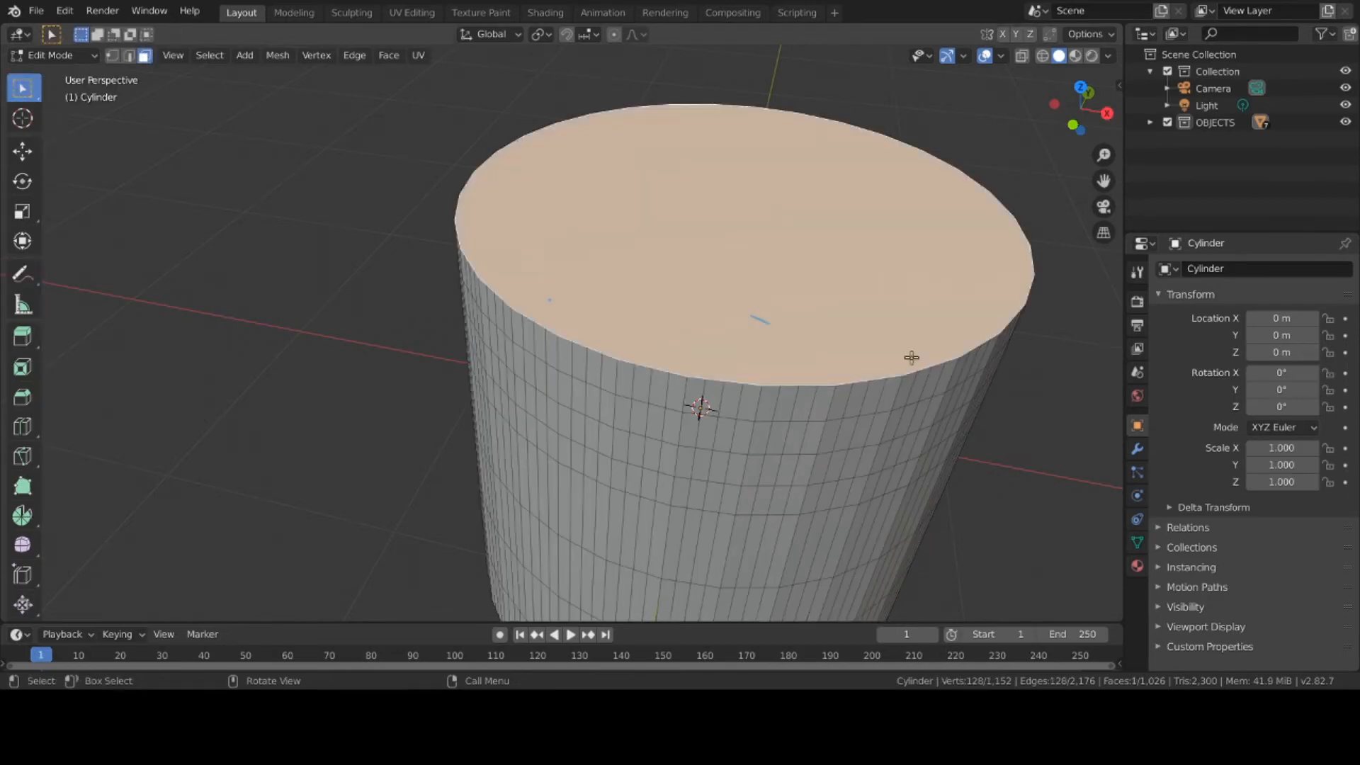
pyautogui.press('i')
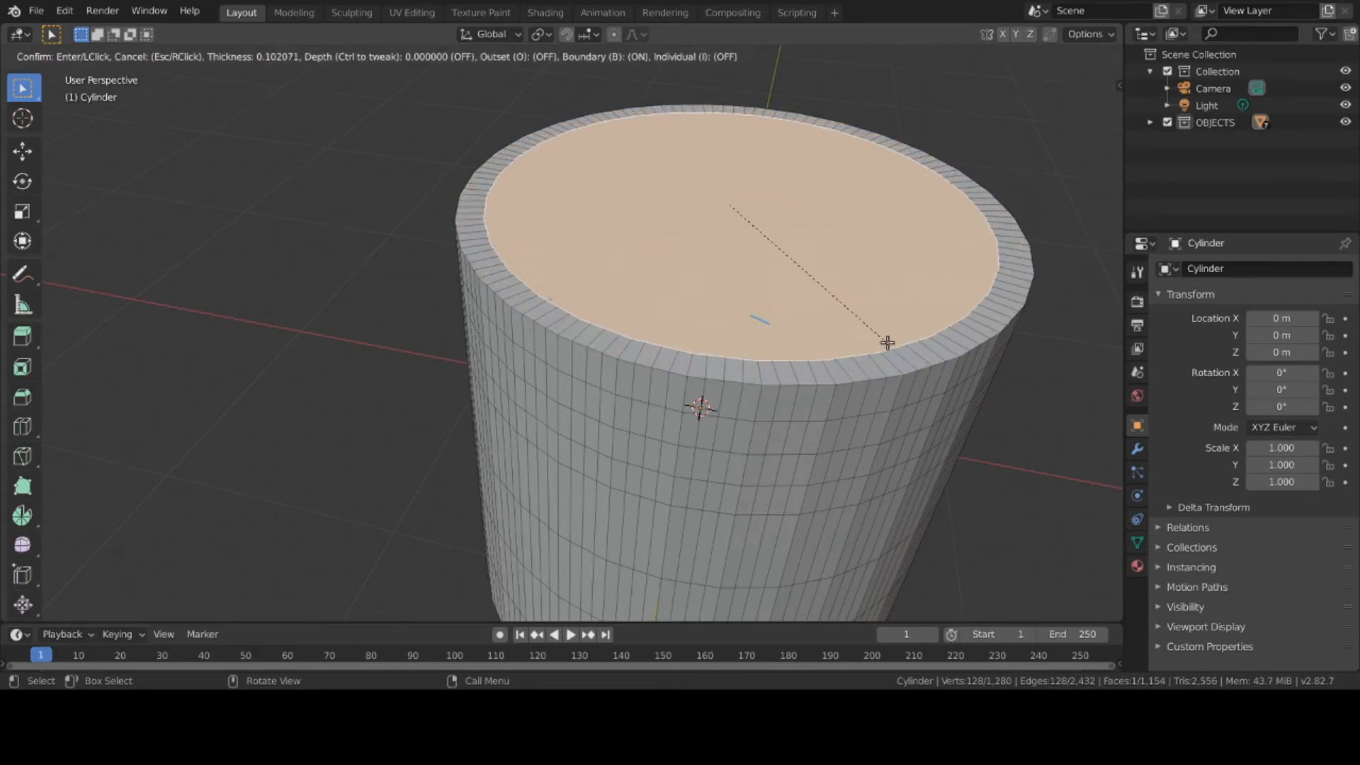
pyautogui.click(886, 342)
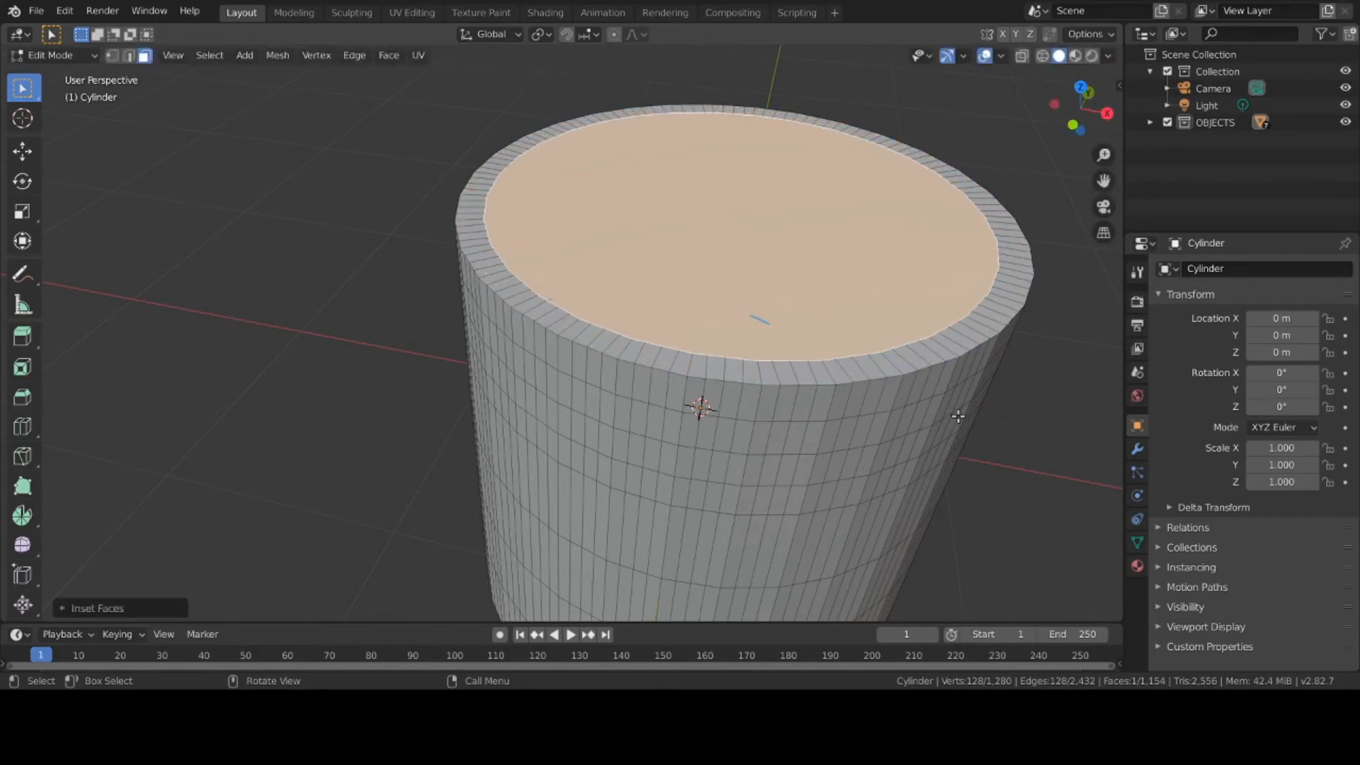
# Inset the cap's inner face four more times toward the centre, leaving only a small central face
pyautogui.press('i')
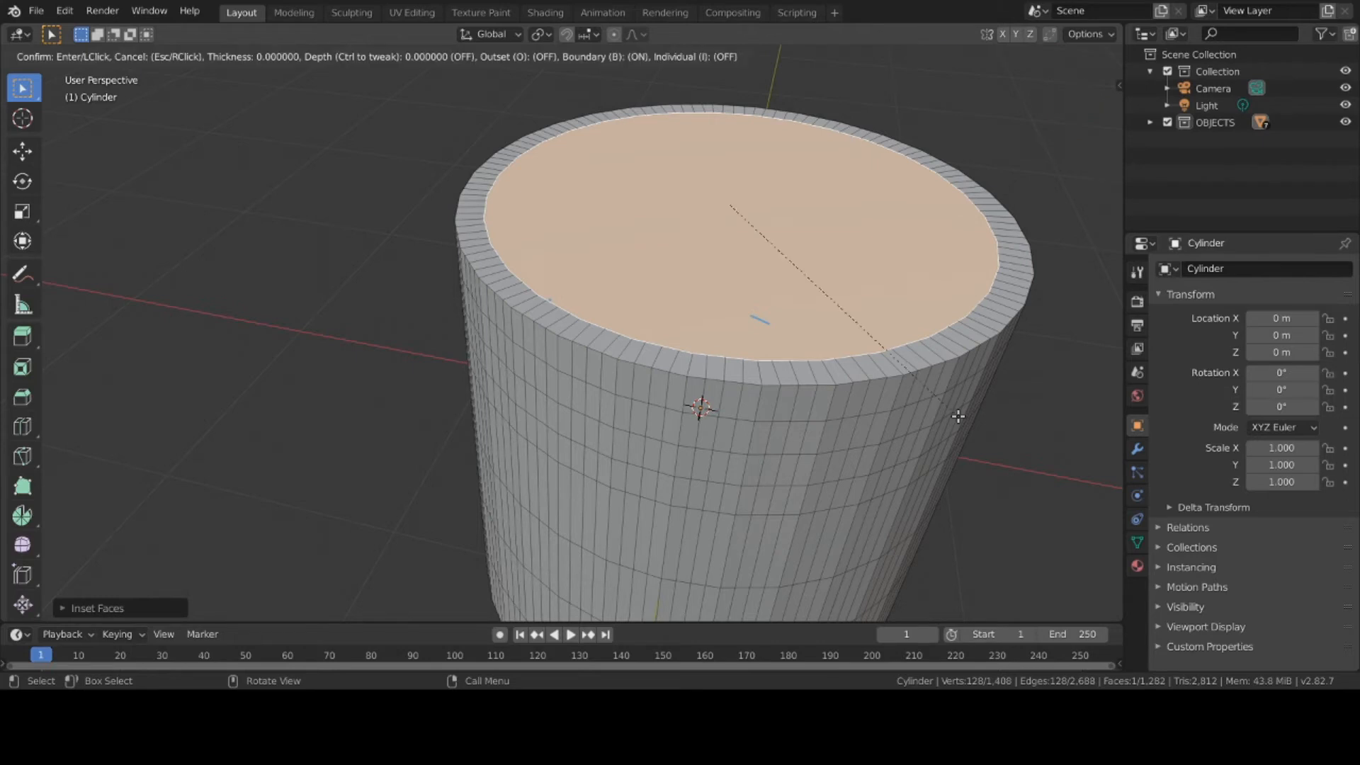
pyautogui.click(932, 398)
pyautogui.moveTo(932, 398); pyautogui.dragTo(931, 385, button='middle')
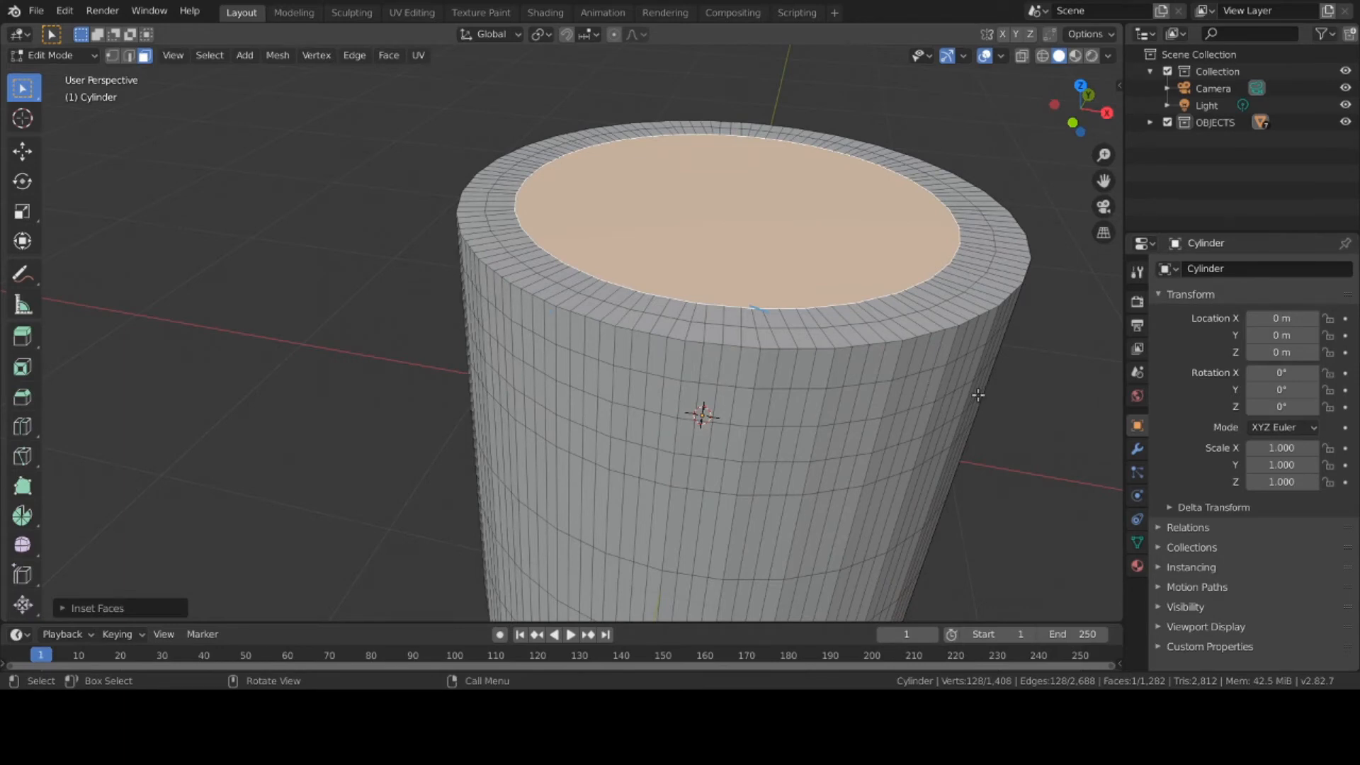
pyautogui.press('i')
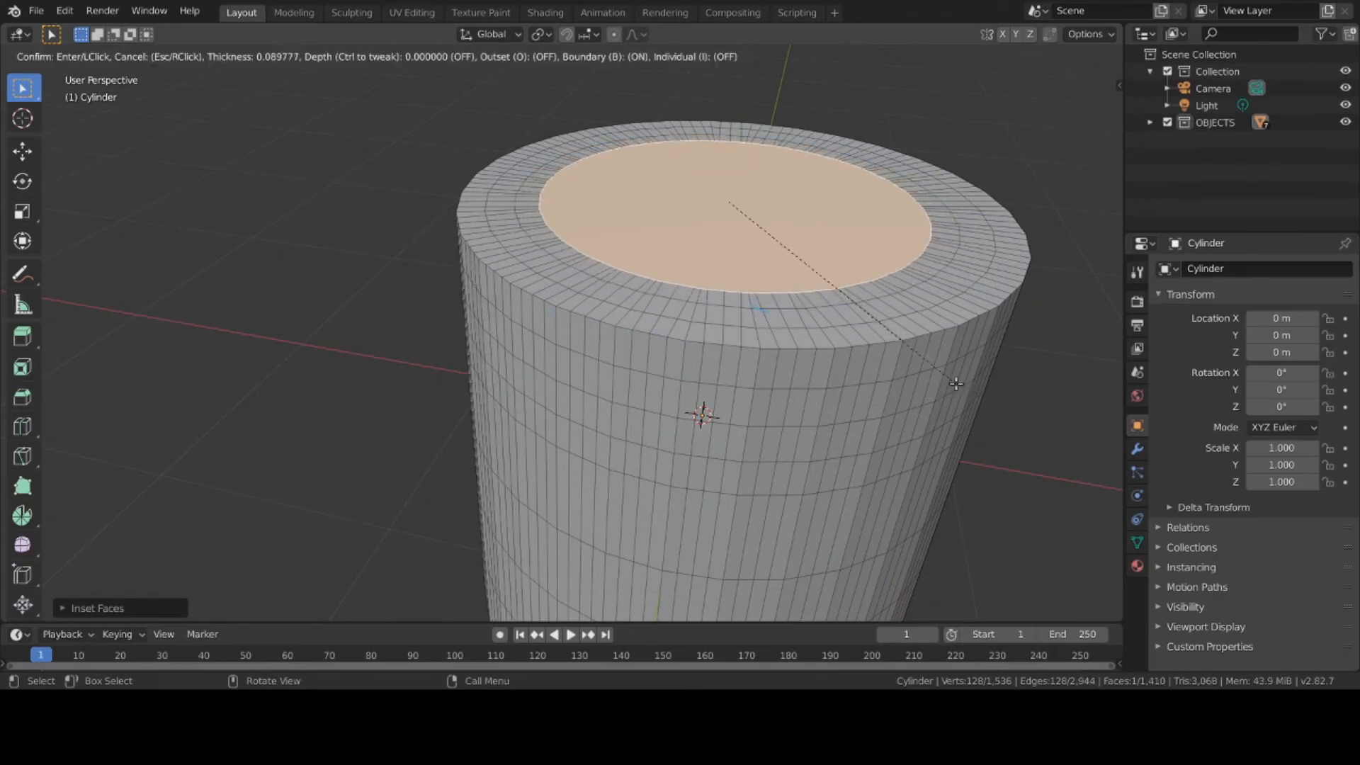
pyautogui.click(969, 392)
pyautogui.press('i')
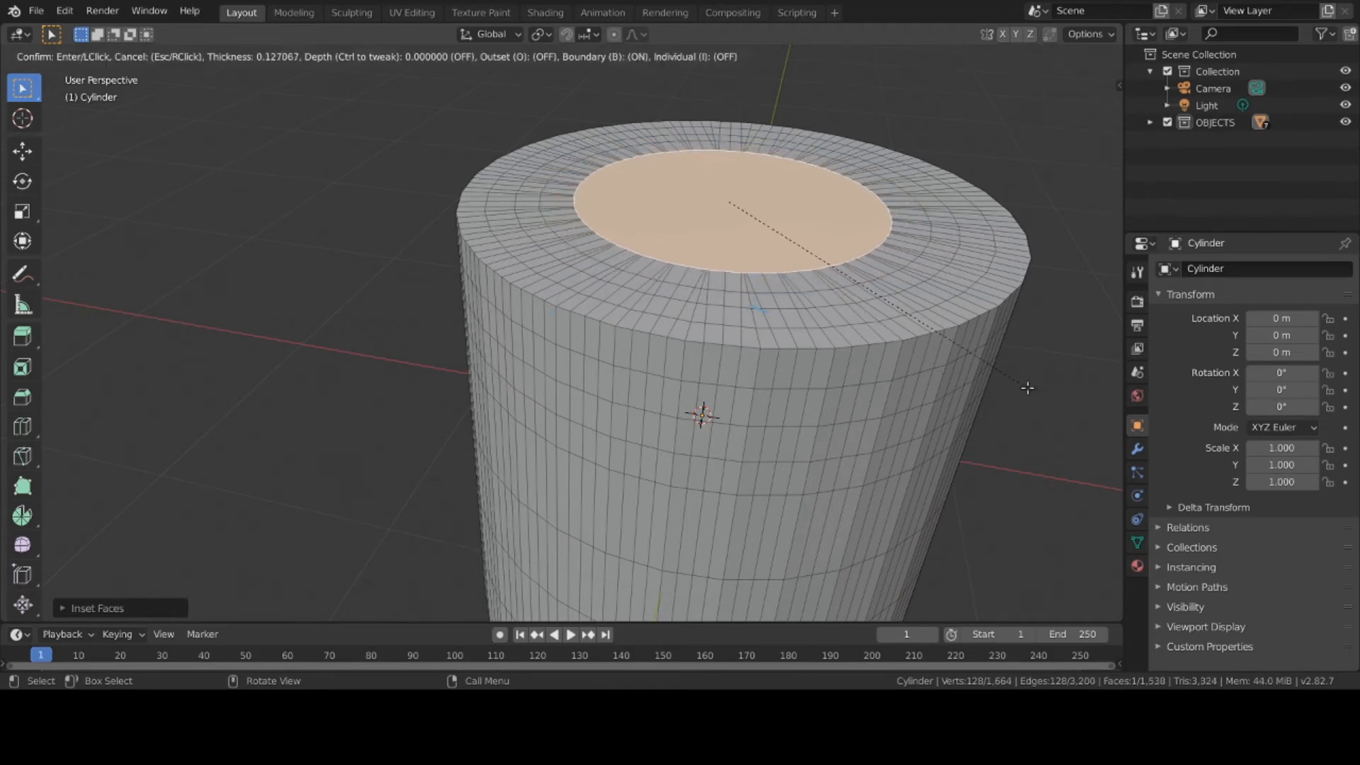
pyautogui.click(1044, 395)
pyautogui.press('i')
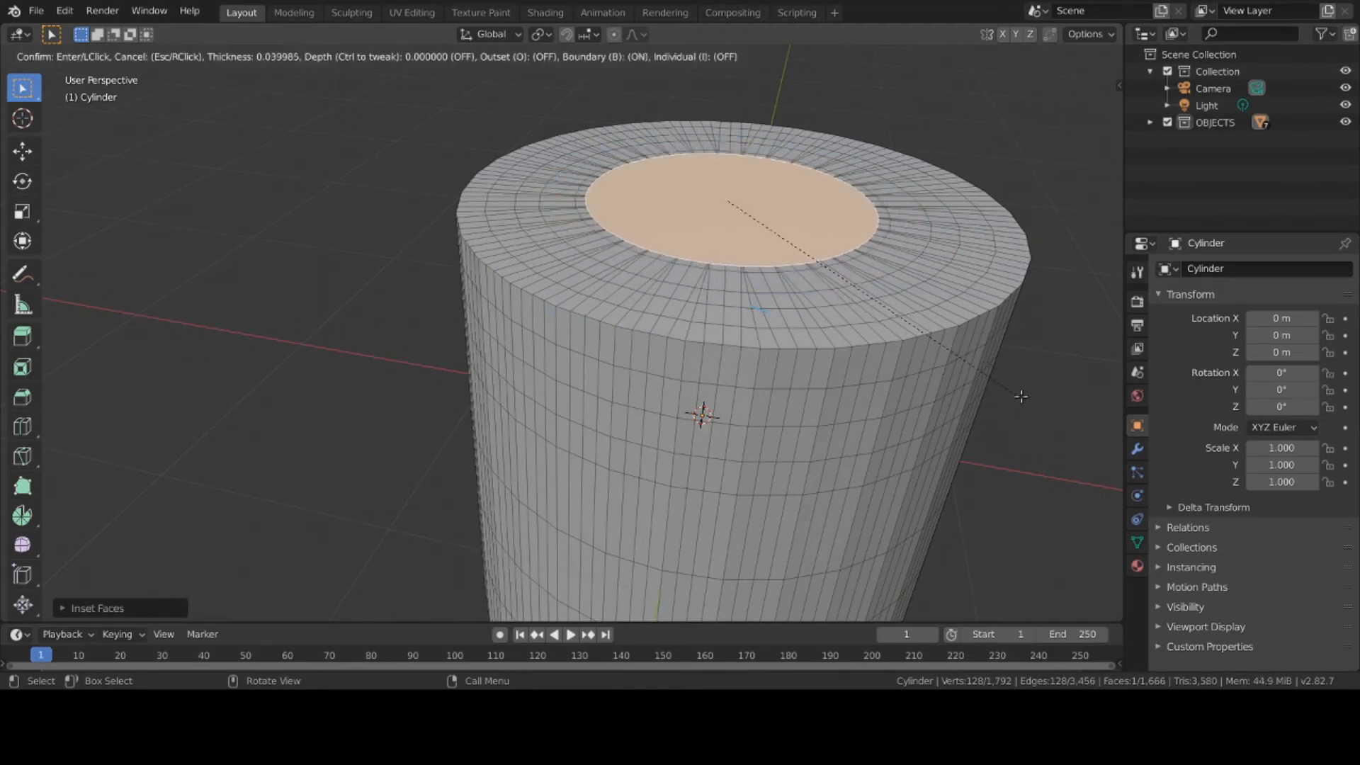
pyautogui.click(924, 357)
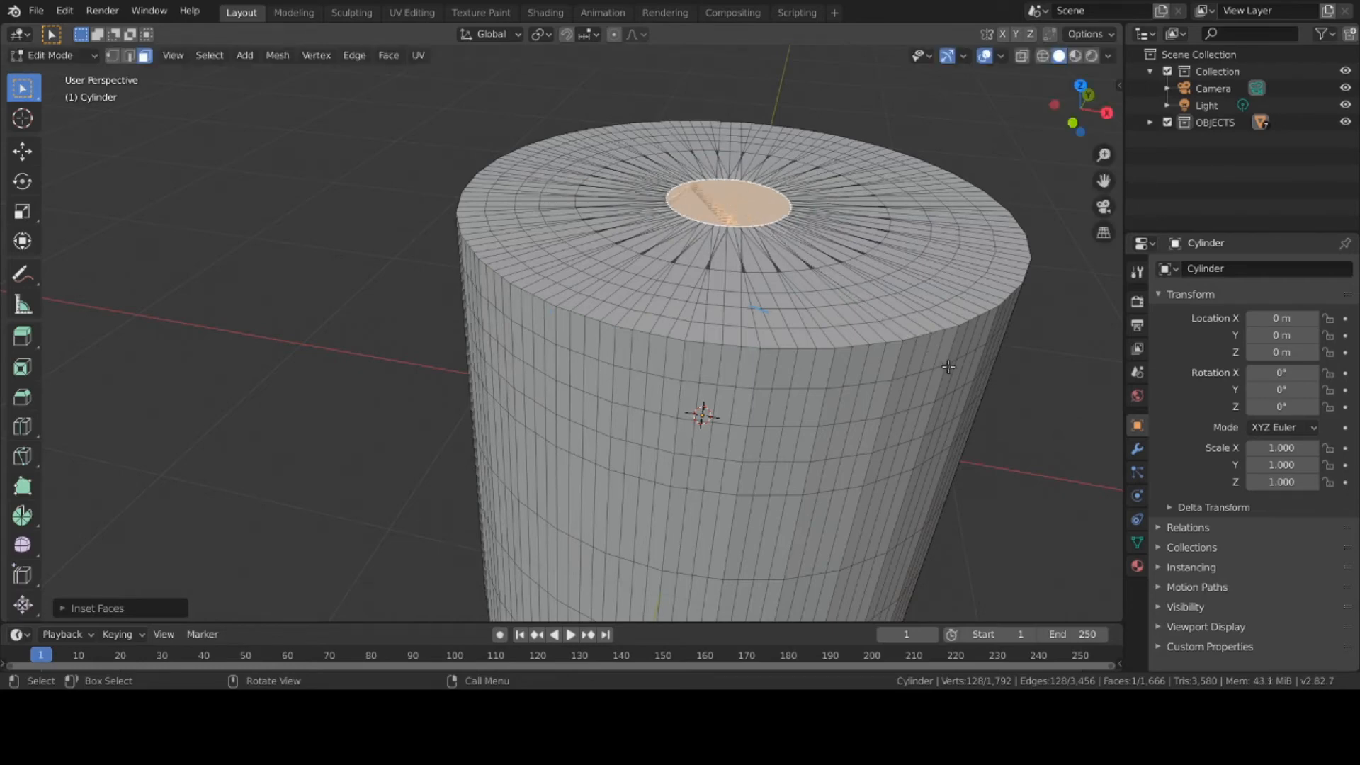
# Return to Object Mode and delete the cylinder
pyautogui.moveTo(924, 358); pyautogui.dragTo(949, 431, button='middle')
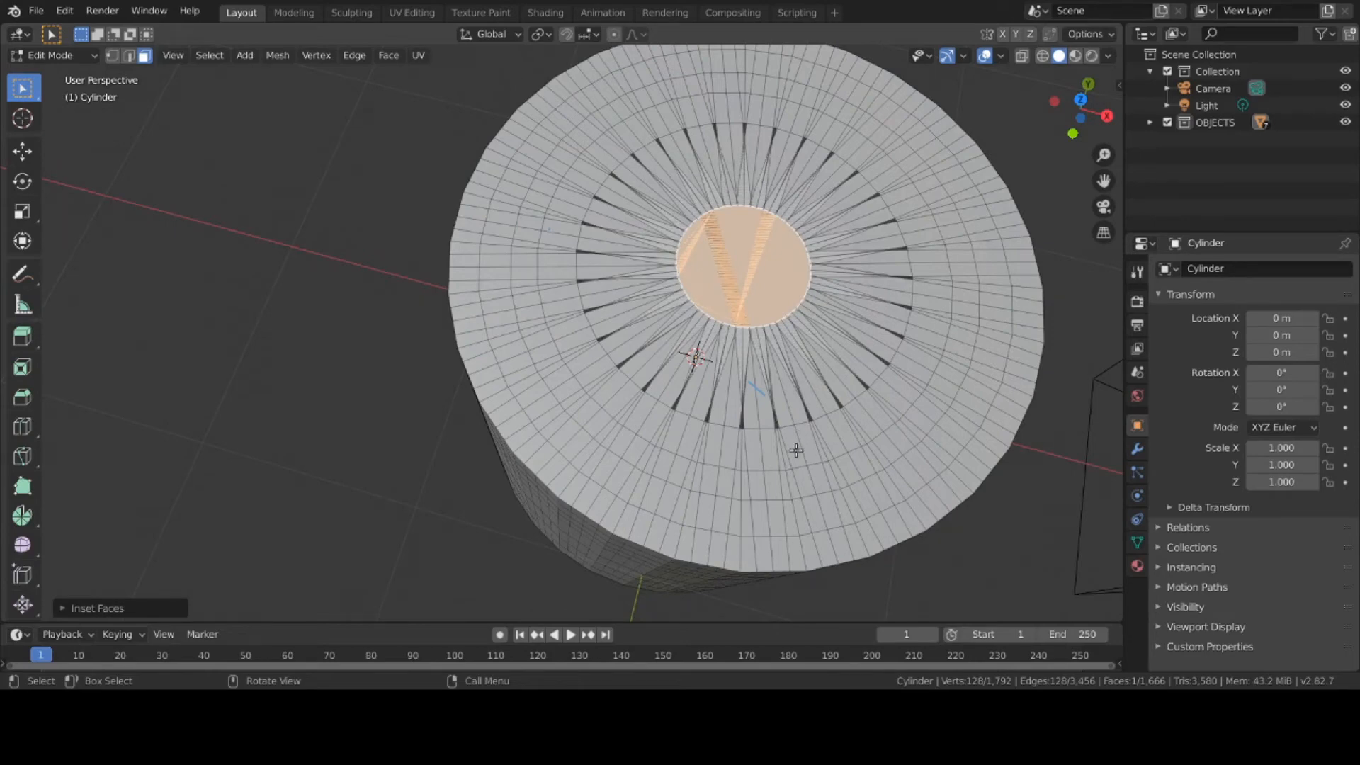
pyautogui.moveTo(795, 450); pyautogui.dragTo(762, 379, button='middle')
pyautogui.scroll(-1, 762, 379)
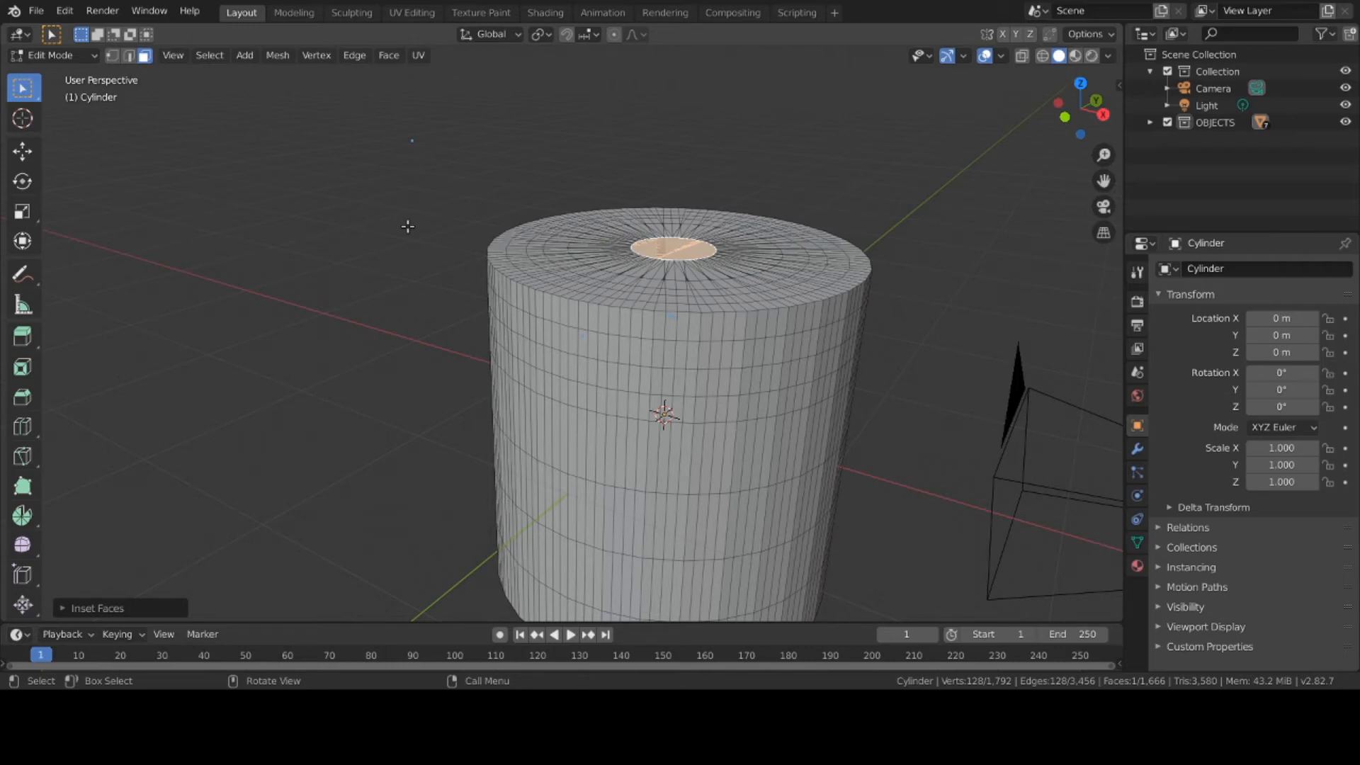
pyautogui.click(46, 57)
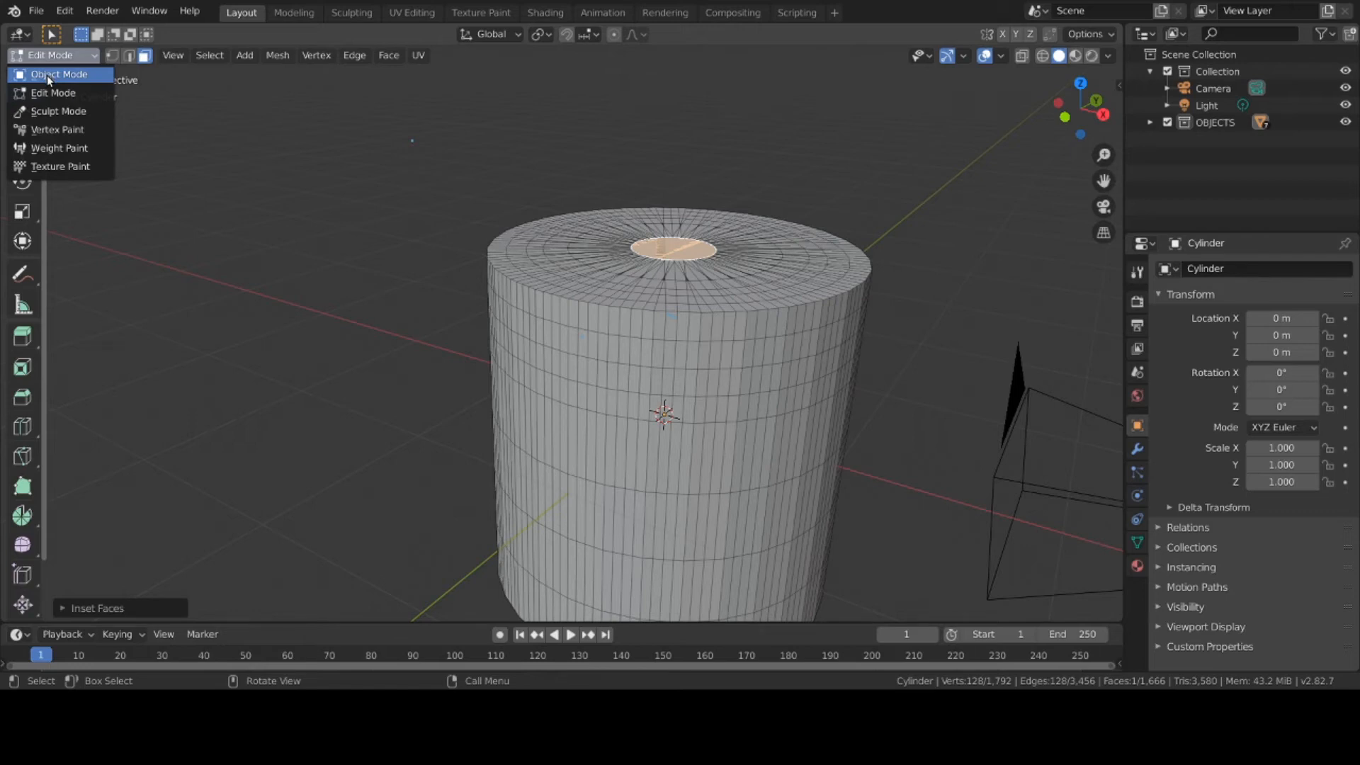
pyautogui.click(46, 75)
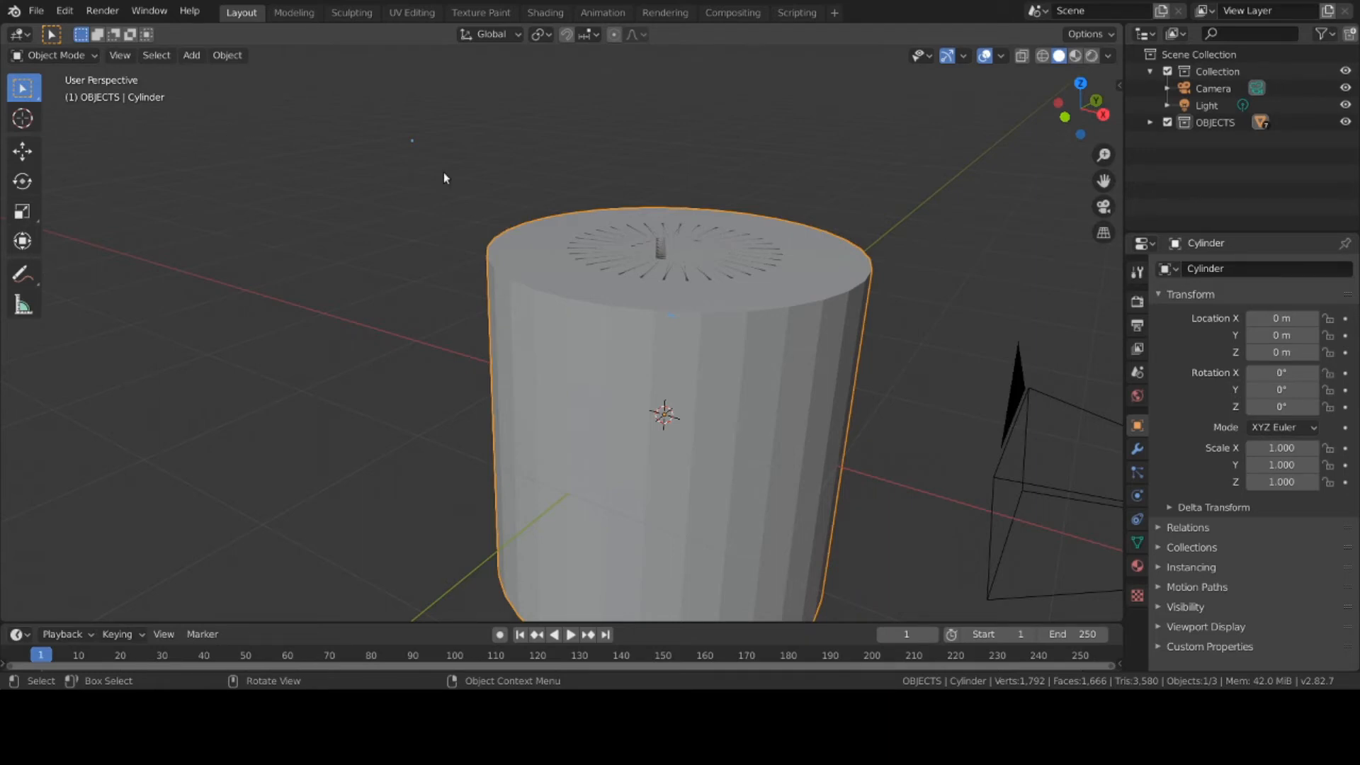
pyautogui.moveTo(584, 194); pyautogui.dragTo(640, 201, button='middle')
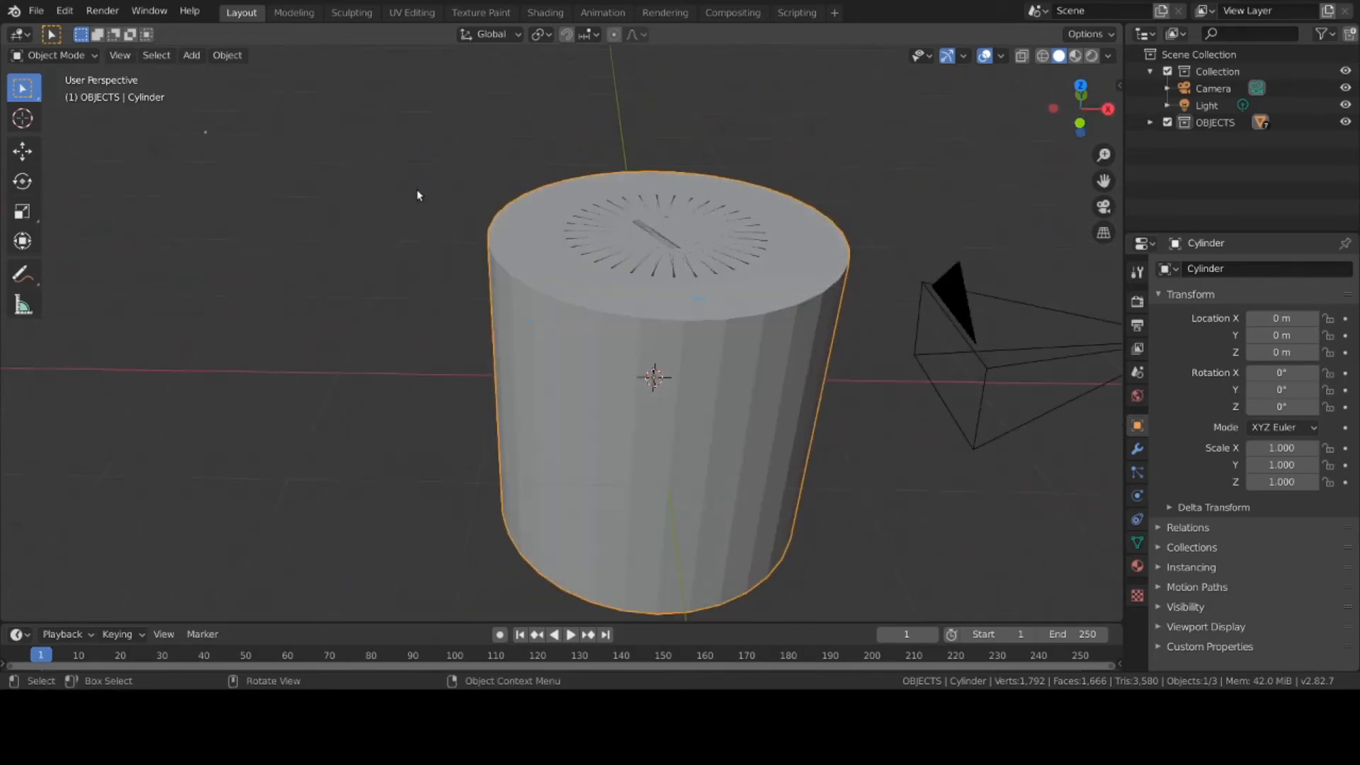
pyautogui.press('x')
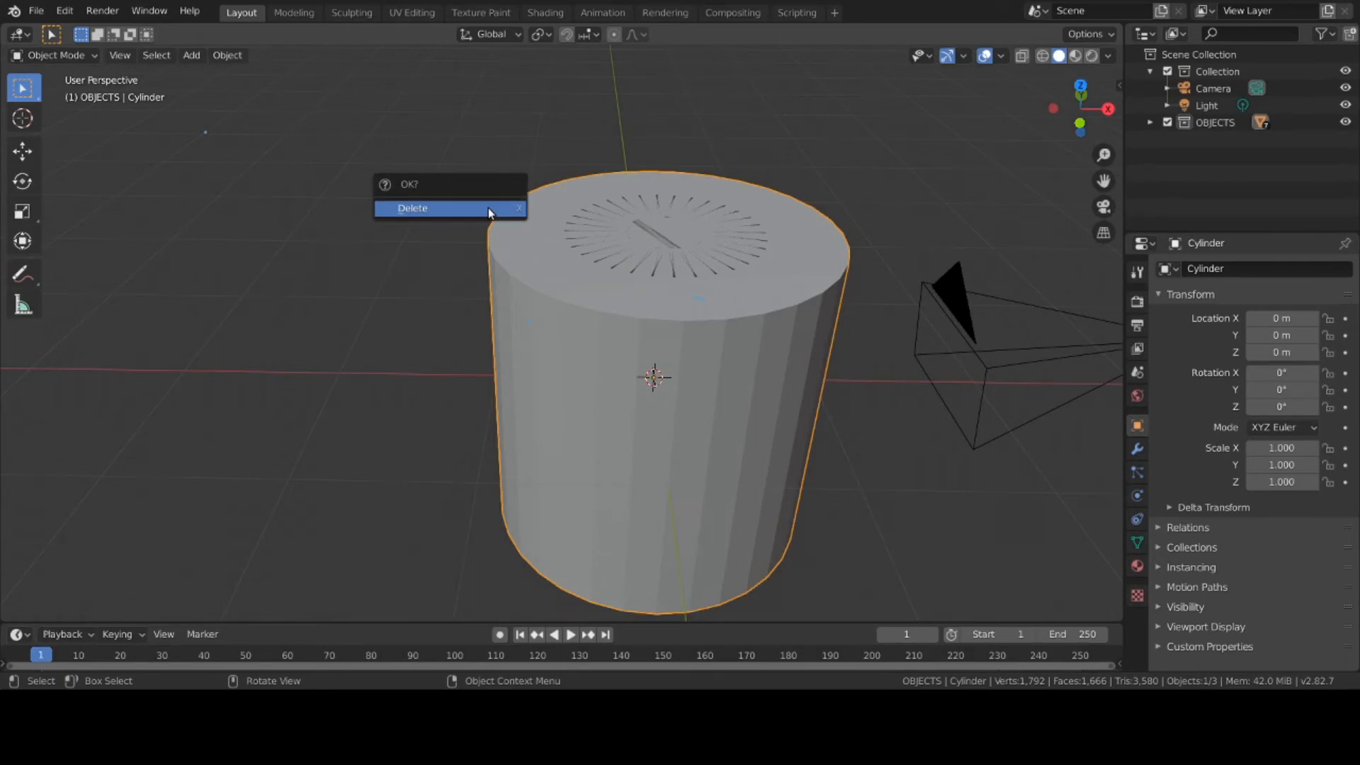
pyautogui.click(487, 207)
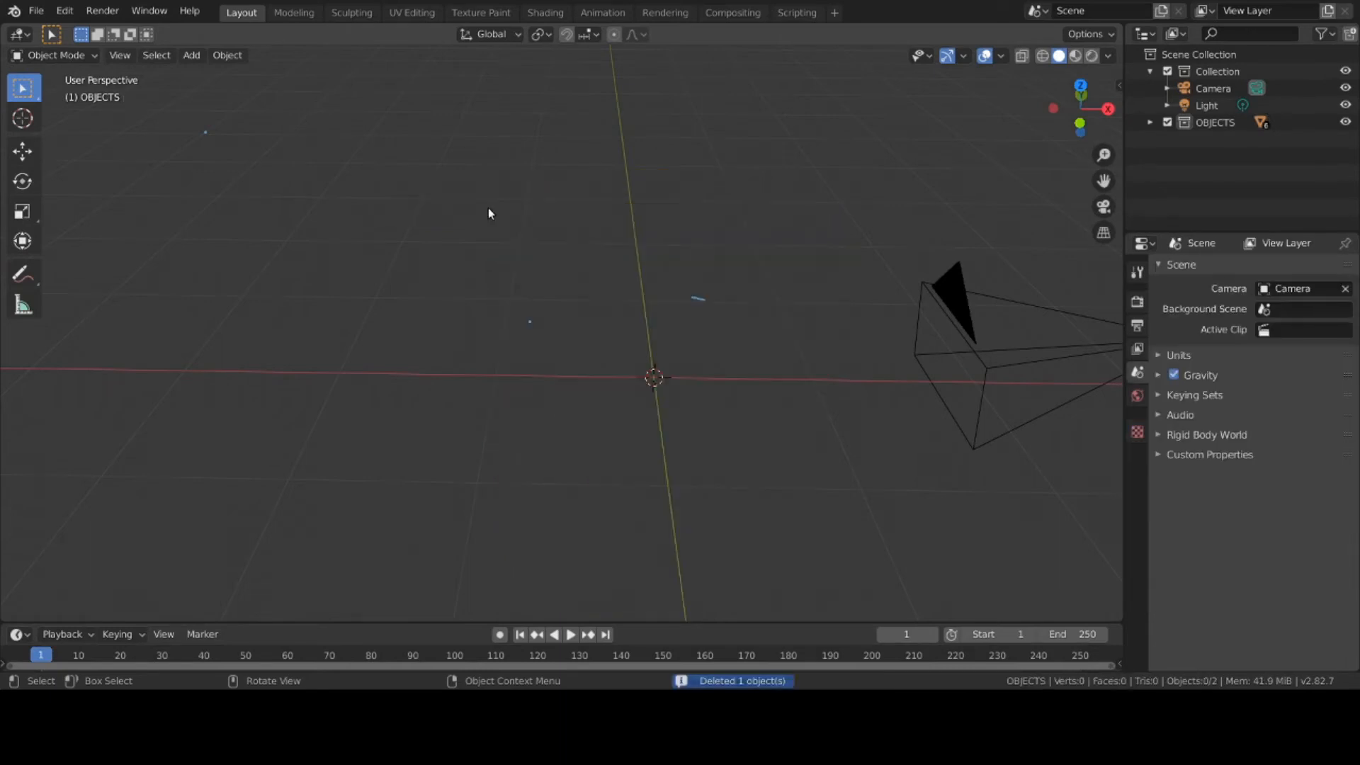
# Add a cone mesh to view its shape from the side, and delete it again
pyautogui.click(191, 55)
pyautogui.moveTo(189, 76)
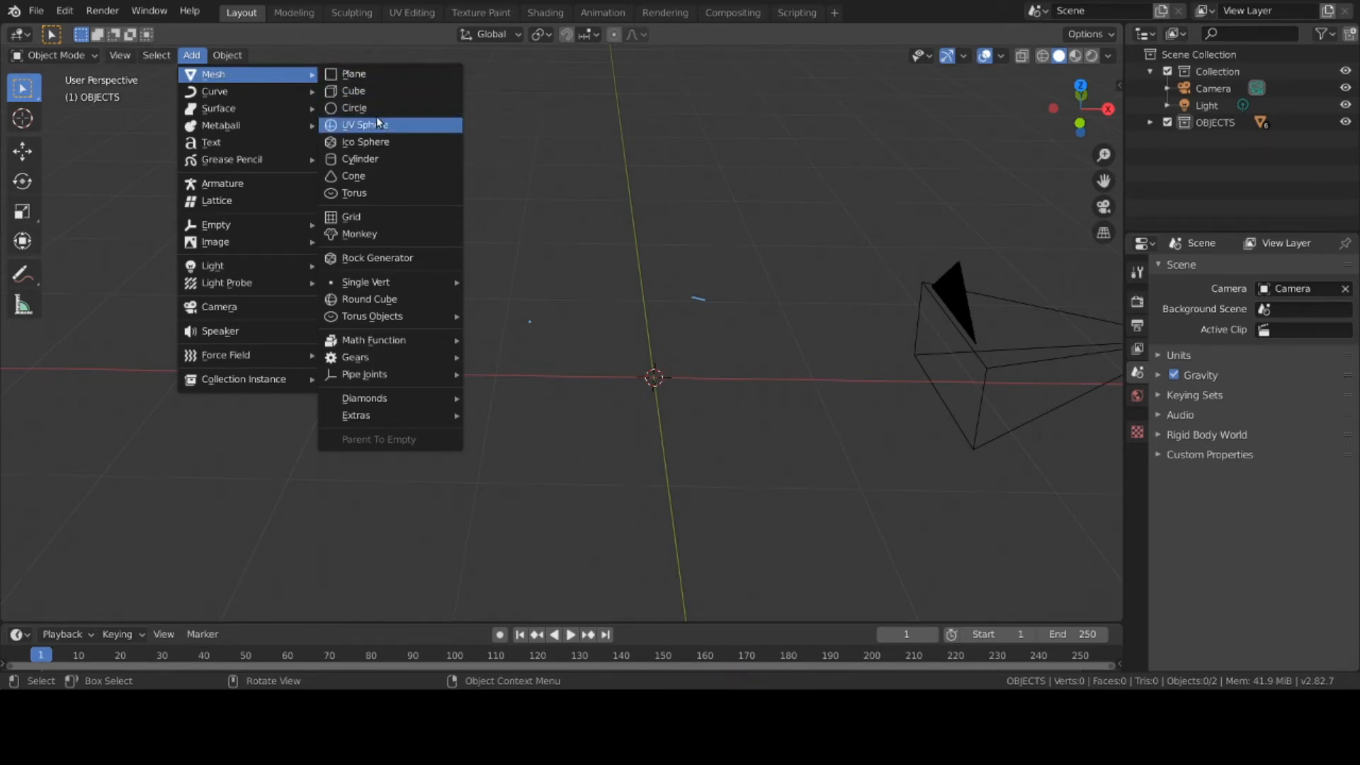
pyautogui.click(393, 175)
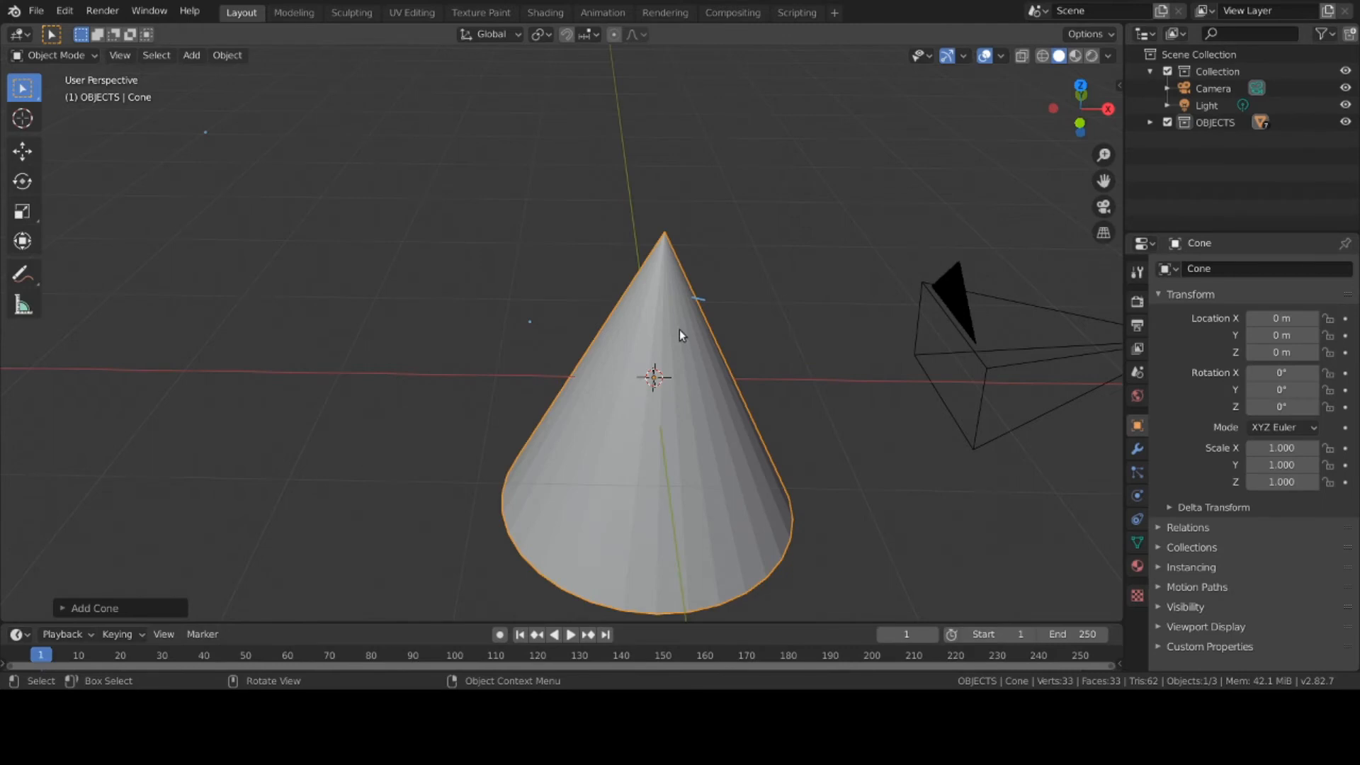
pyautogui.moveTo(679, 329); pyautogui.dragTo(768, 291, button='middle')
pyautogui.moveTo(685, 330); pyautogui.dragTo(716, 333, button='middle')
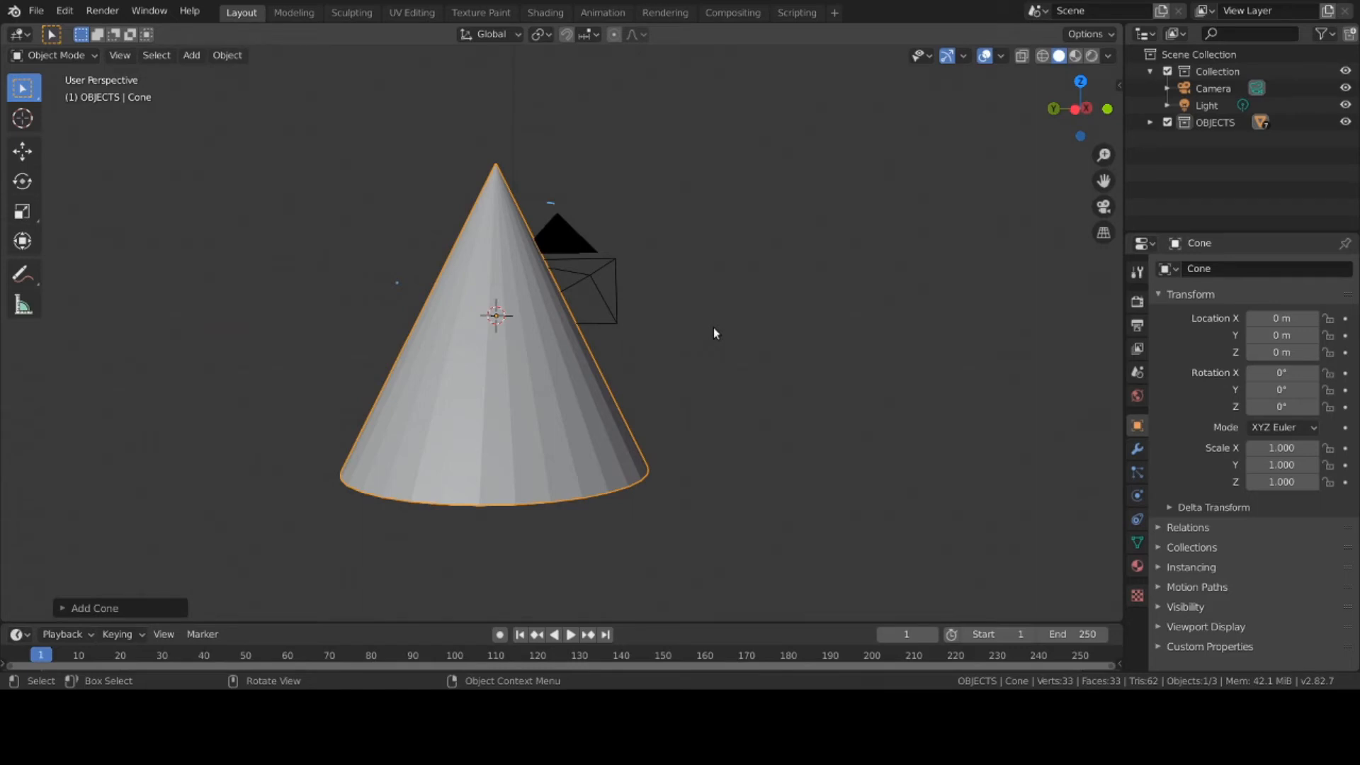
pyautogui.press('x')
pyautogui.click(713, 328)
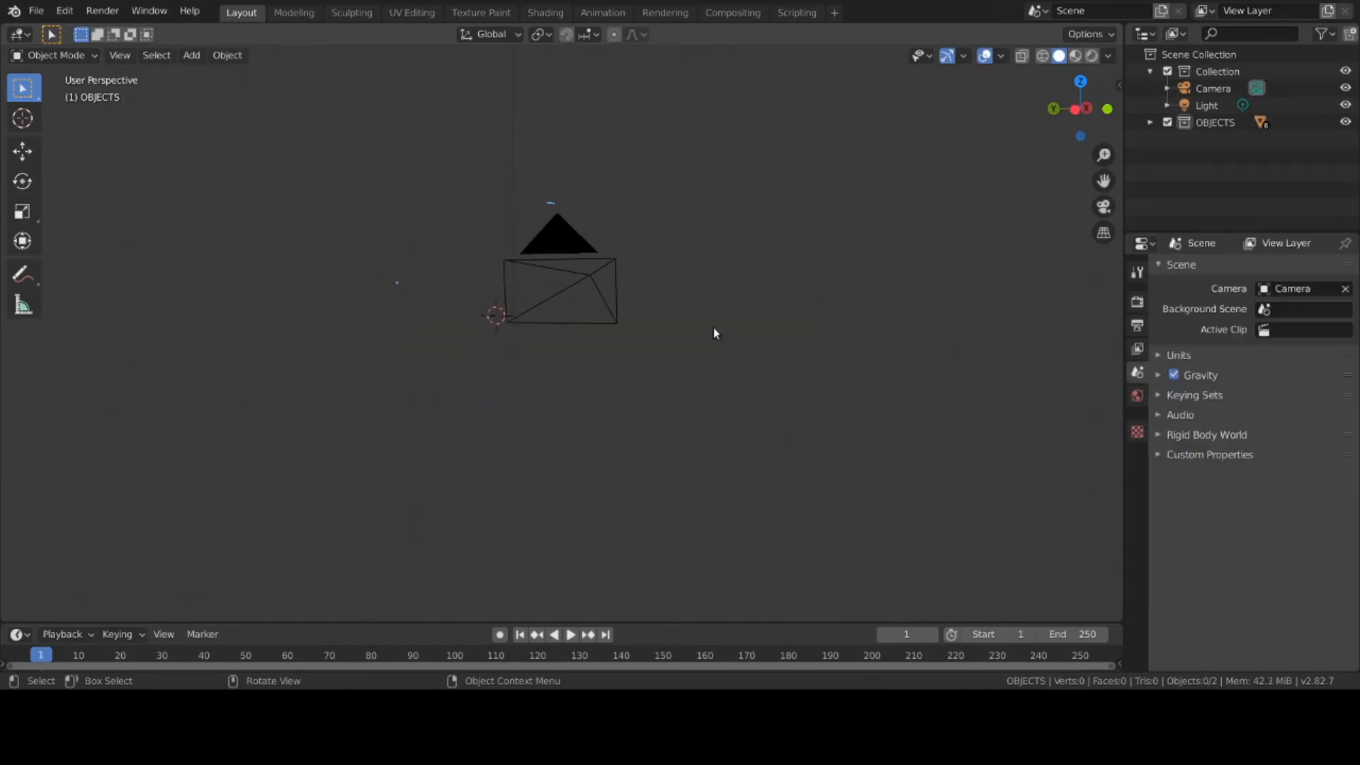
# Add a torus mesh to view its ring shape from above, and delete it again
pyautogui.click(189, 58)
pyautogui.moveTo(194, 78)
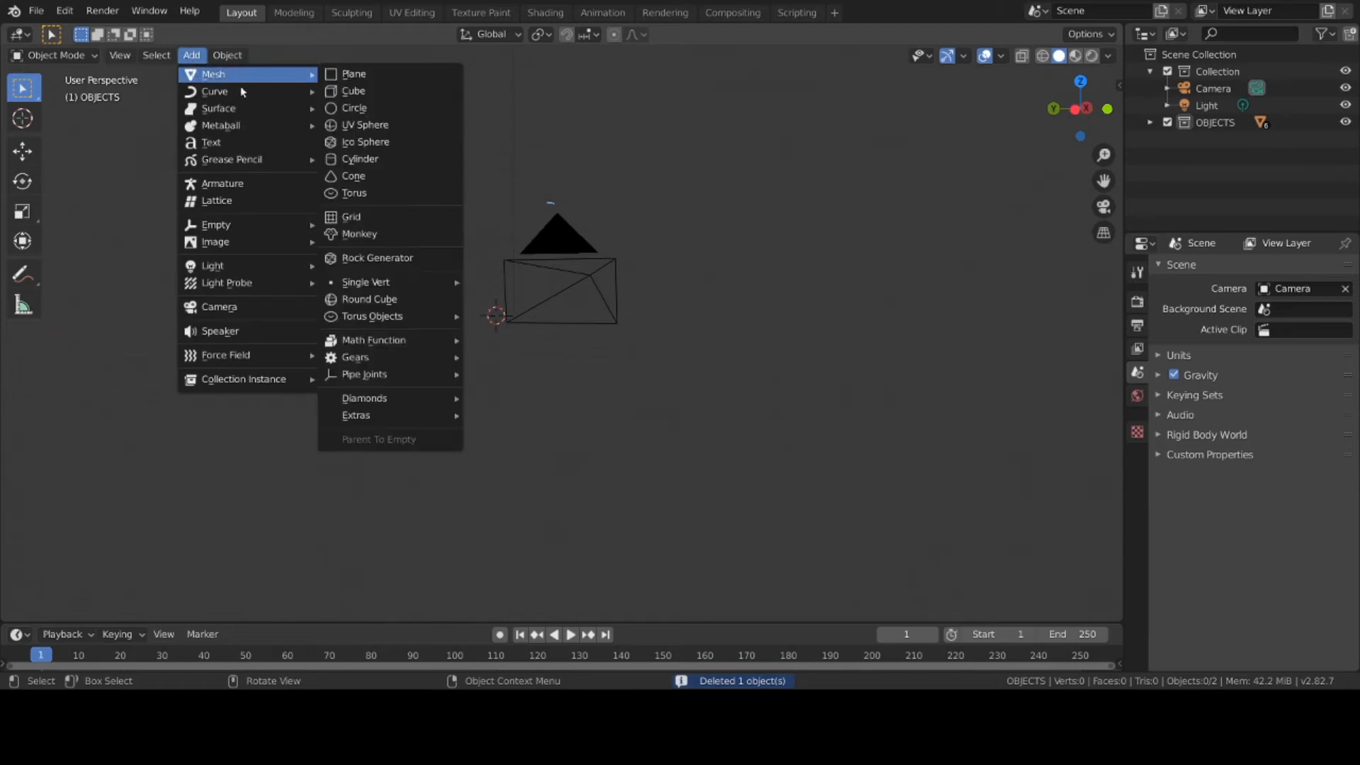
pyautogui.click(366, 191)
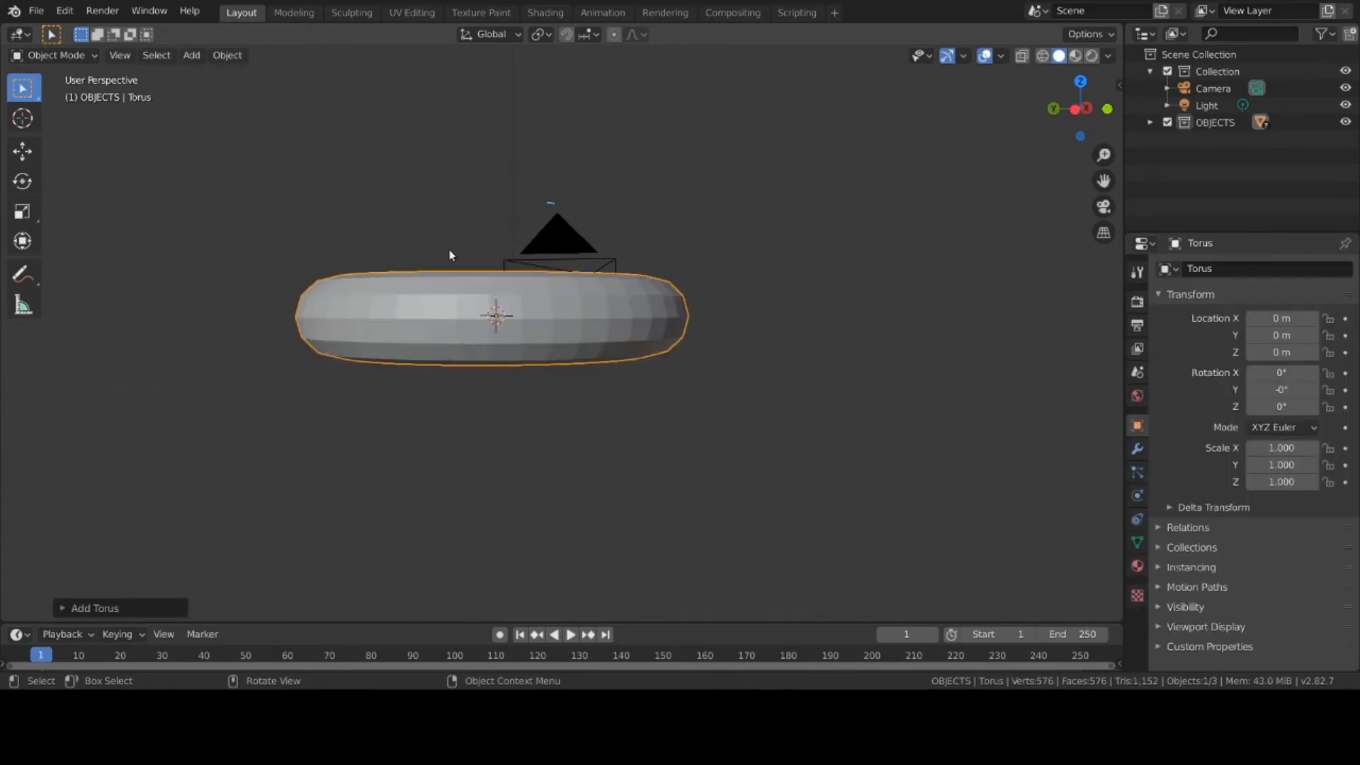
pyautogui.moveTo(449, 250); pyautogui.dragTo(452, 319, button='middle')
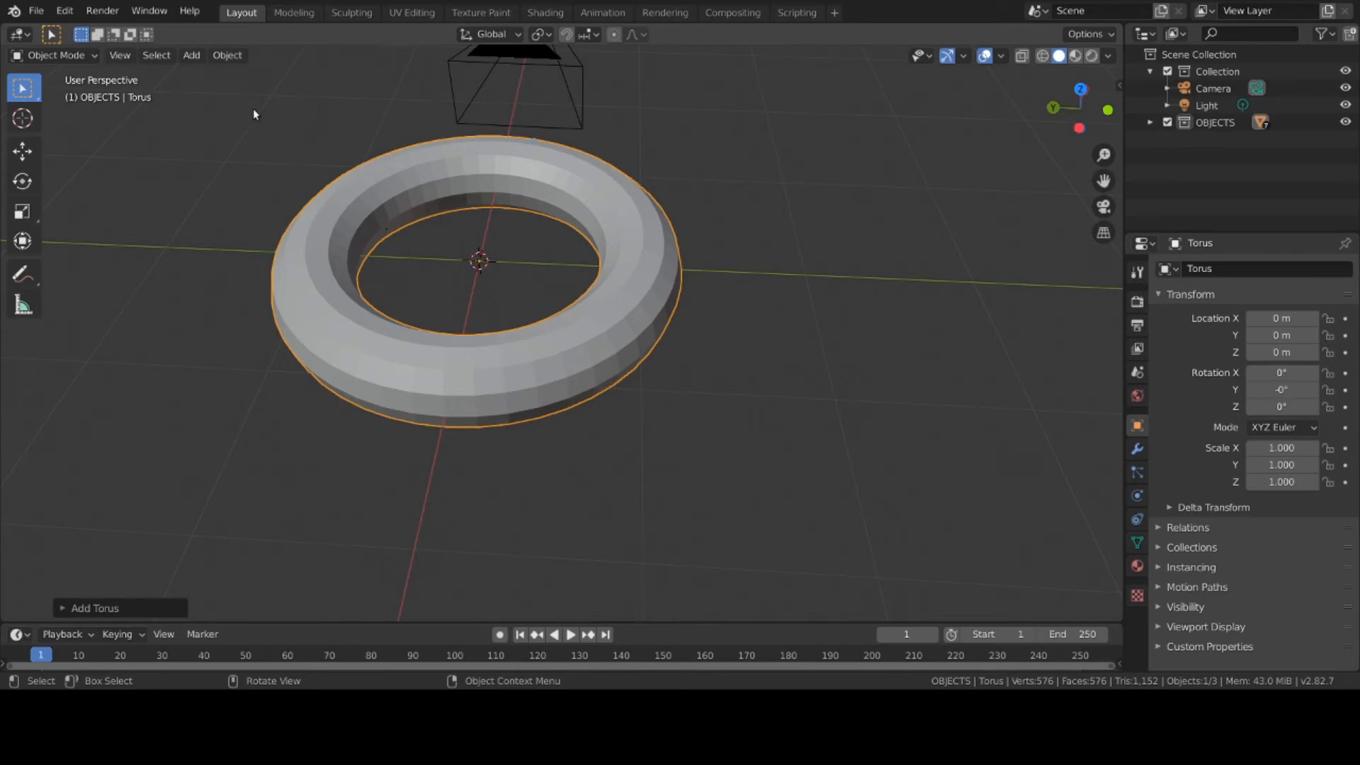
pyautogui.press('x')
pyautogui.click(394, 295)
# Switch the viewport to Material Preview shading and unhide the animal object in the OBJECTS collection
pyautogui.scroll(-1, 552, 401)
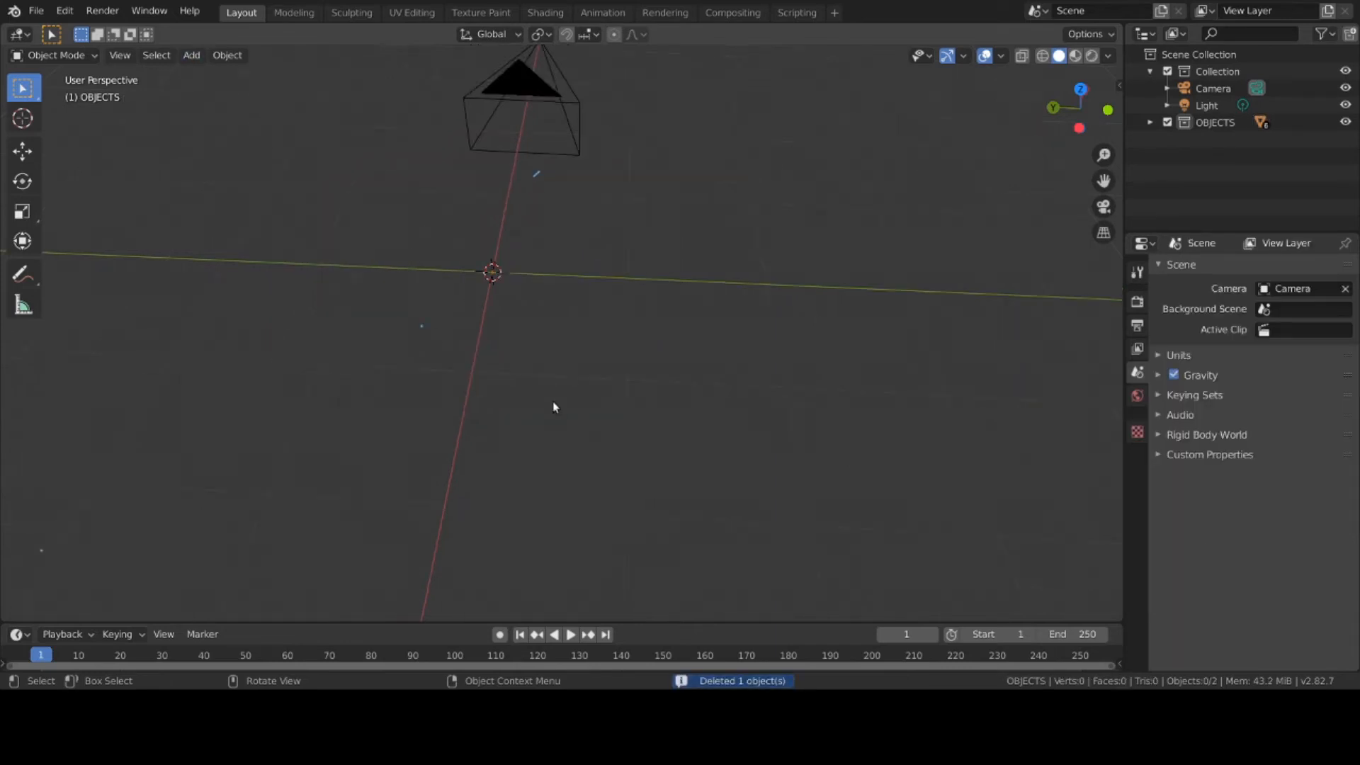
pyautogui.moveTo(552, 400); pyautogui.dragTo(552, 356, button='middle')
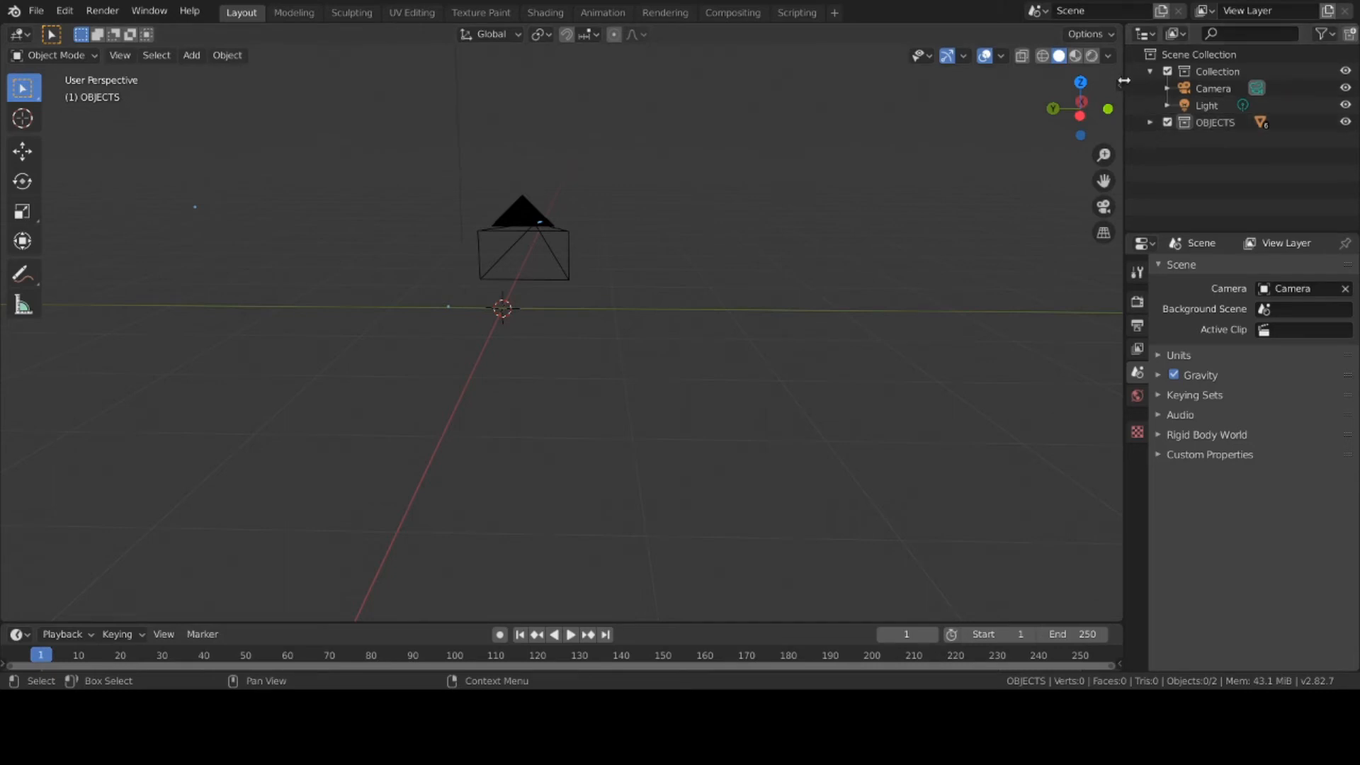
pyautogui.click(1075, 55)
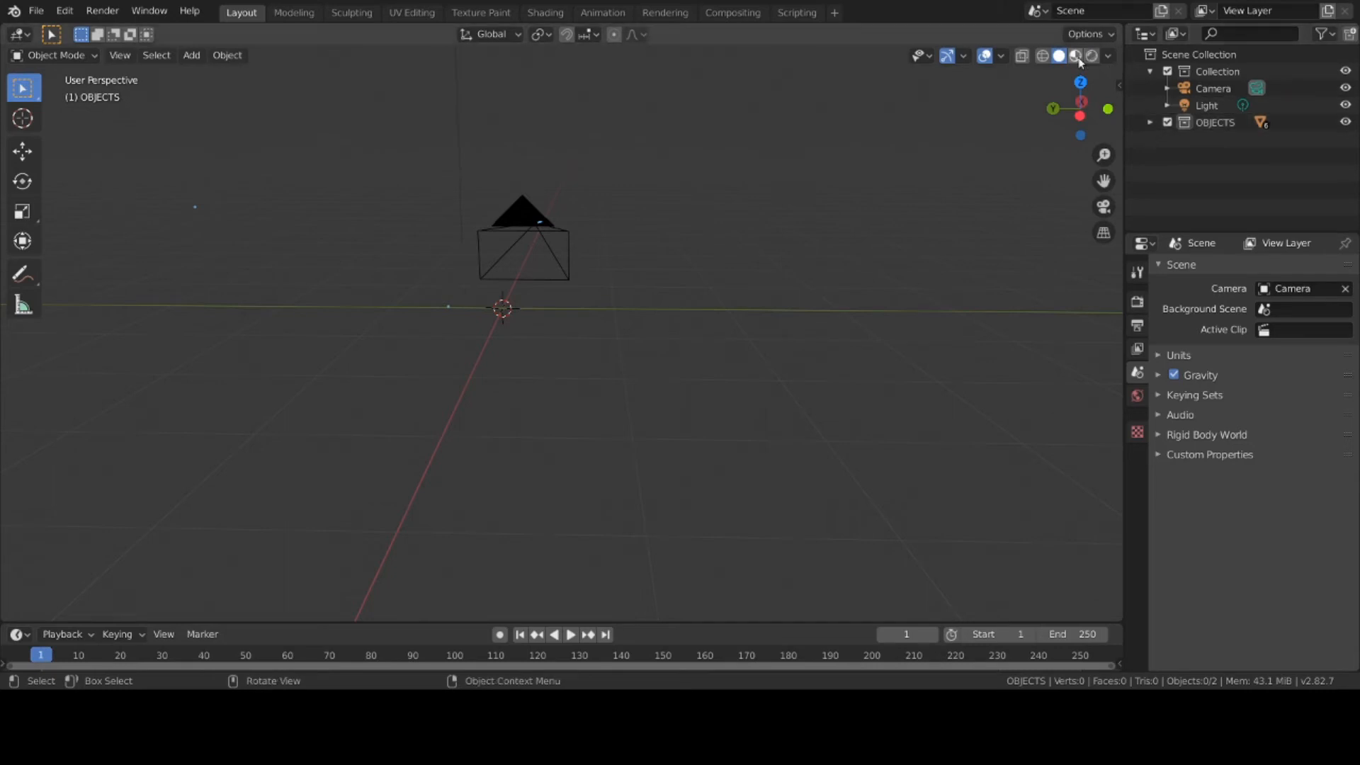
pyautogui.click(1147, 123)
pyautogui.click(1203, 140)
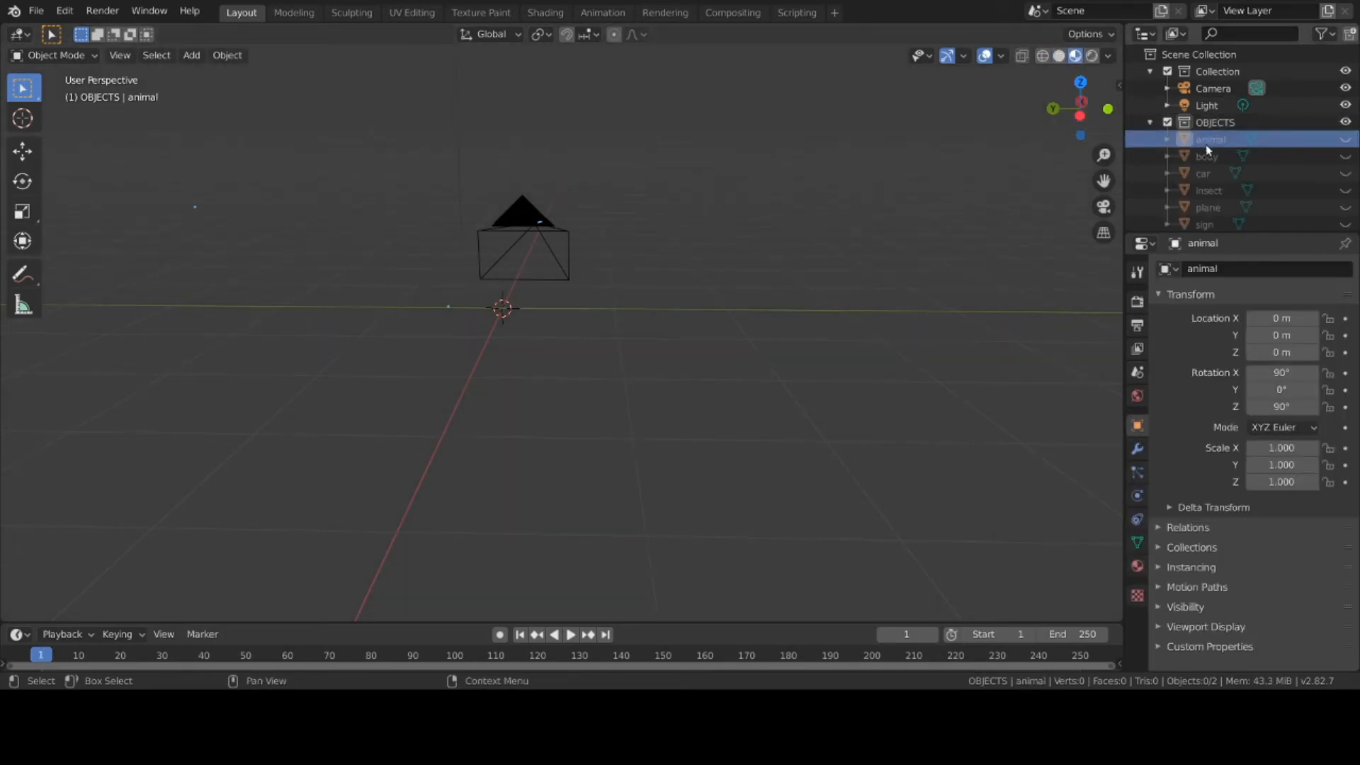
pyautogui.click(1345, 139)
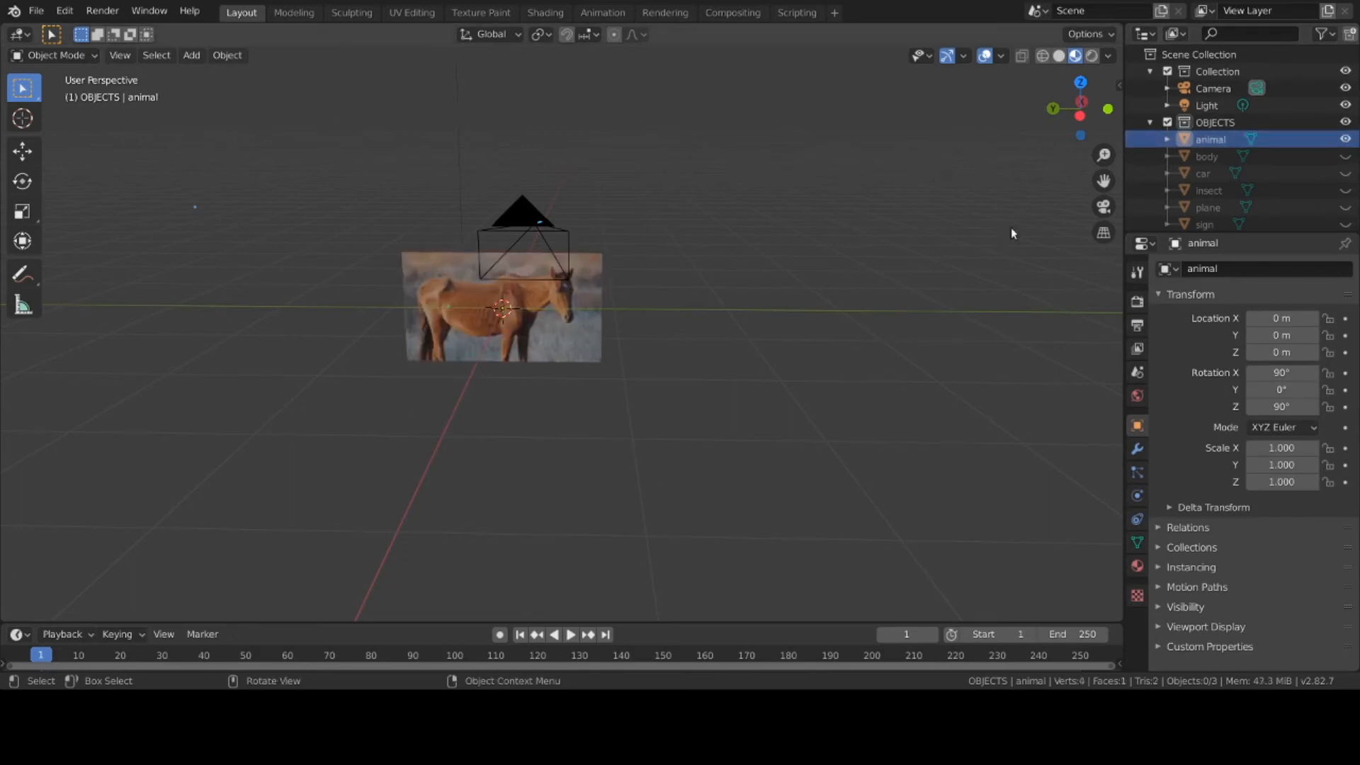
# In camera view, write "Cube Mesh" below the horse image with the Annotate tool and draw a vertical line across the horse's body
pyautogui.press('KP_0')
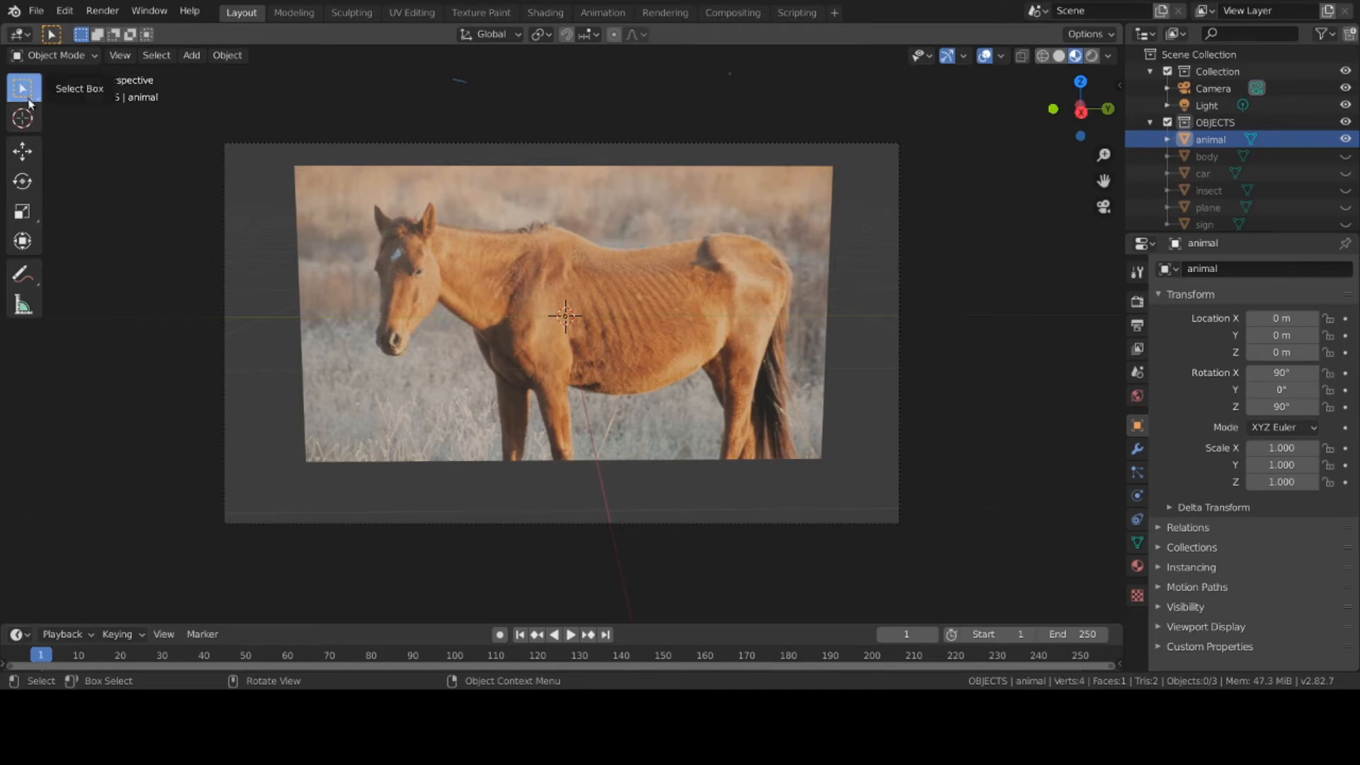
pyautogui.click(23, 273)
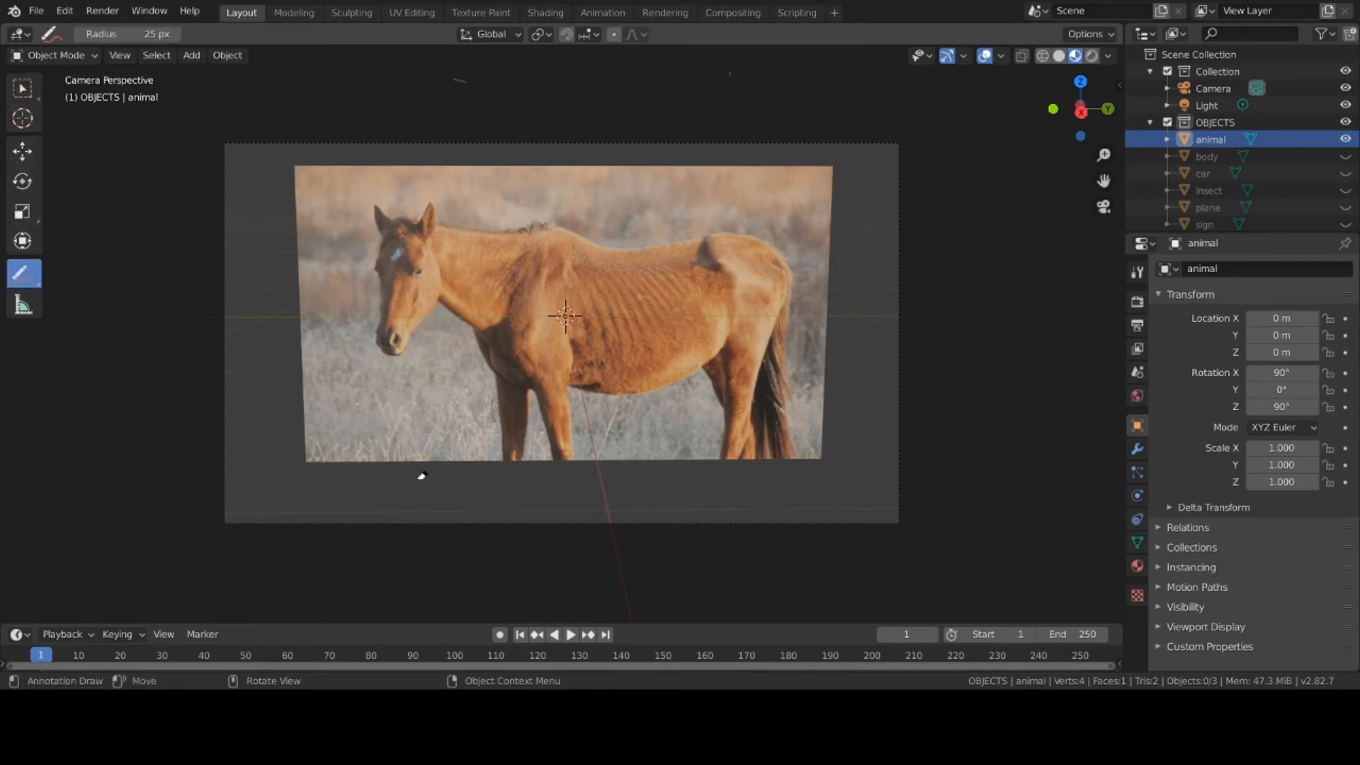
pyautogui.moveTo(32, 276); pyautogui.dragTo(80, 279)
pyautogui.moveTo(470, 477)
pyautogui.mouseDown()
pyautogui.moveTo(446, 487)
pyautogui.moveTo(469, 505)
pyautogui.moveTo(501, 496)
pyautogui.moveTo(526, 519)
pyautogui.moveTo(595, 488)
pyautogui.moveTo(582, 506)
pyautogui.moveTo(664, 503)
pyautogui.moveTo(671, 479)
pyautogui.moveTo(692, 510)
pyautogui.moveTo(742, 496)
pyautogui.moveTo(735, 509)
pyautogui.moveTo(796, 510)
pyautogui.mouseUp()
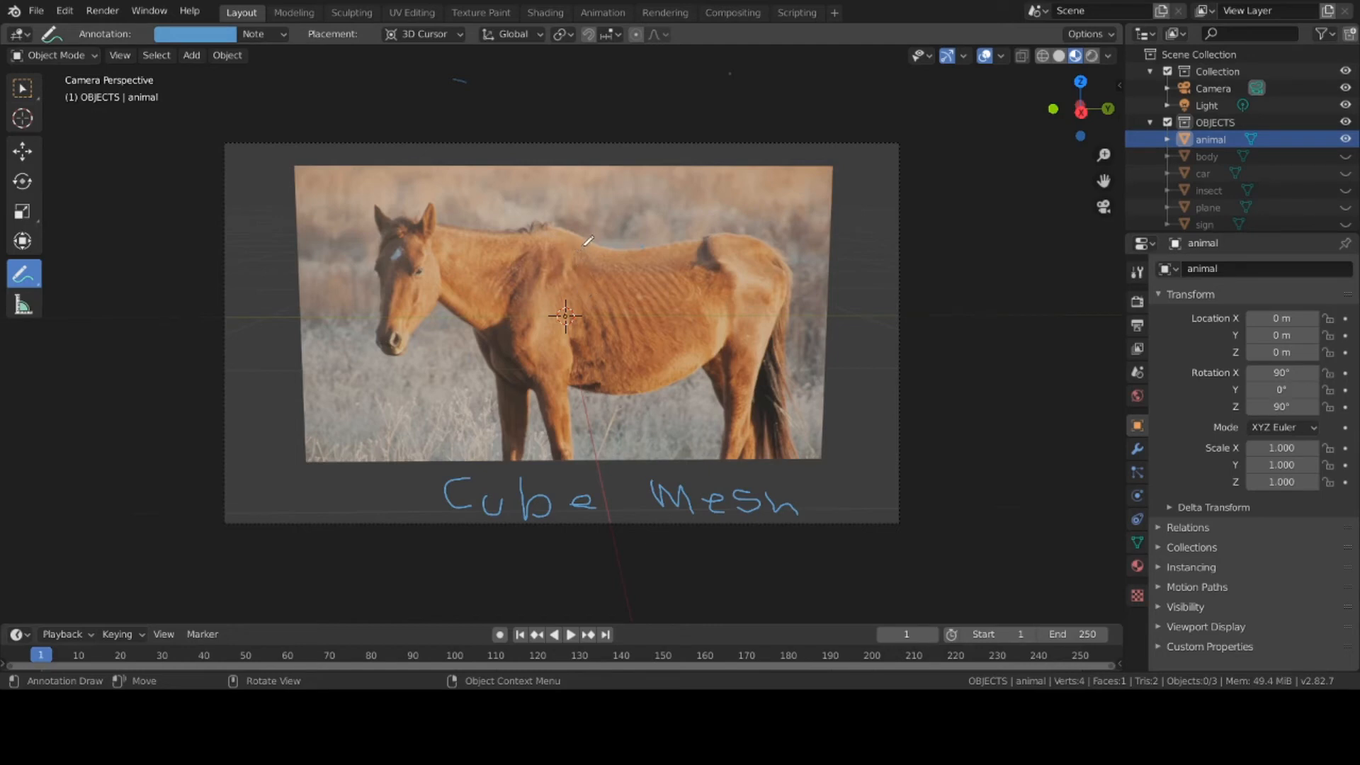
pyautogui.moveTo(583, 239); pyautogui.dragTo(586, 350)
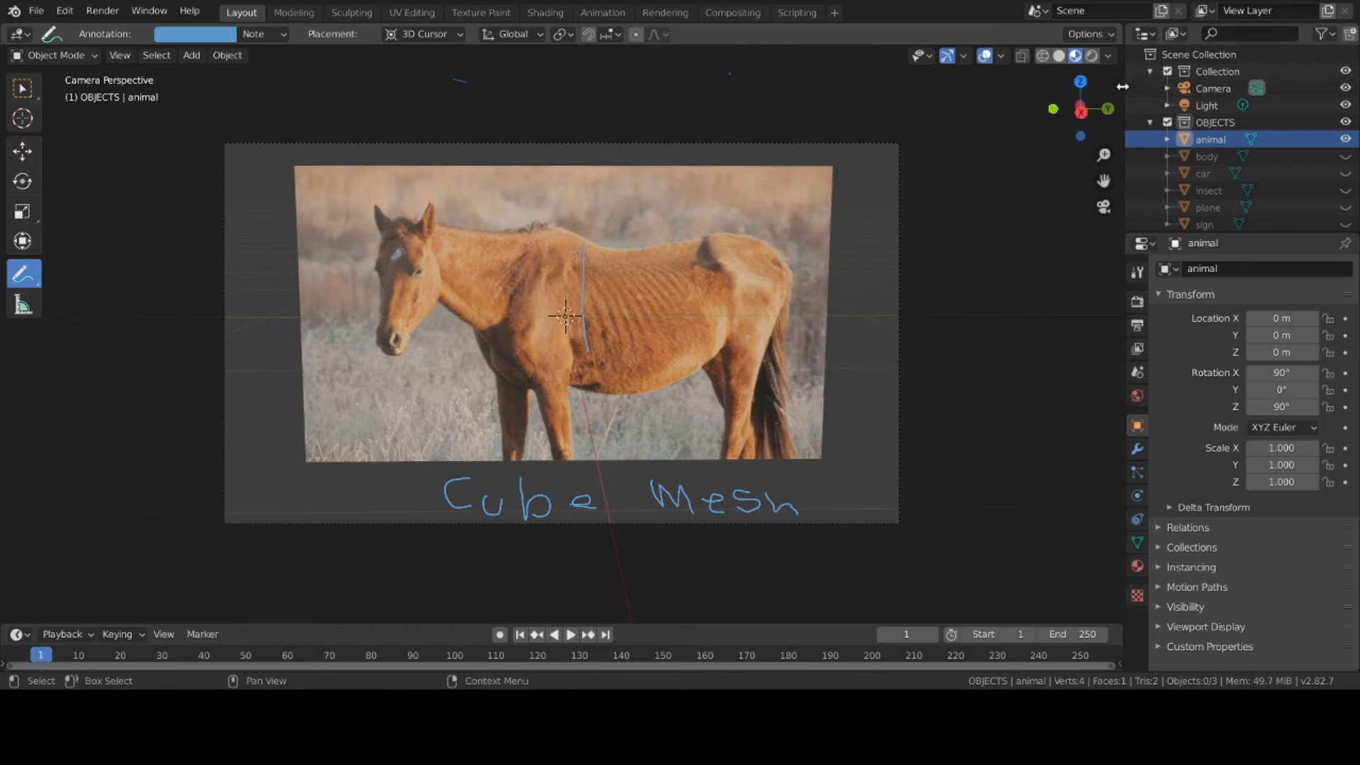
# Show the sidebar with the Annotate tool's settings and change the annotation colour to red
pyautogui.press('n')
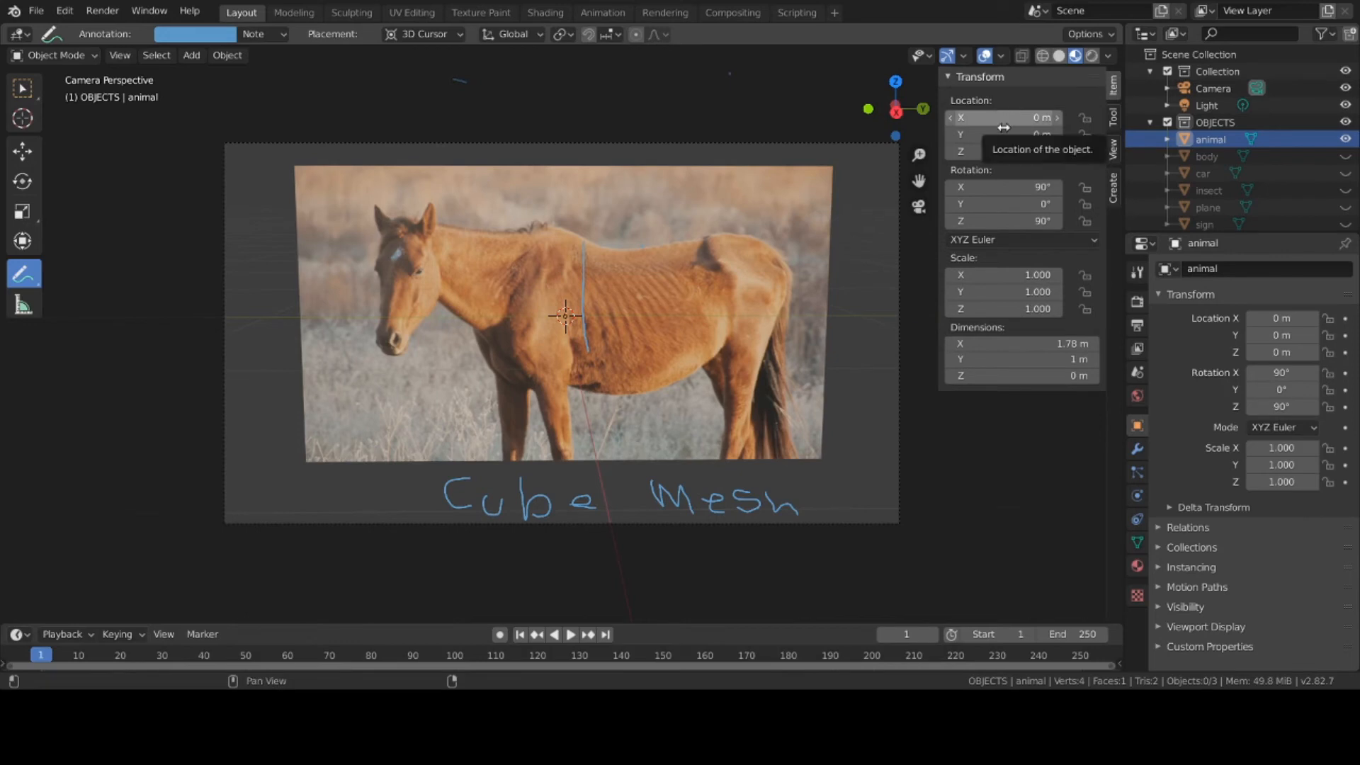
pyautogui.click(1113, 149)
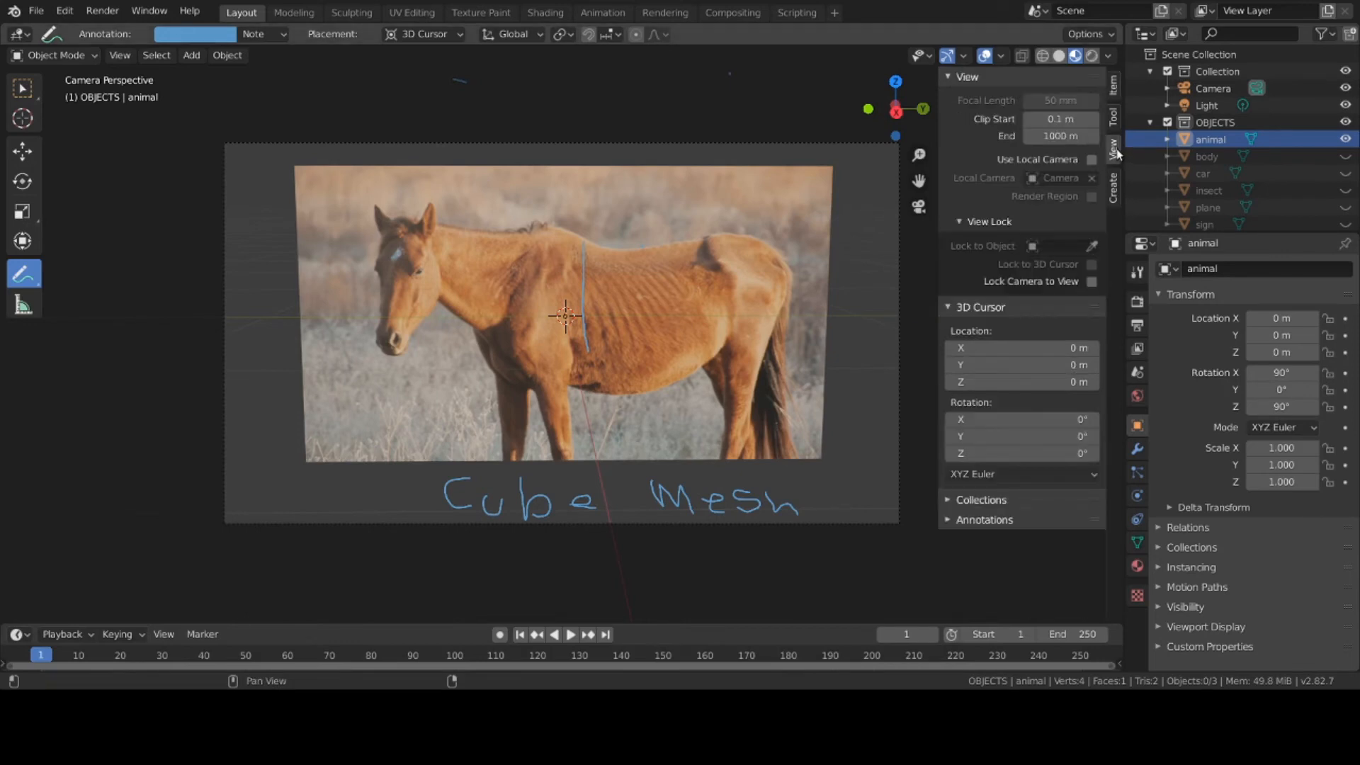
pyautogui.click(1112, 186)
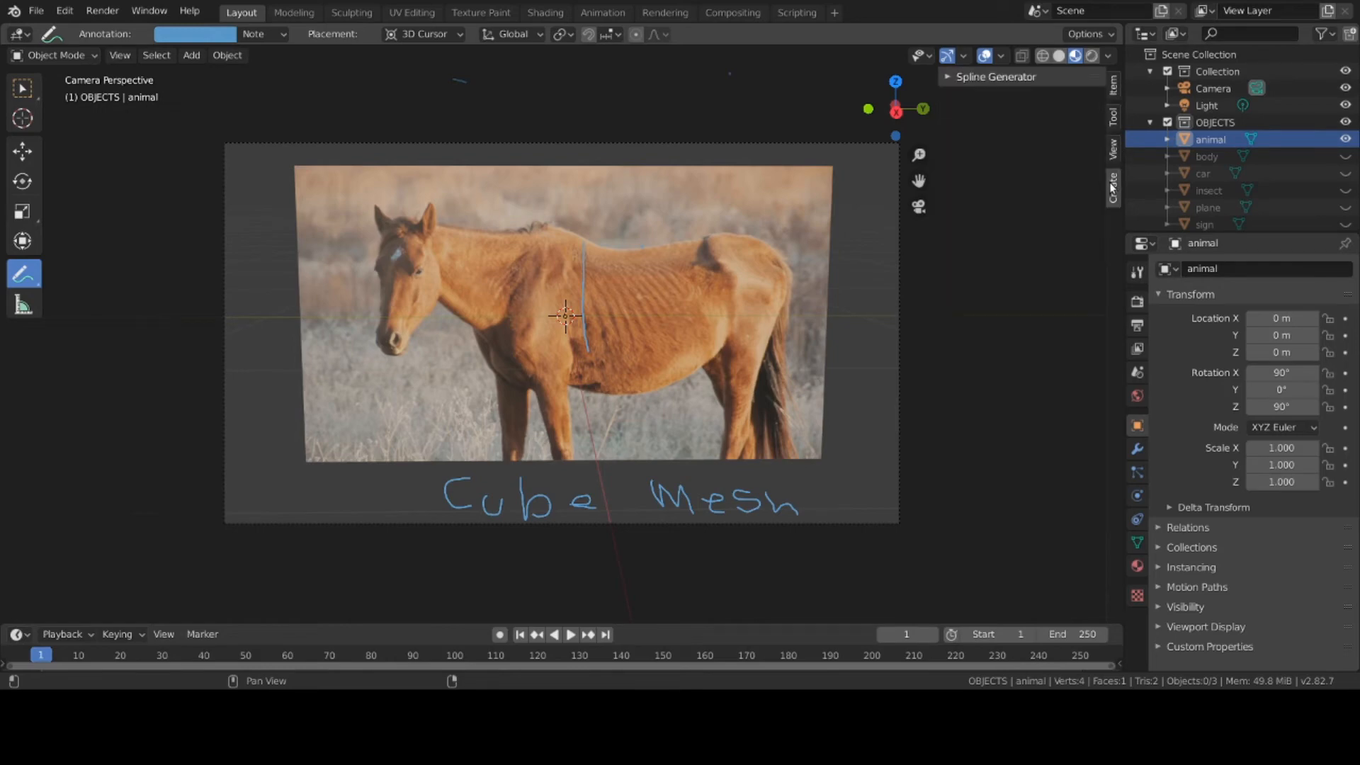
pyautogui.click(1112, 91)
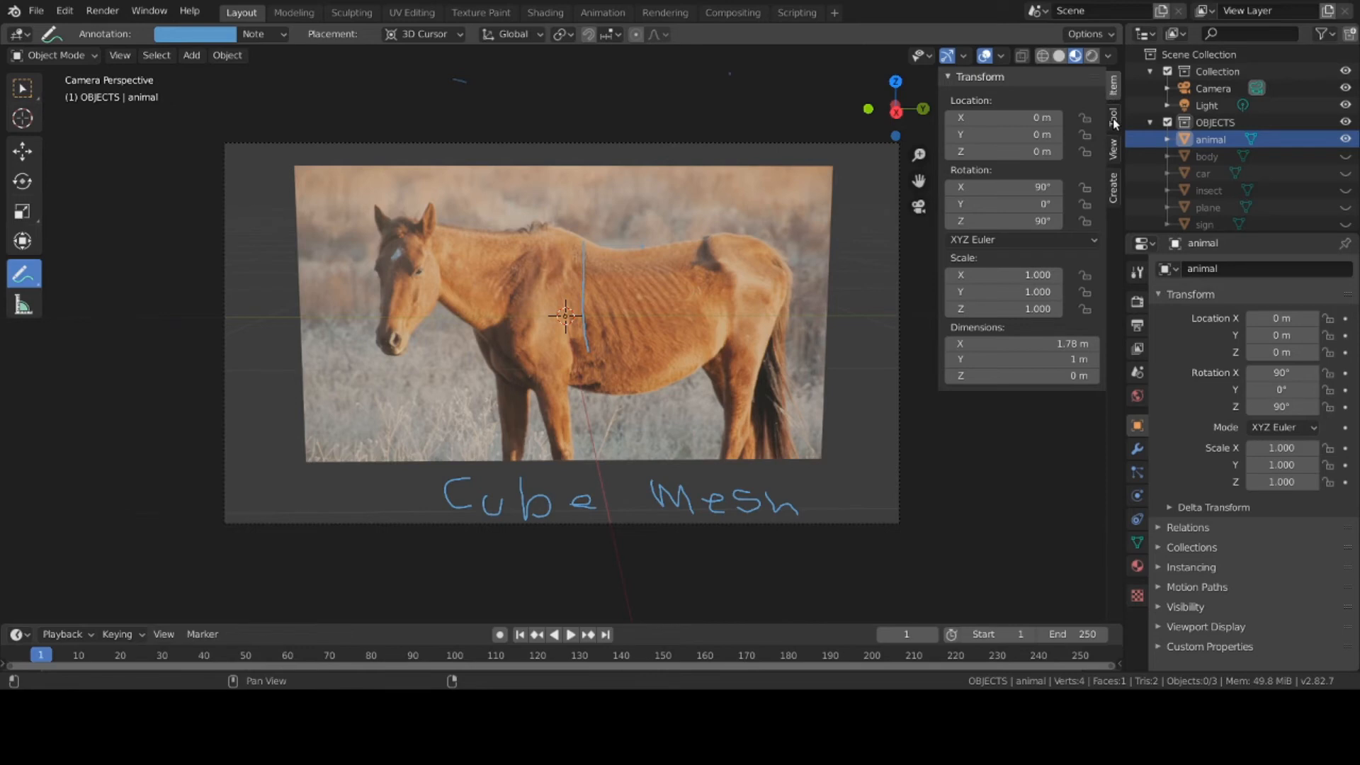
pyautogui.click(1114, 124)
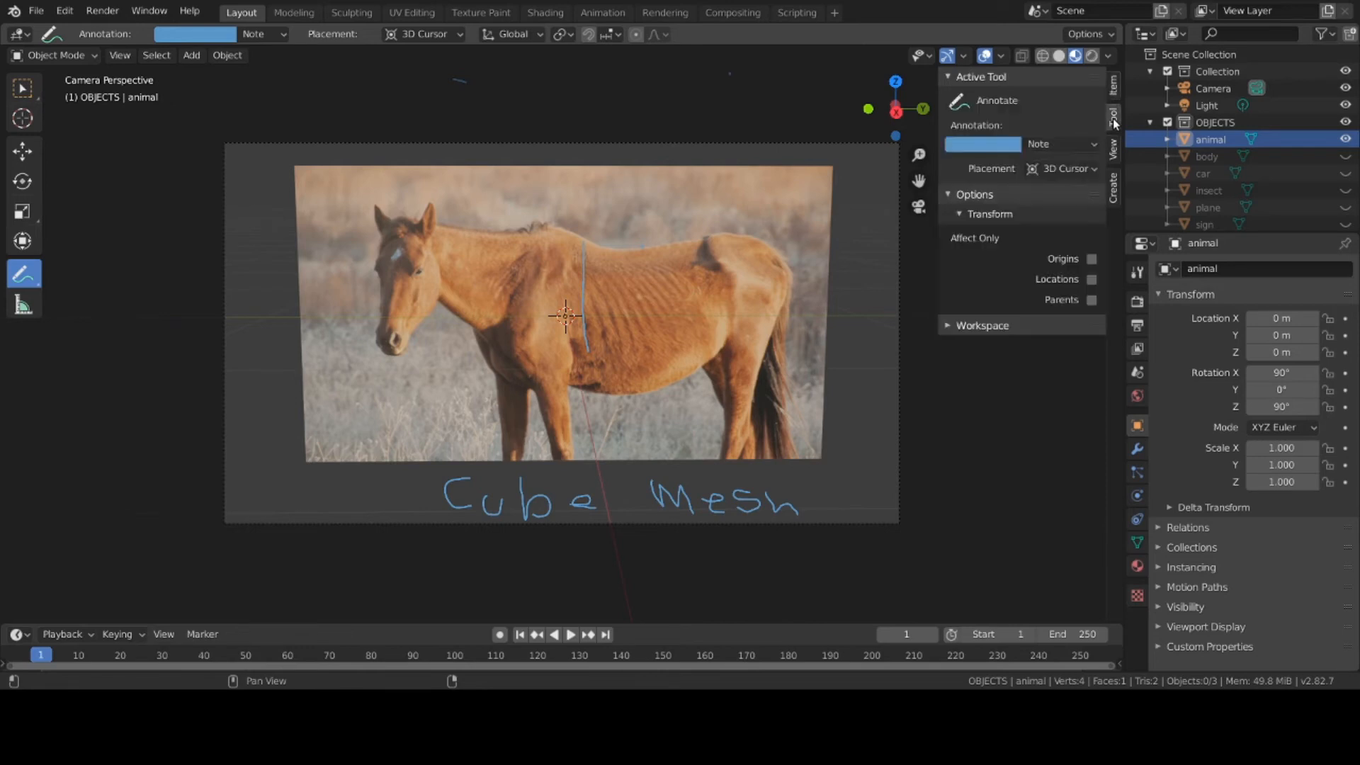
pyautogui.click(1005, 149)
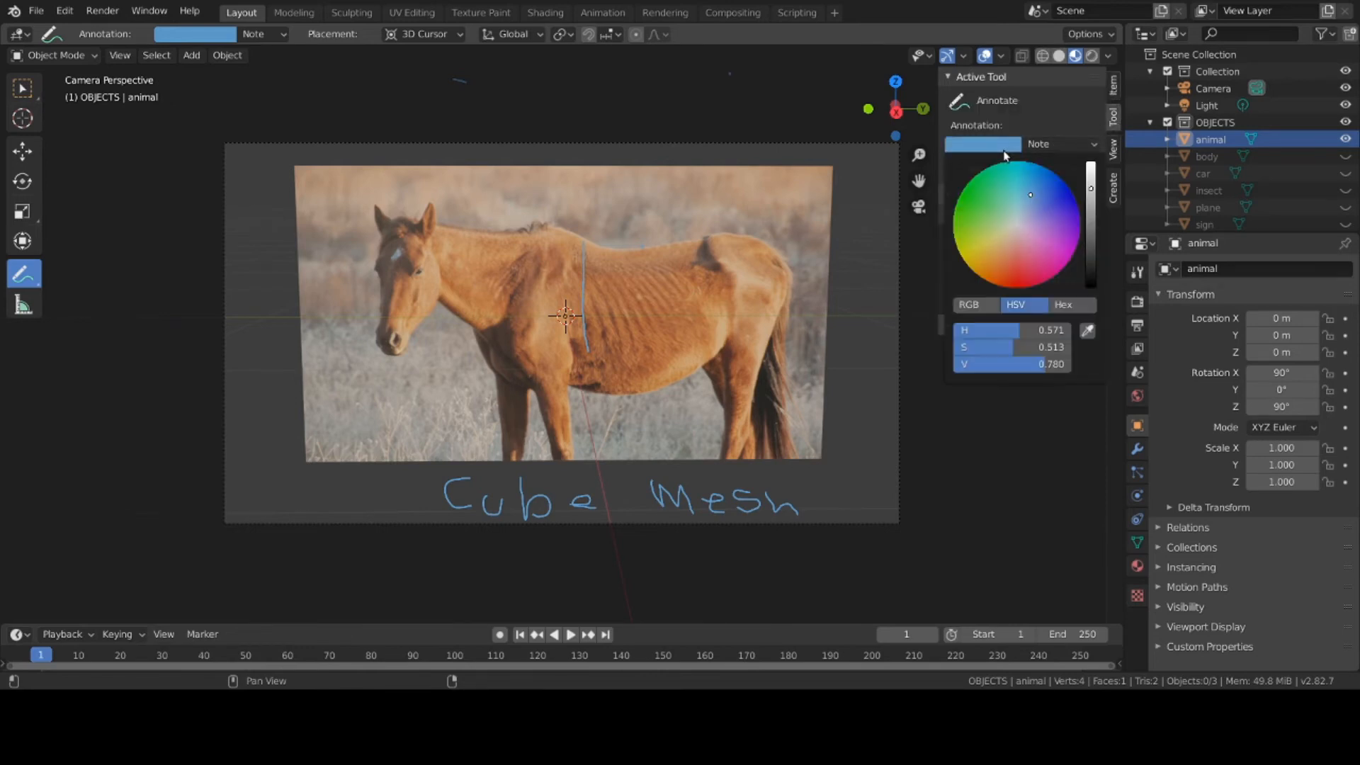
pyautogui.click(1028, 281)
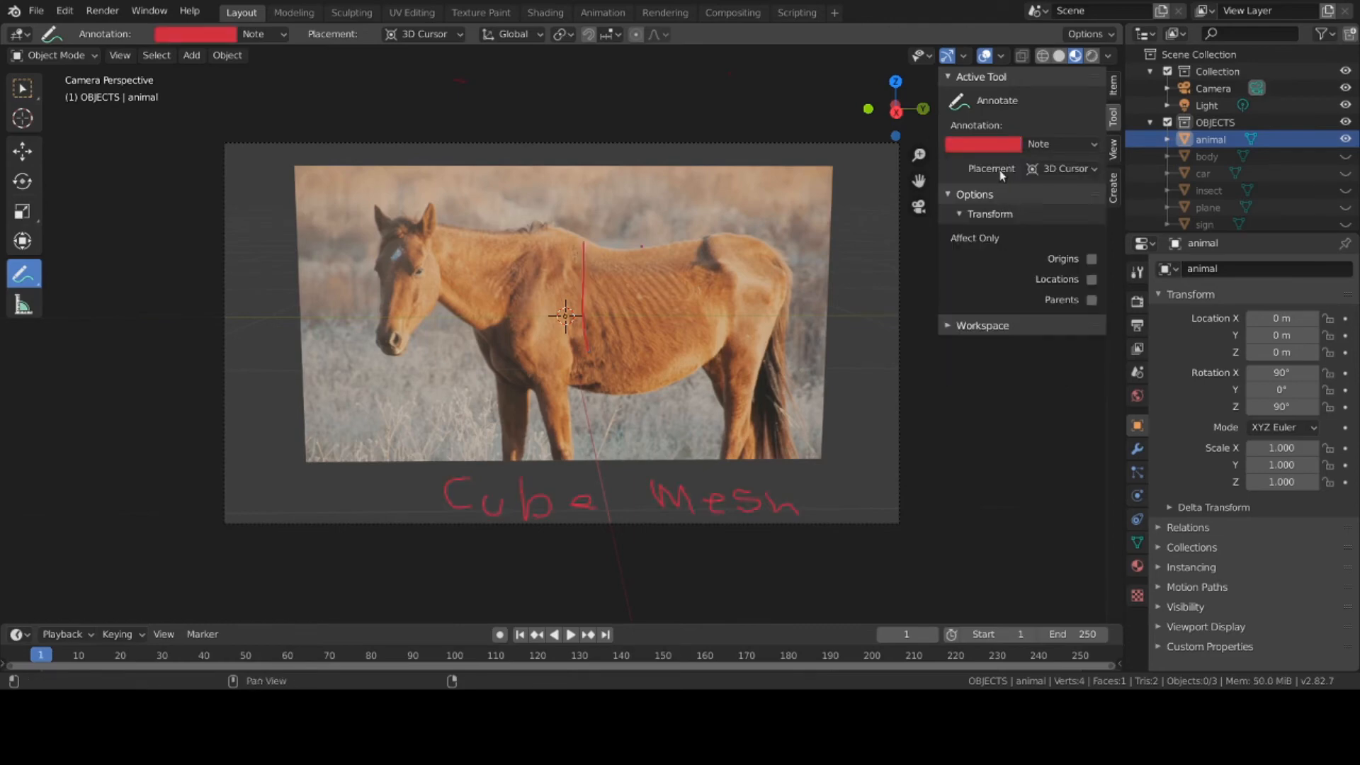
# Try yellow, green and magenta as the annotation colour, and go back to green
pyautogui.click(993, 139)
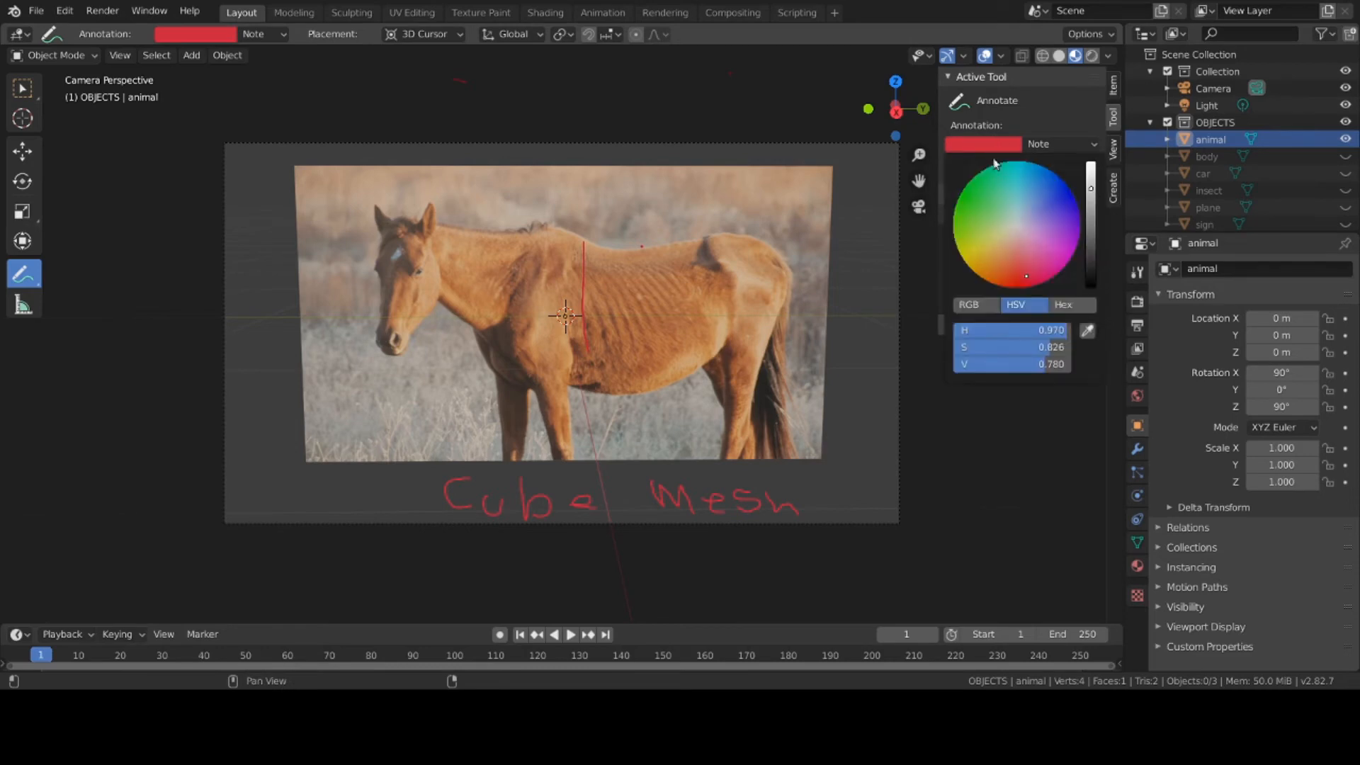
pyautogui.click(982, 249)
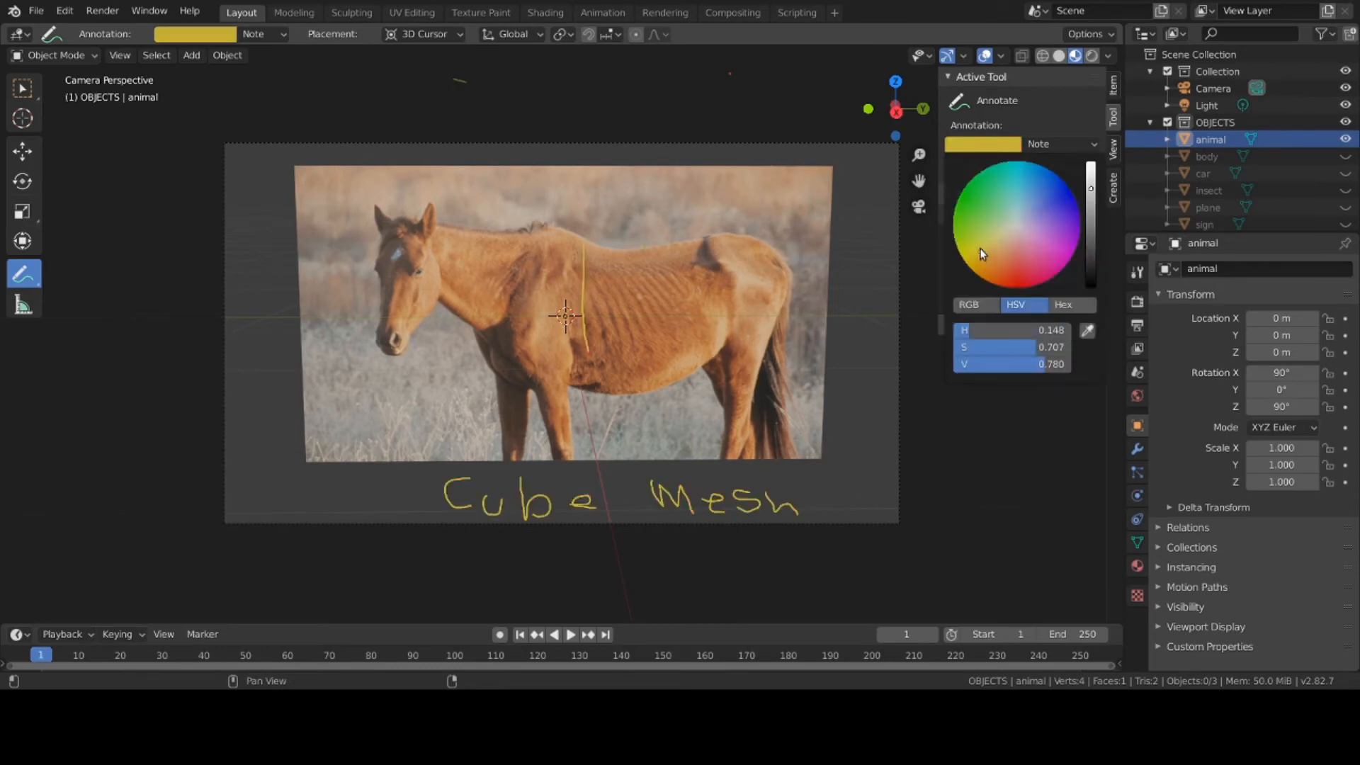
pyautogui.click(962, 192)
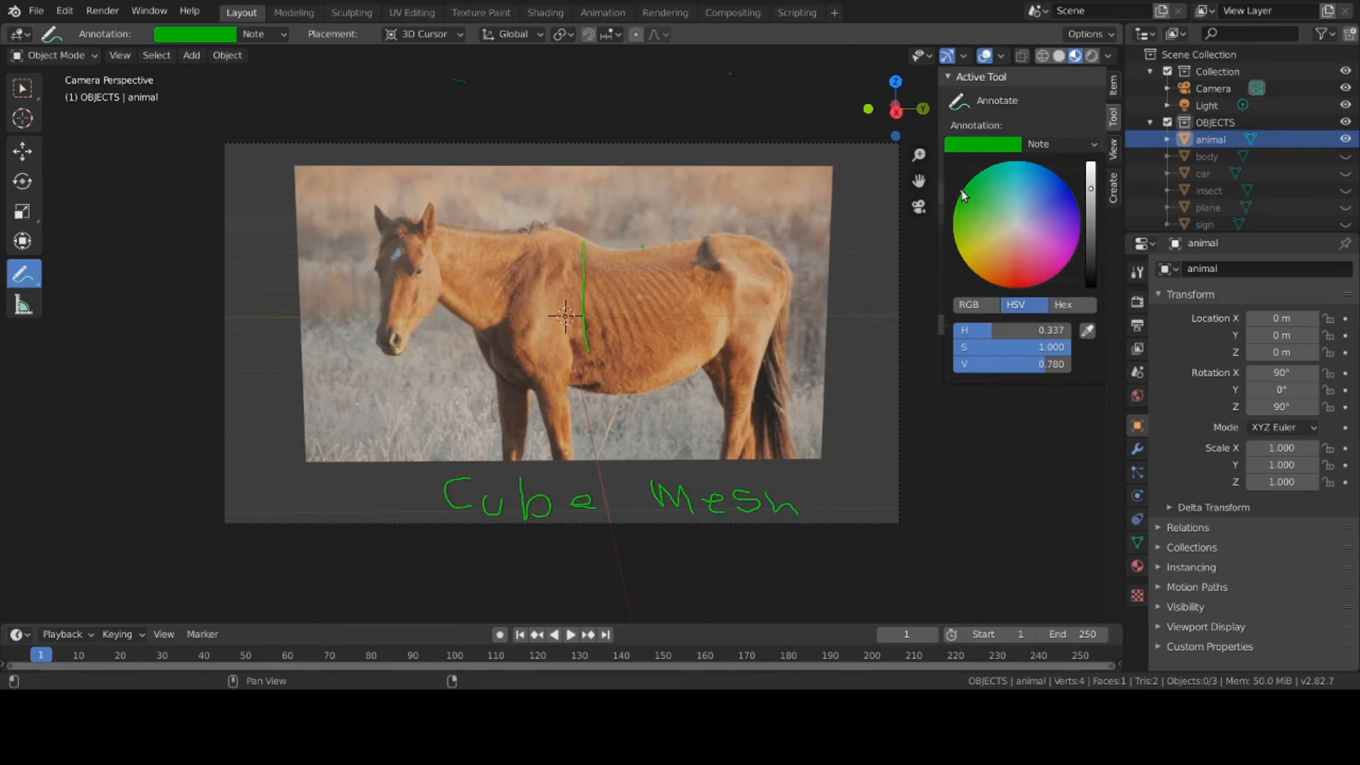
pyautogui.click(1055, 256)
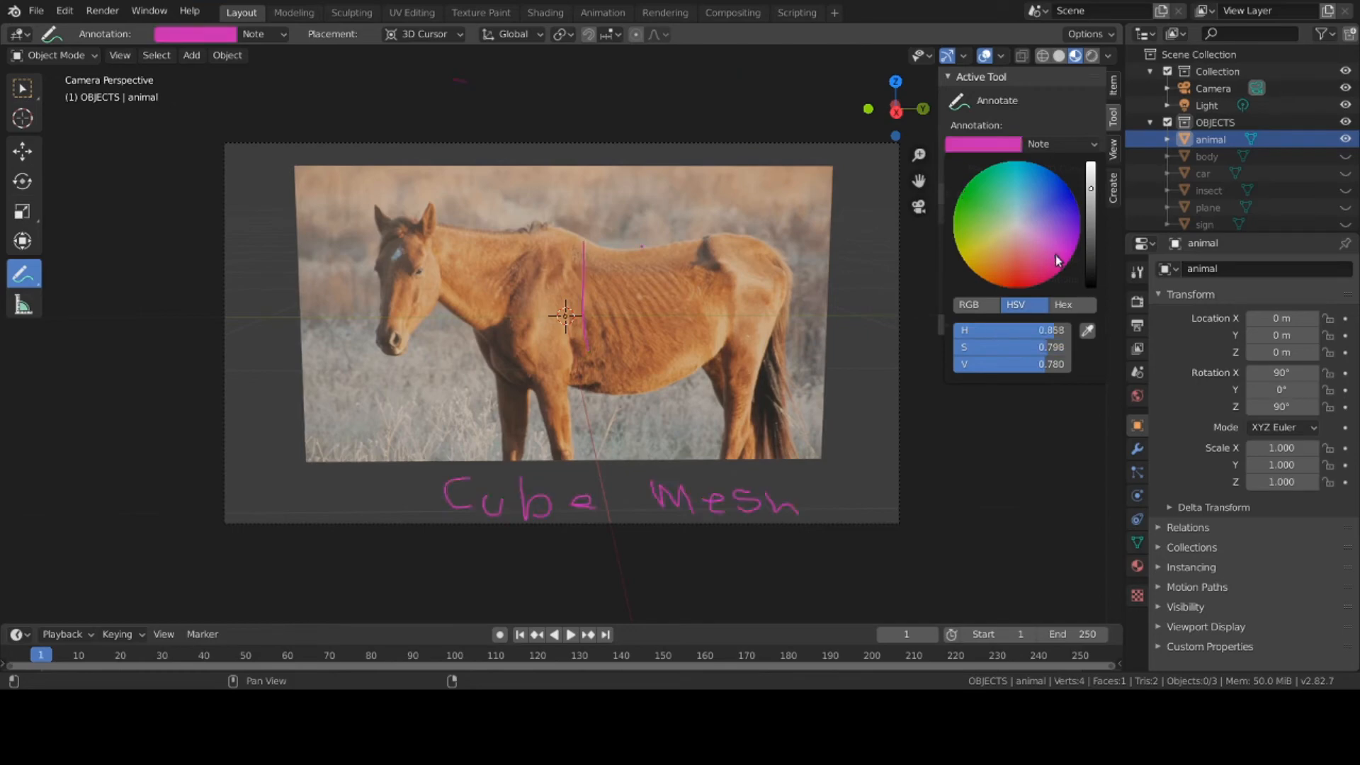
pyautogui.click(975, 201)
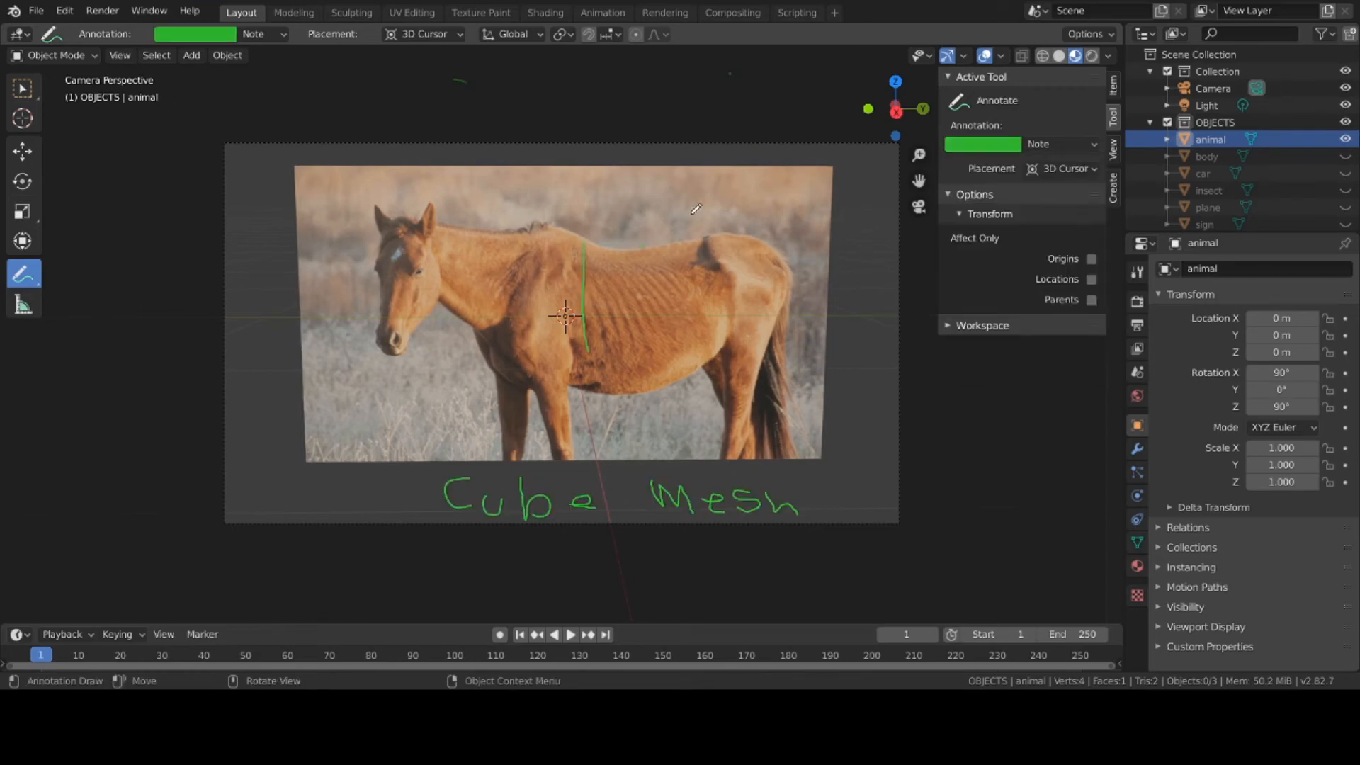
# Try cyan and red for the annotations and settle on a dark blue with hue 0.669 and saturation 0.890
pyautogui.click(981, 144)
pyautogui.click(1022, 175)
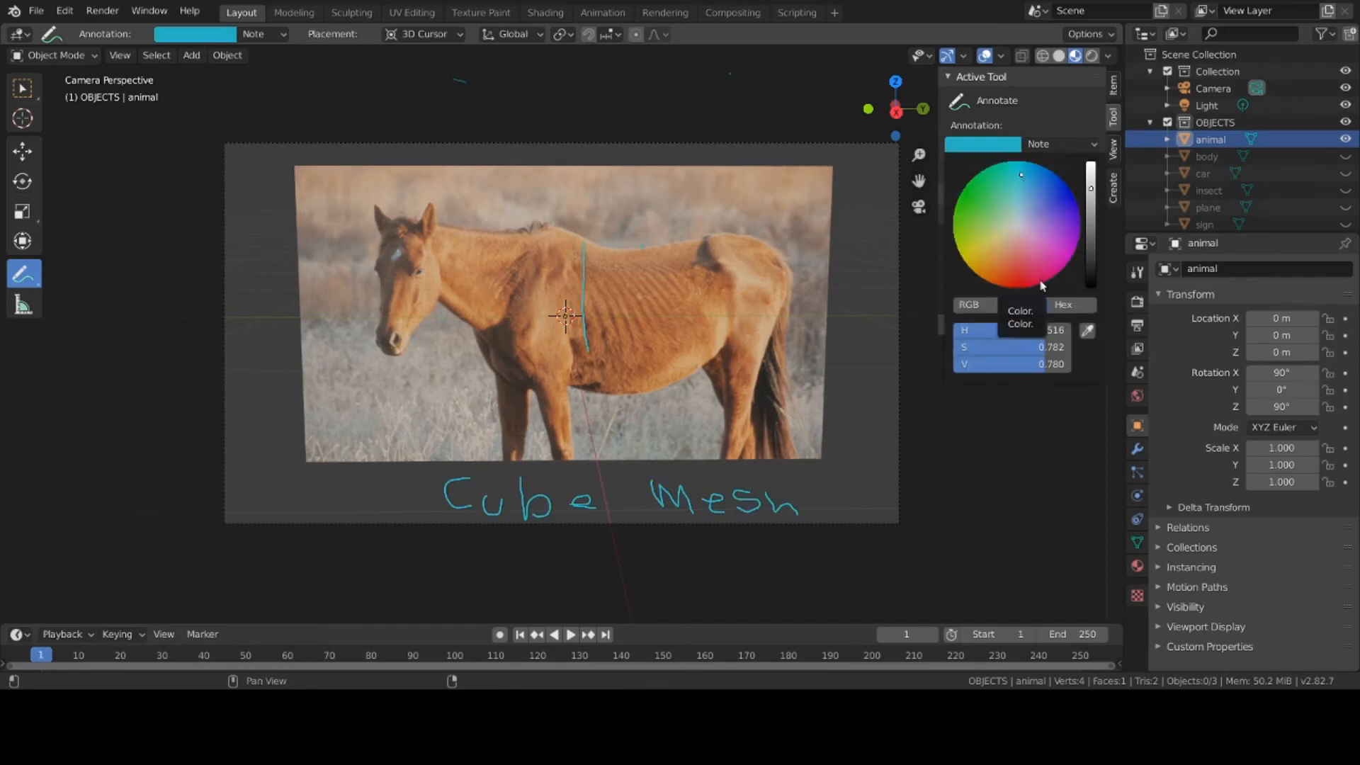
pyautogui.click(1019, 274)
pyautogui.click(1066, 196)
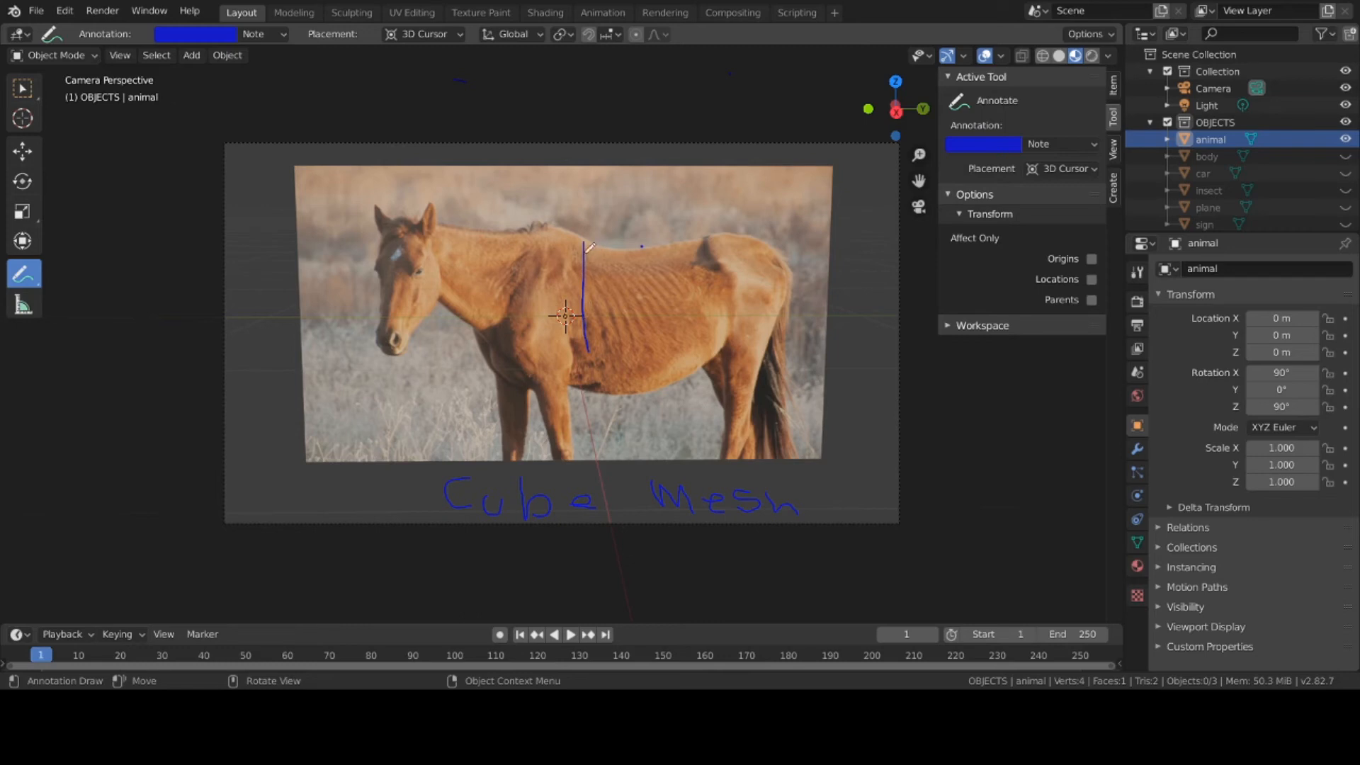
# Draw a box on the horse's torso and extend its outline forward along the neck and back around the hindquarters
pyautogui.moveTo(581, 248)
pyautogui.mouseDown()
pyautogui.moveTo(686, 247)
pyautogui.moveTo(682, 369)
pyautogui.moveTo(605, 368)
pyautogui.moveTo(586, 341)
pyautogui.mouseUp()
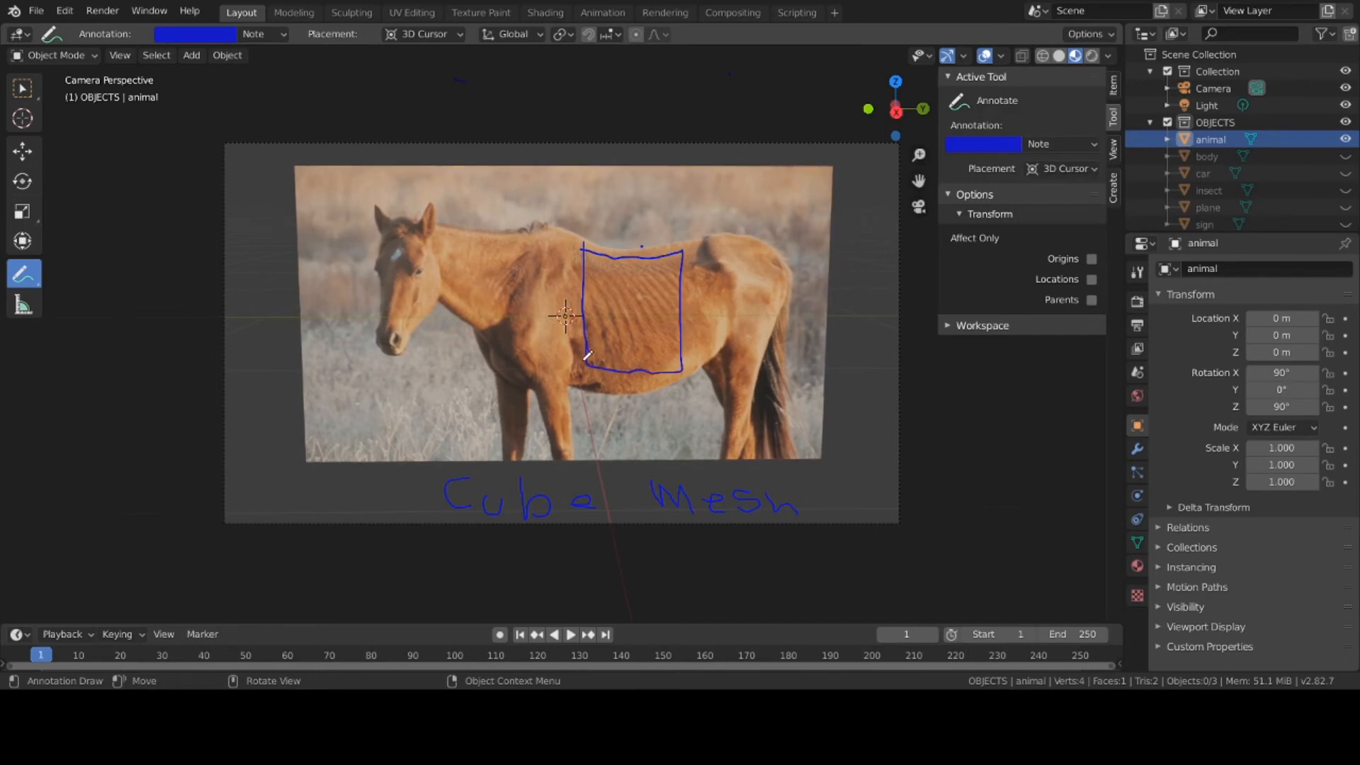
pyautogui.moveTo(586, 350); pyautogui.dragTo(464, 296)
pyautogui.moveTo(575, 252); pyautogui.dragTo(436, 229)
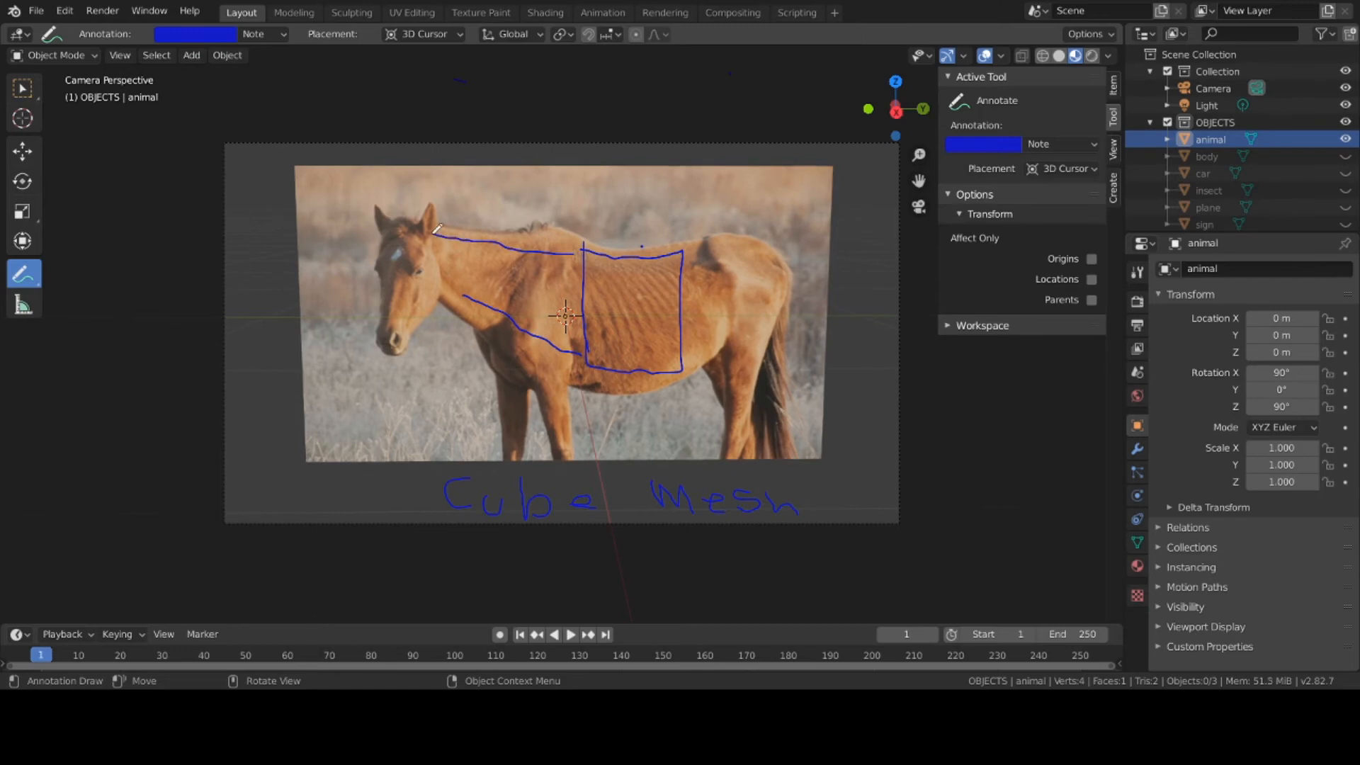
pyautogui.moveTo(685, 251); pyautogui.dragTo(744, 233)
pyautogui.moveTo(686, 369)
pyautogui.mouseDown()
pyautogui.moveTo(795, 315)
pyautogui.moveTo(761, 234)
pyautogui.mouseUp()
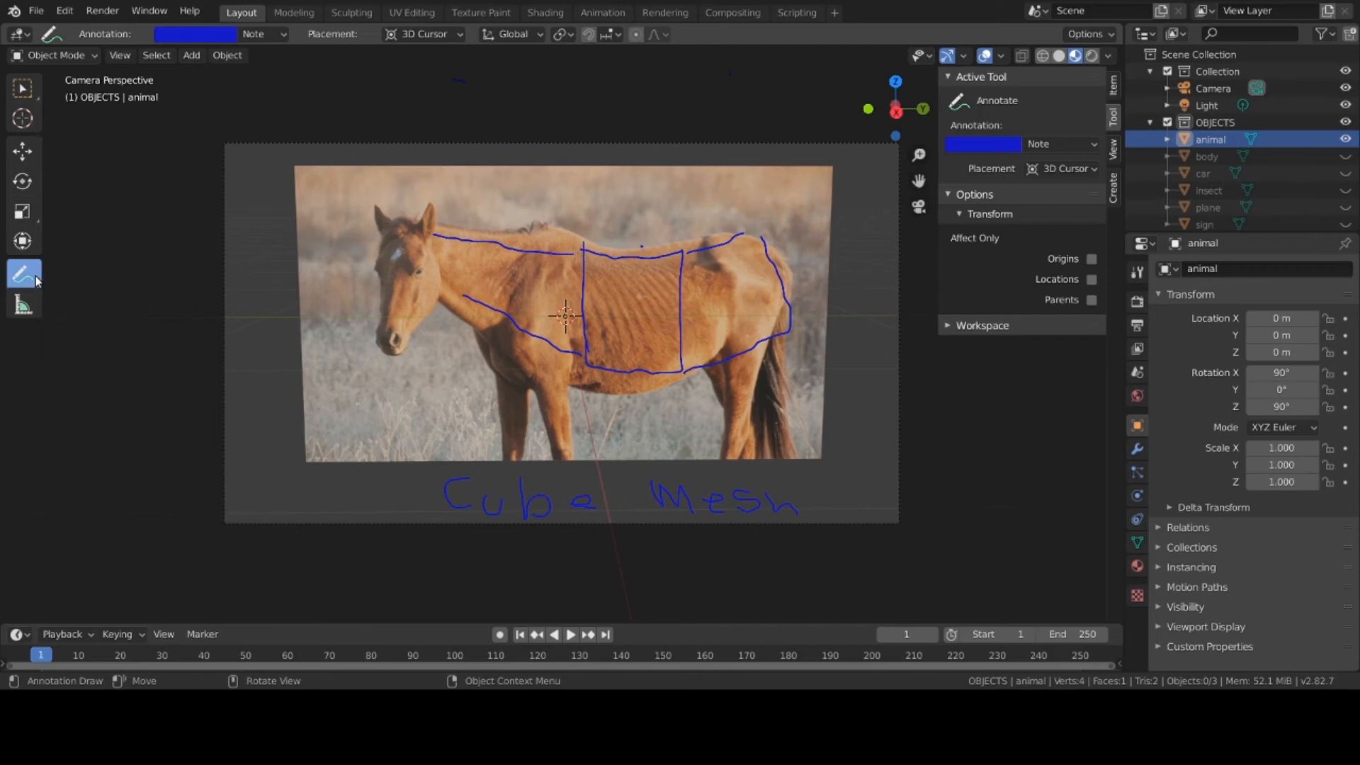
# Erase the outline drawn over the horse with the 25 px Annotate Eraser and return to the Annotate tool
pyautogui.moveTo(35, 281)
pyautogui.mouseDown()
pyautogui.moveTo(103, 347)
pyautogui.moveTo(103, 380)
pyautogui.mouseUp()
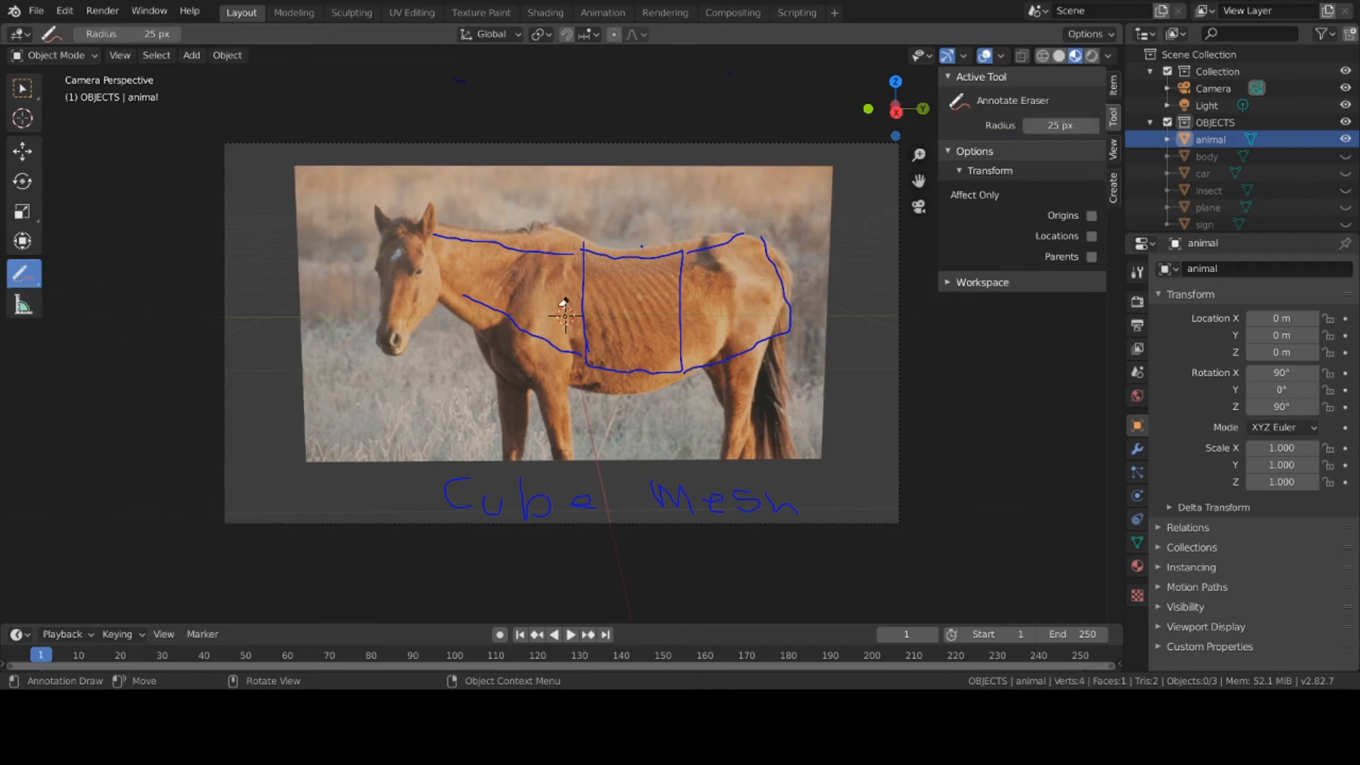
pyautogui.moveTo(564, 303)
pyautogui.mouseDown()
pyautogui.moveTo(586, 267)
pyautogui.moveTo(463, 262)
pyautogui.moveTo(453, 240)
pyautogui.moveTo(535, 291)
pyautogui.moveTo(471, 296)
pyautogui.moveTo(695, 343)
pyautogui.moveTo(575, 369)
pyautogui.moveTo(748, 354)
pyautogui.moveTo(803, 313)
pyautogui.moveTo(765, 246)
pyautogui.moveTo(800, 278)
pyautogui.moveTo(712, 244)
pyautogui.moveTo(728, 239)
pyautogui.moveTo(632, 257)
pyautogui.moveTo(693, 290)
pyautogui.moveTo(685, 328)
pyautogui.mouseUp()
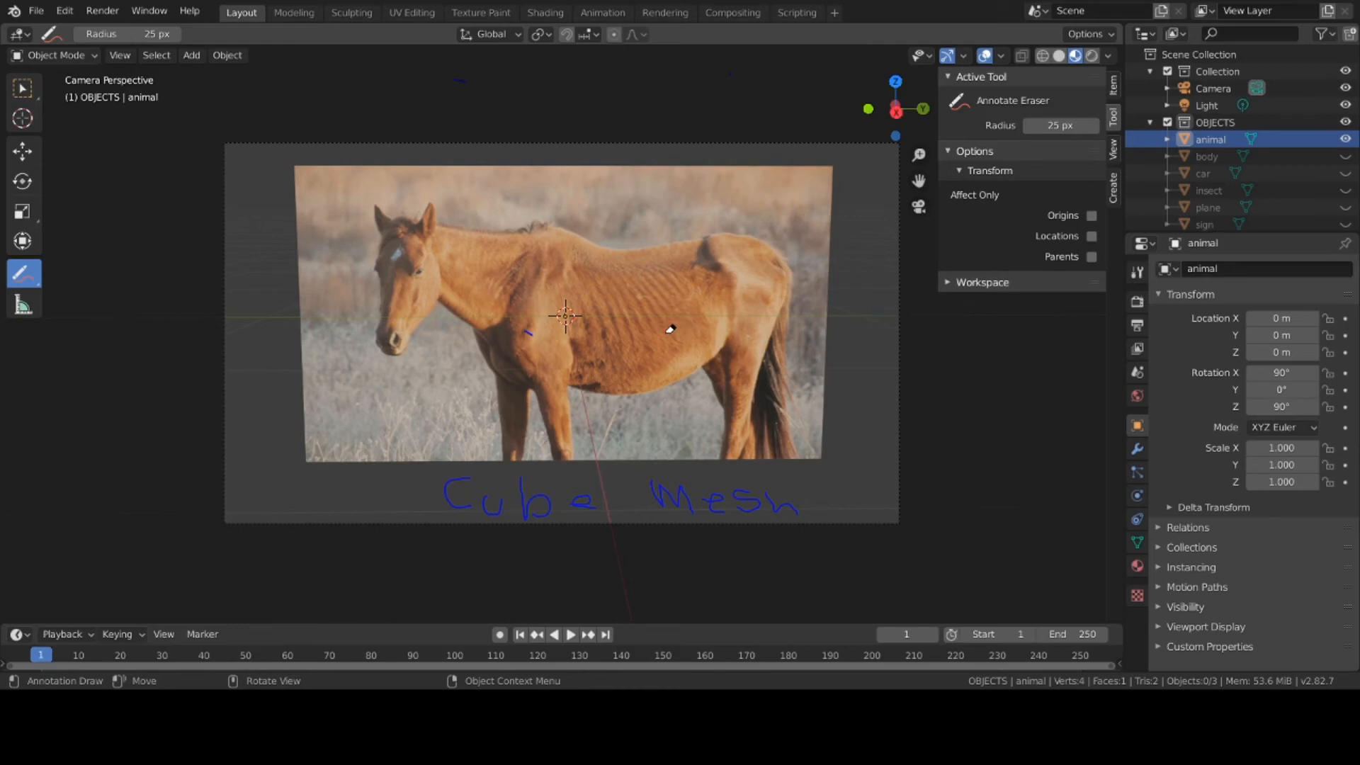
pyautogui.moveTo(32, 276)
pyautogui.mouseDown()
pyautogui.moveTo(85, 289)
pyautogui.moveTo(39, 282)
pyautogui.moveTo(71, 289)
pyautogui.mouseUp()
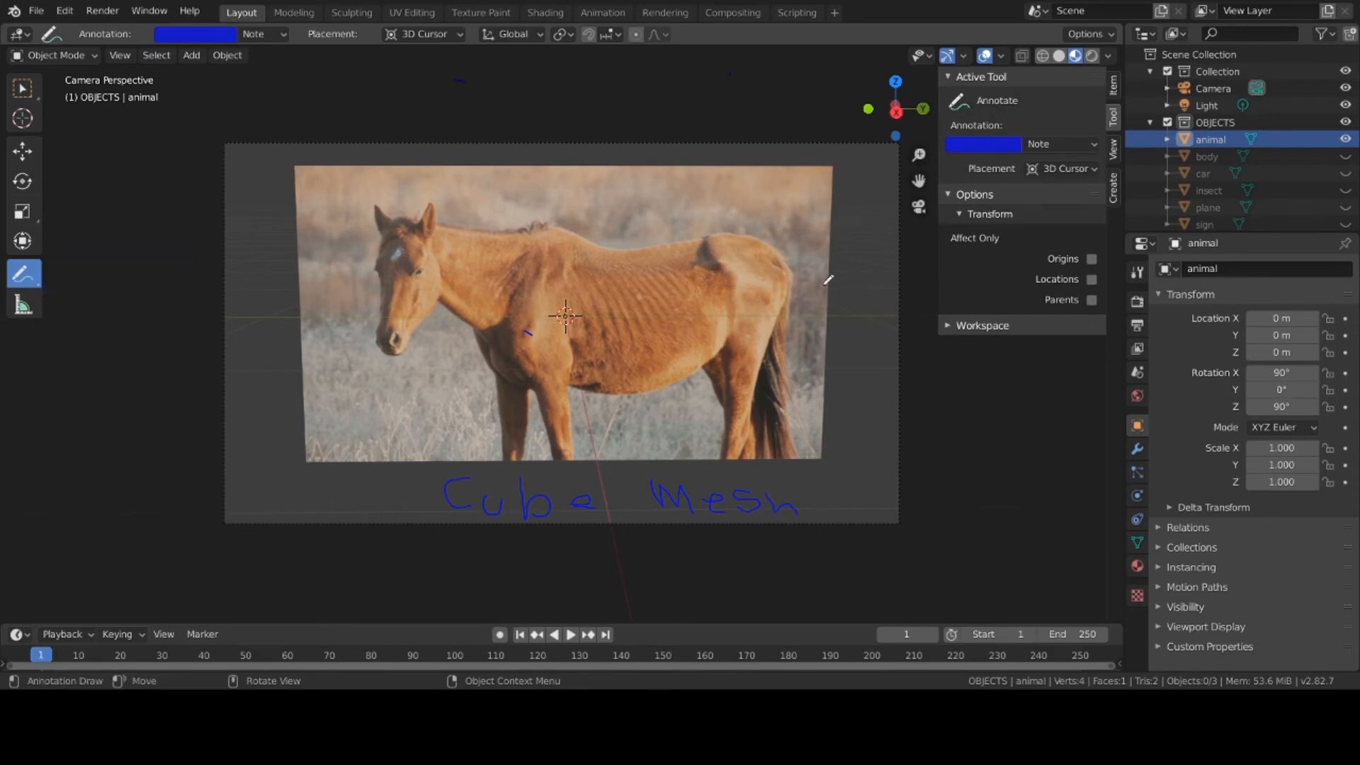
# Hide the animal object, unhide the car object in the OBJECTS collection, and undo the last recorded action
pyautogui.click(1345, 138)
pyautogui.click(1343, 172)
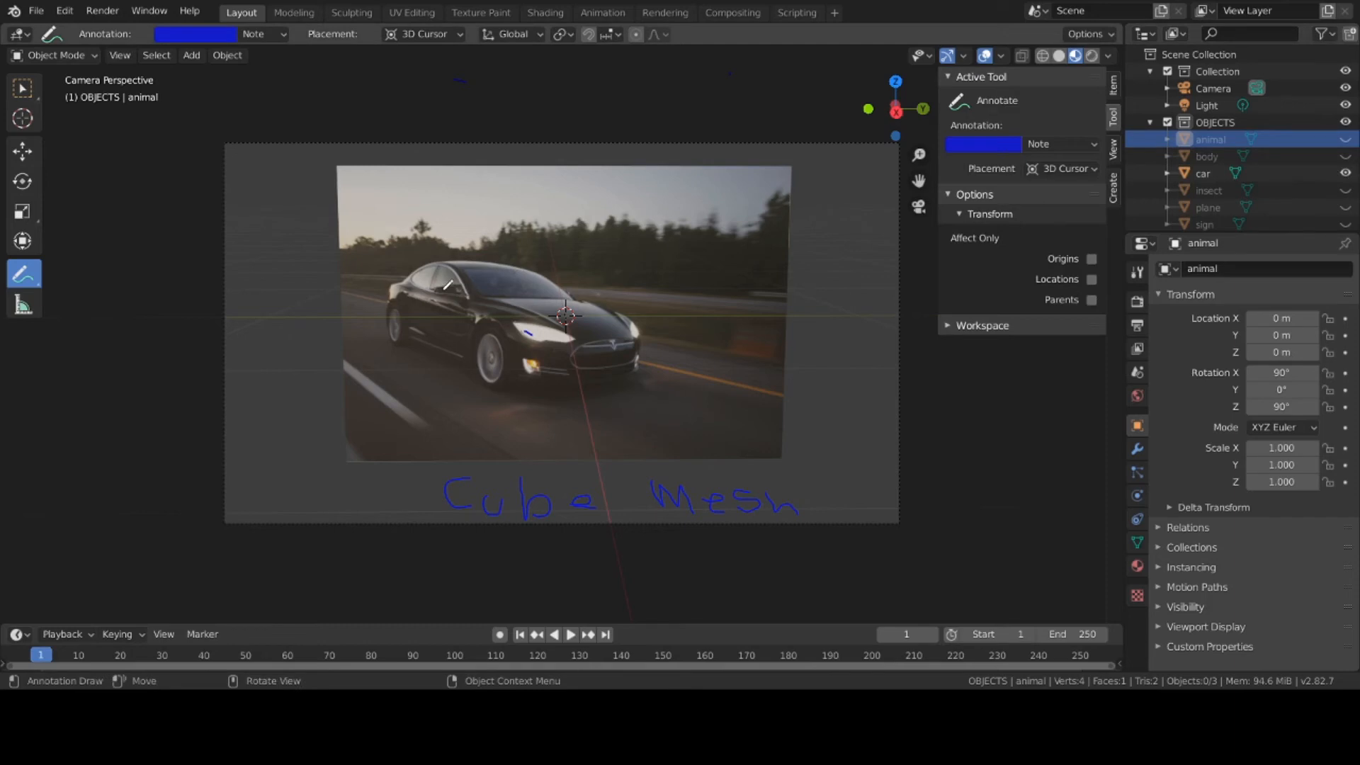
pyautogui.hotkey('ctrl', 'z')
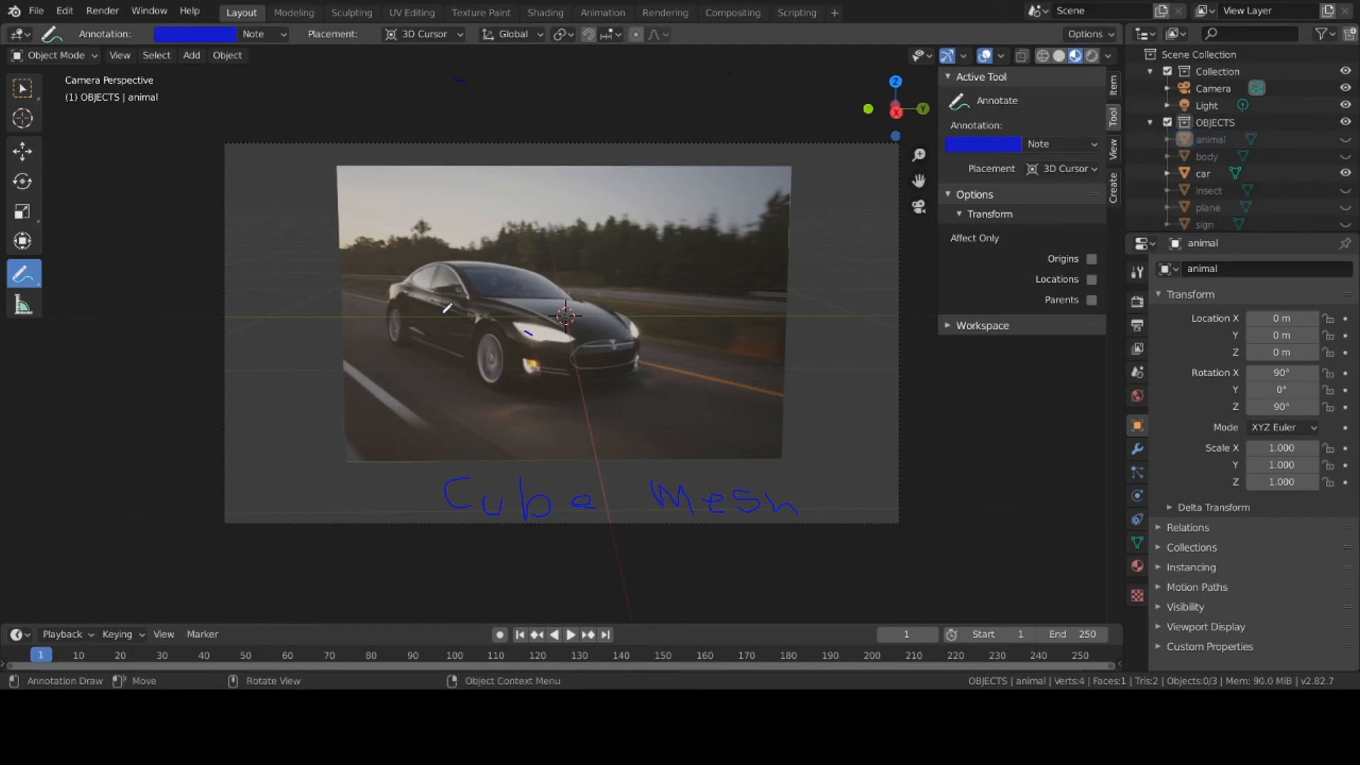
# Set the annotation colour to yellow and sketch a box shape with side, front and top faces over the car's body
pyautogui.click(986, 145)
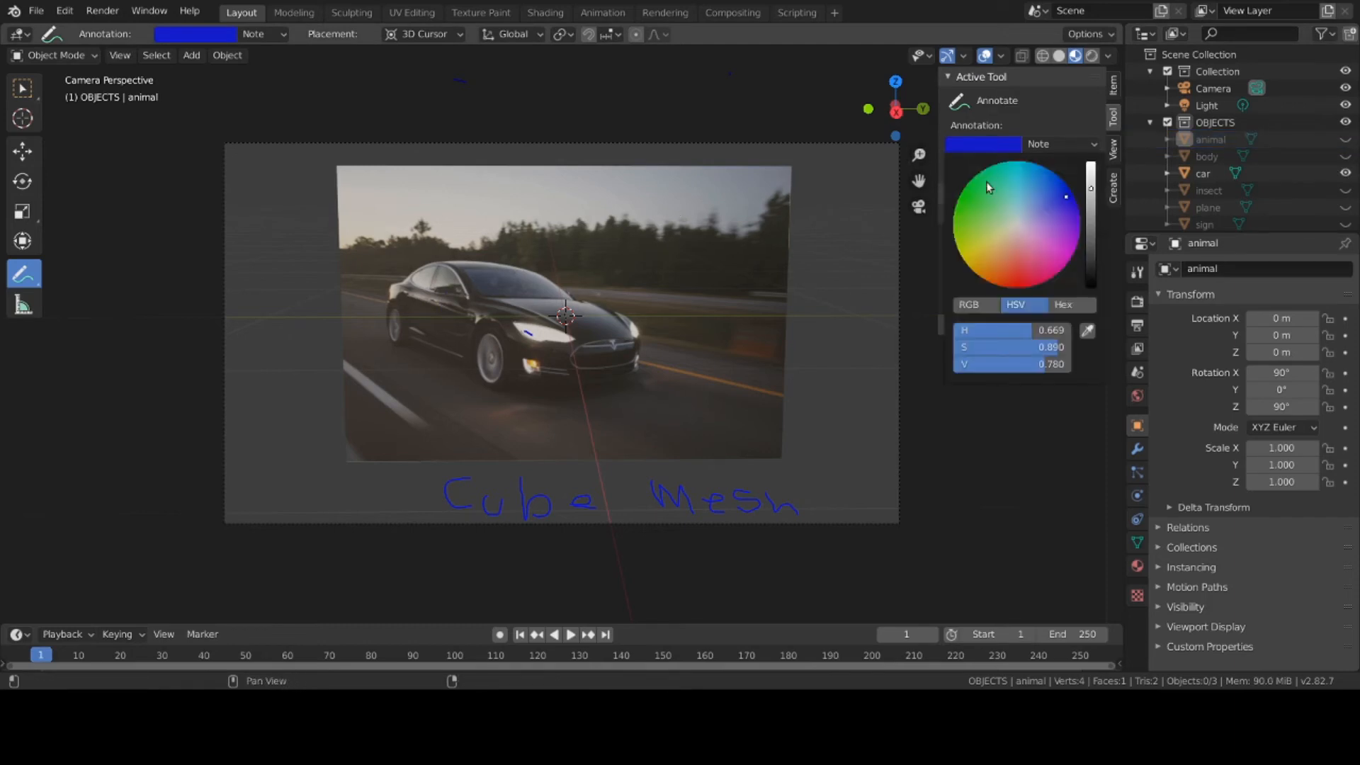
pyautogui.click(963, 245)
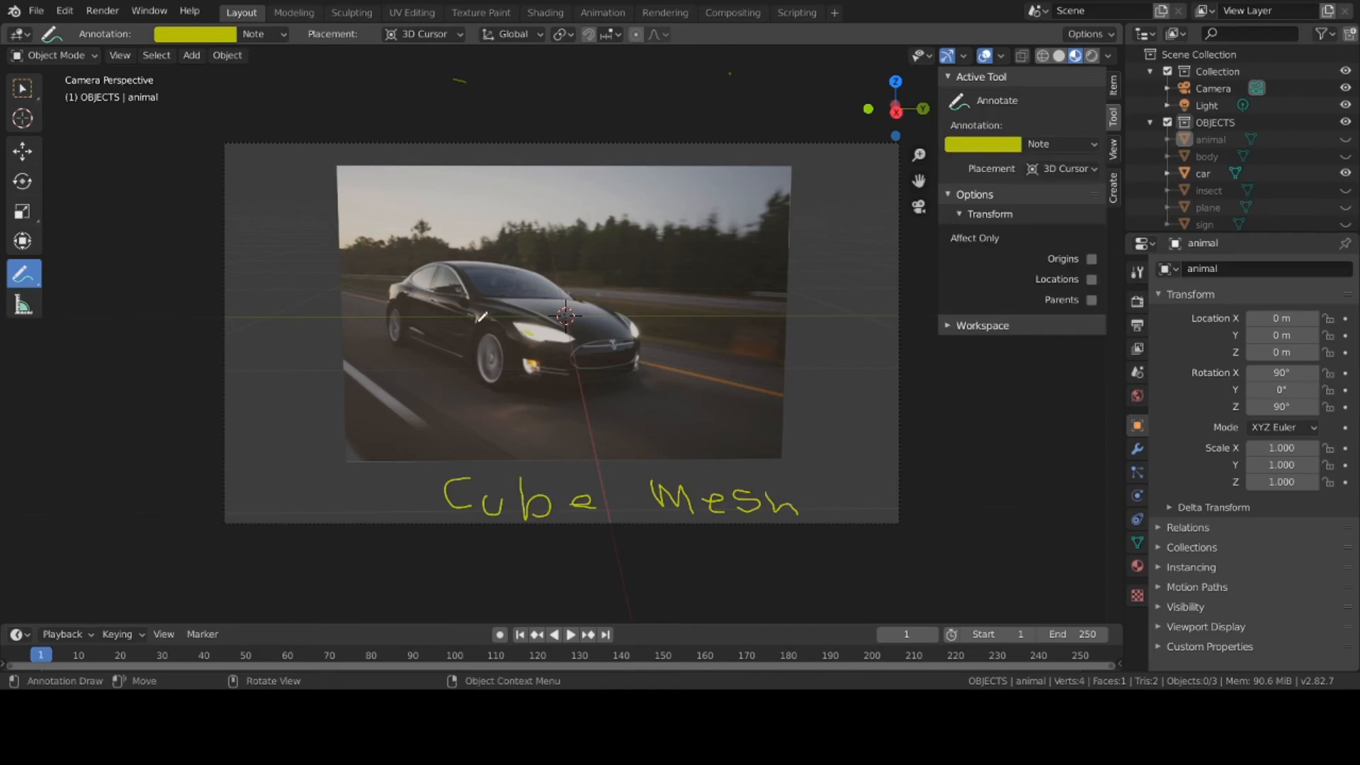
pyautogui.moveTo(474, 304)
pyautogui.mouseDown()
pyautogui.moveTo(471, 347)
pyautogui.moveTo(511, 300)
pyautogui.moveTo(593, 293)
pyautogui.moveTo(596, 305)
pyautogui.moveTo(592, 331)
pyautogui.moveTo(462, 350)
pyautogui.moveTo(400, 317)
pyautogui.moveTo(409, 292)
pyautogui.moveTo(472, 303)
pyautogui.mouseUp()
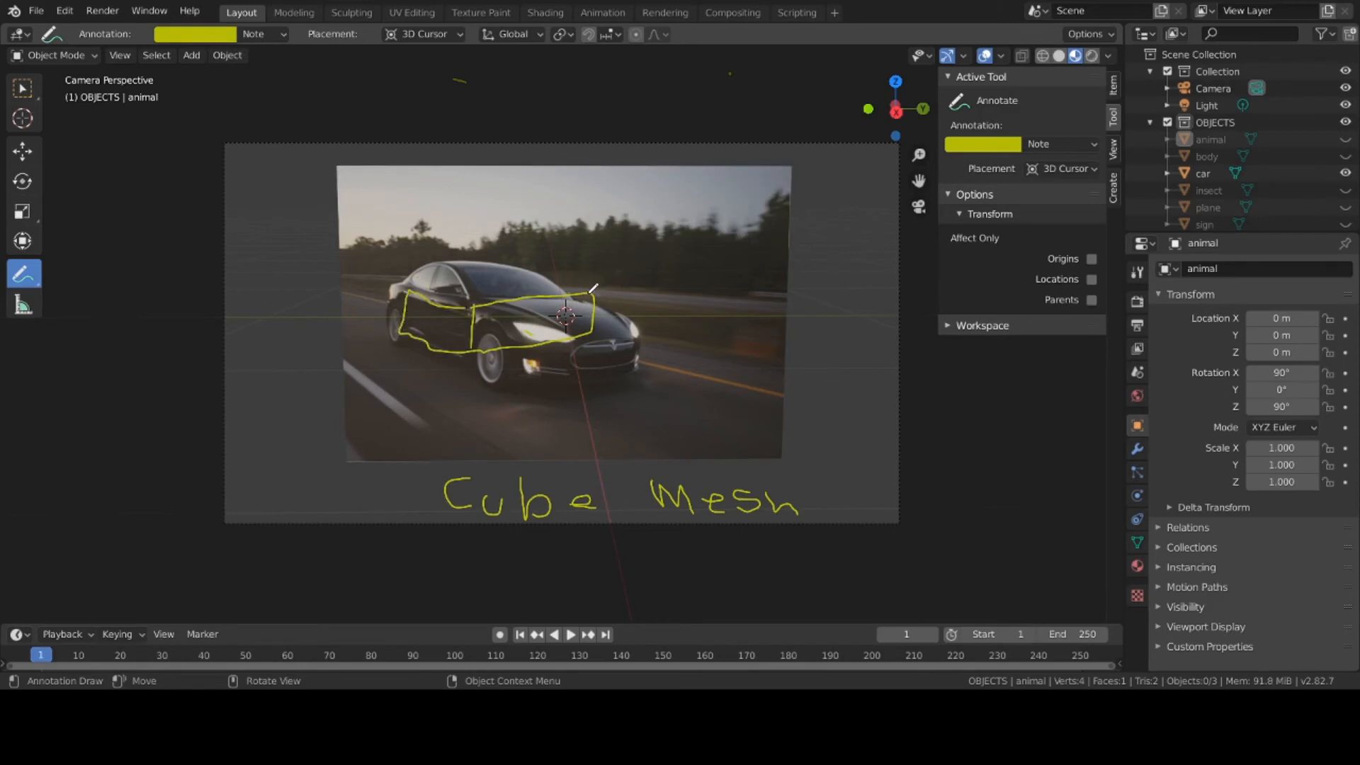
pyautogui.moveTo(570, 291)
pyautogui.mouseDown()
pyautogui.moveTo(485, 267)
pyautogui.moveTo(408, 287)
pyautogui.mouseUp()
# Erase the yellow box sketch from the car with the 25 px Annotate Eraser
pyautogui.click(38, 293)
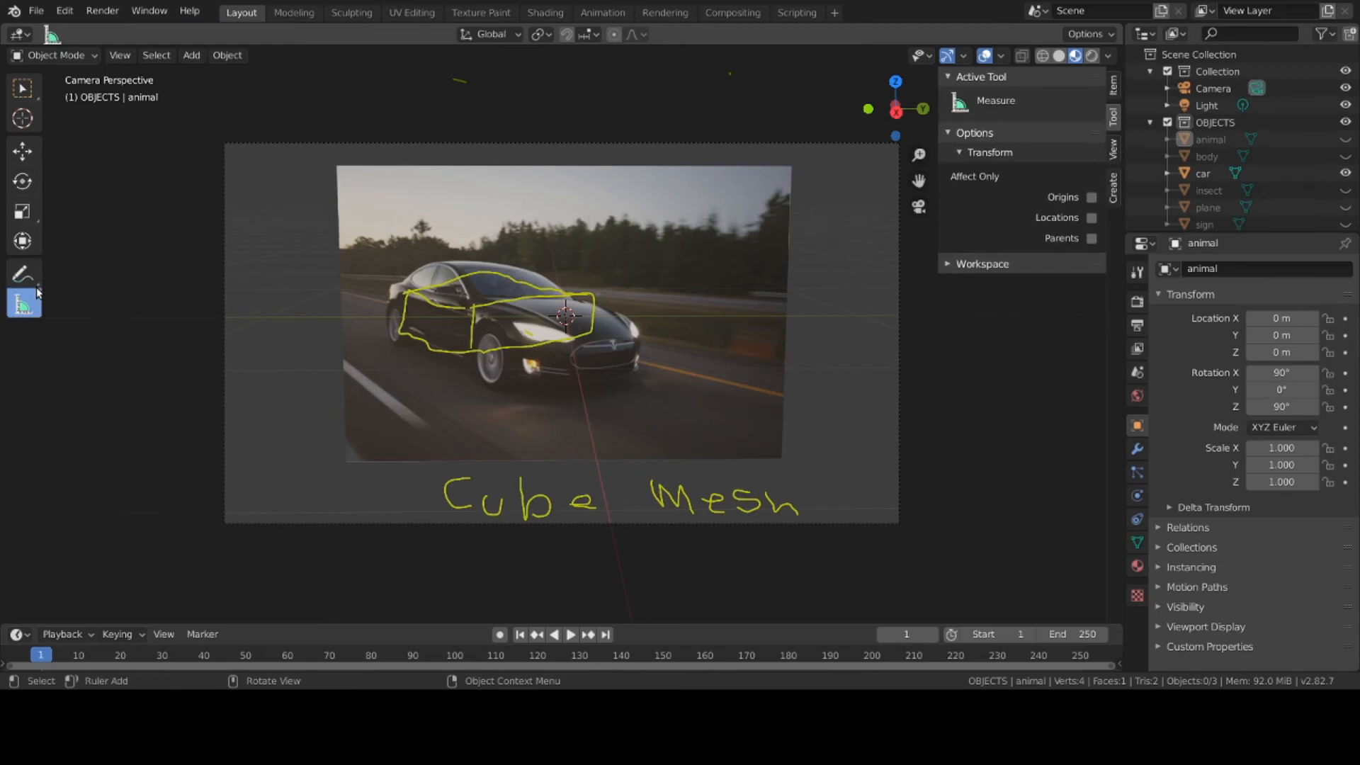
pyautogui.click(36, 278)
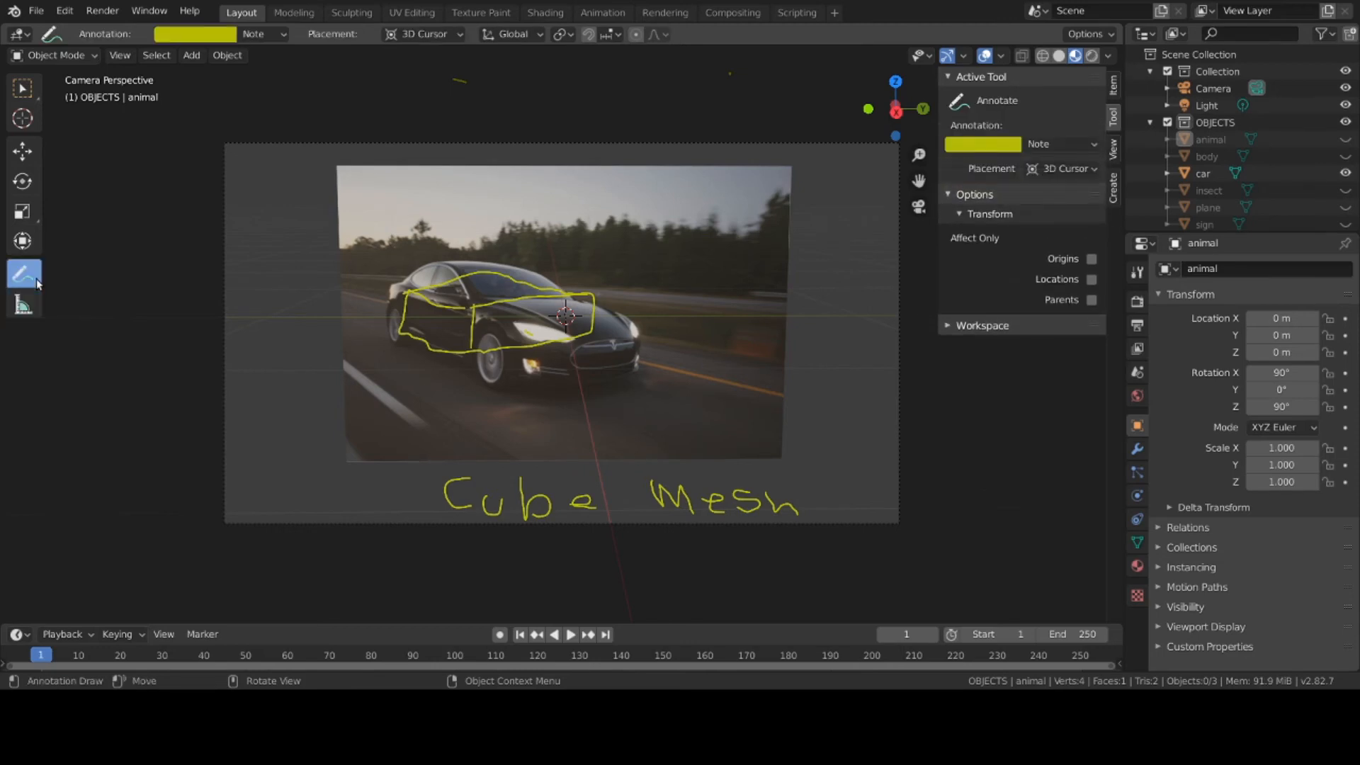
pyautogui.click(100, 380)
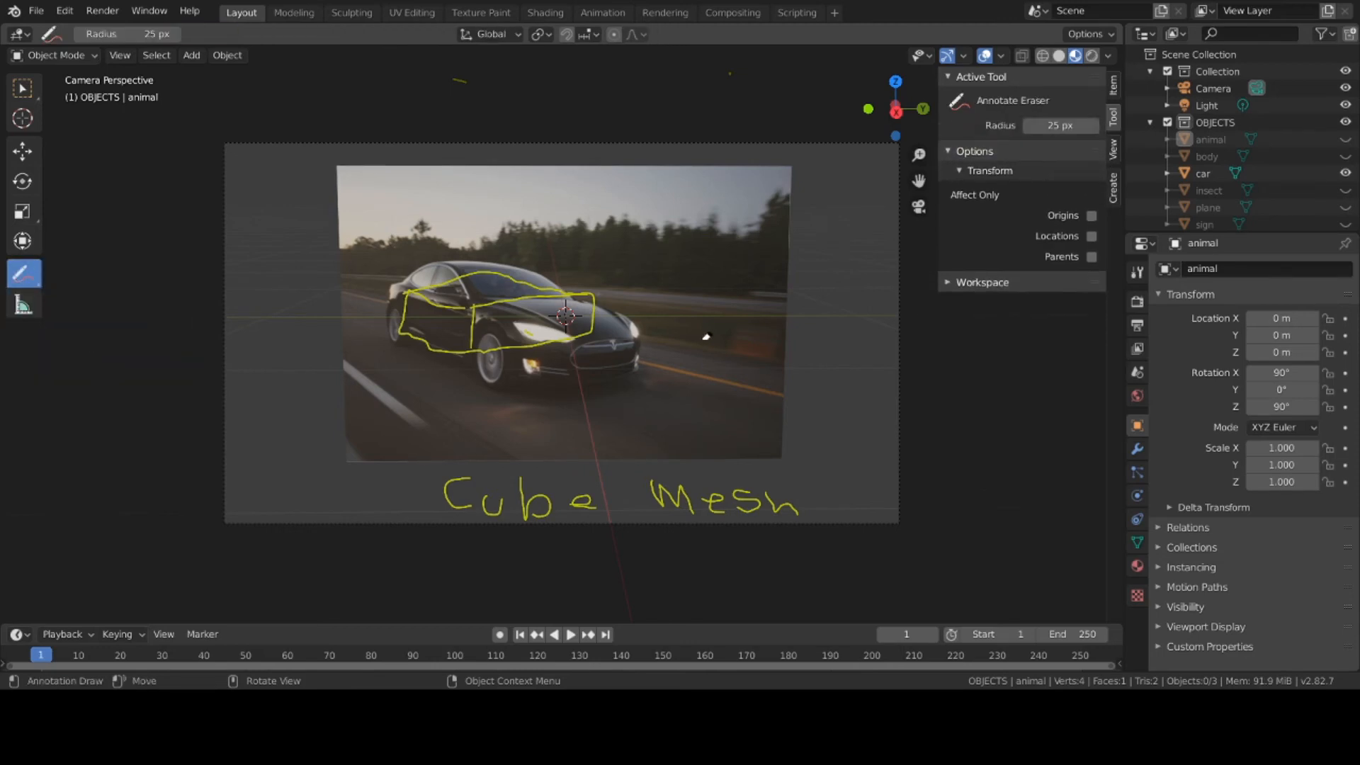
pyautogui.moveTo(609, 292)
pyautogui.mouseDown()
pyautogui.moveTo(535, 286)
pyautogui.moveTo(563, 308)
pyautogui.moveTo(397, 306)
pyautogui.moveTo(403, 334)
pyautogui.moveTo(525, 347)
pyautogui.mouseUp()
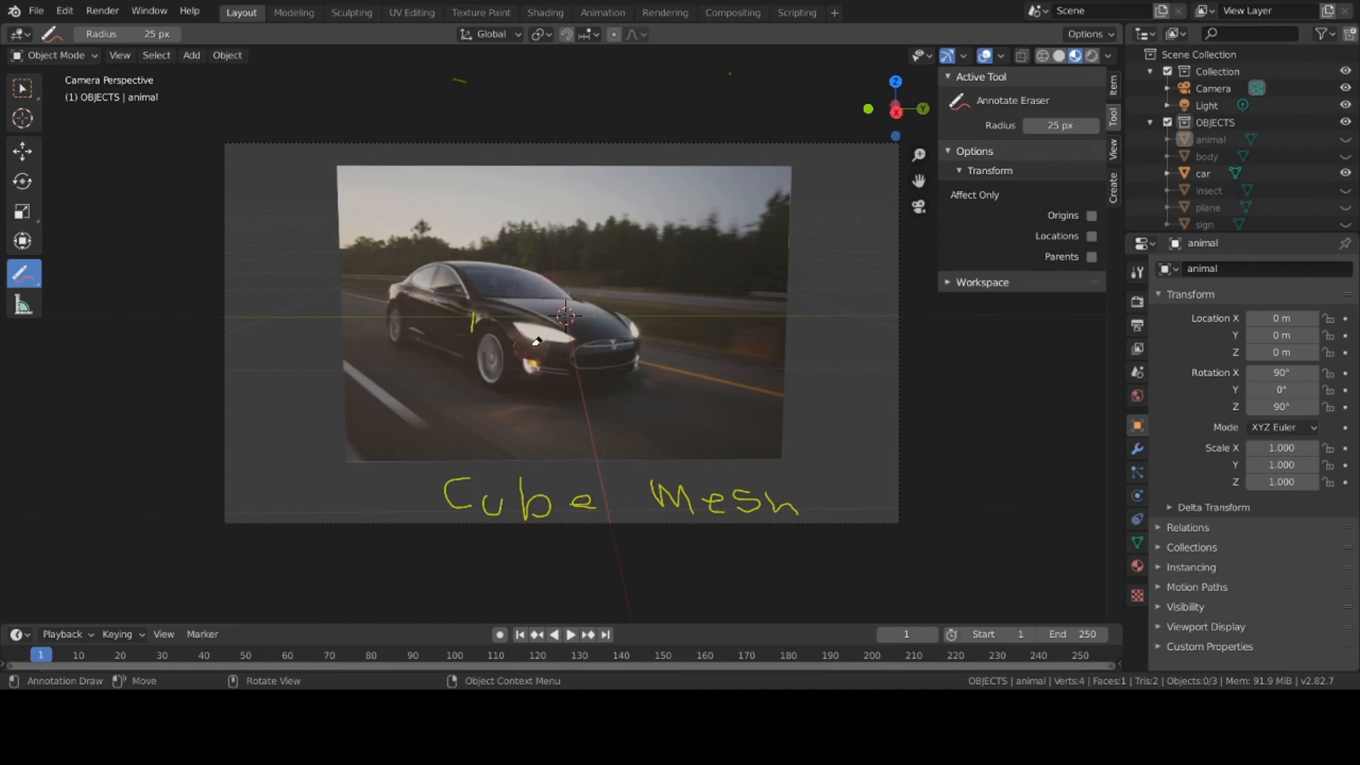
# Return to the Annotate tool, hide the car object and unhide the insect object in the OBJECTS collection
pyautogui.moveTo(33, 282)
pyautogui.mouseDown()
pyautogui.moveTo(106, 312)
pyautogui.moveTo(106, 279)
pyautogui.moveTo(90, 282)
pyautogui.mouseUp()
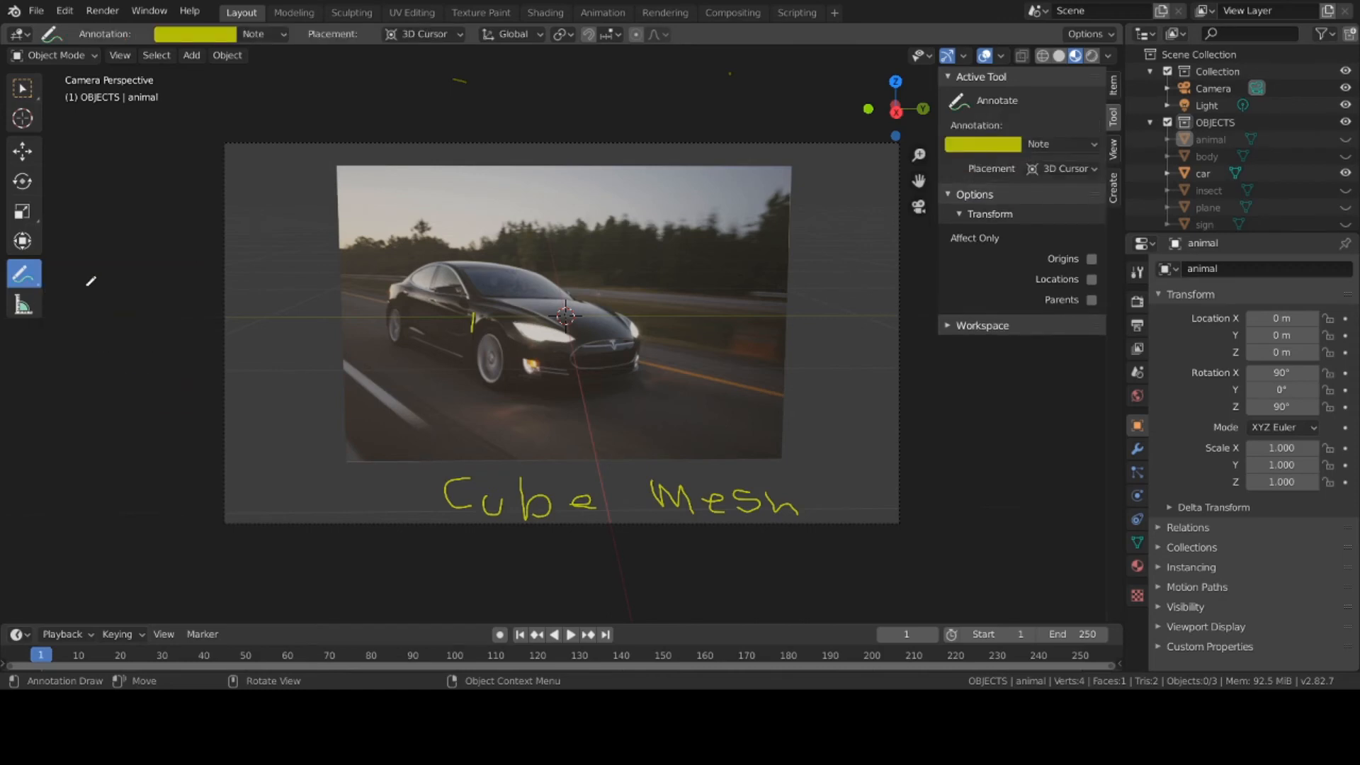
pyautogui.click(1346, 172)
pyautogui.click(1346, 190)
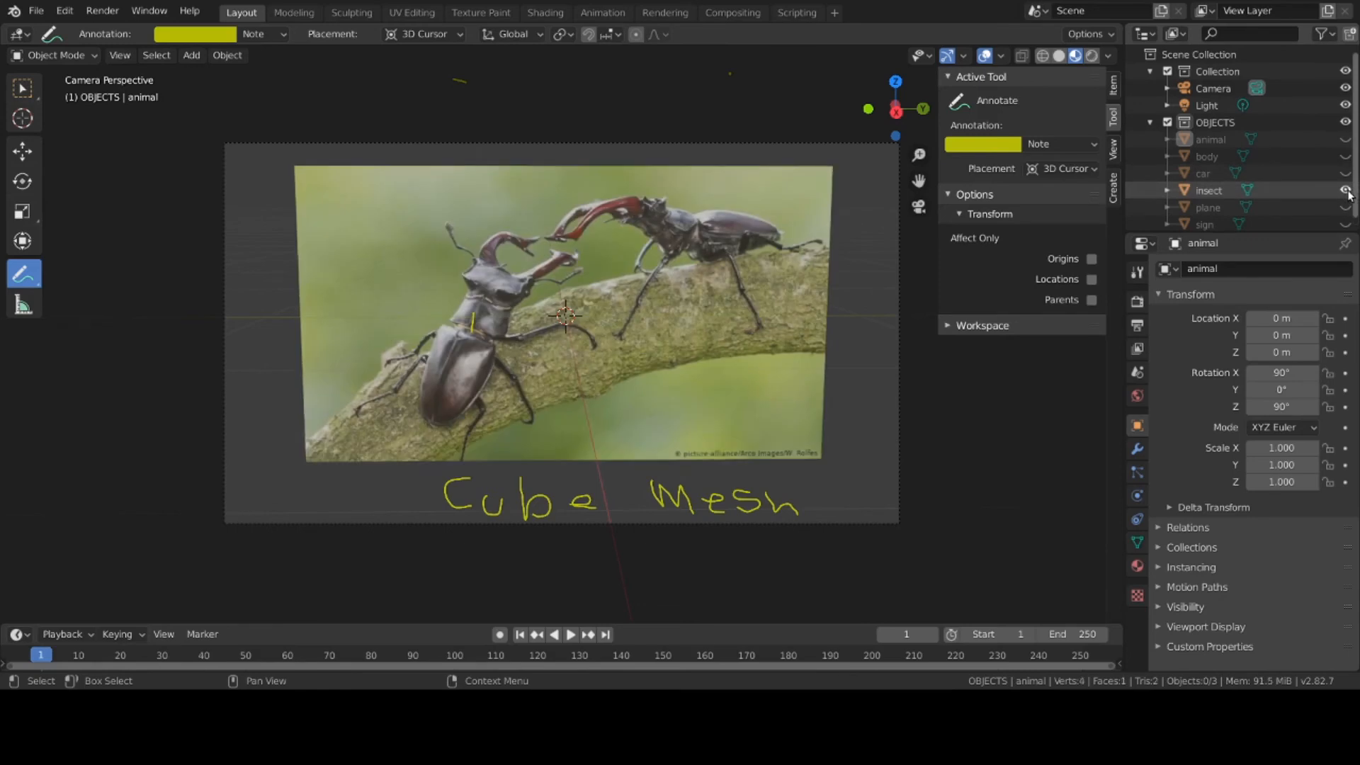
# Try orange-red and blue as the annotation colour over the insect image
pyautogui.click(982, 146)
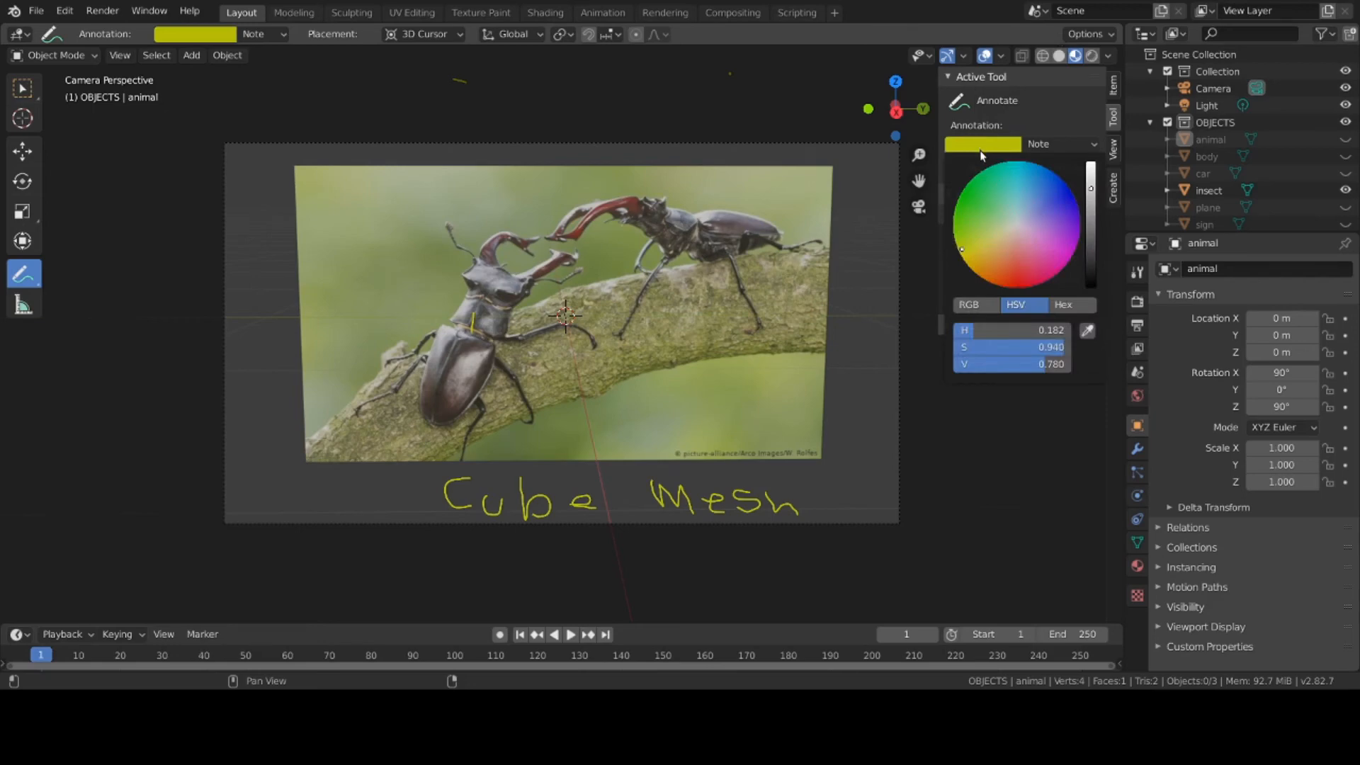
pyautogui.click(1052, 266)
pyautogui.moveTo(1051, 267); pyautogui.dragTo(1001, 283)
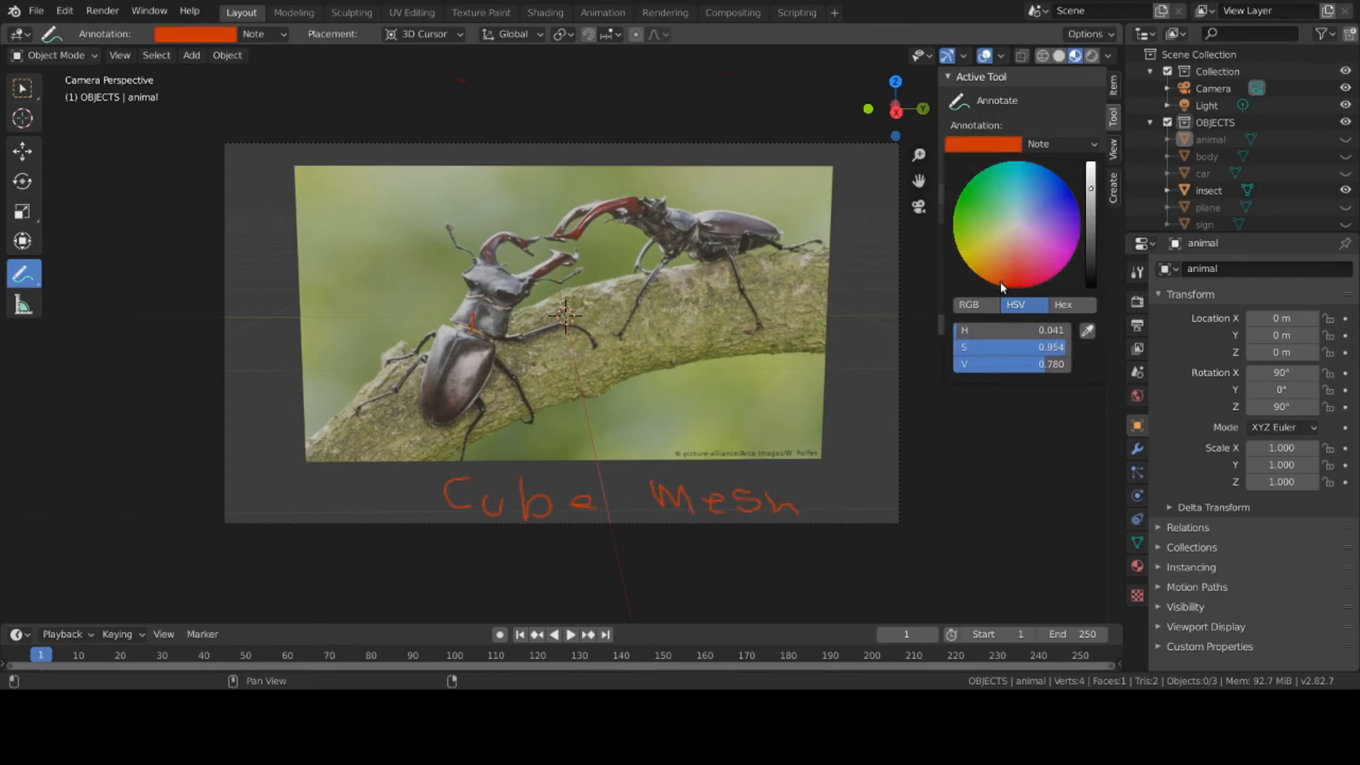
pyautogui.click(1009, 281)
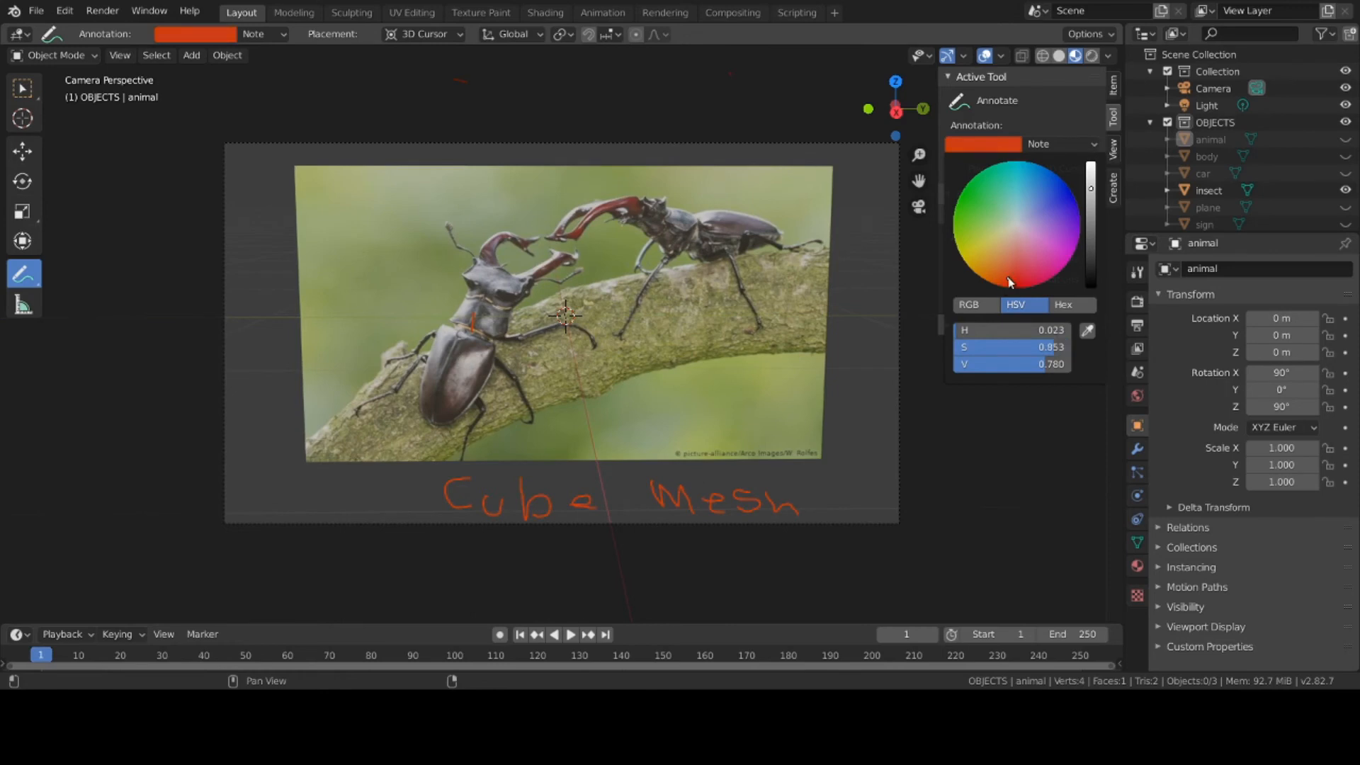
pyautogui.click(1069, 210)
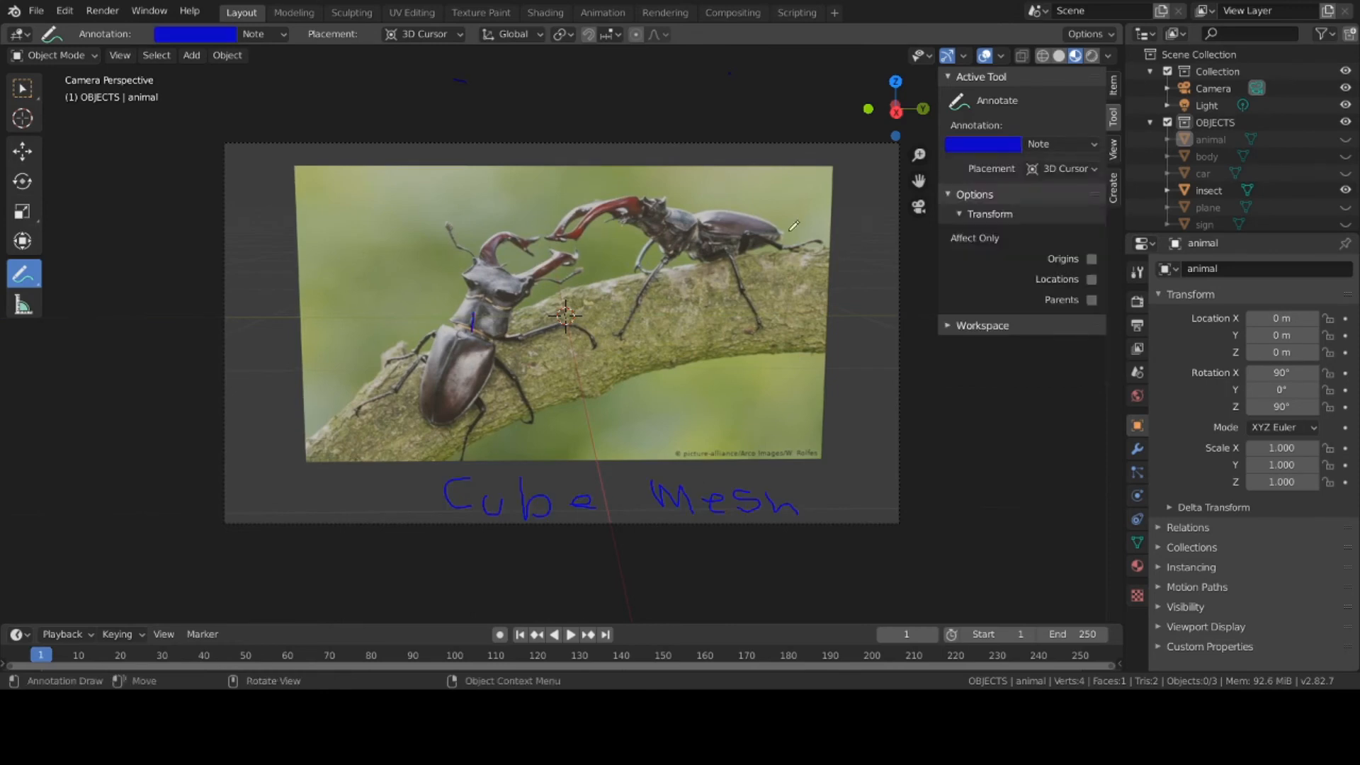
# Set the annotation colour to yellow and outline the lower beetle's wing case, thorax, one leg and a mandible
pyautogui.click(960, 151)
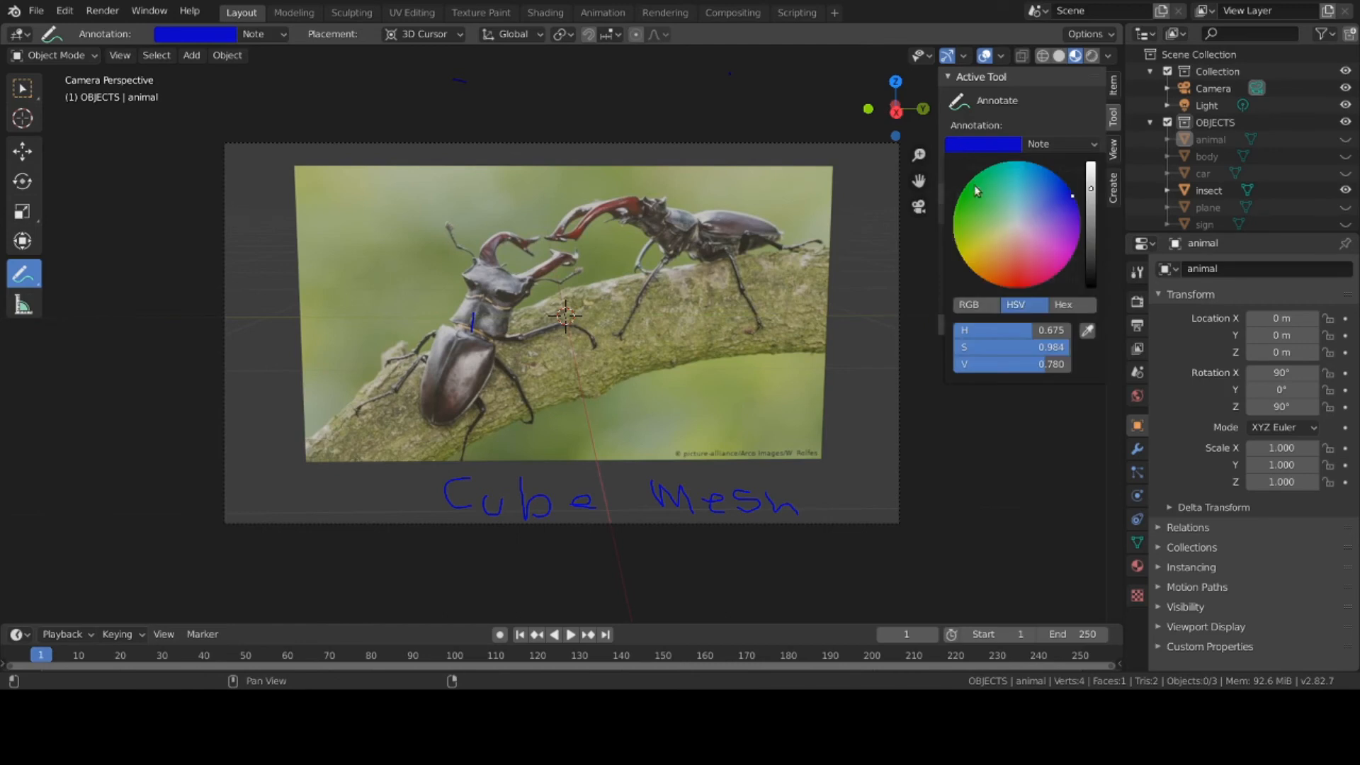
pyautogui.click(966, 257)
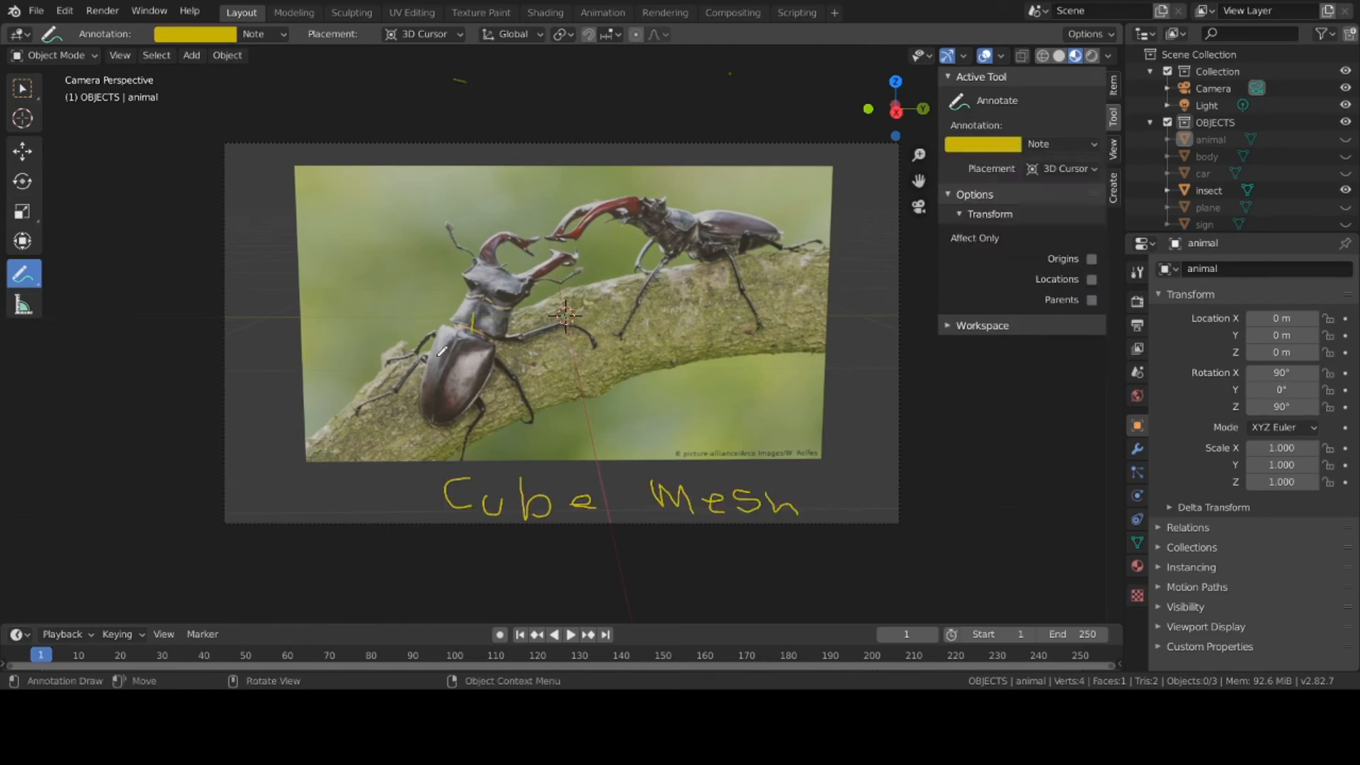
pyautogui.moveTo(439, 327)
pyautogui.mouseDown()
pyautogui.moveTo(426, 420)
pyautogui.moveTo(460, 427)
pyautogui.moveTo(498, 357)
pyautogui.moveTo(488, 333)
pyautogui.moveTo(438, 328)
pyautogui.moveTo(467, 297)
pyautogui.moveTo(510, 296)
pyautogui.moveTo(504, 341)
pyautogui.moveTo(570, 318)
pyautogui.moveTo(597, 345)
pyautogui.moveTo(571, 322)
pyautogui.moveTo(514, 336)
pyautogui.mouseUp()
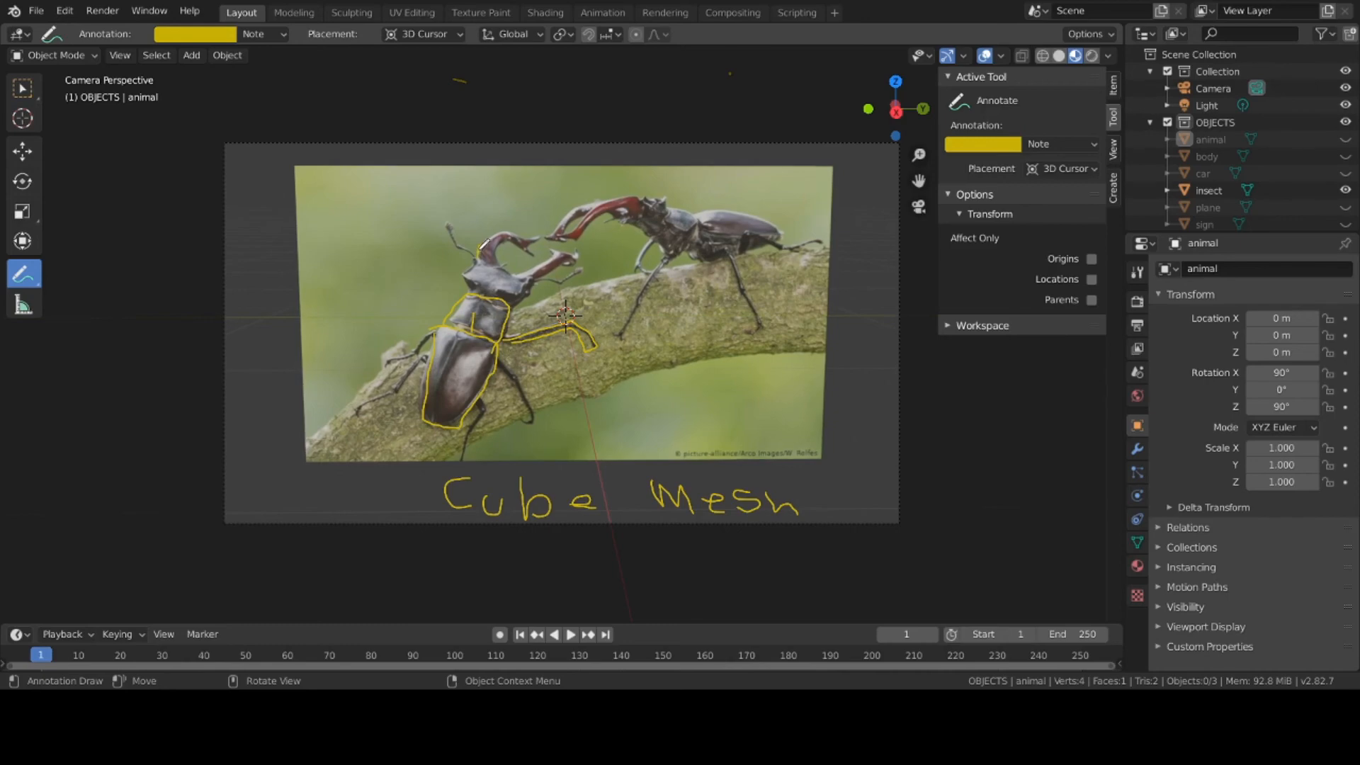
pyautogui.moveTo(484, 244); pyautogui.dragTo(532, 240)
# Erase the yellow outlines from the beetle with the 25 px Annotate Eraser
pyautogui.click(39, 281)
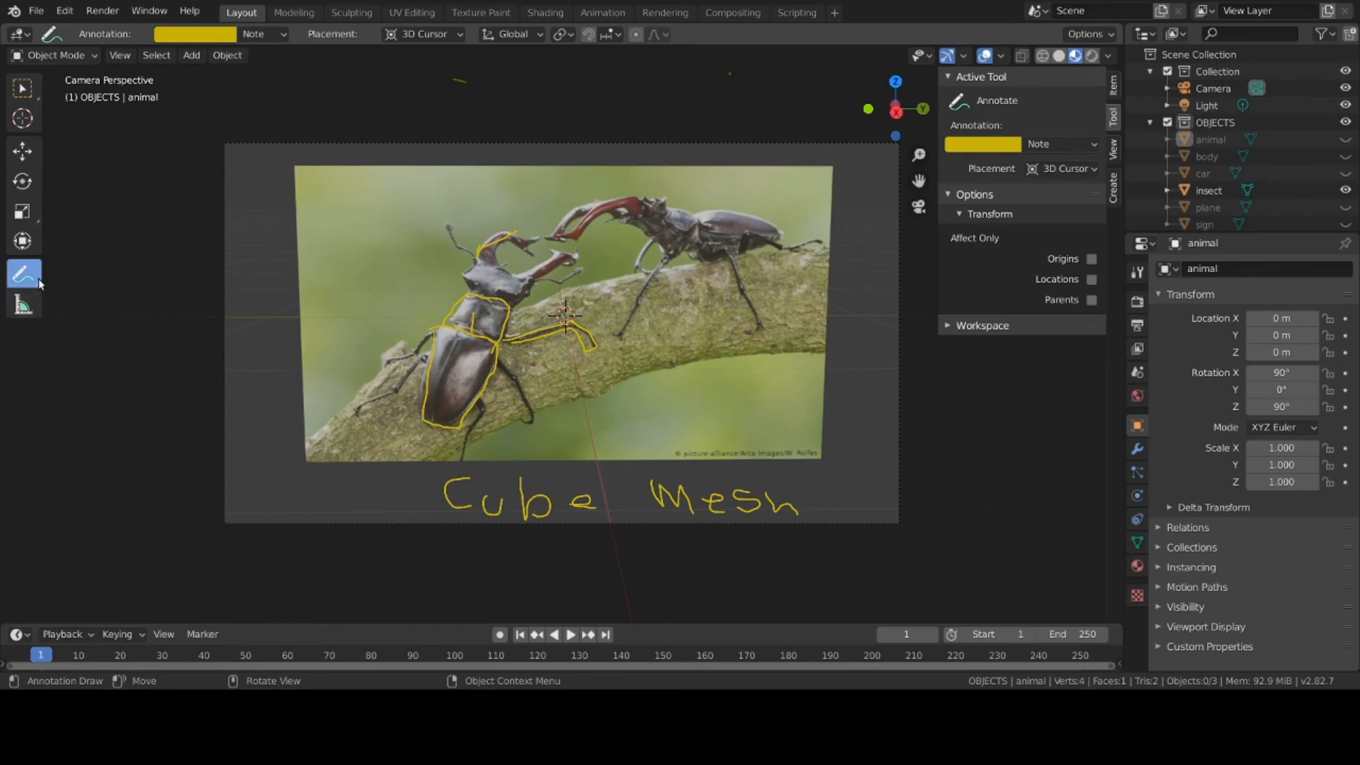
pyautogui.click(113, 380)
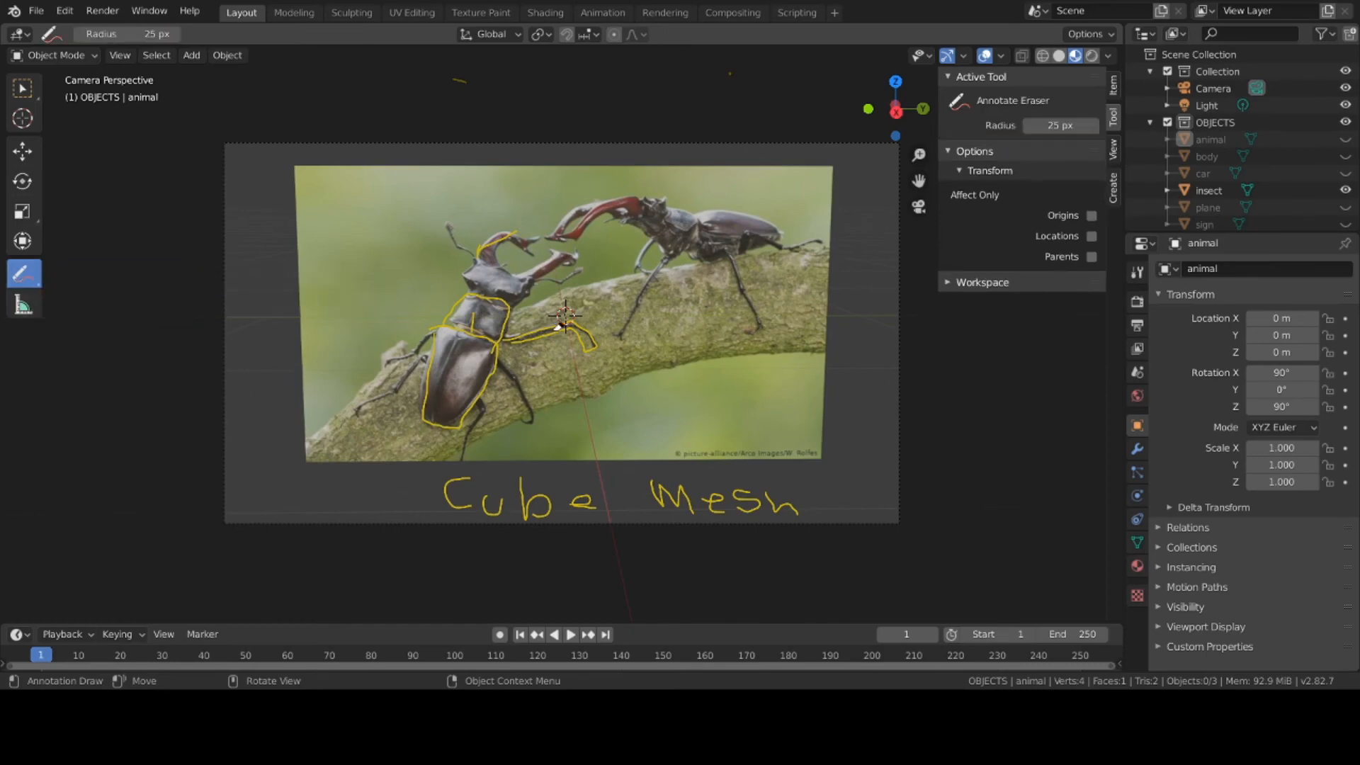
pyautogui.moveTo(461, 330)
pyautogui.mouseDown()
pyautogui.moveTo(503, 222)
pyautogui.moveTo(453, 323)
pyautogui.moveTo(442, 425)
pyautogui.moveTo(421, 407)
pyautogui.moveTo(505, 330)
pyautogui.moveTo(580, 309)
pyautogui.moveTo(582, 328)
pyautogui.moveTo(458, 423)
pyautogui.moveTo(527, 342)
pyautogui.mouseUp()
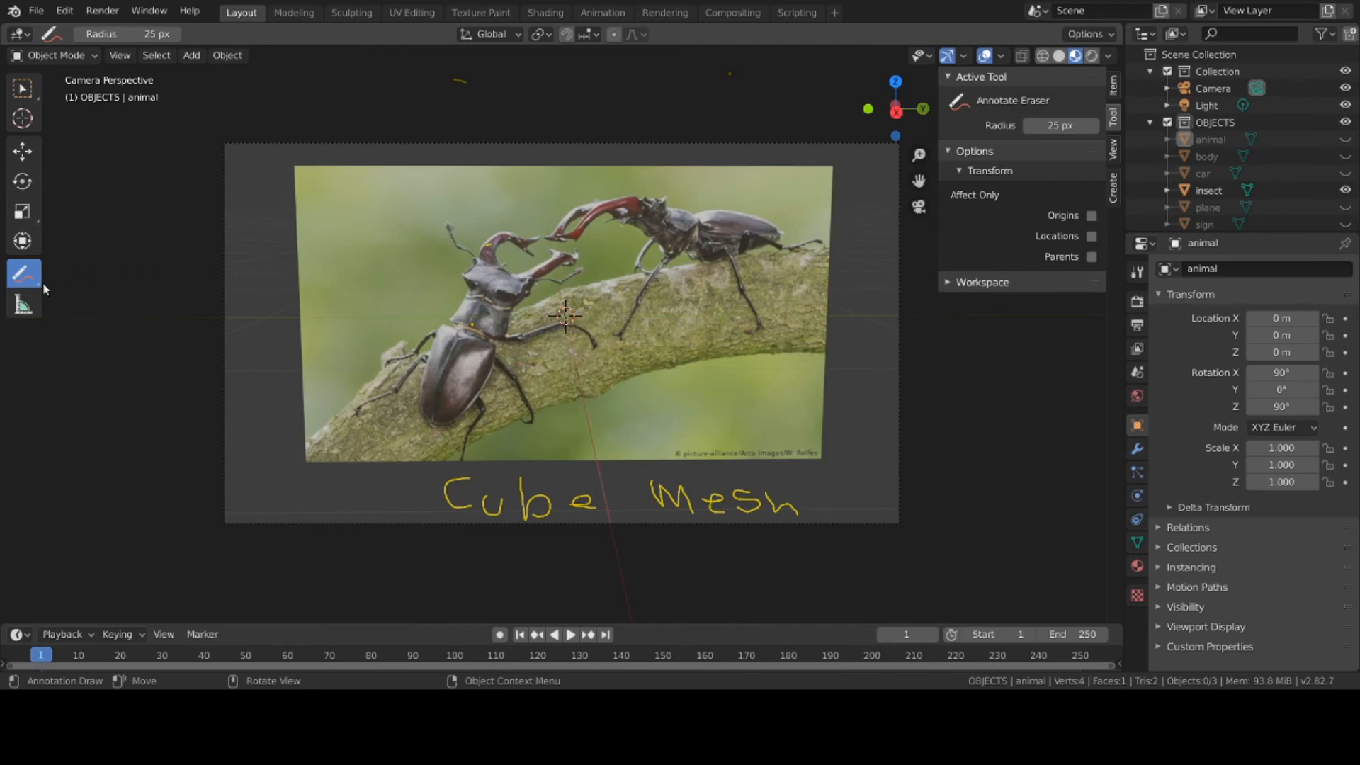
# Return to the Annotate tool, hide the insect object and unhide the plane object in the OBJECTS collection
pyautogui.click(25, 274)
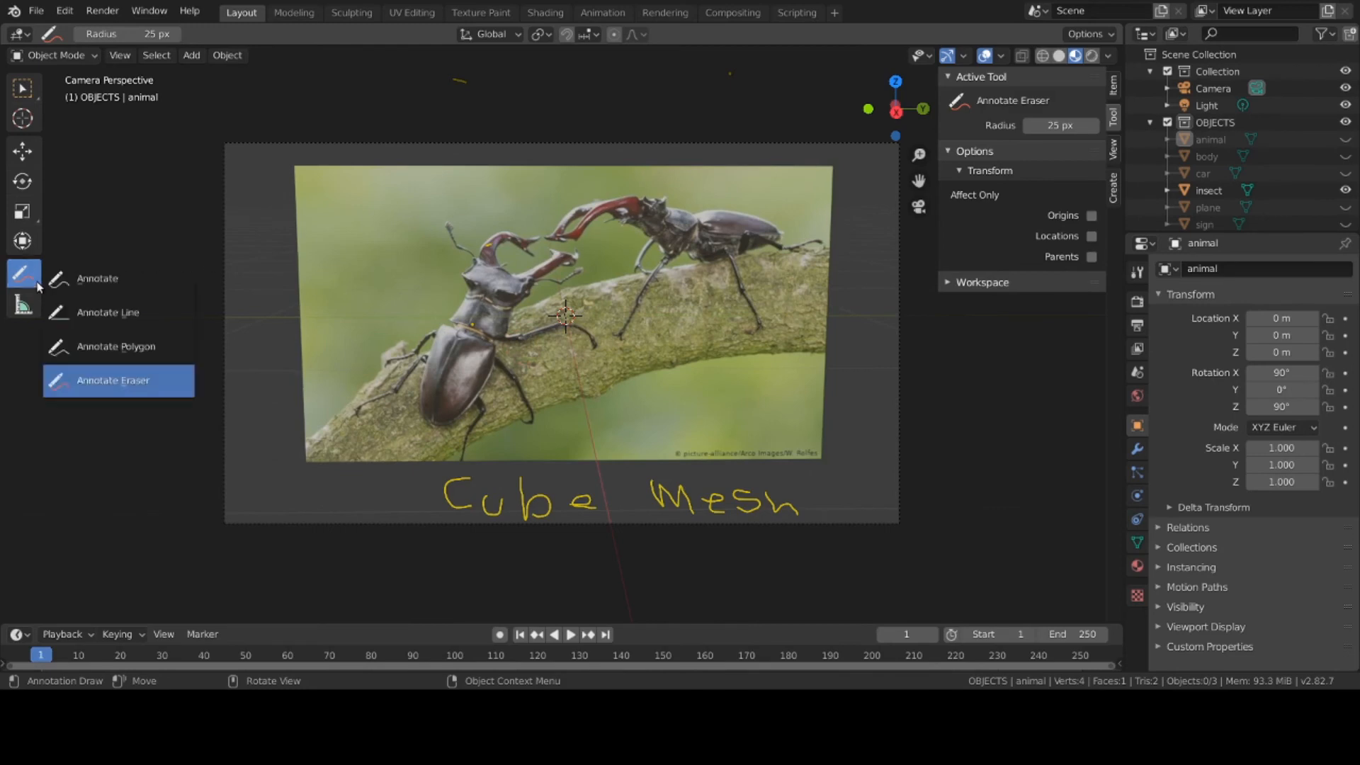
pyautogui.click(59, 290)
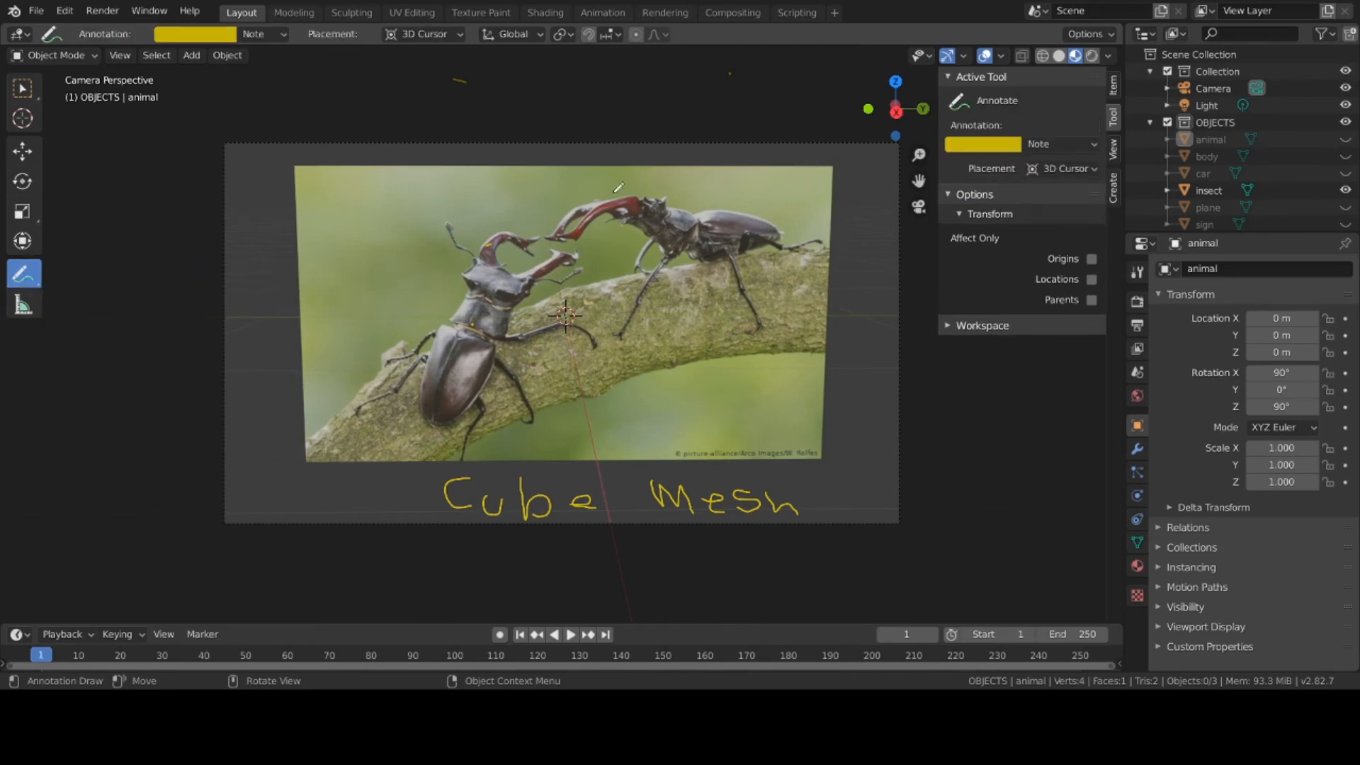
pyautogui.click(1345, 189)
pyautogui.click(1345, 208)
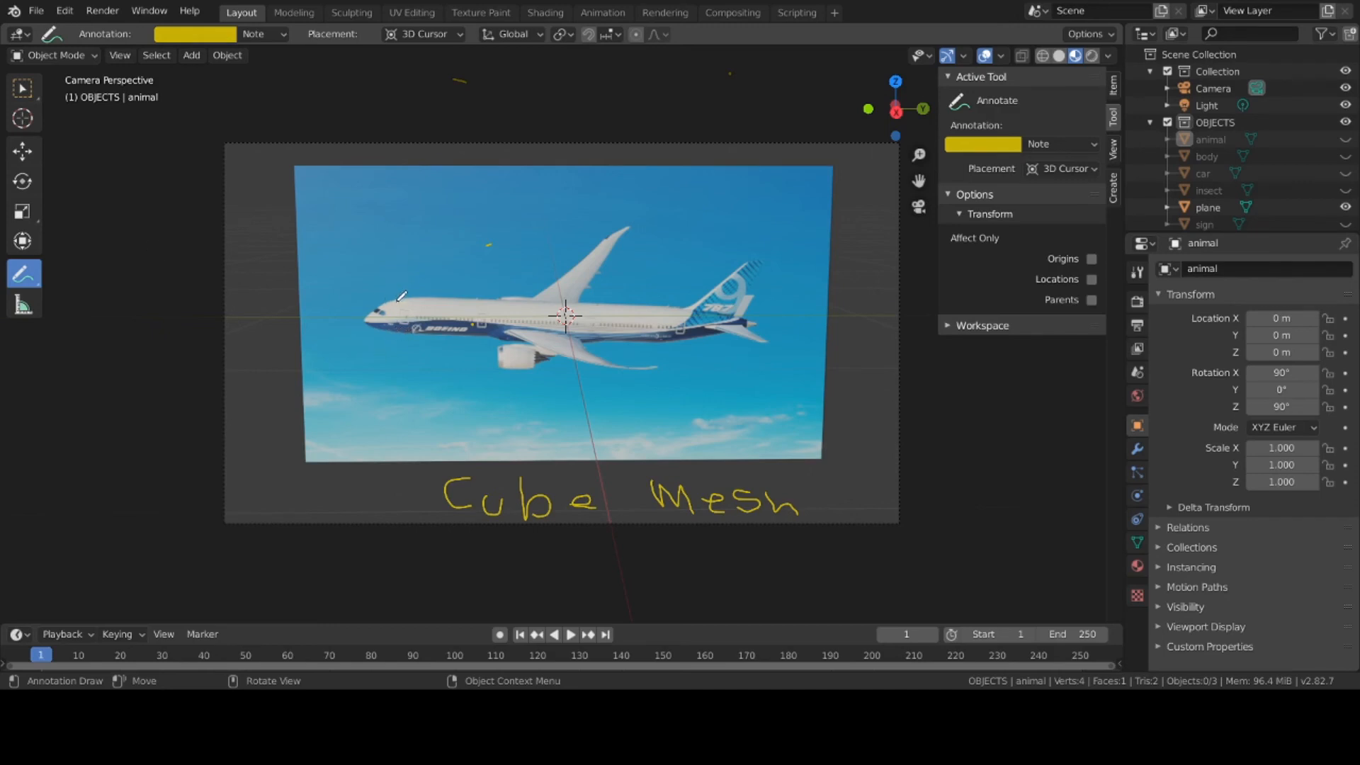
# Outline the airplane's fuselage and both wings in yellow, and circle the upper wing tip and the nose
pyautogui.moveTo(397, 302)
pyautogui.mouseDown()
pyautogui.moveTo(432, 330)
pyautogui.moveTo(683, 335)
pyautogui.moveTo(687, 313)
pyautogui.moveTo(398, 294)
pyautogui.mouseUp()
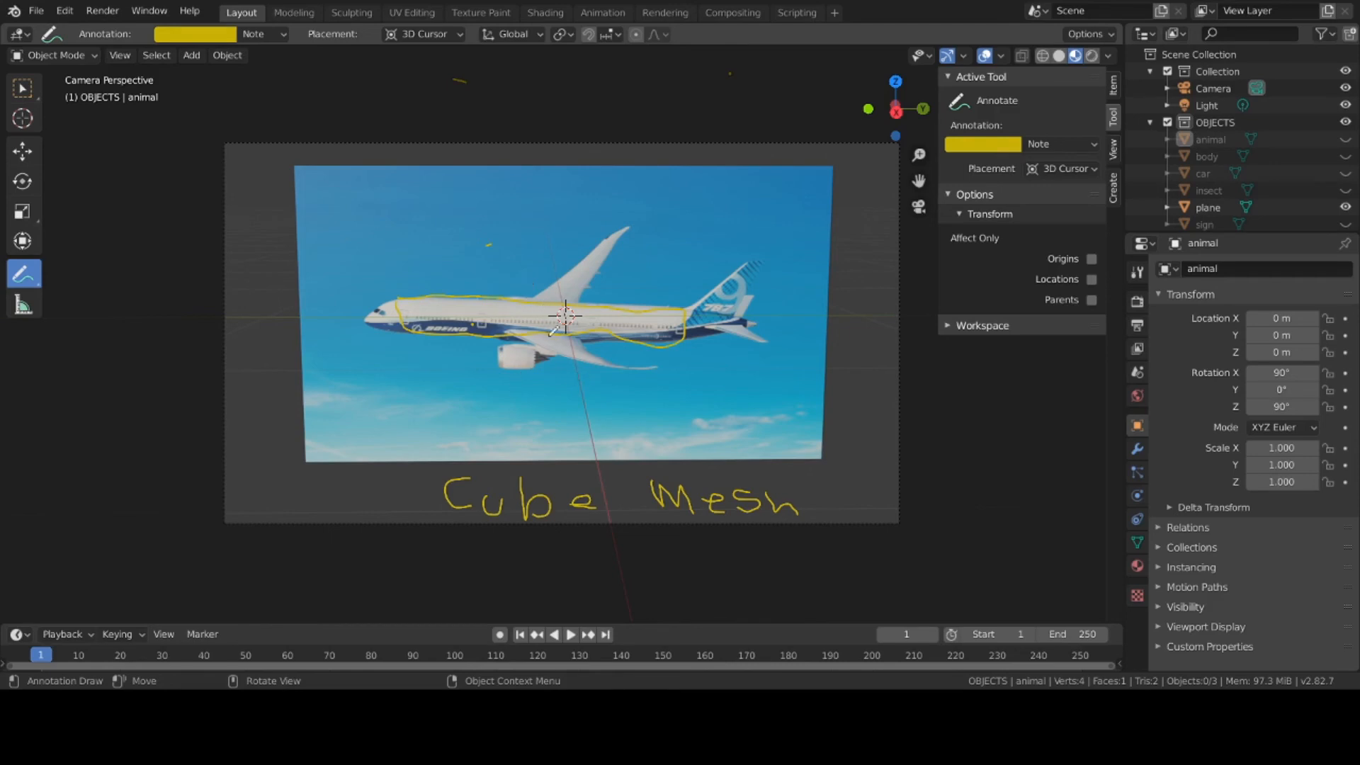
pyautogui.moveTo(532, 296)
pyautogui.mouseDown()
pyautogui.moveTo(625, 216)
pyautogui.moveTo(621, 252)
pyautogui.moveTo(579, 286)
pyautogui.mouseUp()
pyautogui.moveTo(646, 221)
pyautogui.mouseDown()
pyautogui.moveTo(606, 210)
pyautogui.moveTo(629, 247)
pyautogui.moveTo(648, 232)
pyautogui.moveTo(639, 213)
pyautogui.mouseUp()
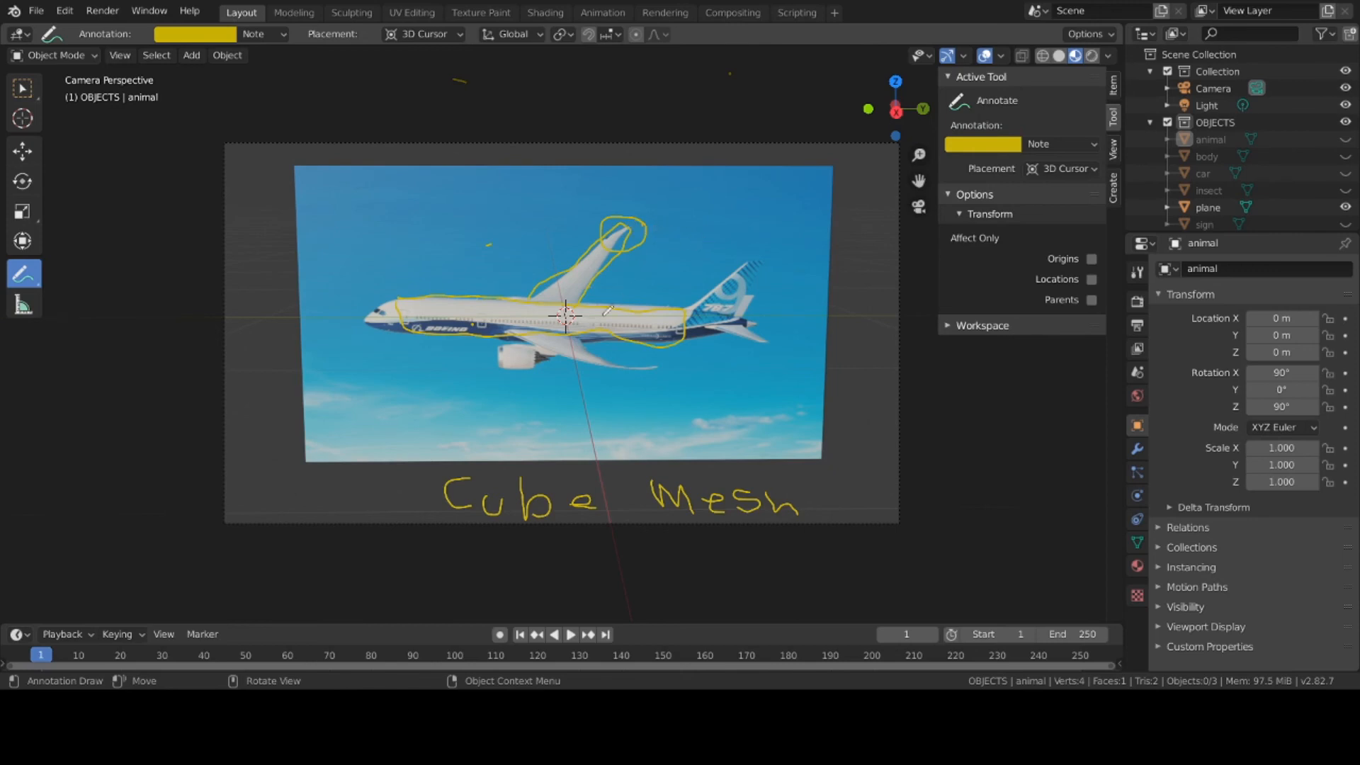
pyautogui.moveTo(508, 324); pyautogui.dragTo(608, 376)
pyautogui.moveTo(586, 328)
pyautogui.mouseDown()
pyautogui.moveTo(634, 369)
pyautogui.moveTo(610, 376)
pyautogui.mouseUp()
pyautogui.moveTo(389, 296)
pyautogui.mouseDown()
pyautogui.moveTo(363, 299)
pyautogui.moveTo(354, 324)
pyautogui.moveTo(372, 351)
pyautogui.moveTo(410, 346)
pyautogui.moveTo(418, 311)
pyautogui.moveTo(391, 301)
pyautogui.mouseUp()
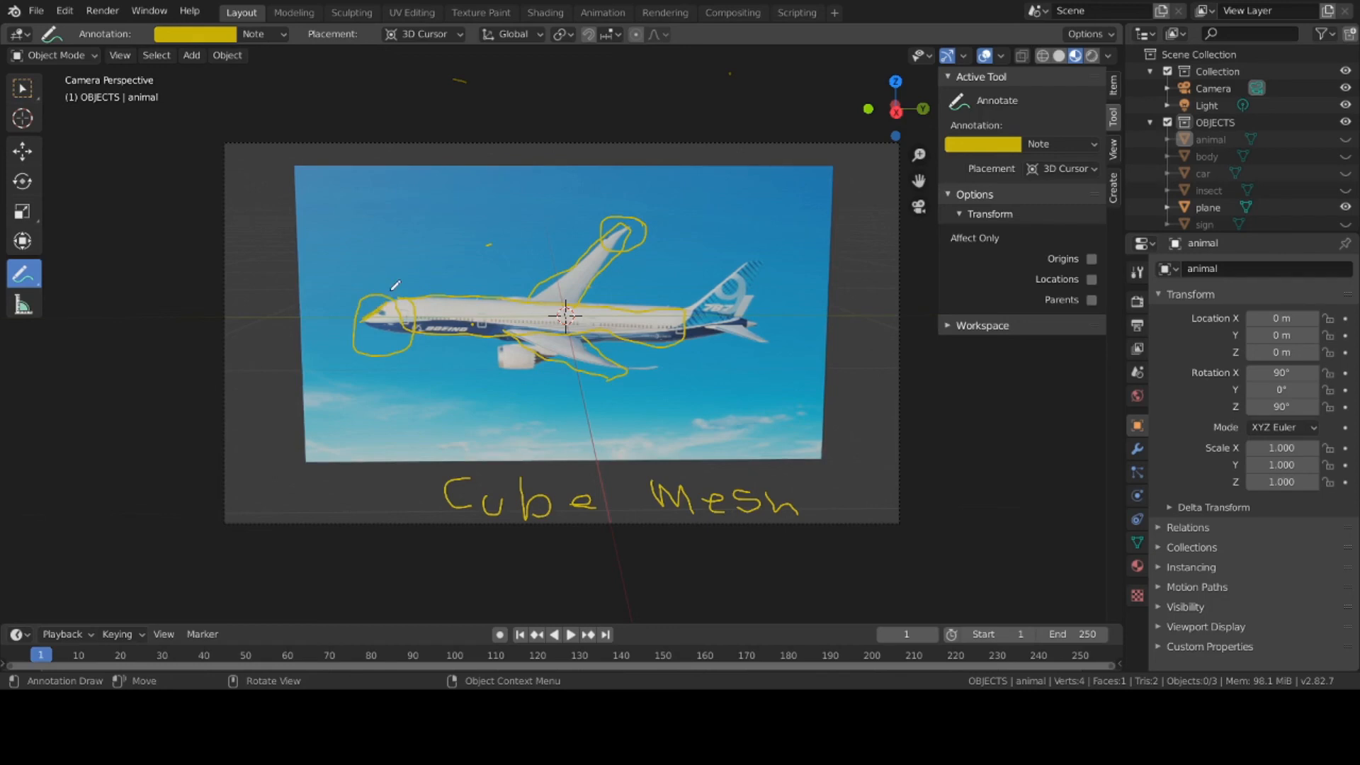
# Erase the yellow outlines from the airplane with the 25 px Annotate Eraser
pyautogui.click(43, 287)
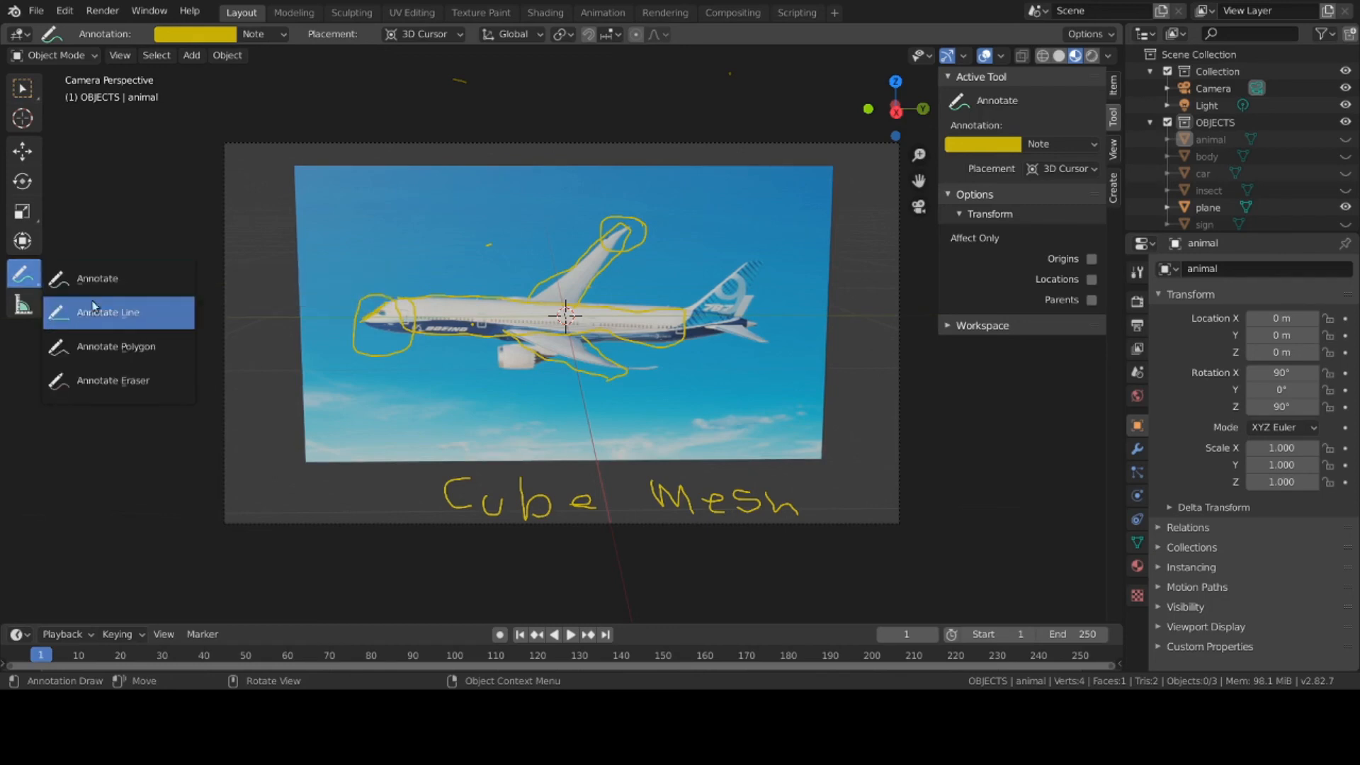
pyautogui.click(119, 377)
pyautogui.moveTo(408, 283)
pyautogui.mouseDown()
pyautogui.moveTo(376, 297)
pyautogui.moveTo(378, 341)
pyautogui.moveTo(419, 300)
pyautogui.mouseUp()
pyautogui.moveTo(363, 339)
pyautogui.mouseDown()
pyautogui.moveTo(361, 296)
pyautogui.moveTo(506, 285)
pyautogui.moveTo(489, 318)
pyautogui.moveTo(439, 349)
pyautogui.moveTo(450, 330)
pyautogui.moveTo(547, 328)
pyautogui.moveTo(584, 374)
pyautogui.moveTo(604, 374)
pyautogui.mouseUp()
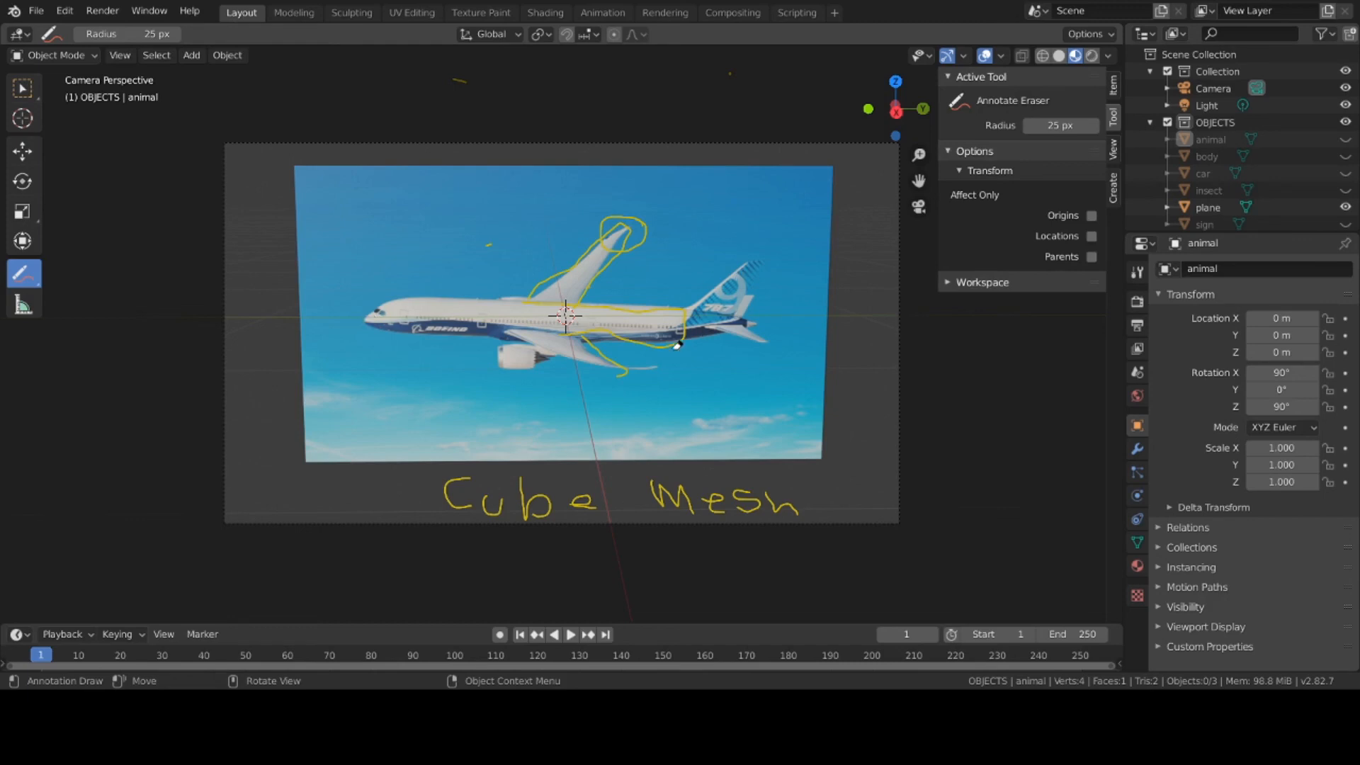
pyautogui.moveTo(676, 346)
pyautogui.mouseDown()
pyautogui.moveTo(595, 333)
pyautogui.moveTo(608, 363)
pyautogui.moveTo(697, 320)
pyautogui.moveTo(534, 304)
pyautogui.moveTo(622, 215)
pyautogui.moveTo(643, 234)
pyautogui.moveTo(582, 320)
pyautogui.mouseUp()
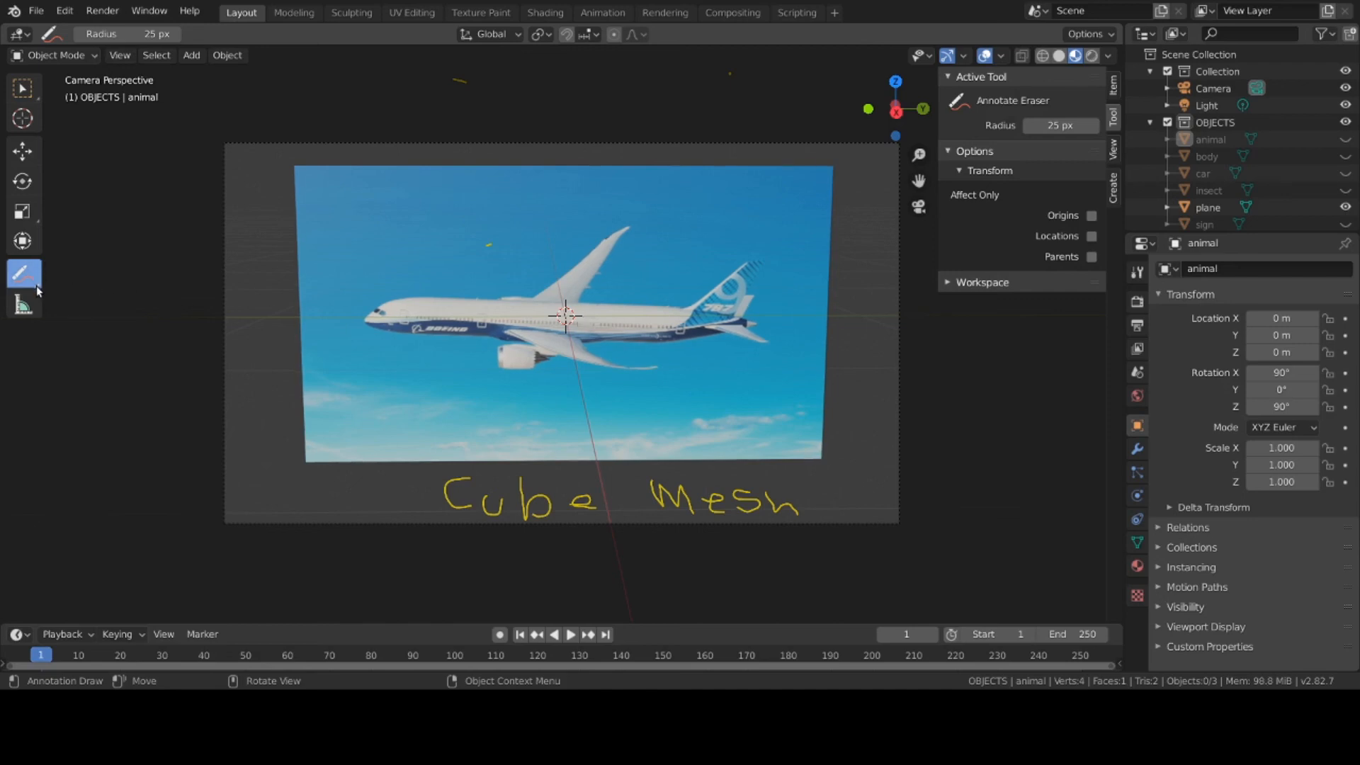
# Return to the Annotate tool, hide the plane object and unhide the sign object in the OBJECTS collection
pyautogui.moveTo(39, 287); pyautogui.dragTo(79, 293)
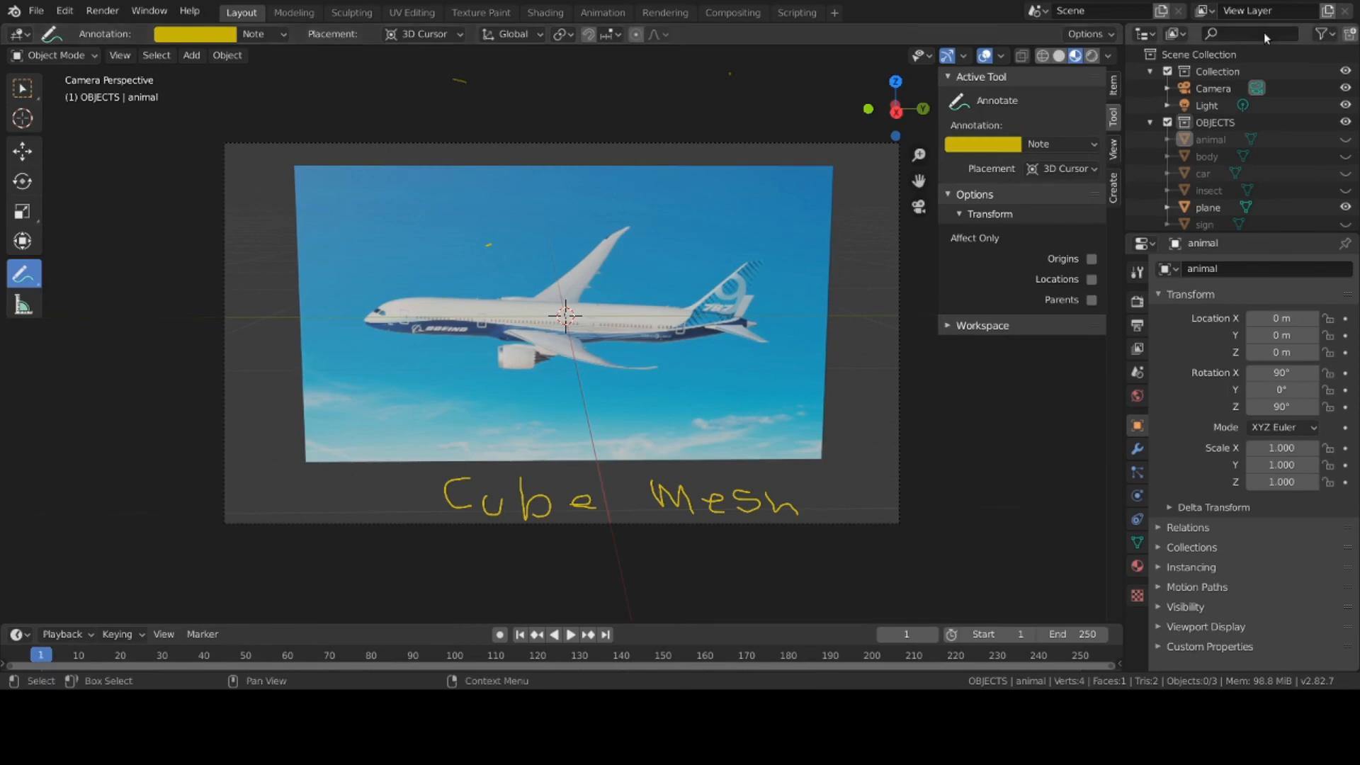
pyautogui.scroll(-1, 1310, 186)
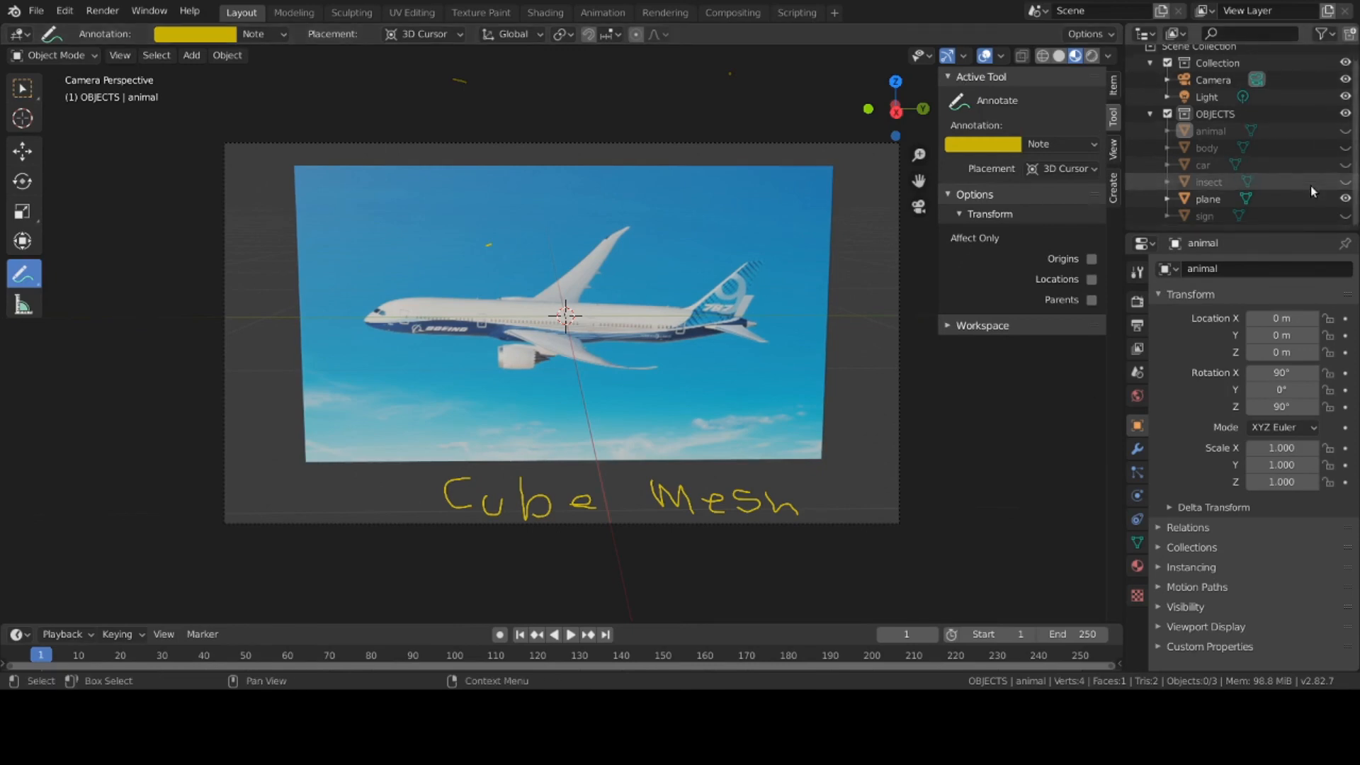
pyautogui.click(1345, 198)
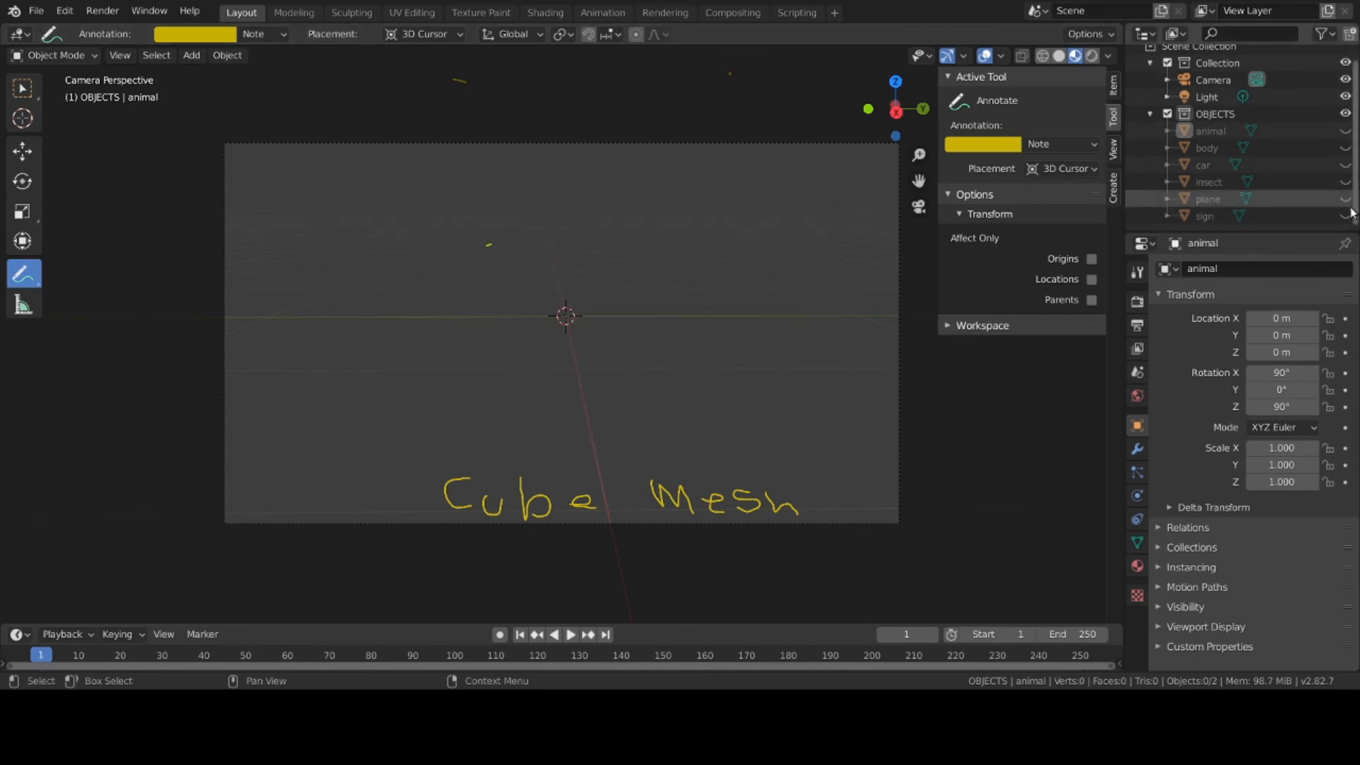
pyautogui.click(1344, 215)
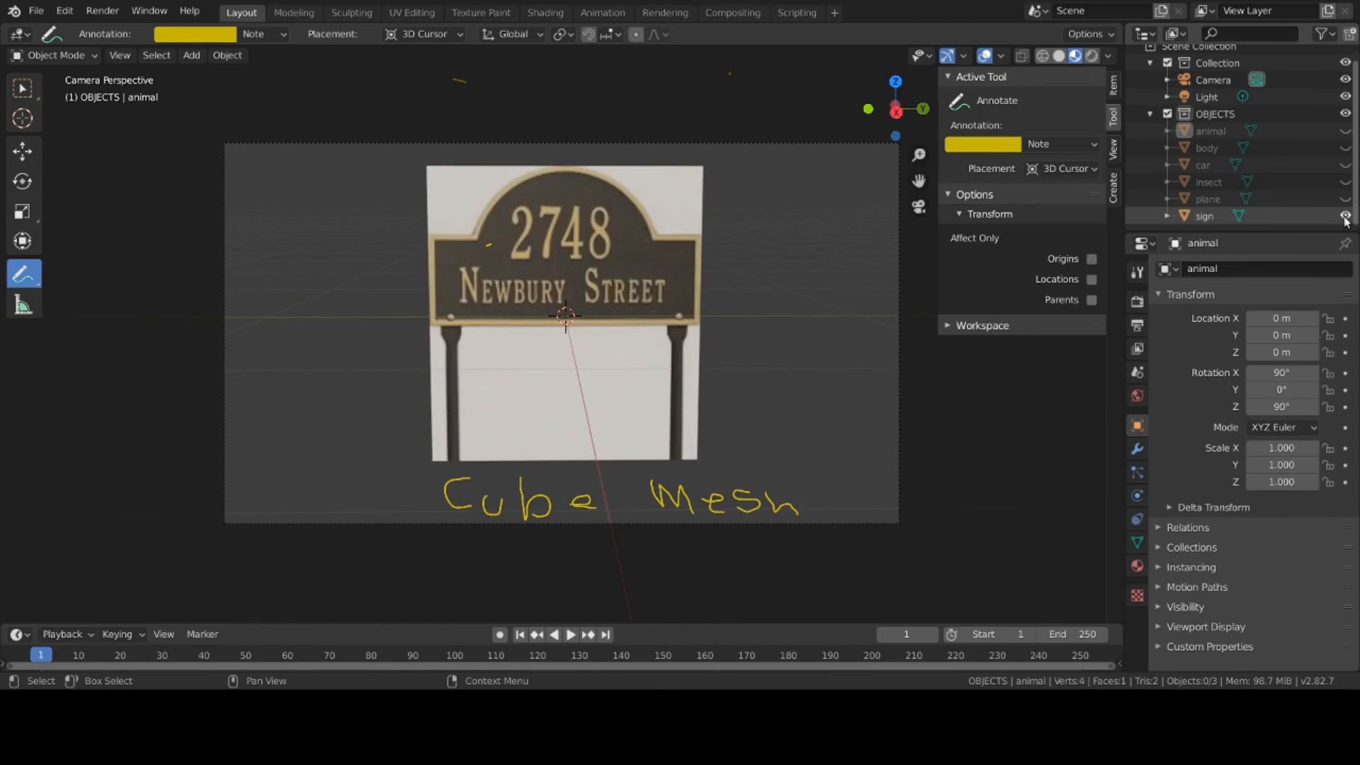
# Set the annotation colour to red and outline the sign's rectangular panel, both posts and the arched top
pyautogui.click(985, 146)
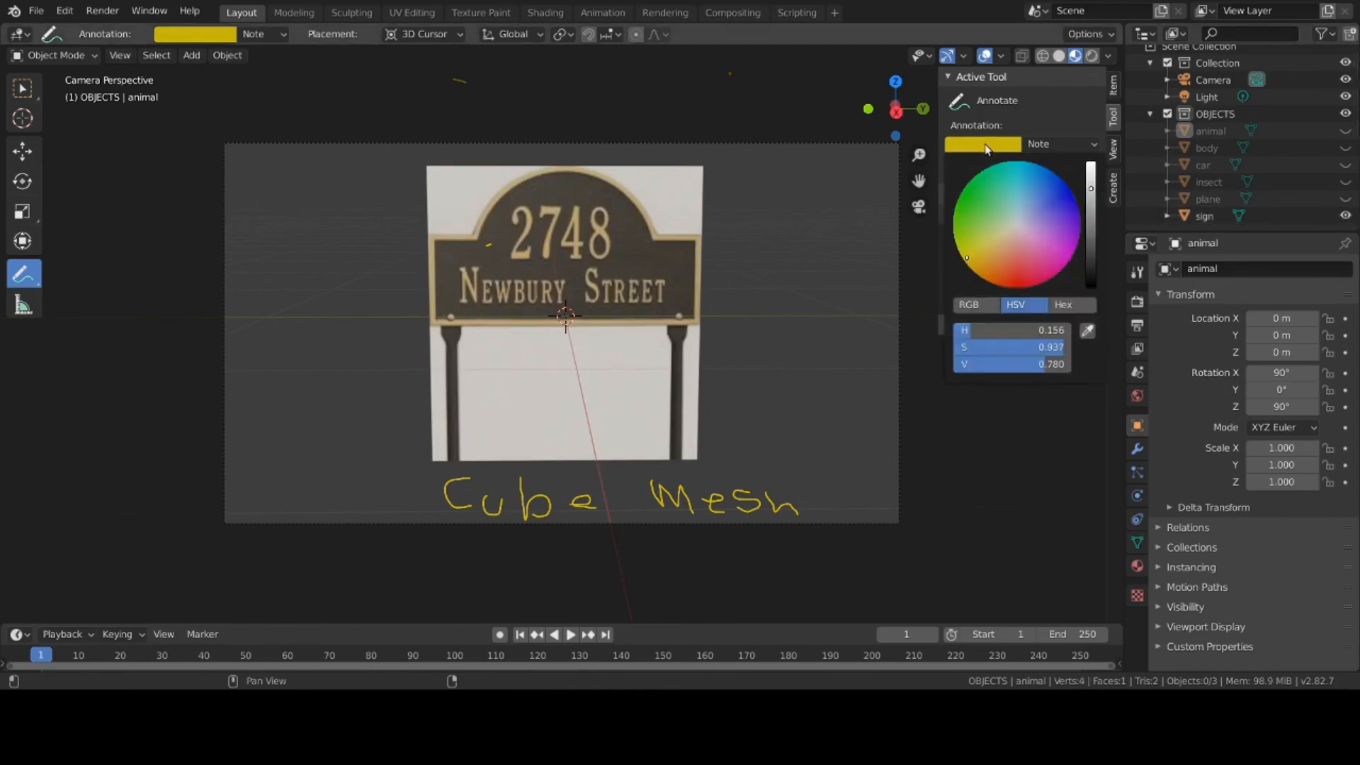
pyautogui.click(1026, 280)
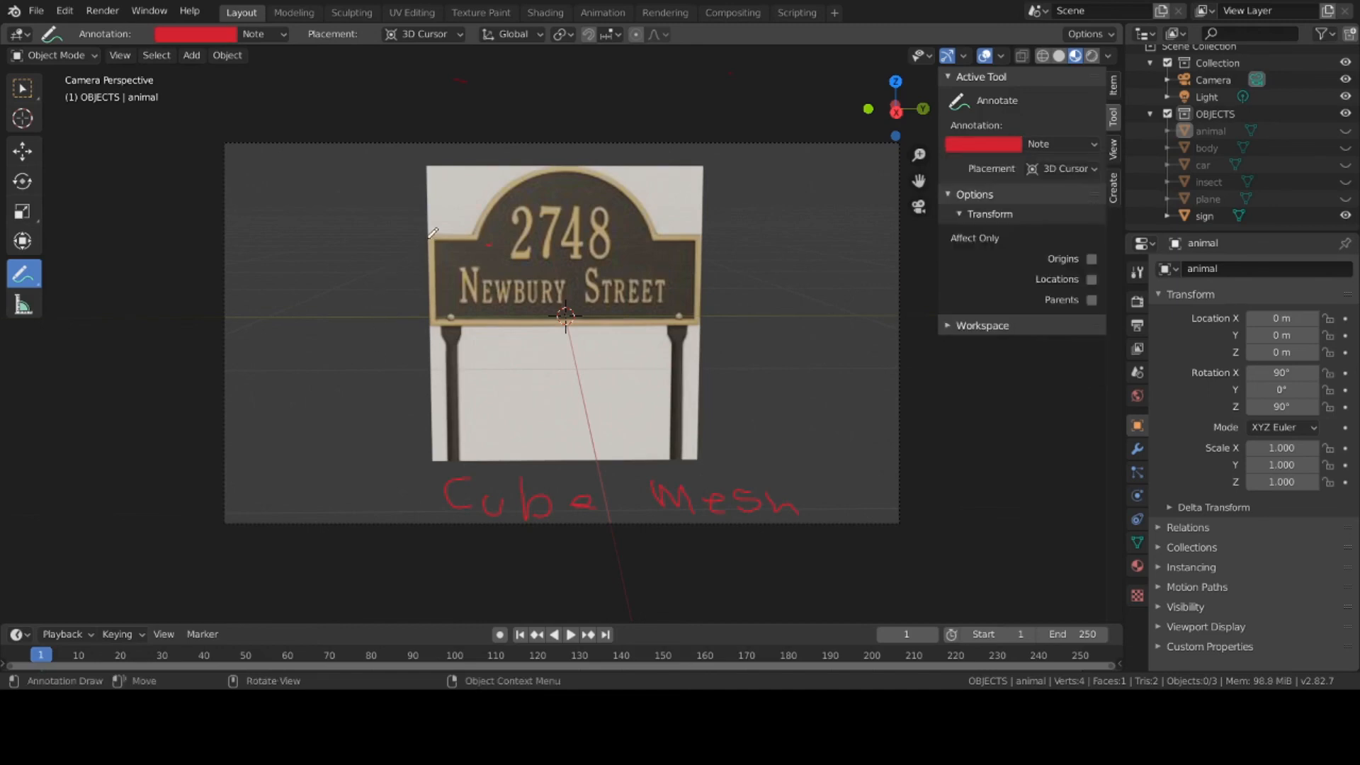
pyautogui.moveTo(432, 234)
pyautogui.mouseDown()
pyautogui.moveTo(435, 318)
pyautogui.moveTo(701, 315)
pyautogui.moveTo(690, 234)
pyautogui.moveTo(425, 237)
pyautogui.mouseUp()
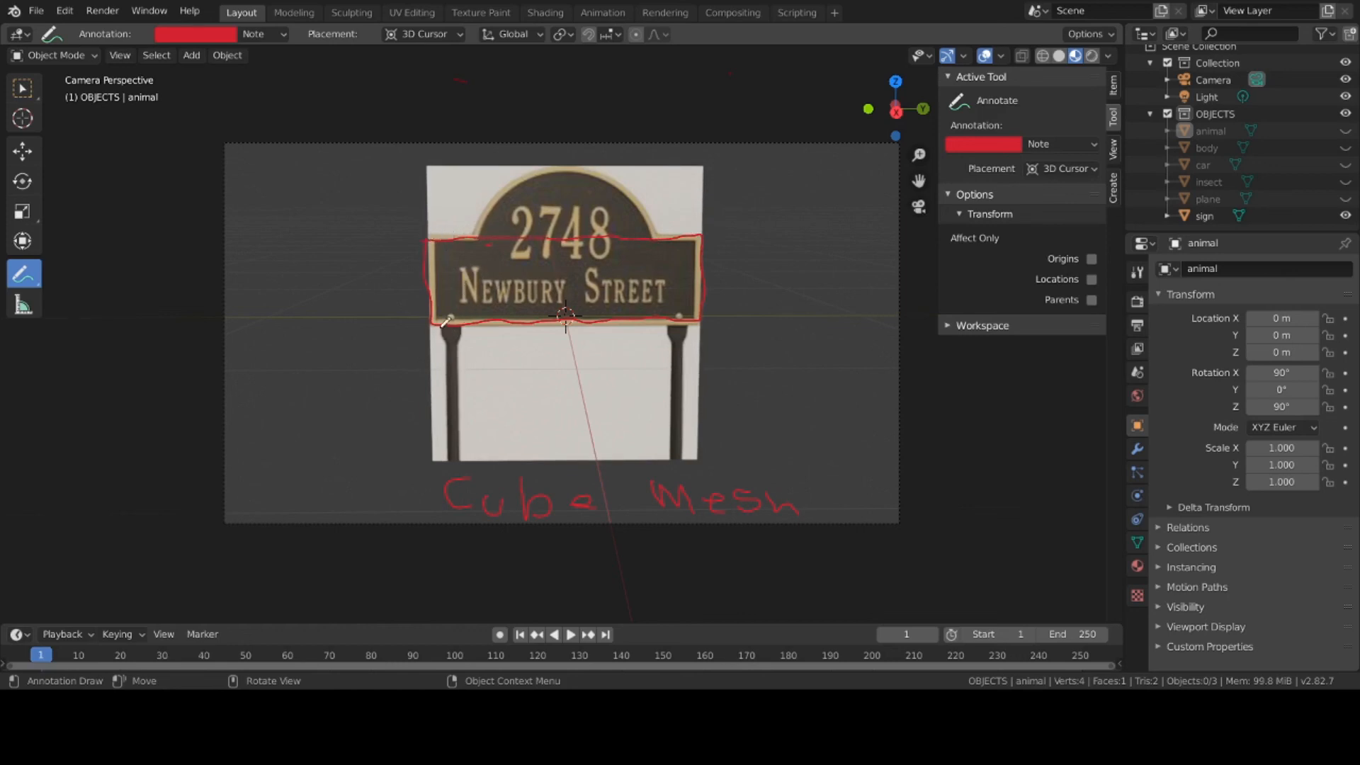
pyautogui.moveTo(444, 322)
pyautogui.mouseDown()
pyautogui.moveTo(452, 464)
pyautogui.moveTo(466, 440)
pyautogui.moveTo(468, 317)
pyautogui.mouseUp()
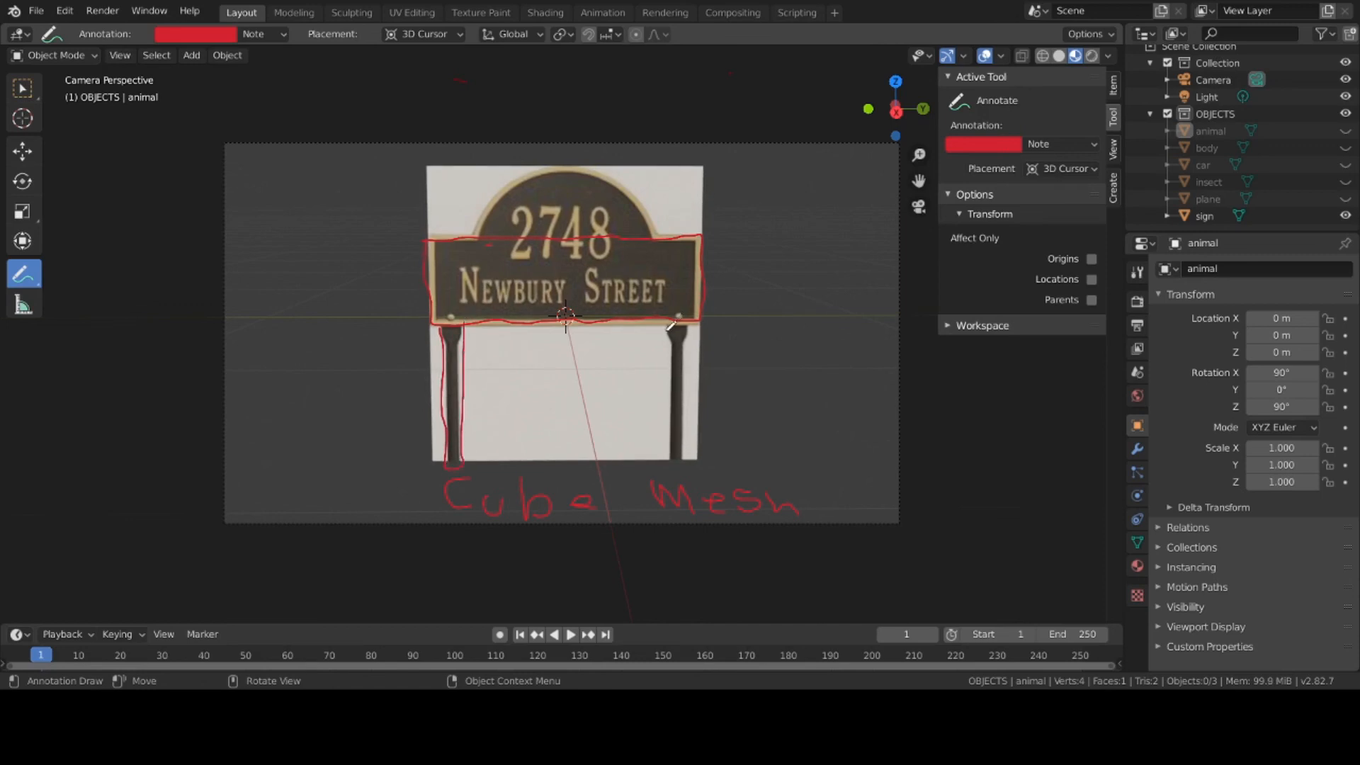
pyautogui.moveTo(669, 326)
pyautogui.mouseDown()
pyautogui.moveTo(676, 460)
pyautogui.moveTo(700, 315)
pyautogui.mouseUp()
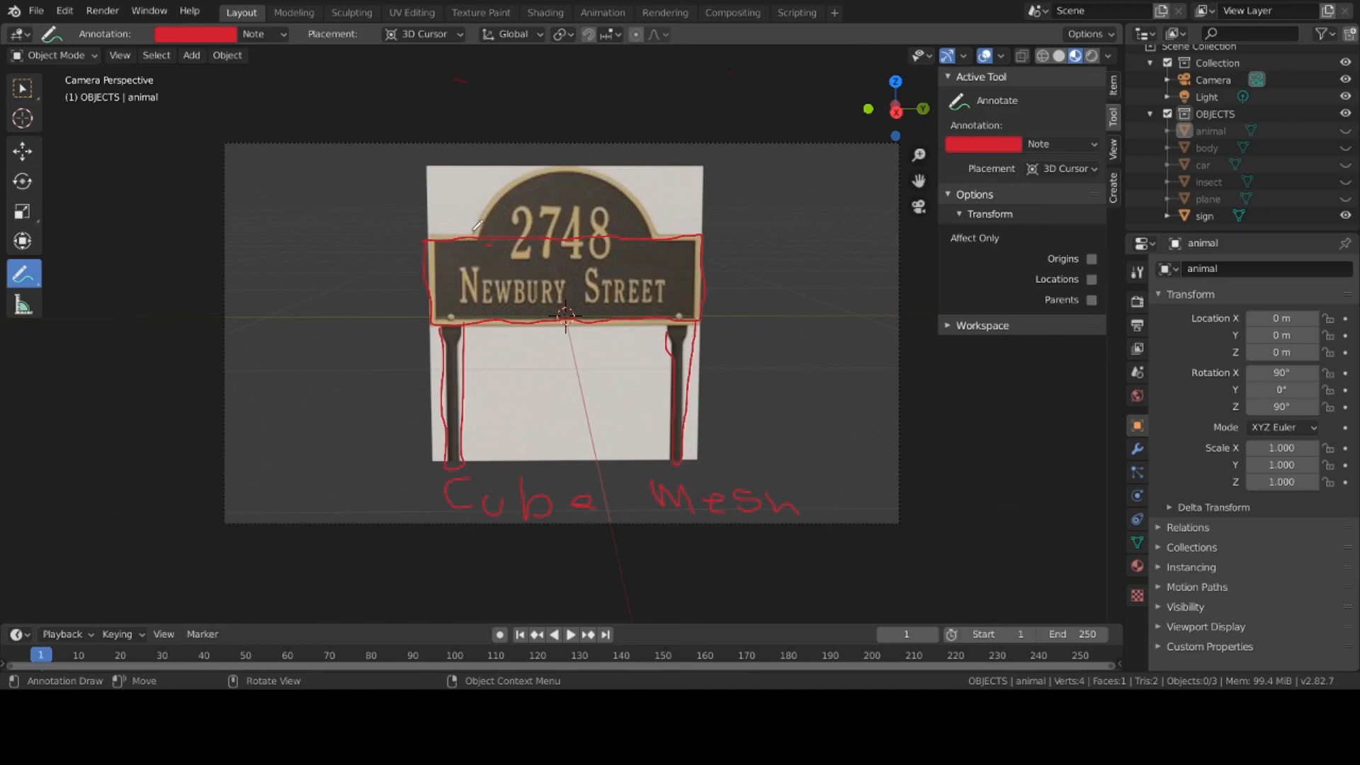
pyautogui.moveTo(472, 234)
pyautogui.mouseDown()
pyautogui.moveTo(493, 191)
pyautogui.moveTo(568, 164)
pyautogui.moveTo(623, 181)
pyautogui.moveTo(665, 239)
pyautogui.mouseUp()
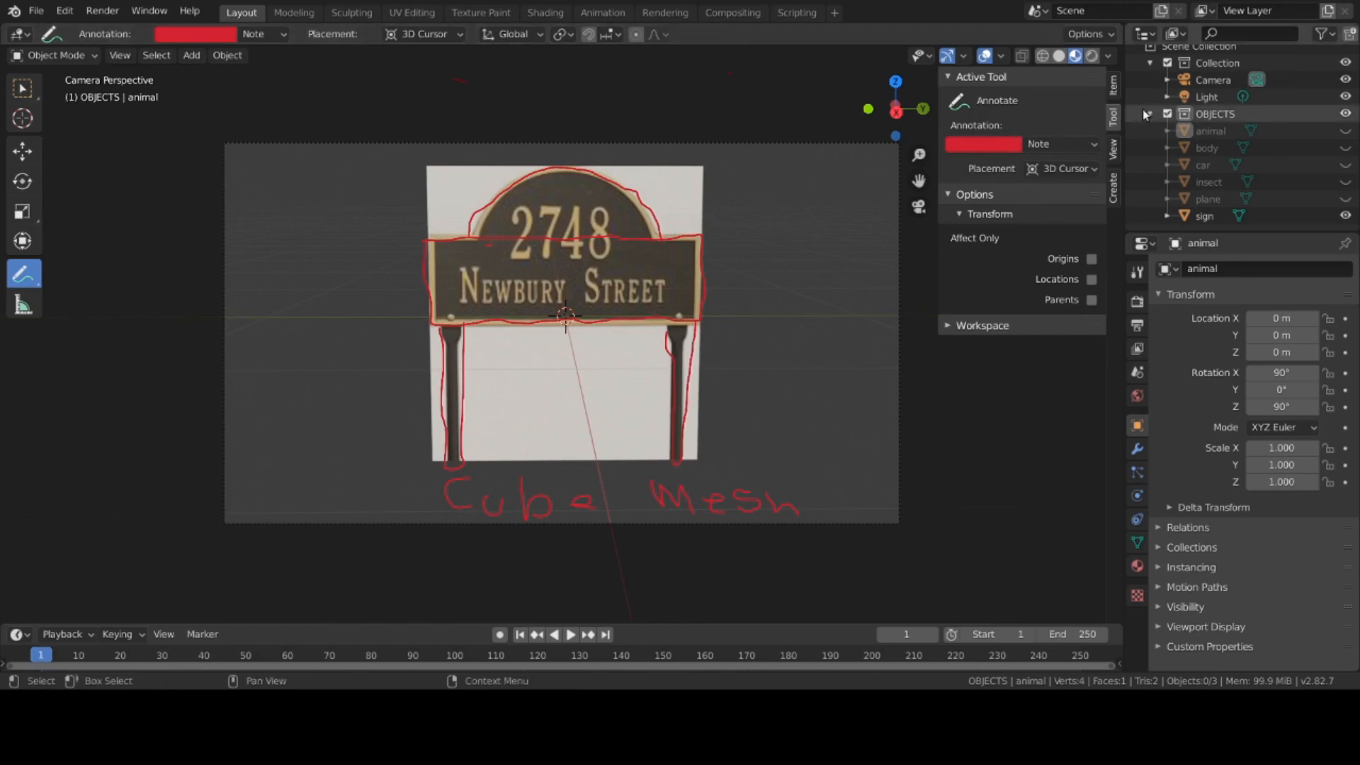
# Collapse the OBJECTS collection and erase the red sign outlines and the "Cube Mesh" text with the 25 px Annotate Eraser, returning to Annotate
pyautogui.click(1148, 114)
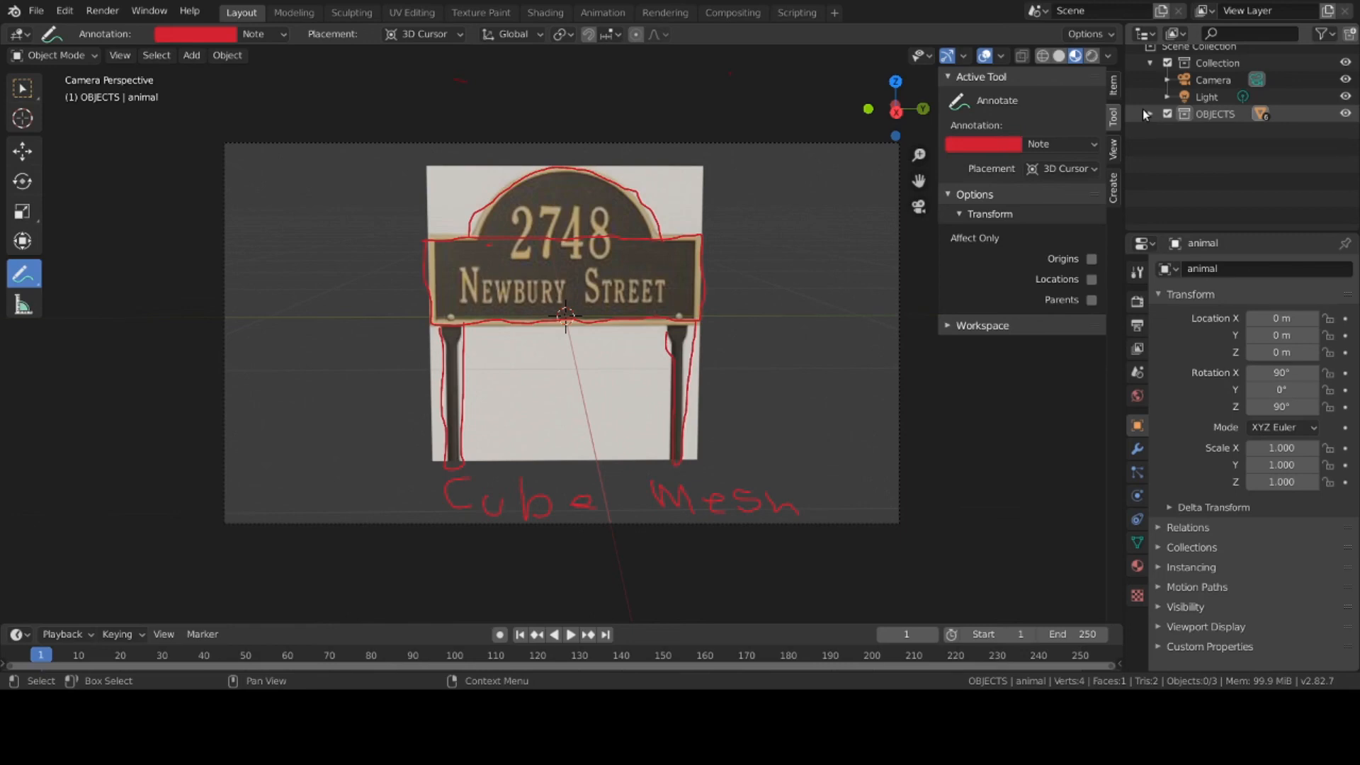
pyautogui.scroll(1, 1142, 109)
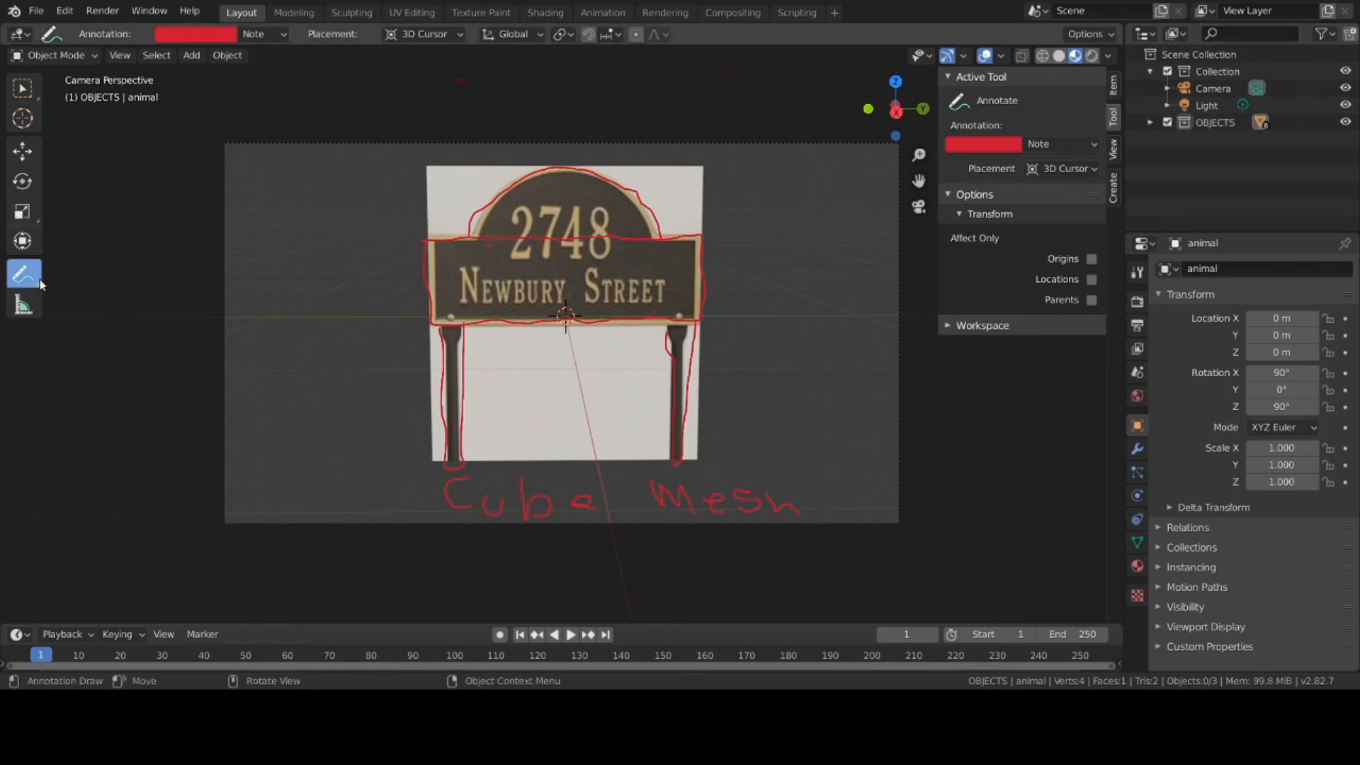
pyautogui.moveTo(40, 279); pyautogui.dragTo(101, 379)
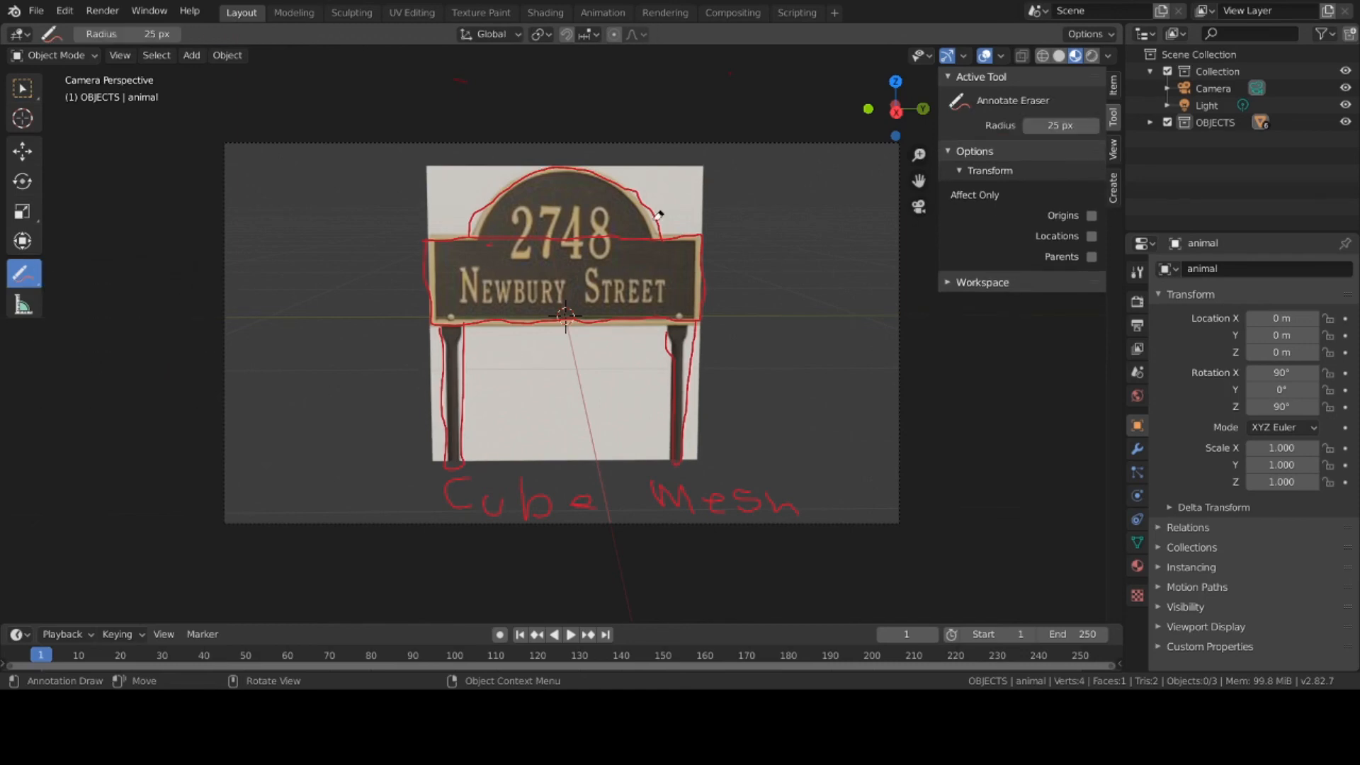
pyautogui.moveTo(662, 216)
pyautogui.mouseDown()
pyautogui.moveTo(598, 177)
pyautogui.moveTo(407, 255)
pyautogui.moveTo(471, 230)
pyautogui.moveTo(691, 224)
pyautogui.moveTo(708, 271)
pyautogui.moveTo(690, 327)
pyautogui.moveTo(453, 329)
pyautogui.moveTo(438, 309)
pyautogui.moveTo(444, 293)
pyautogui.moveTo(455, 461)
pyautogui.moveTo(628, 429)
pyautogui.moveTo(679, 446)
pyautogui.moveTo(679, 339)
pyautogui.moveTo(753, 380)
pyautogui.moveTo(795, 479)
pyautogui.moveTo(783, 504)
pyautogui.moveTo(696, 489)
pyautogui.moveTo(441, 491)
pyautogui.moveTo(510, 510)
pyautogui.moveTo(606, 507)
pyautogui.mouseUp()
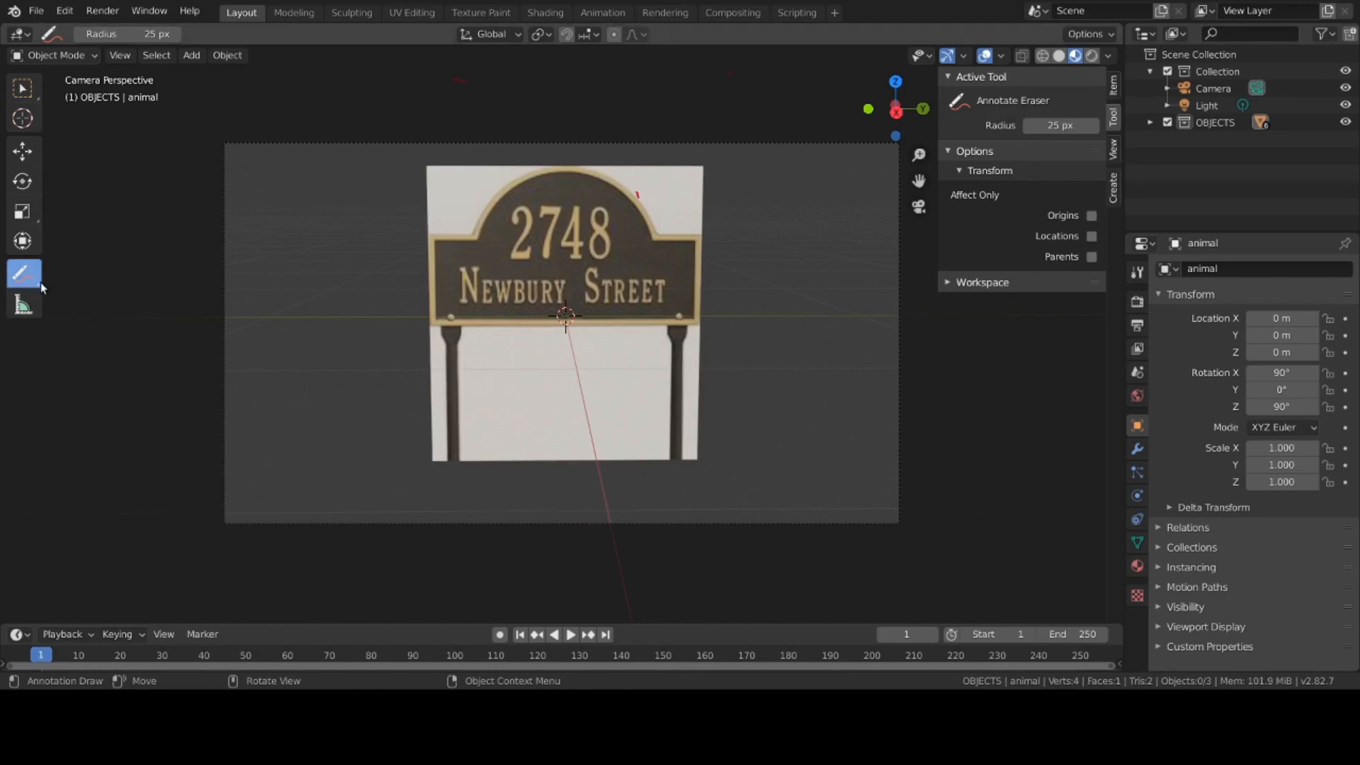
pyautogui.moveTo(39, 282); pyautogui.dragTo(74, 276)
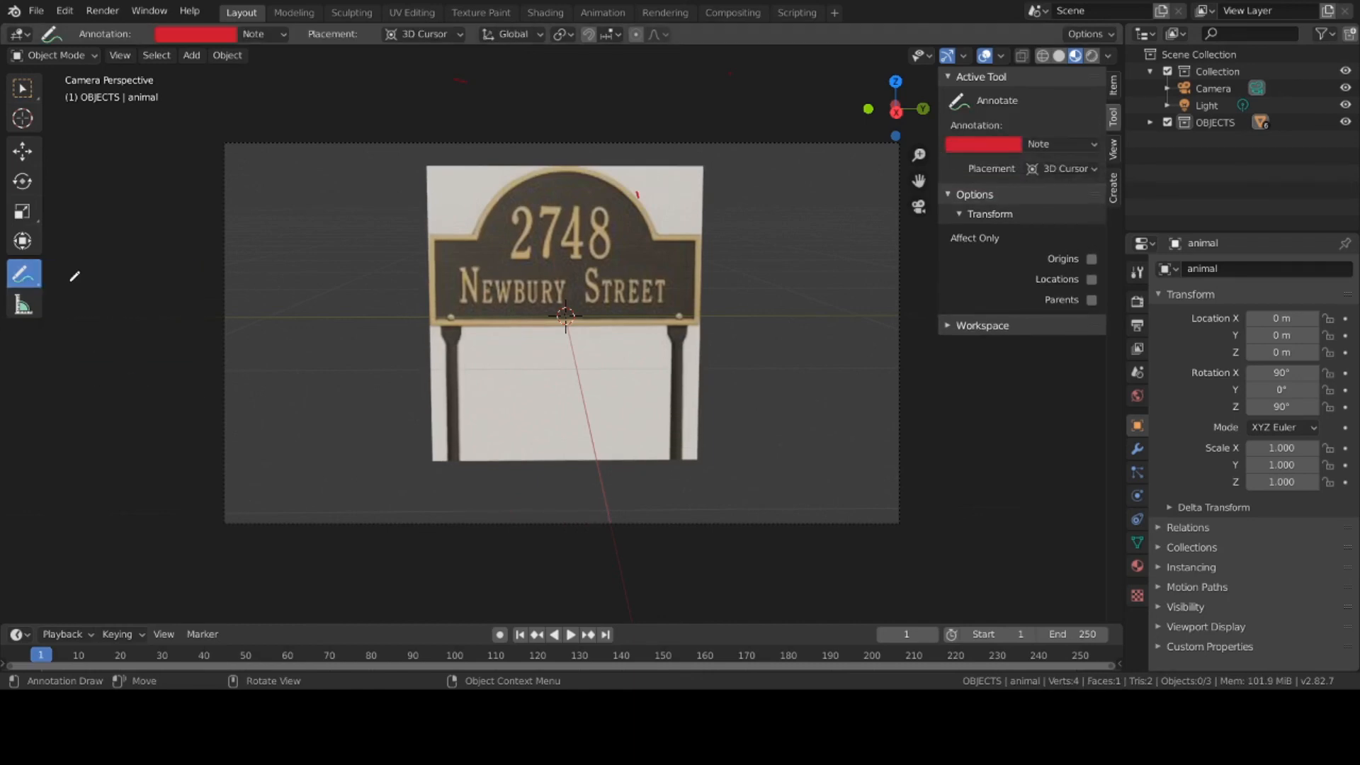